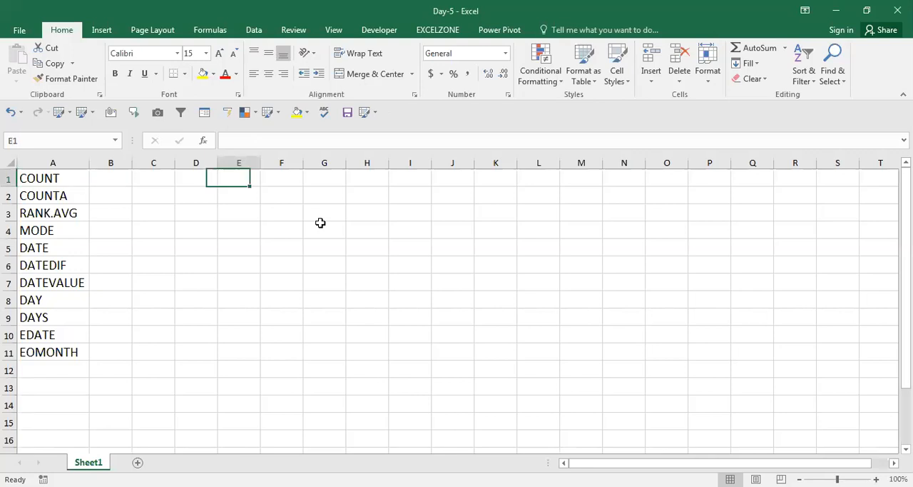
key("Right")
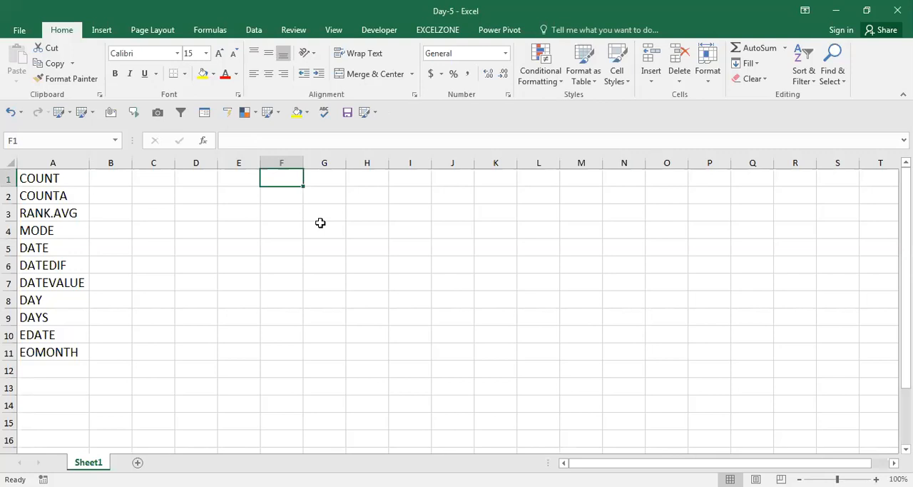
key("ctrl+Home")
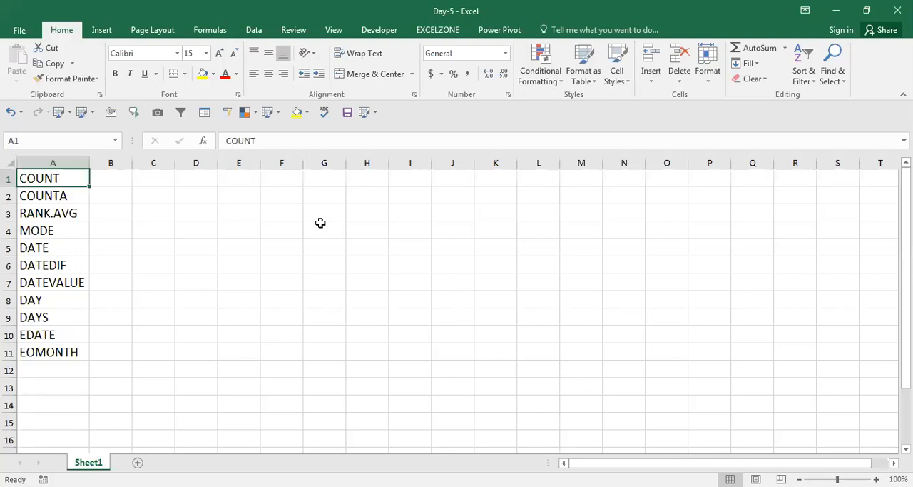
key("Right")
key("Right")
key("Right")
key("Right")
key("Right")
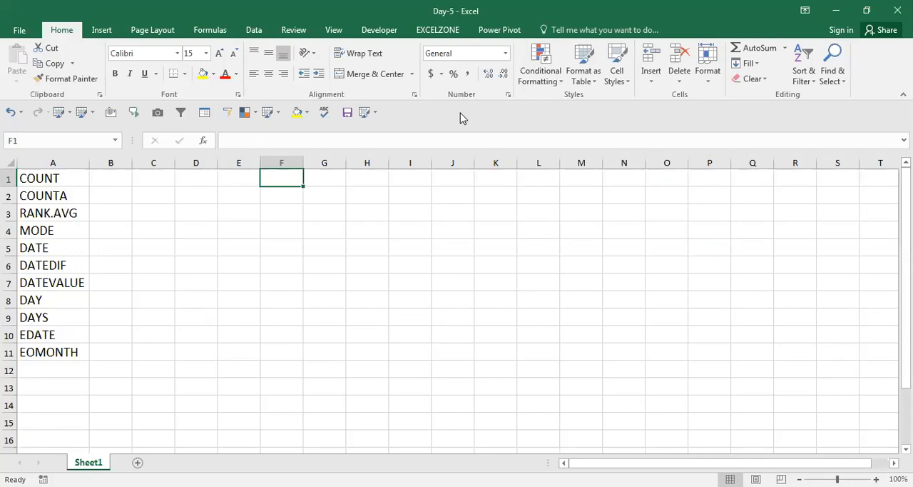
left_click(582, 336)
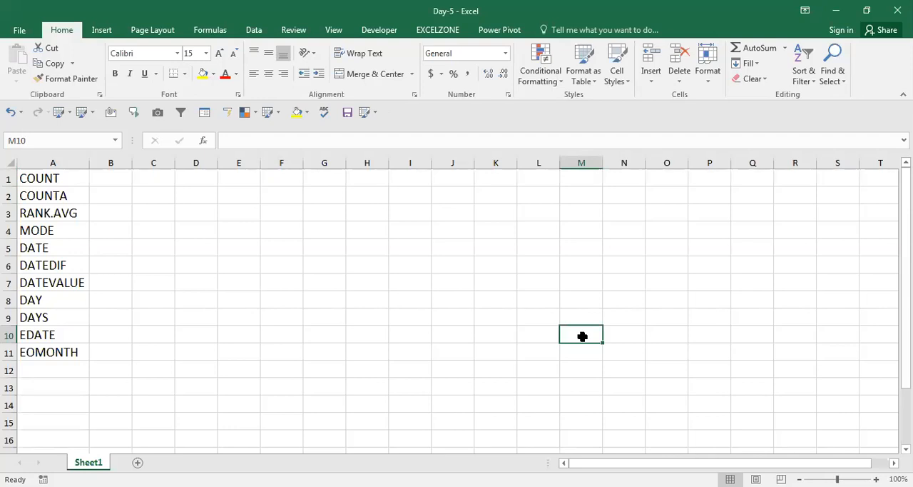
key("Left")
key("Left")
key("Left")
key("Left")
key("Left")
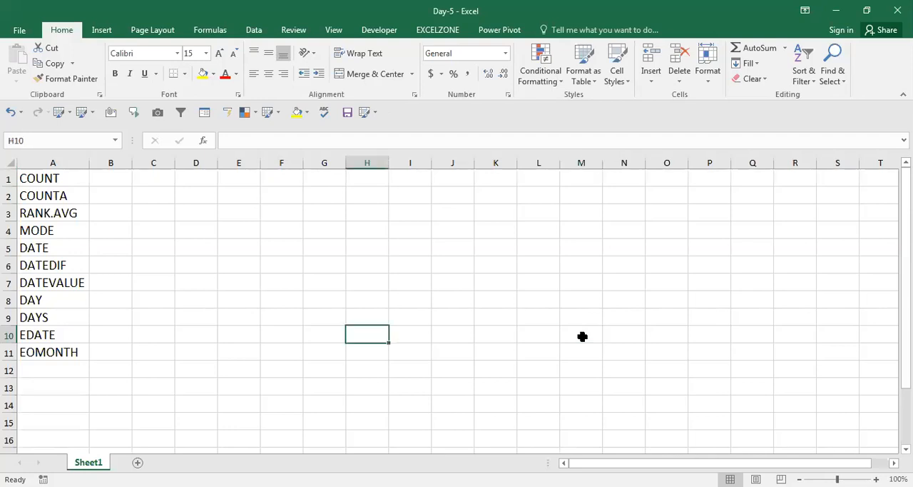
key("ctrl+Home")
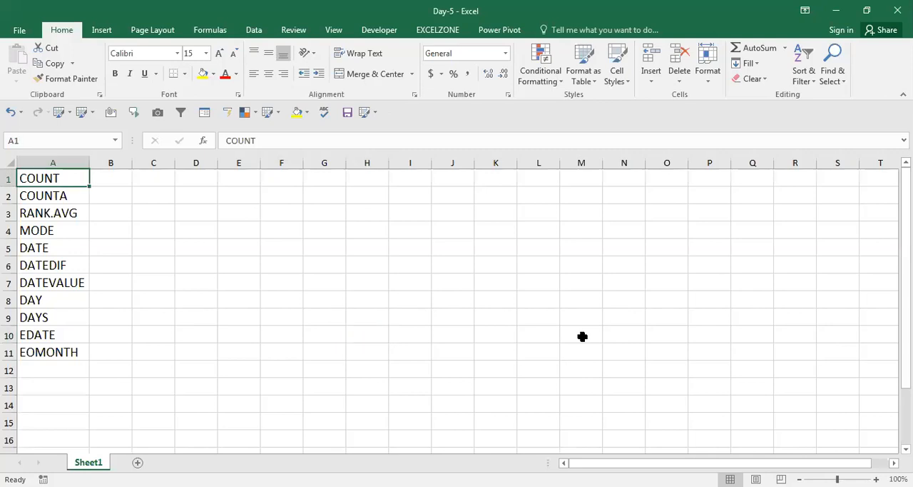
Step: Enter 255 in cell E3 and three commas in cell E4, and undo both entries
key("Right")
key("Right")
key("Right")
key("Right")
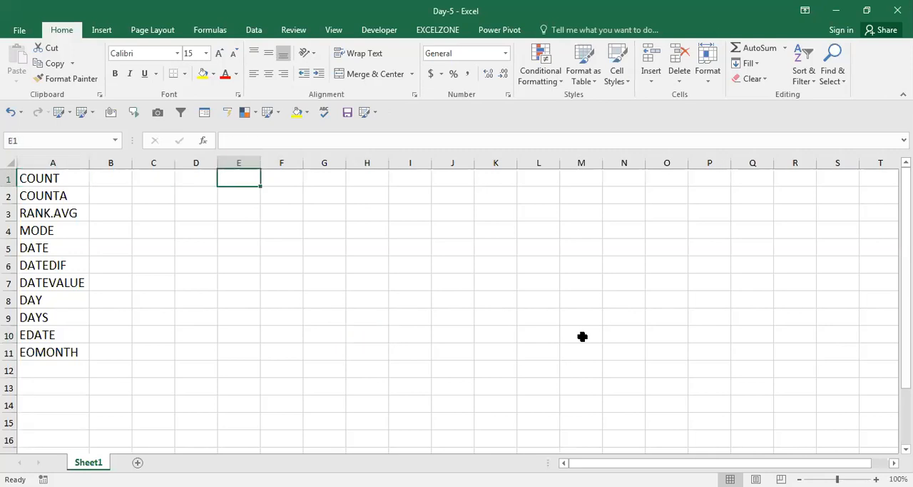
key("Down")
key("Down")
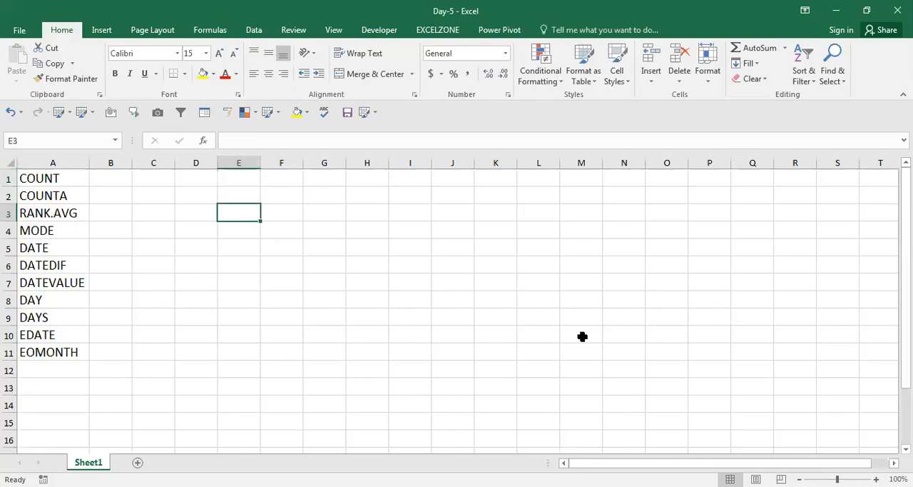
type("255")
key("Return")
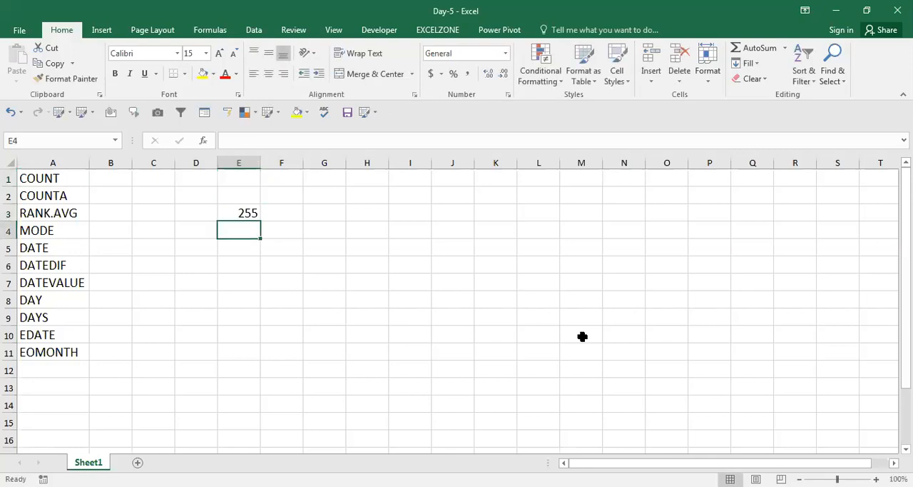
type(",,,")
key("Up")
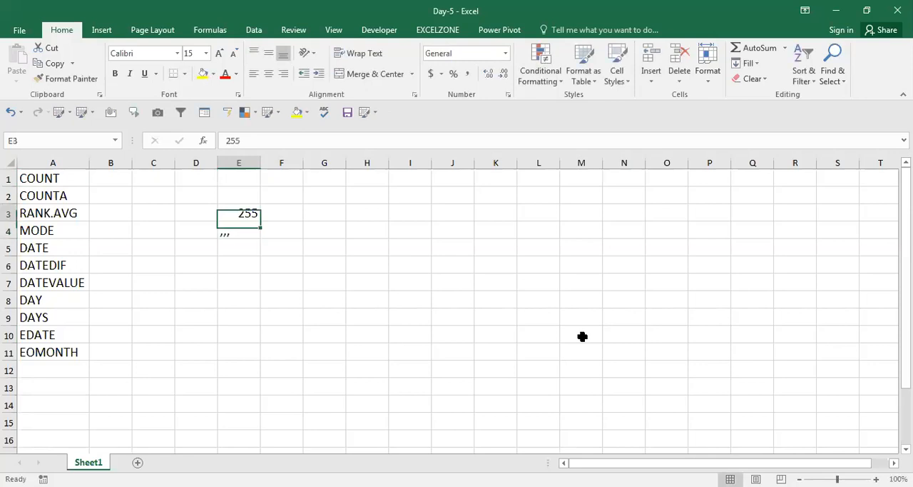
key("Down")
key("shift+Up")
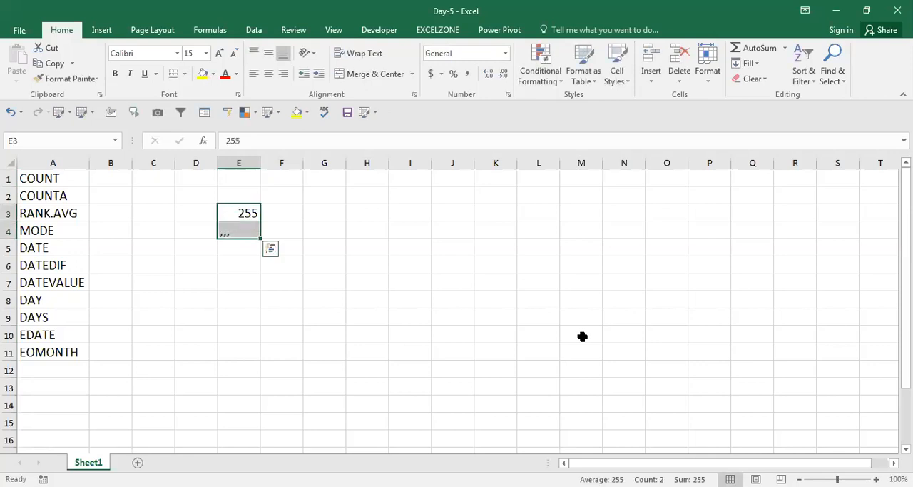
key("ctrl+z")
key("ctrl+z")
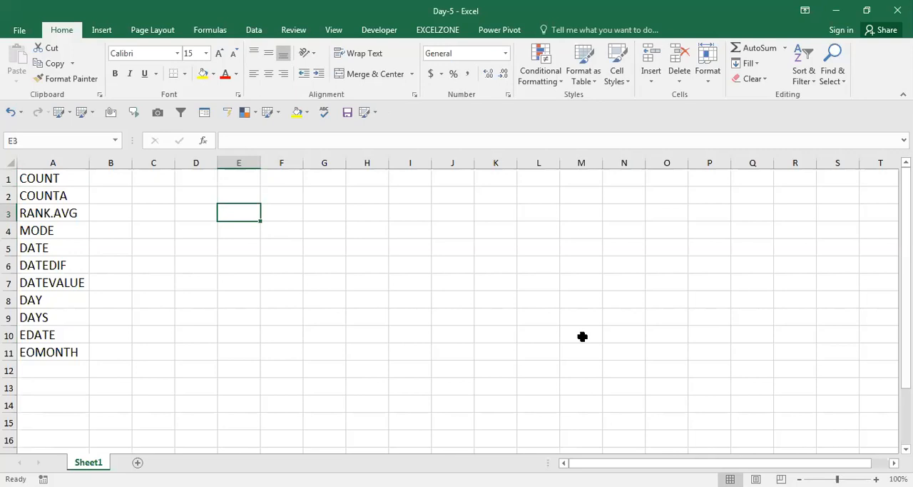
Step: Start a COUNT formula in cell E3, try extra comma-separated arguments and the whole of column I as its range, and cancel it
type("=COUNT(")
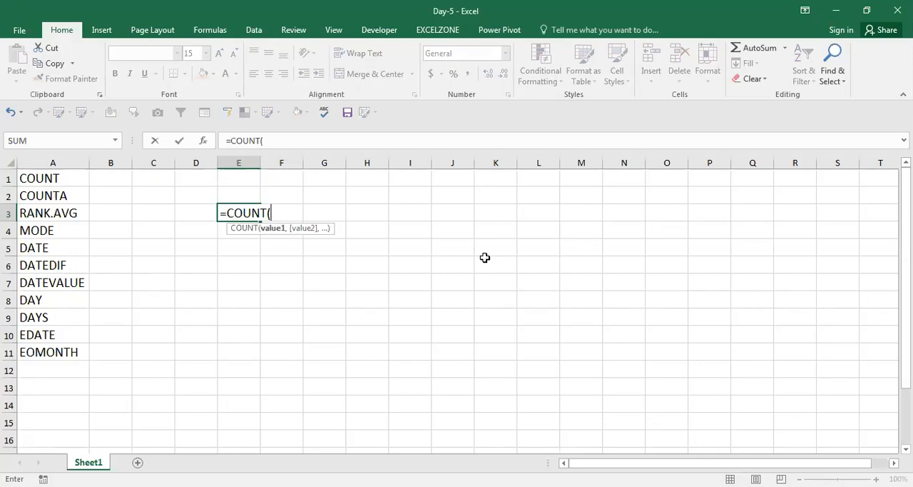
type(",,,,")
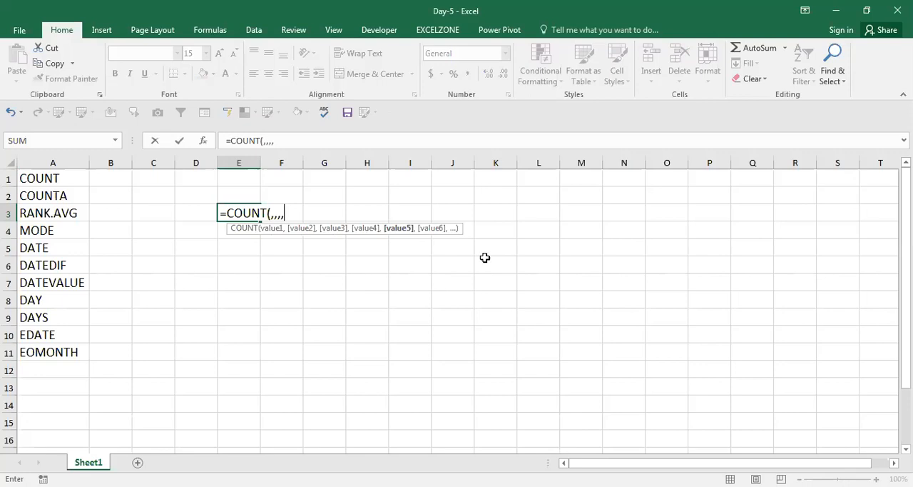
key("BackSpace")
key("BackSpace")
key("BackSpace")
key("BackSpace")
left_click(417, 163)
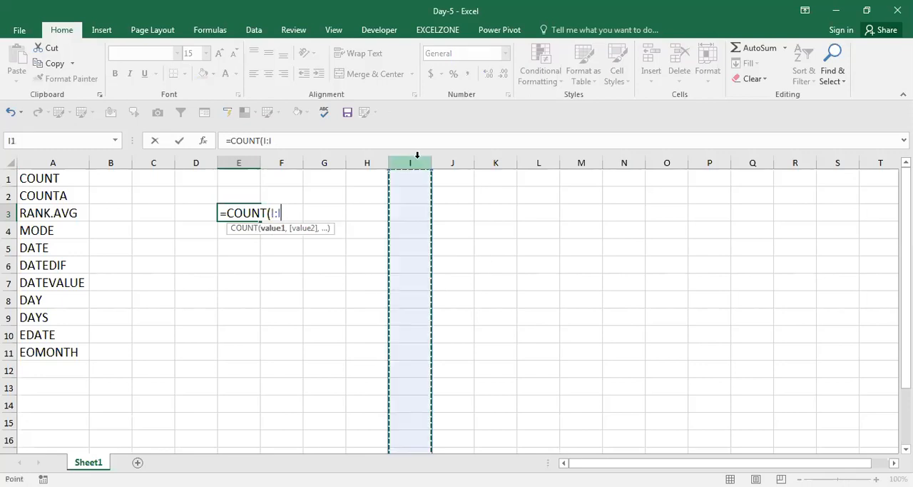
key("BackSpace")
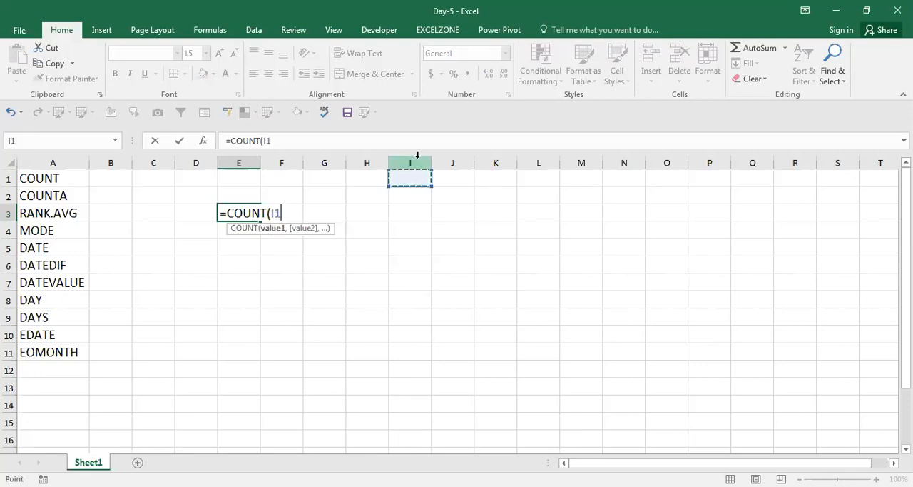
left_click(417, 155)
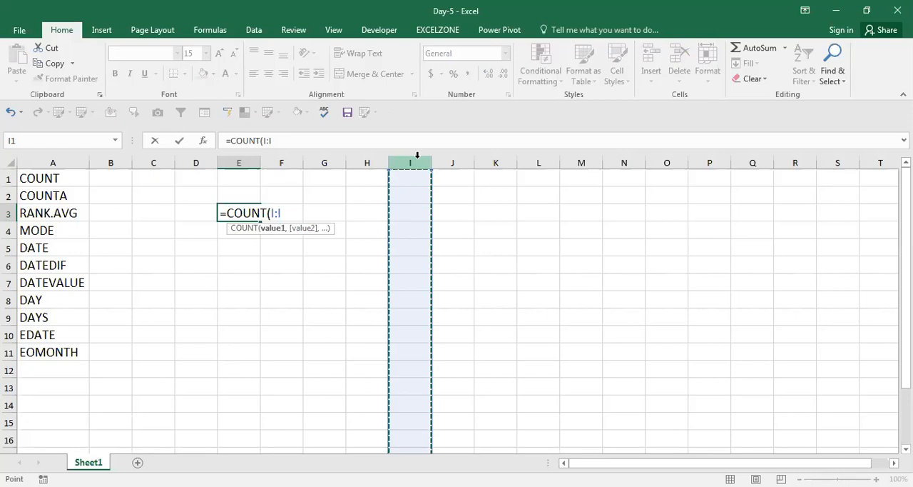
key("Escape")
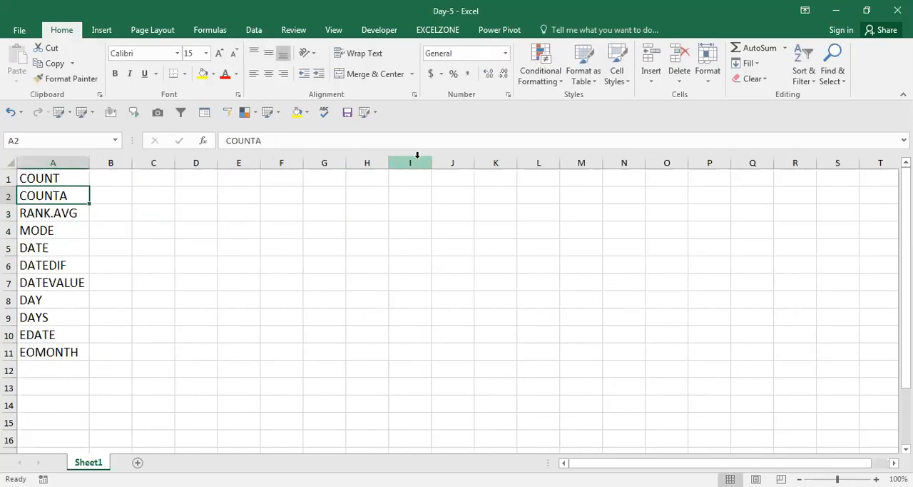
Step: Freeze the panes at cell B2 to lock row 1 and column A
key("Right")
key("alt+w")
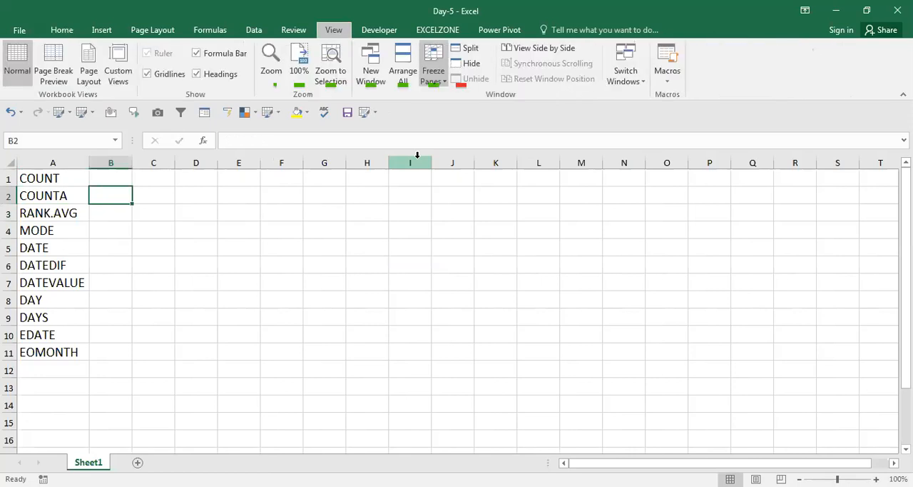
key("f")
key("Right")
key("Right")
key("Right")
key("Down")
key("Down")
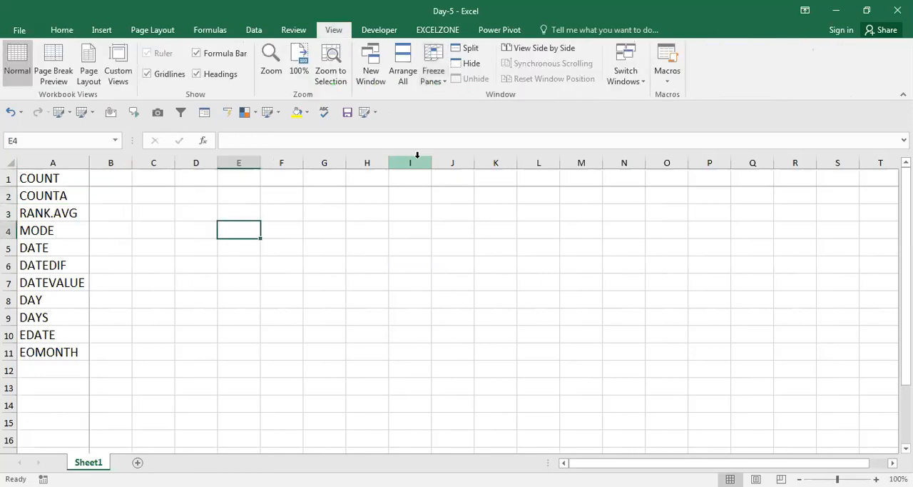
type("=")
left_click(417, 155)
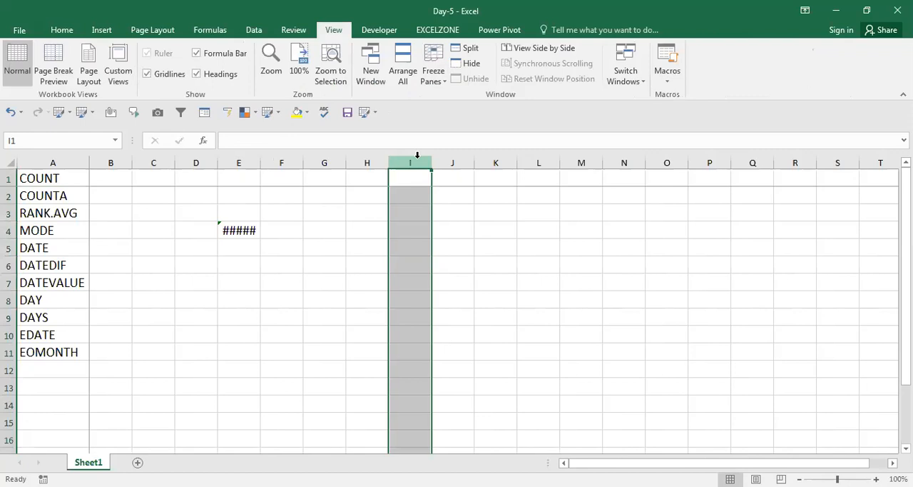
key("Left")
key("Left")
key("Left")
key("Down")
key("Down")
key("Left")
key("Down")
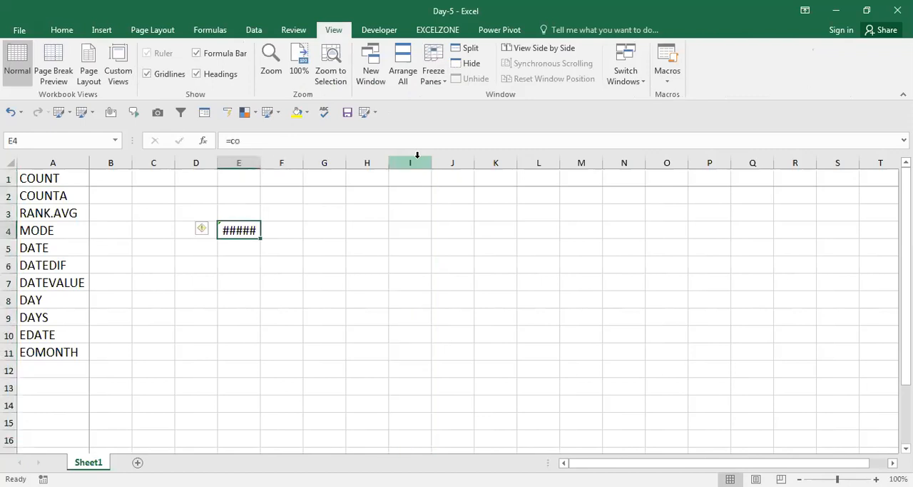
type("=")
key("Escape")
key("Delete")
key("Up")
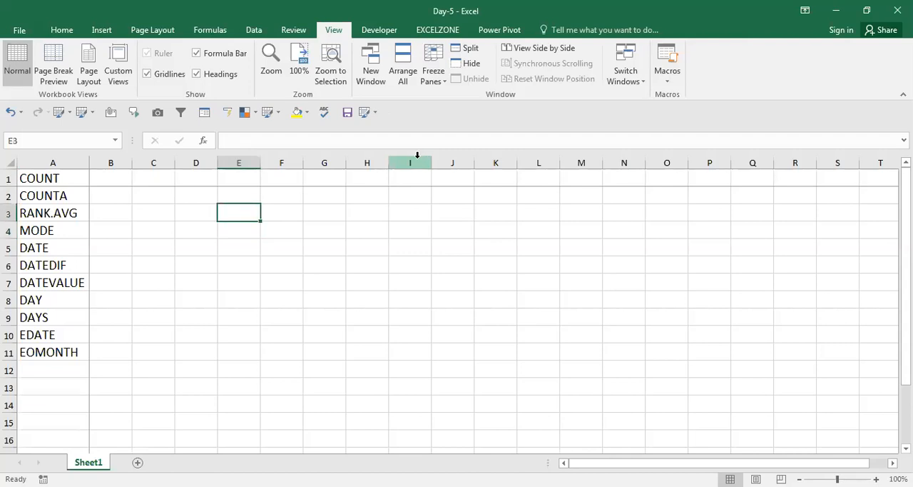
key("Left")
key("Left")
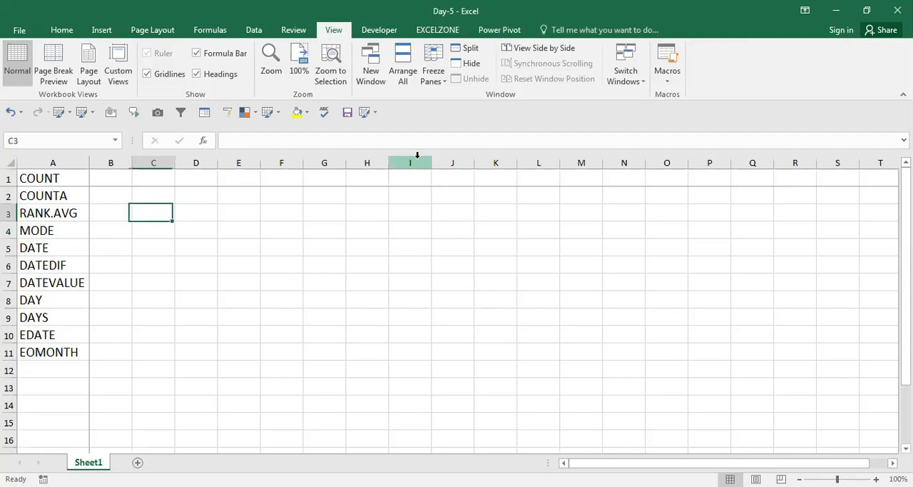
key("Left")
key("Left")
key("Right")
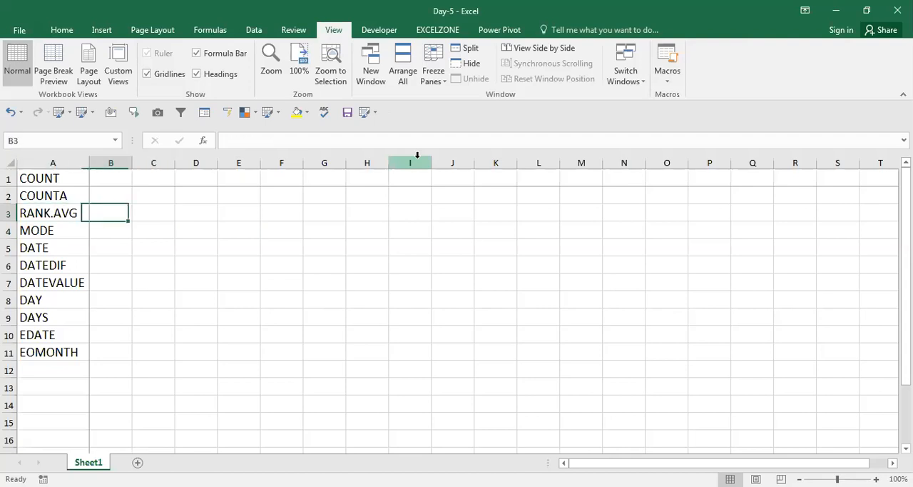
key("Right")
key("Down")
key("Right")
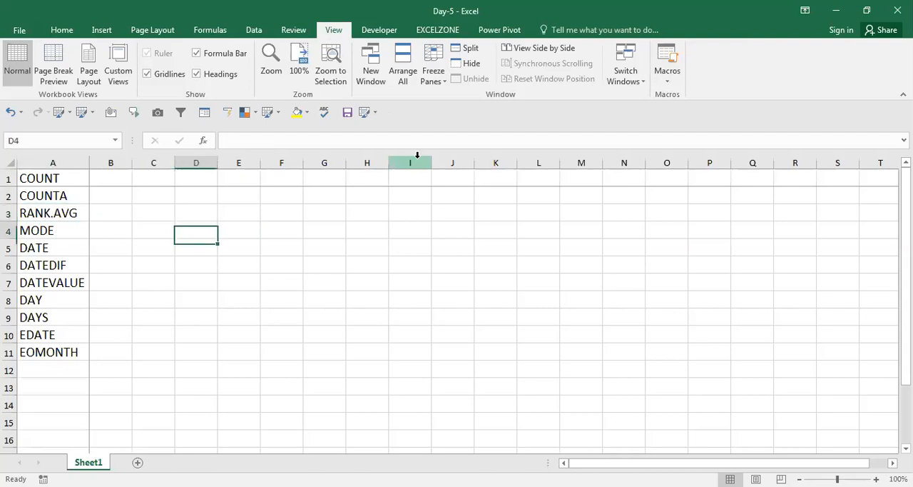
key("Up")
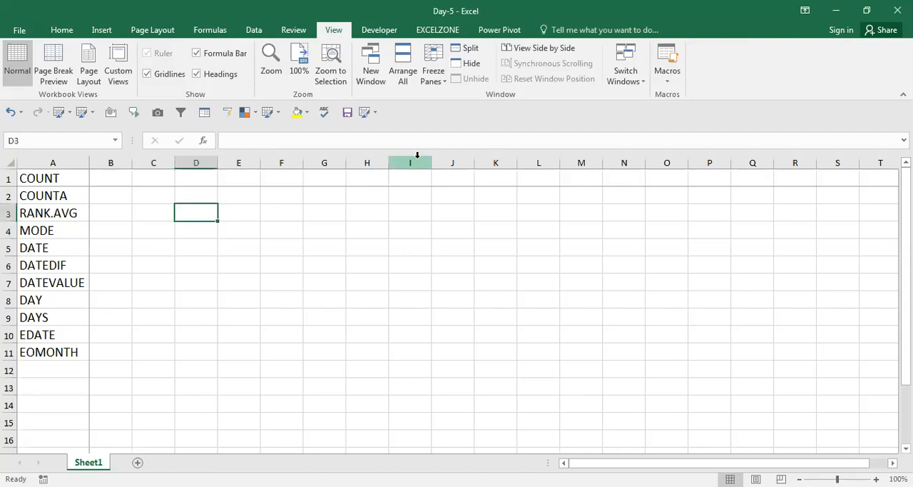
key("Home")
key("ctrl+Home")
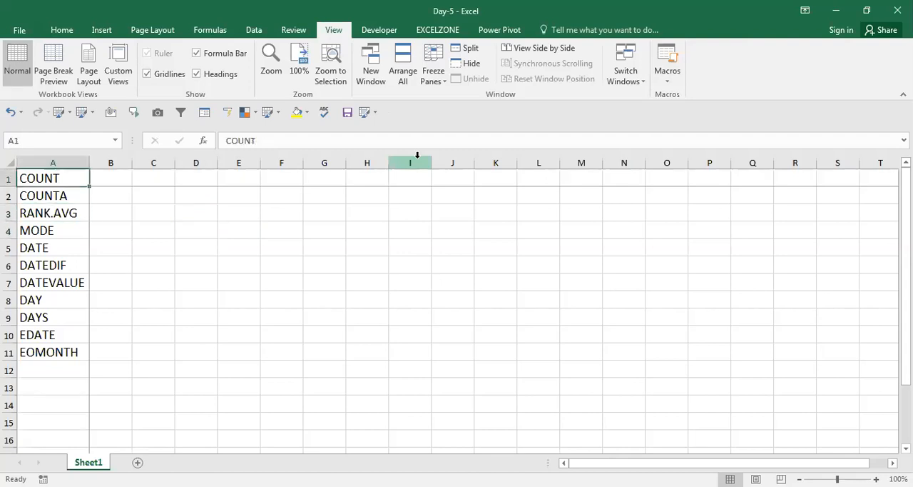
Step: Enter the column header "Name" in cell D1
key("Down")
key("Right")
key("Right")
key("Right")
key("Up")
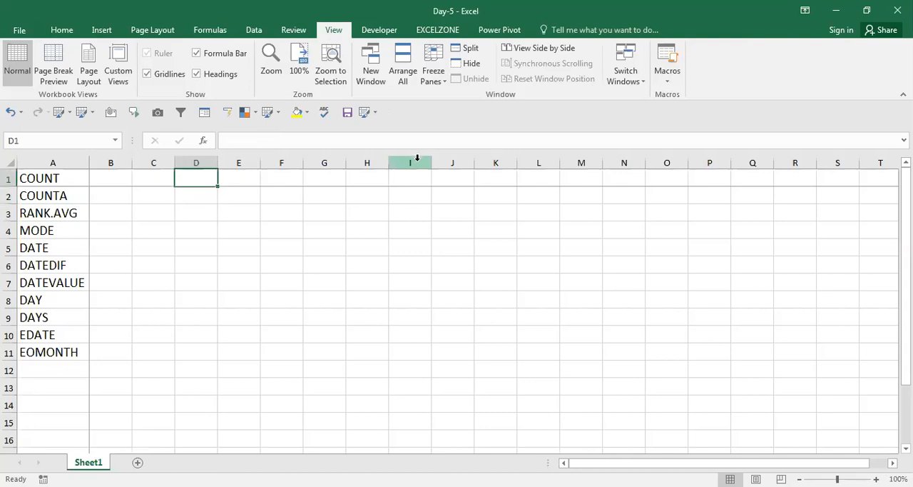
type("Name")
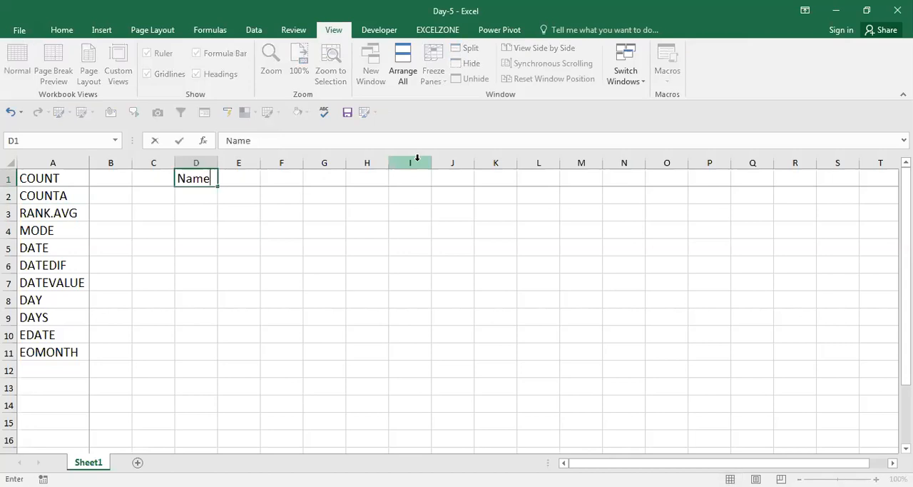
key("ctrl+Return")
key("Down")
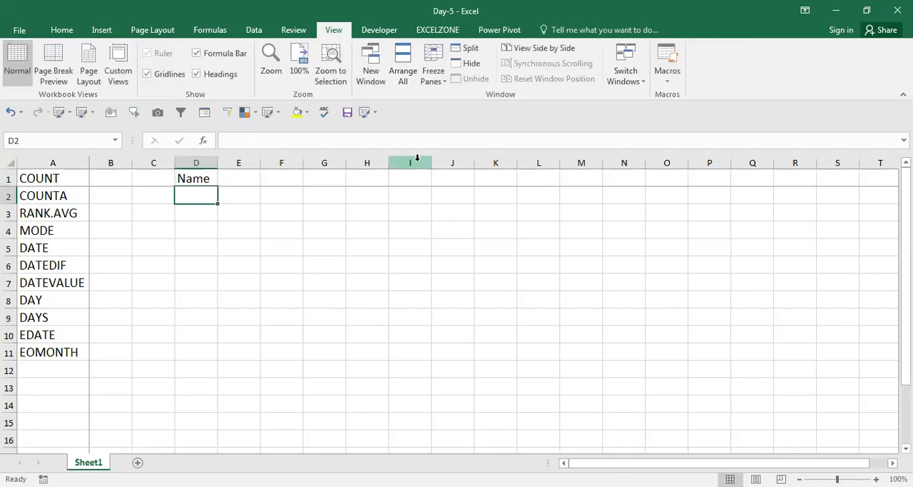
Step: Enter the person's full name in cell D2, under the Name header
type("Pratap")
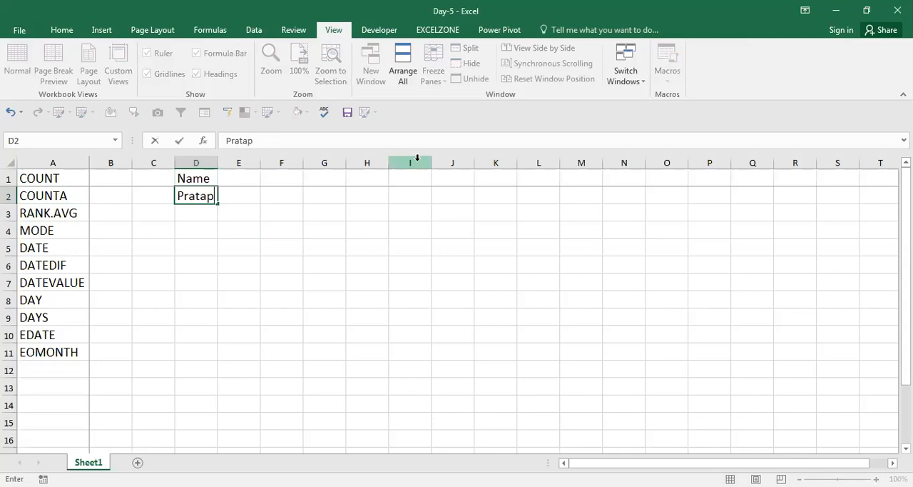
type(" Kumar ")
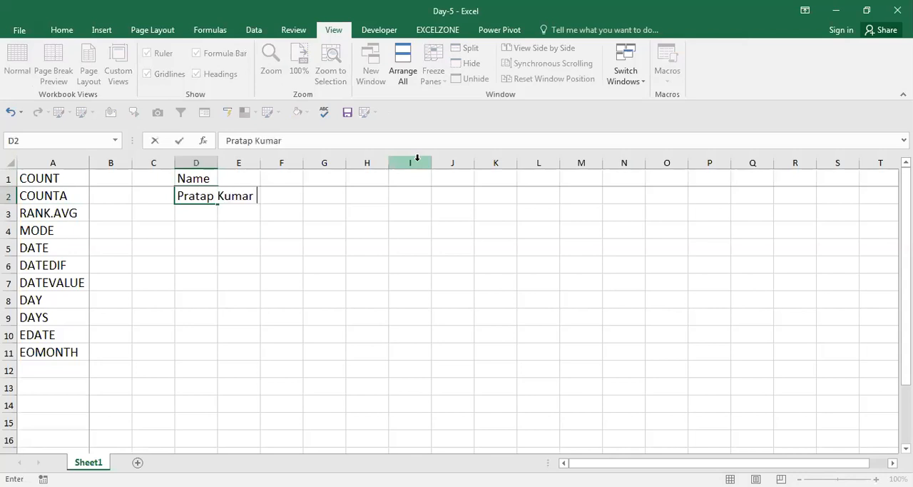
type("Roy")
key("Return")
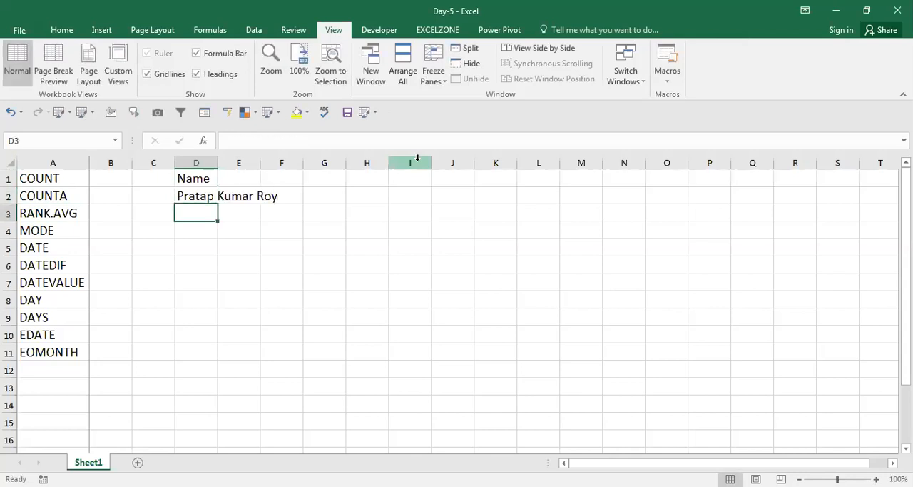
key("Up")
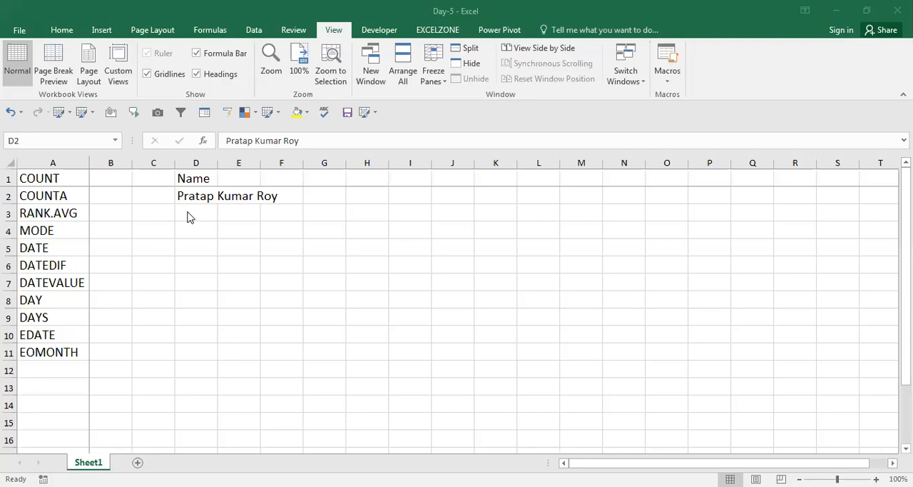
Step: Fill cells D3 to D10 with eight more people's full names and widen column D to fit them
left_click(214, 199)
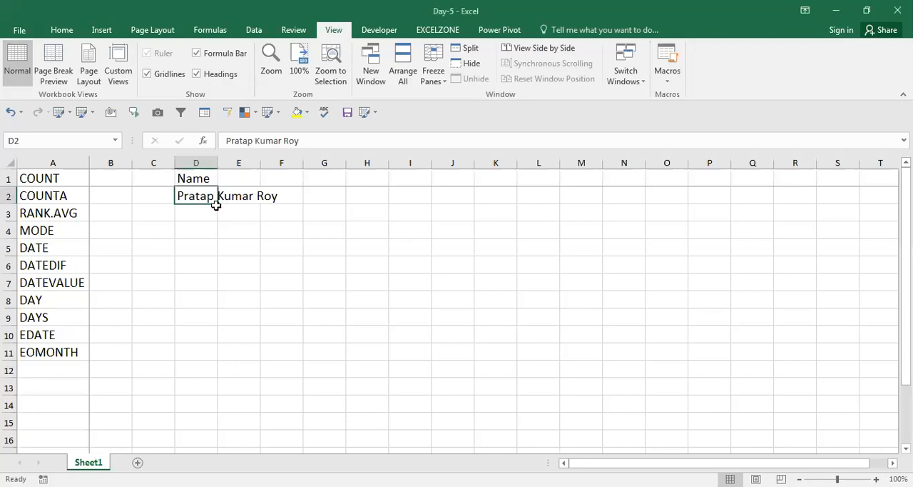
left_click_drag(218, 255, 220, 320)
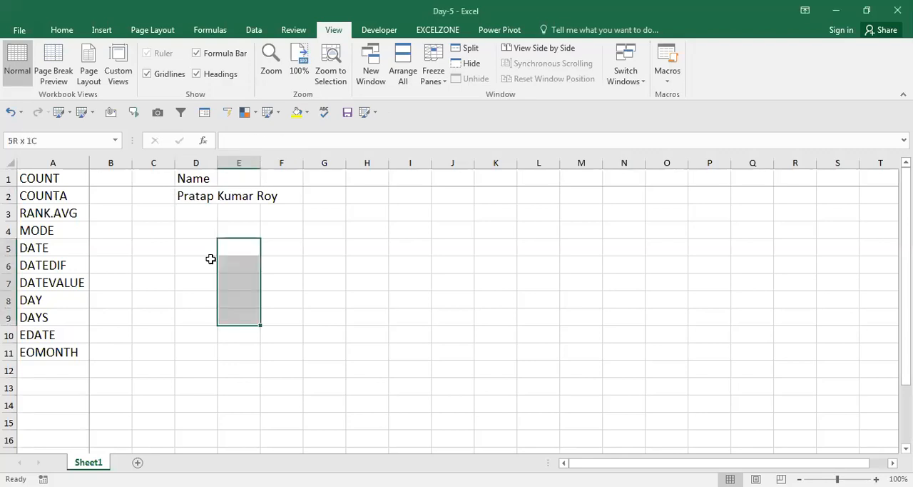
double_click(208, 196)
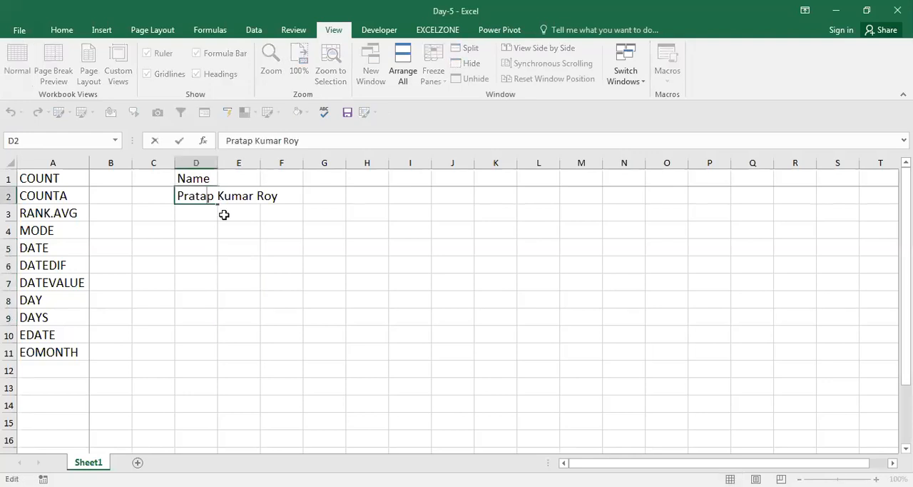
key("Escape")
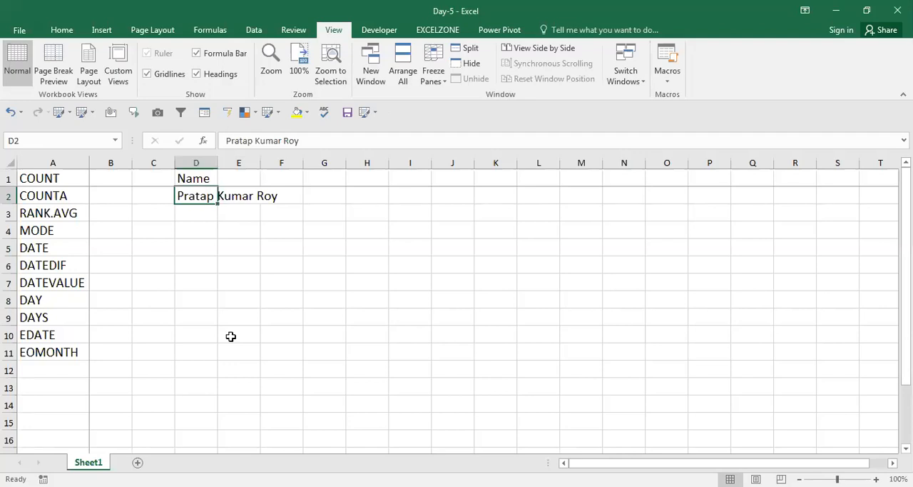
key("ctrl+e")
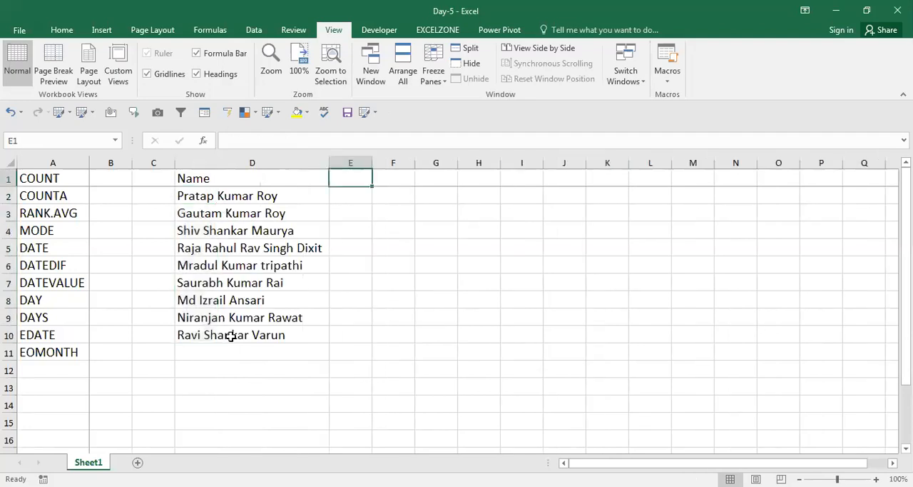
Step: Enter the subject headers Math, Phy, Chem, Eng and Eco in cells E1 to I1
type("Mat")
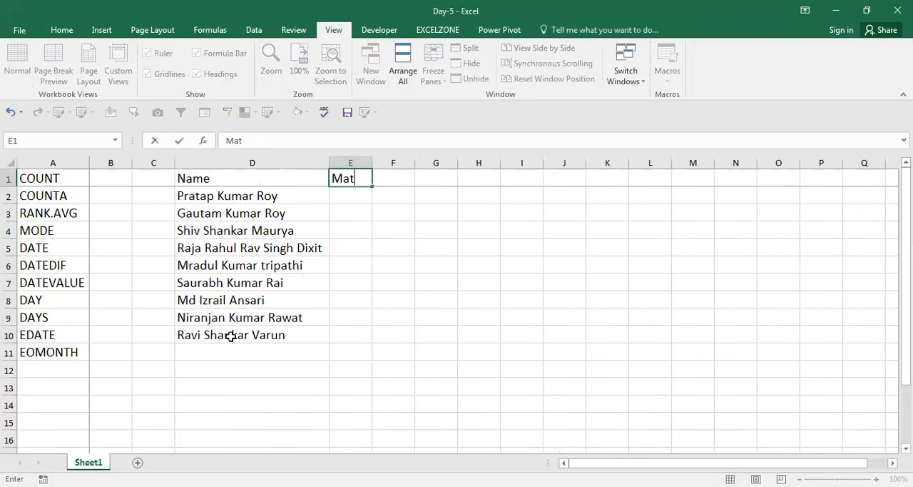
type("h")
key("ctrl+Return")
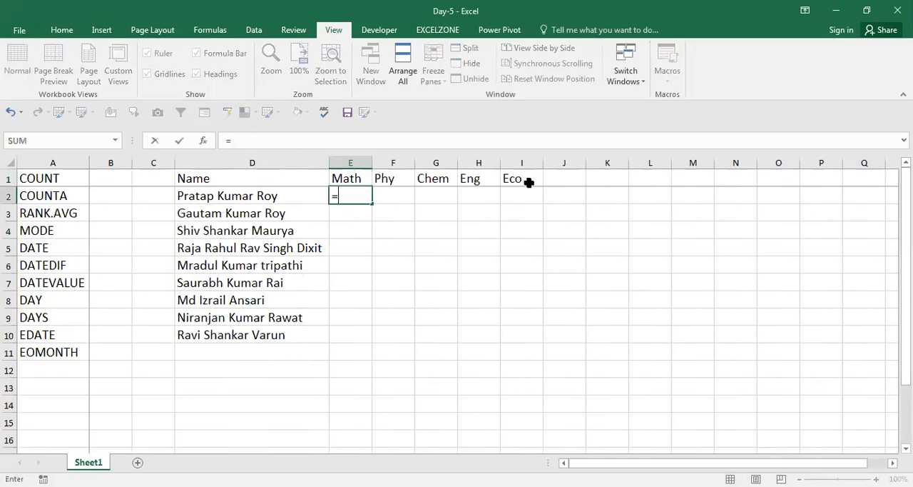
Step: Enter =RANDBETWEEN(30,100) in cell E2 and fill it across to I2
type("ran")
key("ctrl+Return")
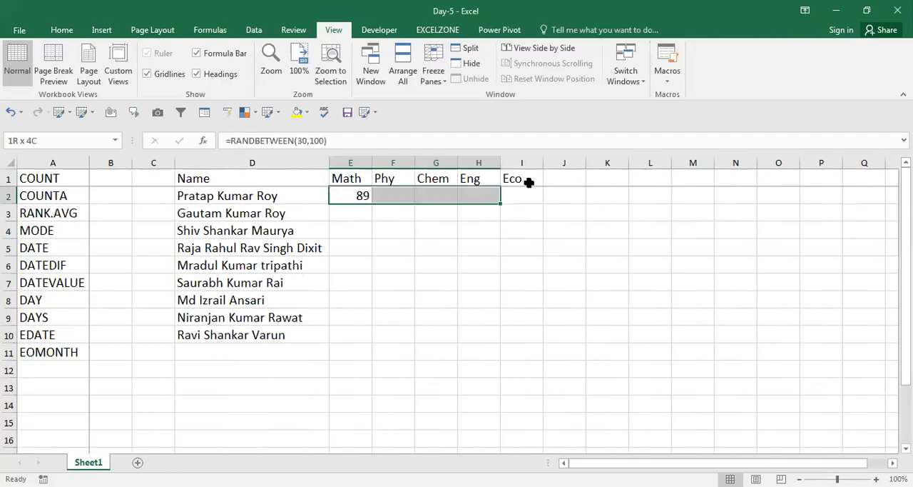
left_click_drag(529, 182, 528, 182)
Step: Fill the row 2 mark formulas down to row 10 and convert E2:I10 to fixed values
key("Left")
key("ctrl+Down")
key("Right")
key("ctrl+shift+Up")
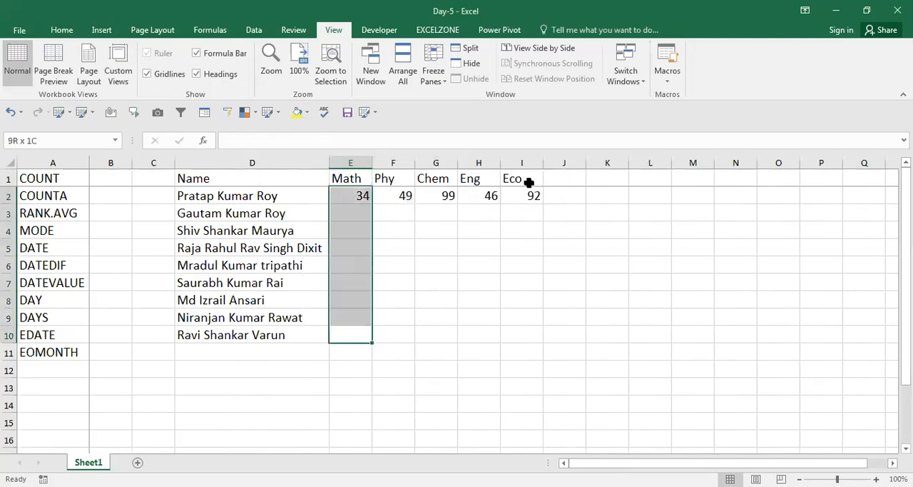
key("shift+Right")
key("shift+Right")
key("shift+Right")
key("shift+Right")
key("ctrl+d")
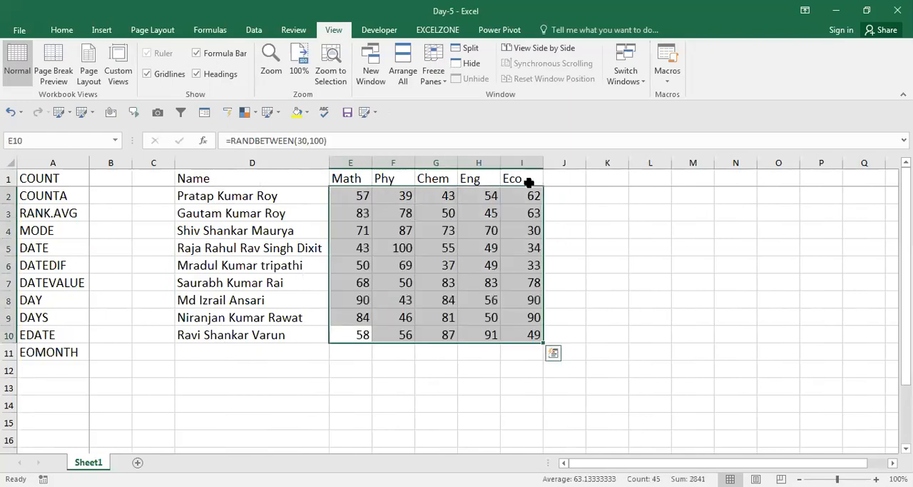
key("ctrl+c")
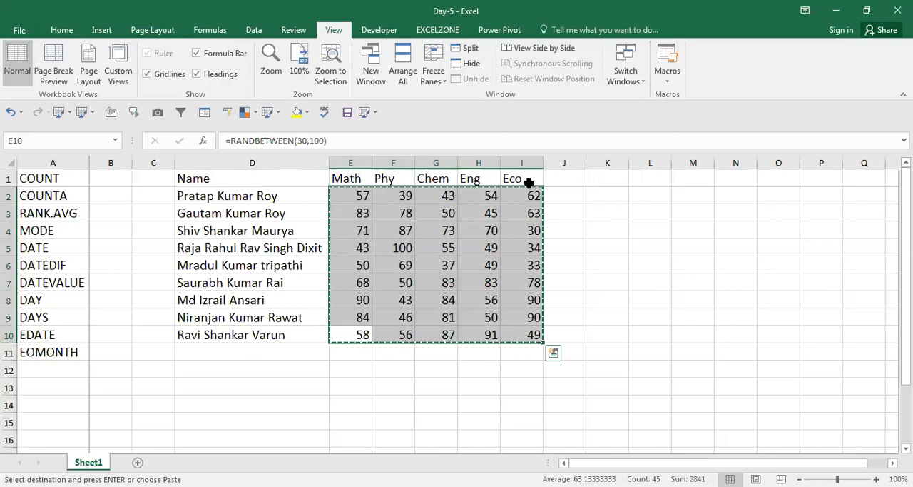
key("Escape")
Step: Center the contents of the table D1:I10 and apply borders to all its cells
key("ctrl+Up")
key("ctrl+Left")
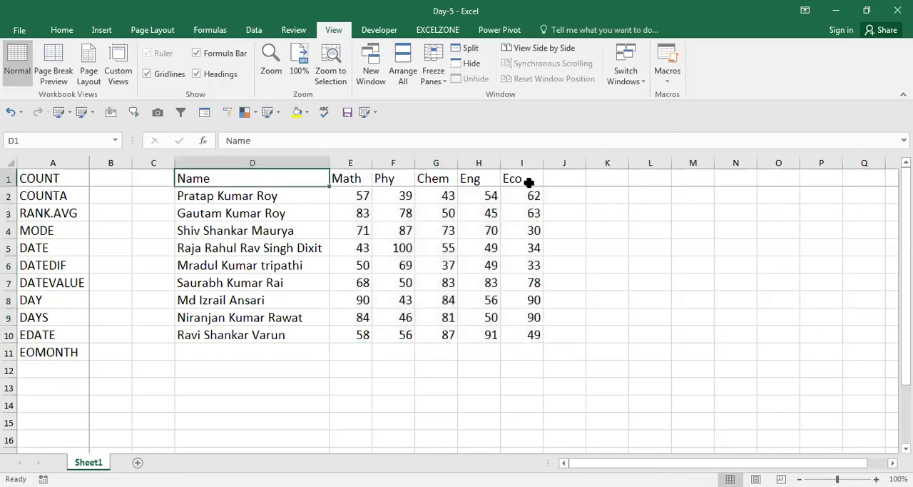
key("ctrl+a")
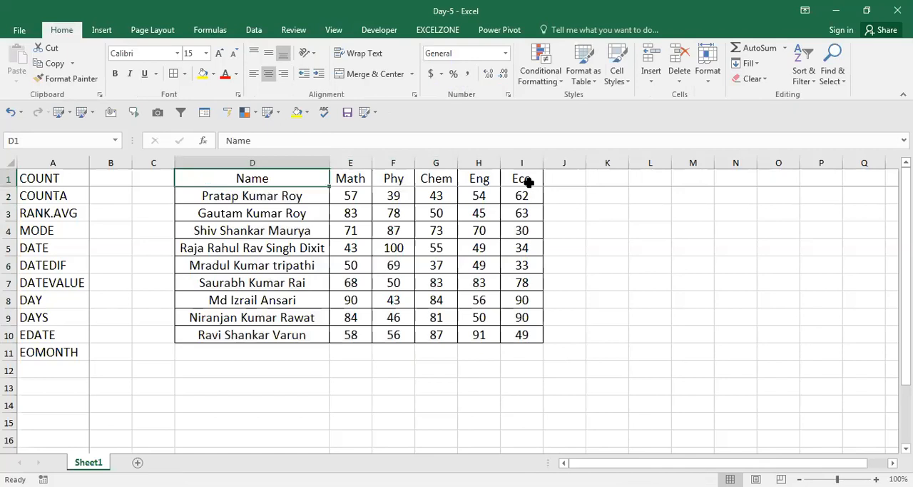
Step: Fill the header row D1:I1 with yellow
key("ctrl+shift+Right")
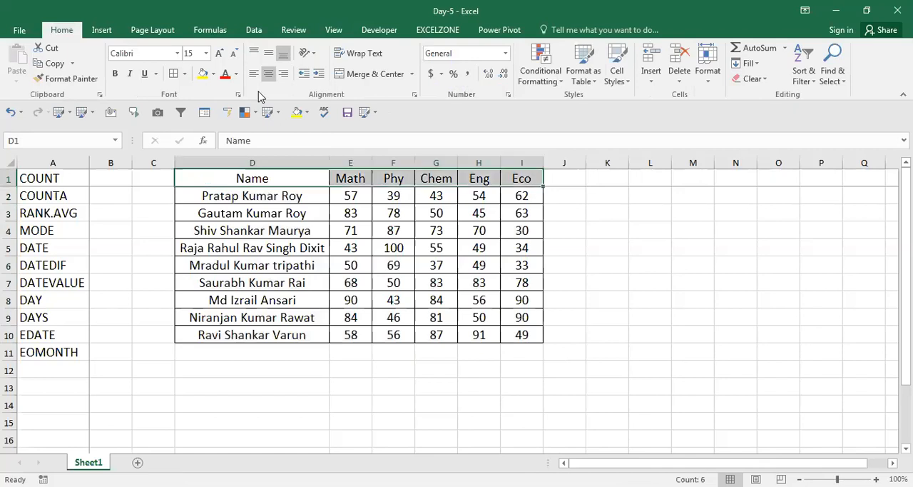
key("alt+h")
key("h")
key("Return")
key("Down")
key("shift+Right")
key("Down")
key("Right")
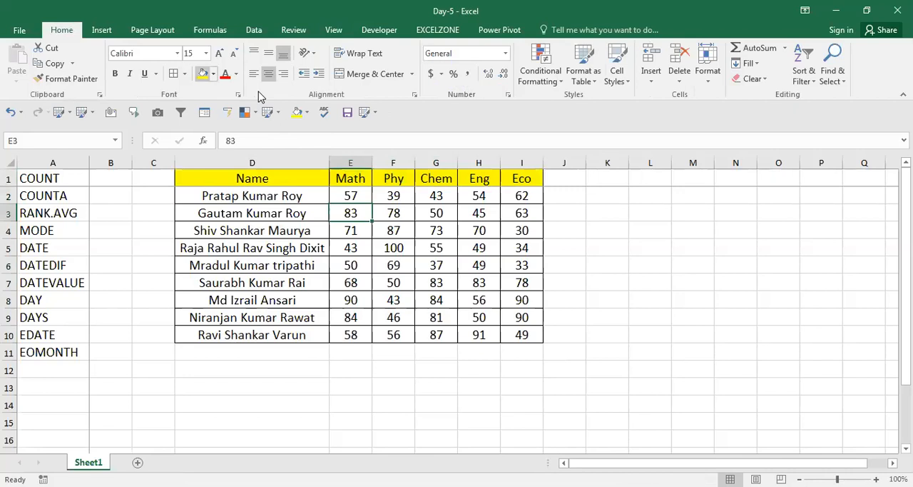
Step: Enter =COUNT(E2:E10) in cell E11, below the Math marks
key("ctrl+c")
key("Escape")
key("ctrl+Down")
key("Down")
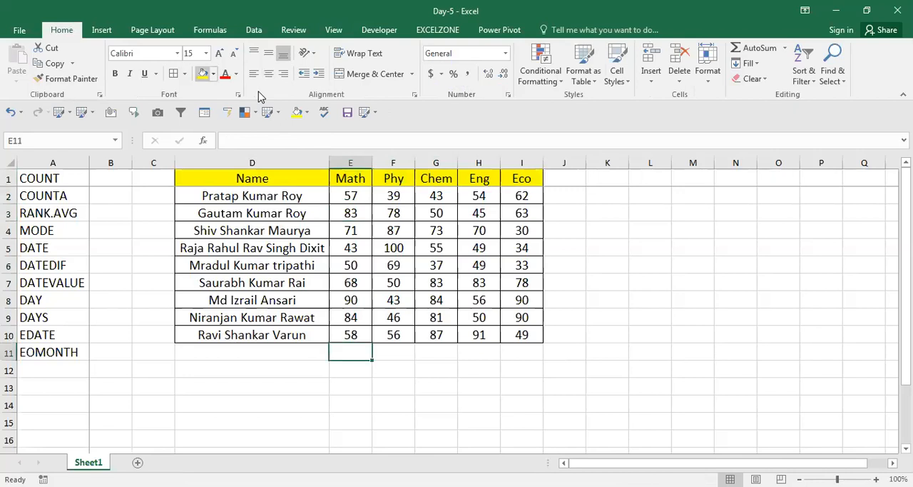
type("=")
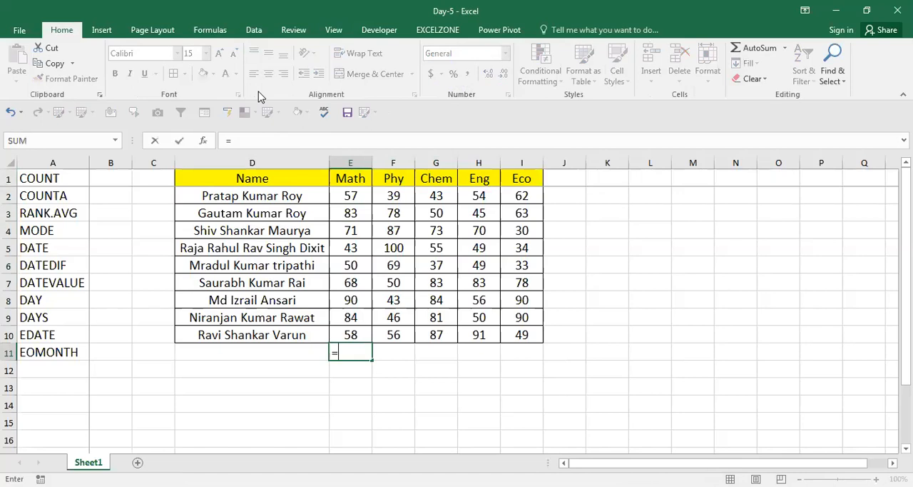
type("COUNT(E2:E10)")
key("ctrl+Return")
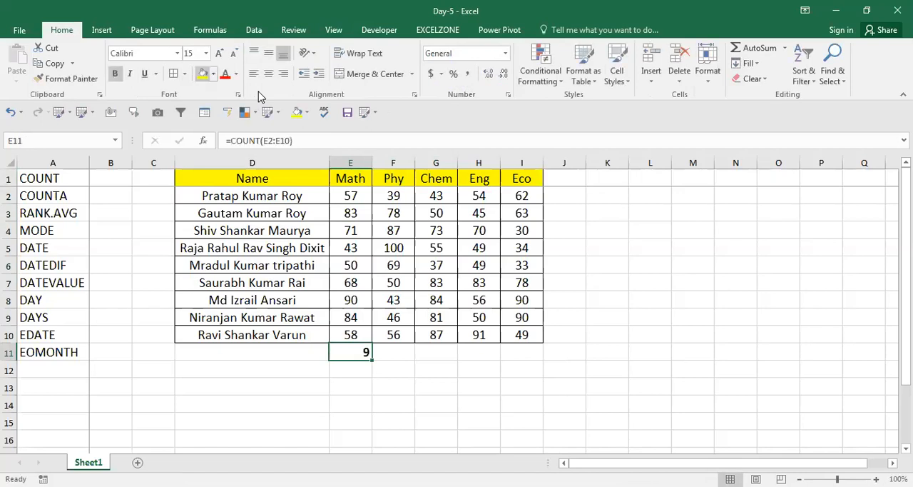
Step: Copy the COUNT formula from E11 and place it as visible text, =COUNT(E2:E10), in cell D11
key("F2")
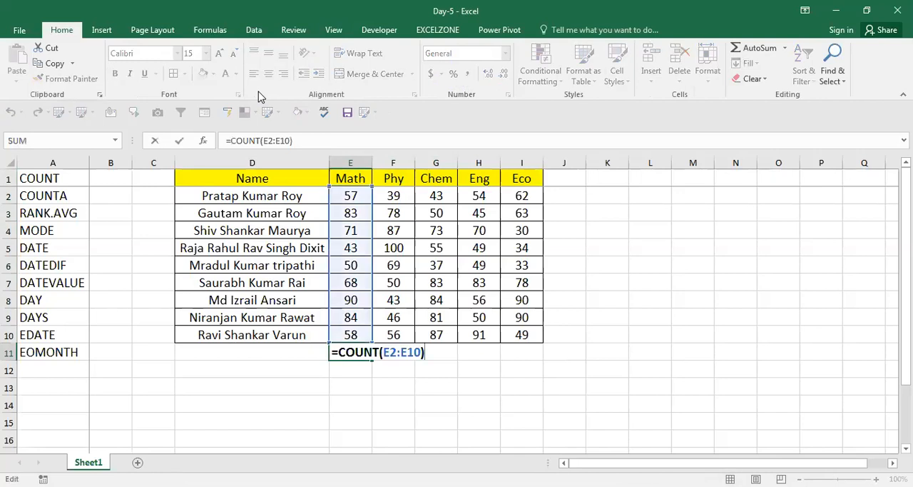
key("shift+Tab")
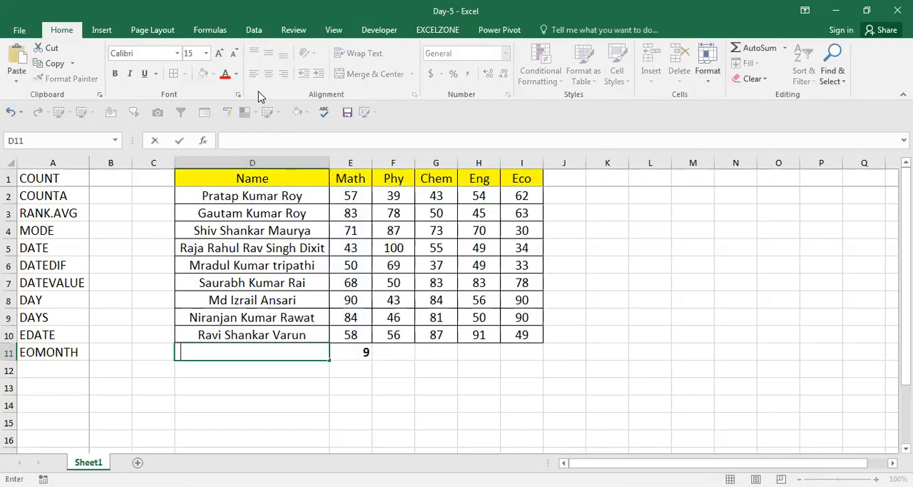
key("ctrl+v")
key("Return")
key("Left")
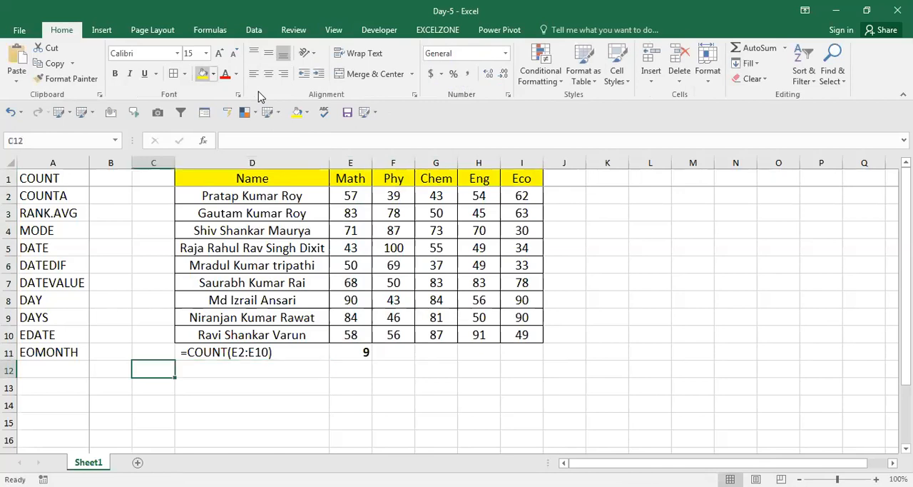
Step: Examine the COUNT, COUNTA and RANK.AVG entries in column A's function list
key("Left")
key("ctrl+Up")
key("Left")
key("Down")
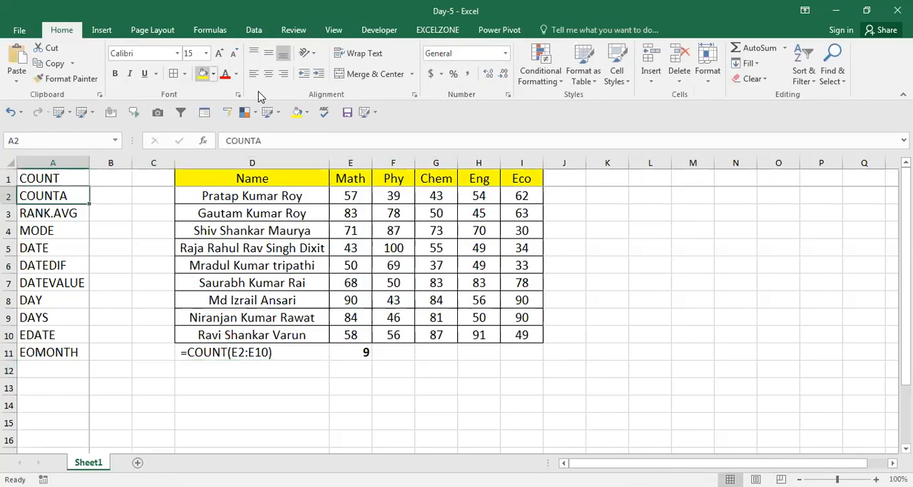
key("Up")
key("Down")
key("Down")
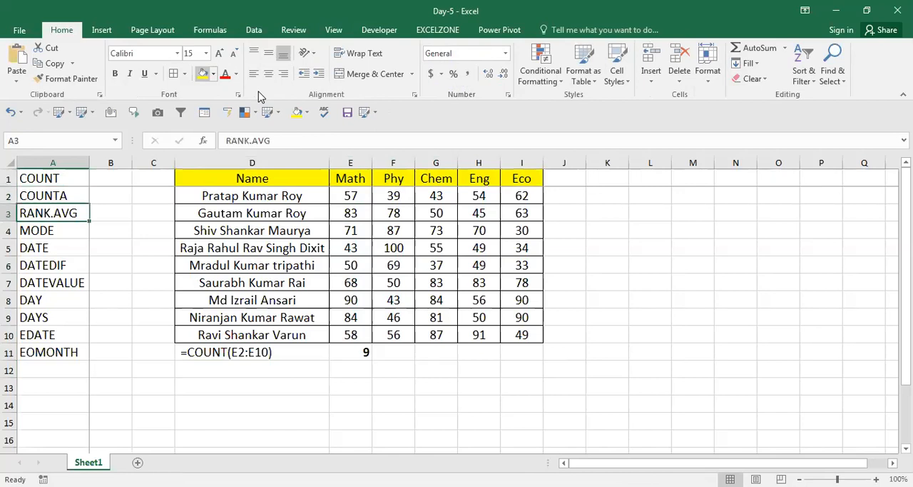
key("Up")
key("Down")
key("Up")
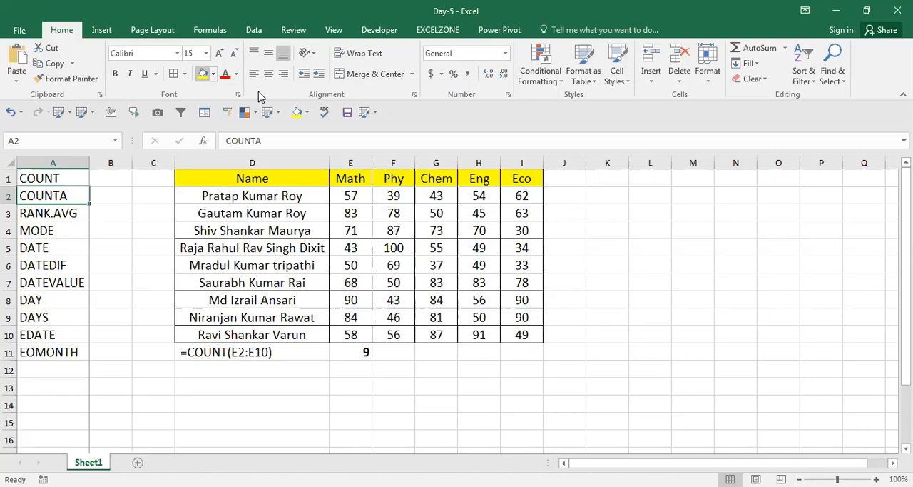
Step: Enter =COUNTA(E2:E10) in cell E12, below the COUNT result
key("Down")
key("Right")
key("Right")
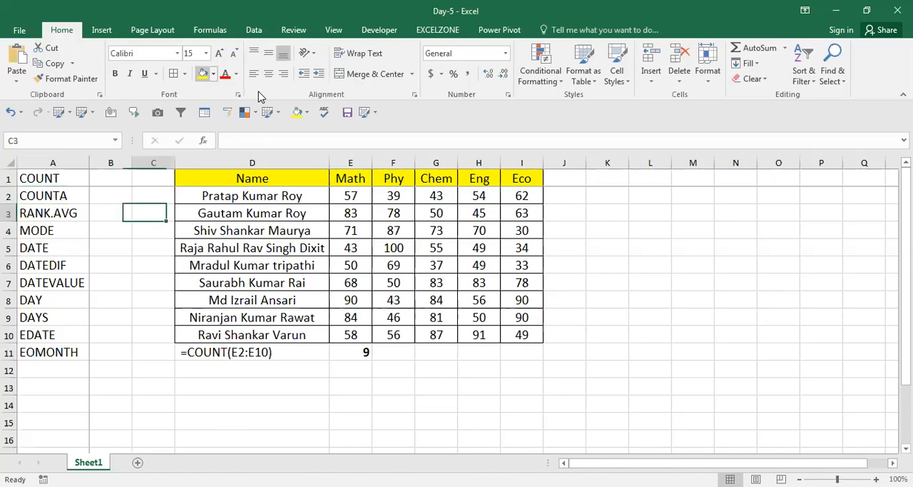
key("Right")
key("Right")
key("Down")
key("Down")
key("Down")
key("Down")
key("Down")
key("Down")
key("Down")
key("Down")
key("Down")
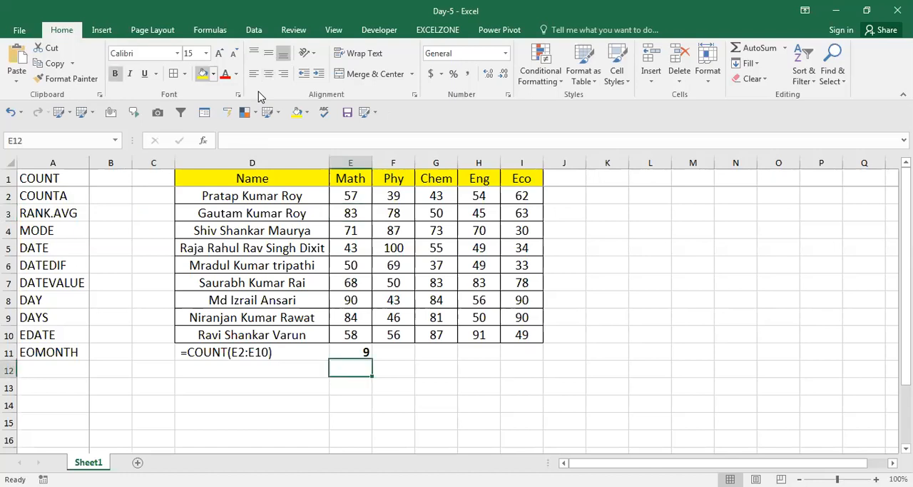
type("=")
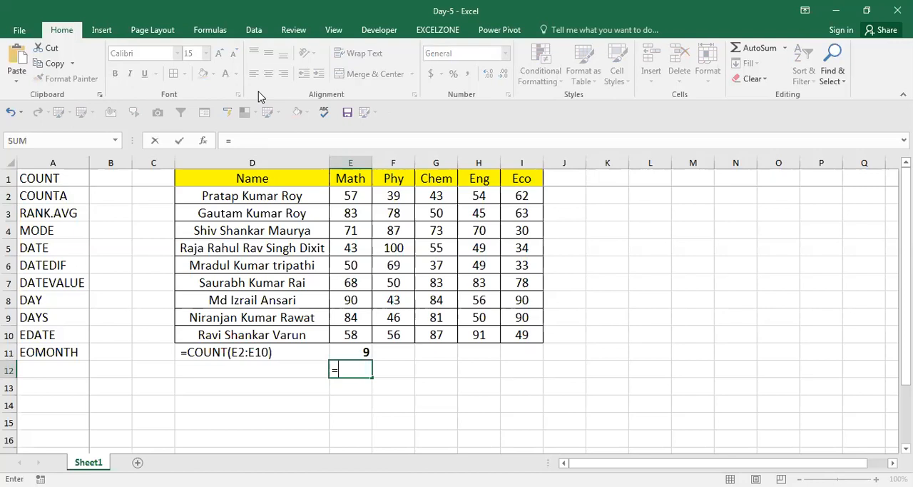
type("COUNTA(")
key("Up")
key("Up")
key("ctrl+shift+Up")
key("shift+Down")
type(")")
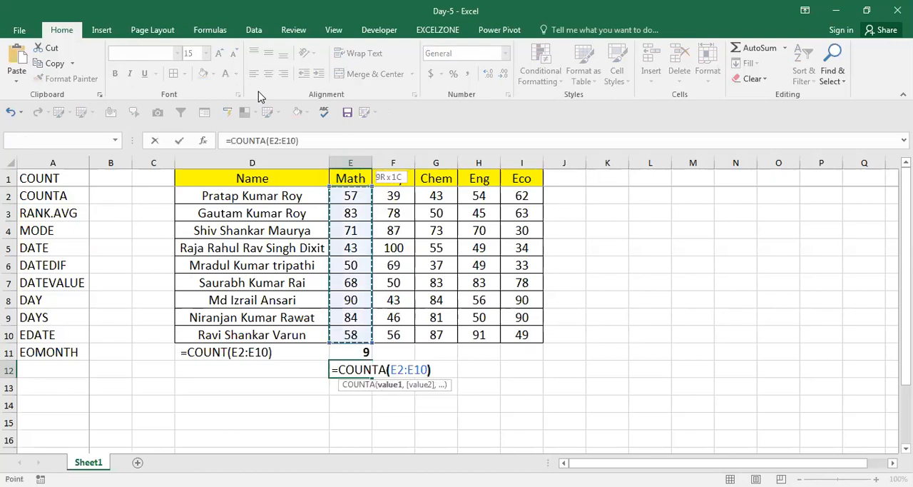
key("Return")
Step: Place the COUNTA formula from E12 as visible text, =COUNTA(E2:E10), in cell D12 and save the workbook
key("Up")
key("F2")
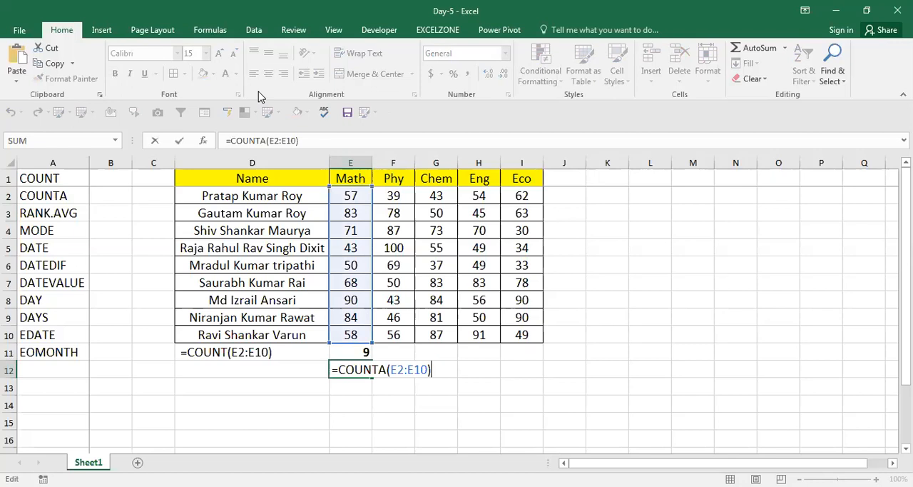
key("Escape")
key("Left")
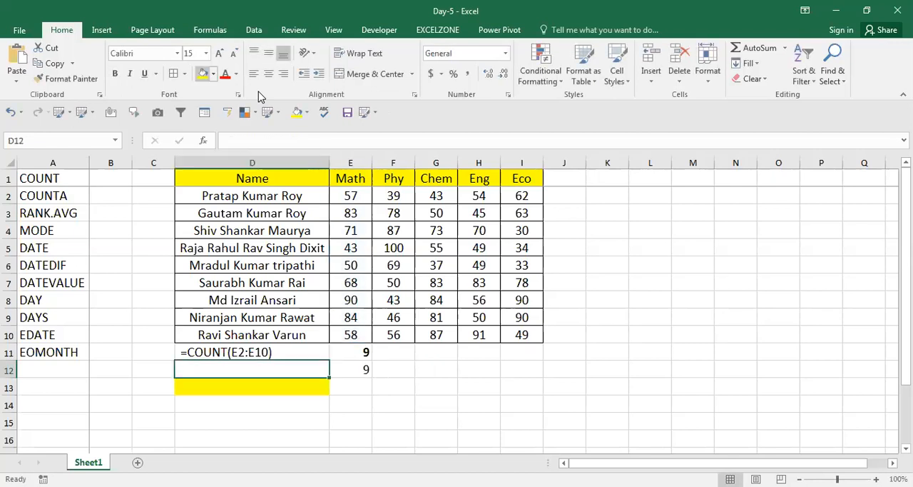
type("=COUNTA(E2:E10)")
key("Return")
key("Return")
key("ctrl+s")
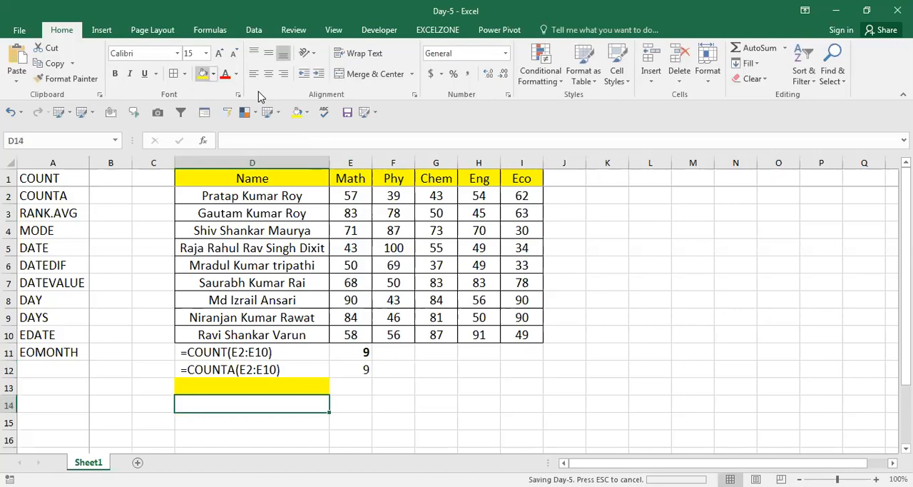
Step: Remove the yellow fill from the empty cell D13
key("Up")
type("niranjan Kumar Rawat")
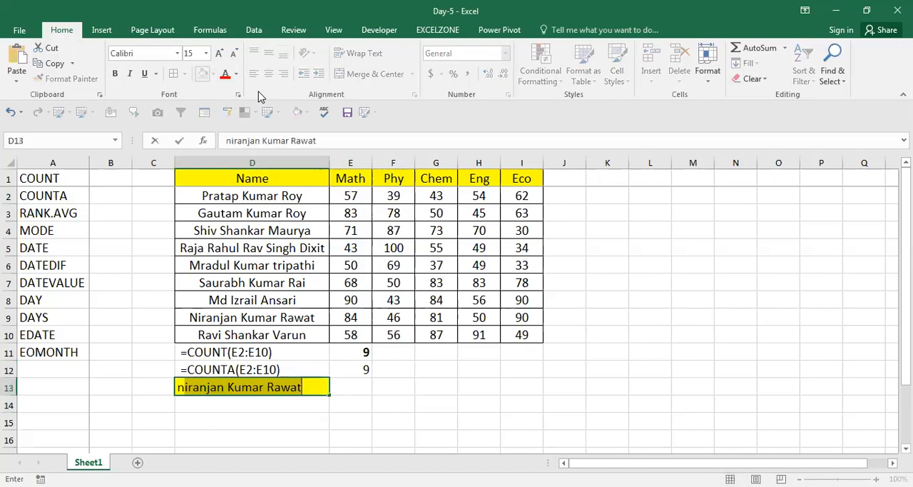
key("Escape")
key("alt")
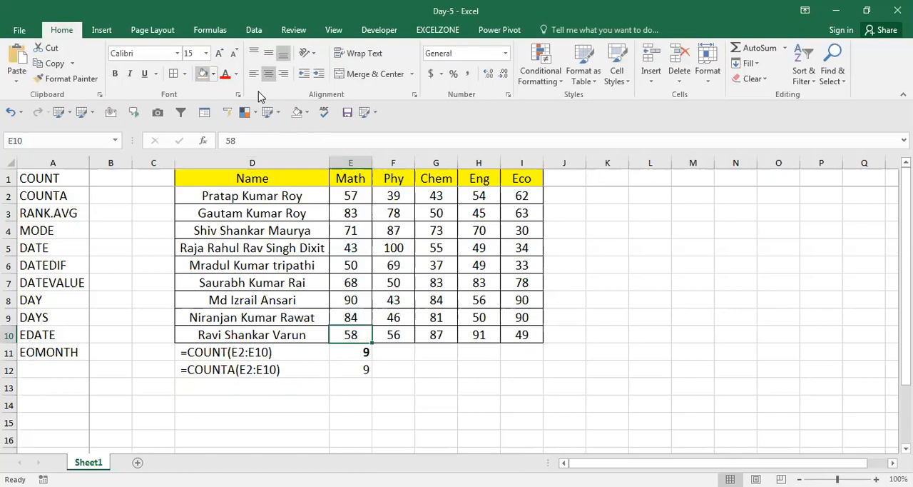
key("Up")
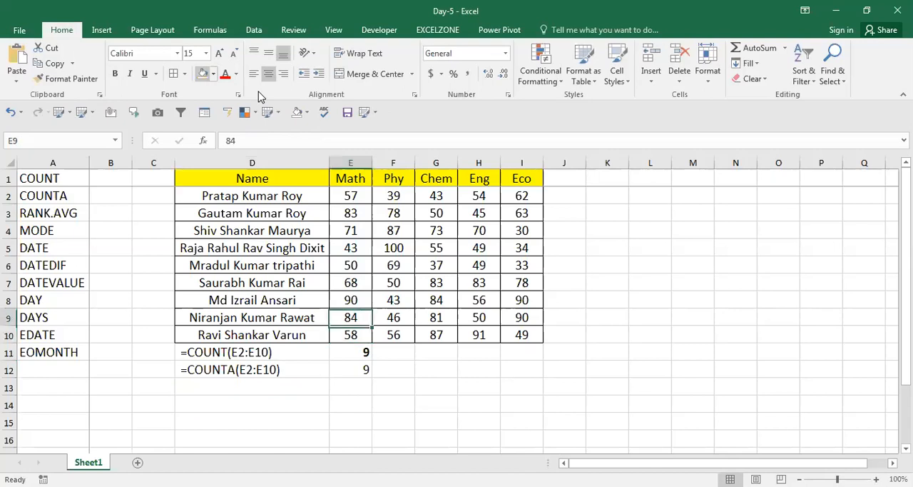
Step: Replace the Math mark in E6 with the text a and the one in E4 with gs
key("Up")
key("Up")
key("Up")
type("a")
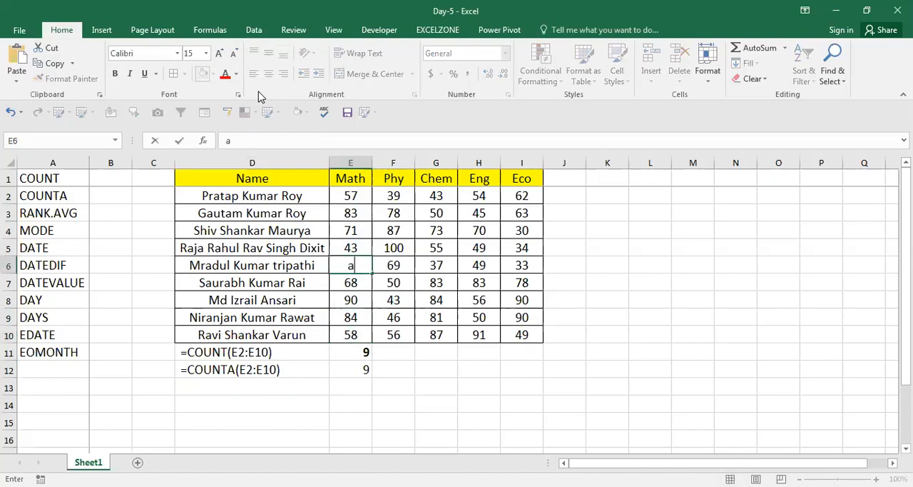
key("ctrl+Return")
key("Up")
key("Up")
type("gs")
key("Return")
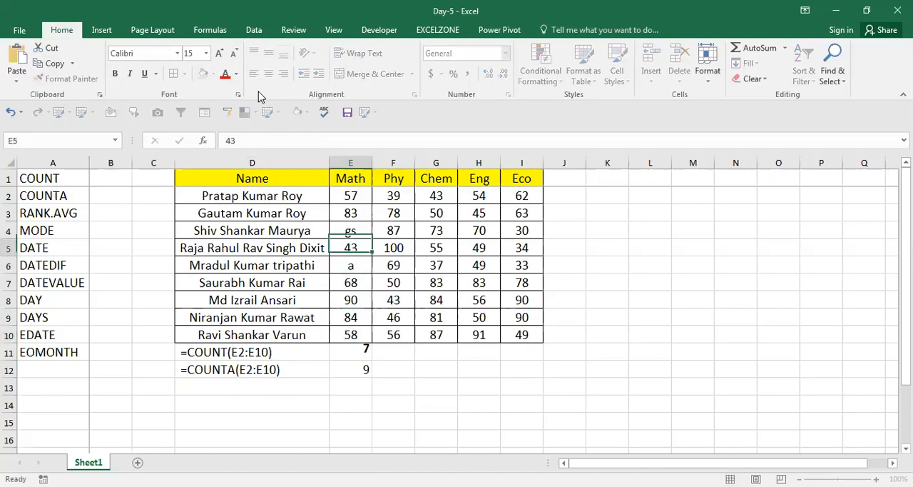
Step: Compare the COUNT and COUNTA results in E11 and E12, and inspect the range referenced by the COUNTA formula
key("Down")
key("Down")
key("Down")
key("Down")
key("Down")
key("Down")
key("Down")
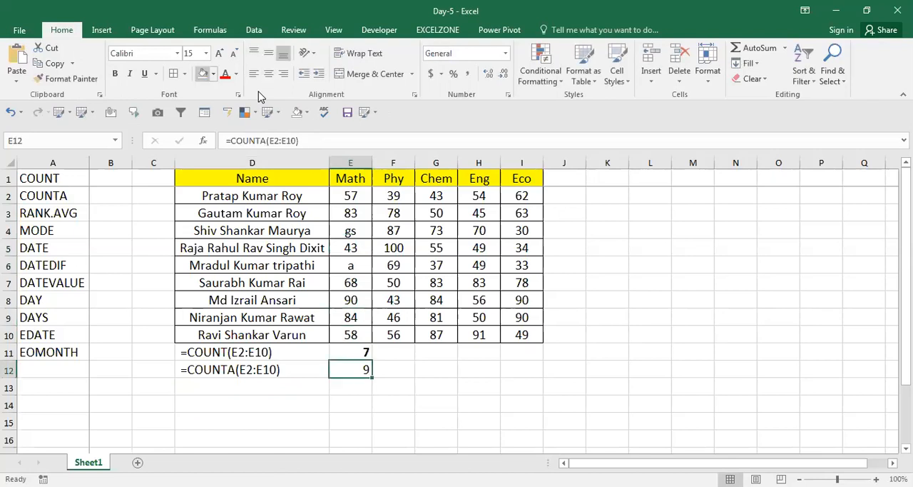
key("Up")
key("Up")
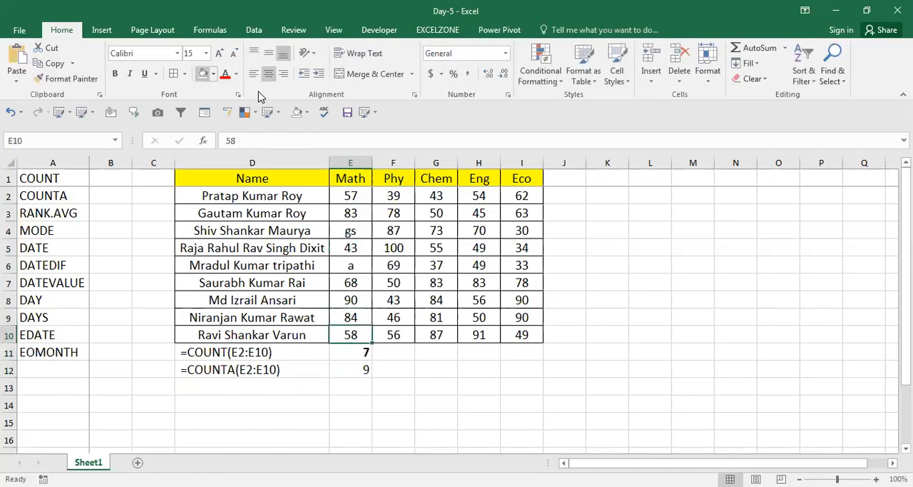
key("Down")
key("Left")
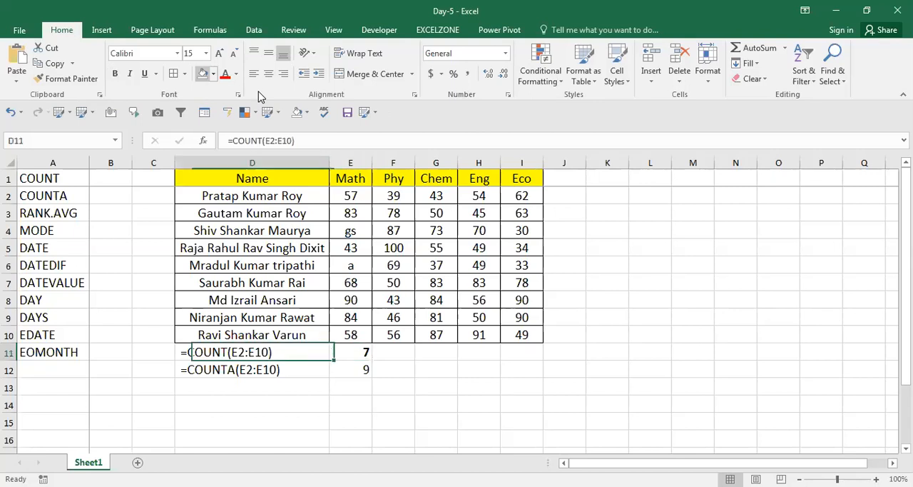
key("Right")
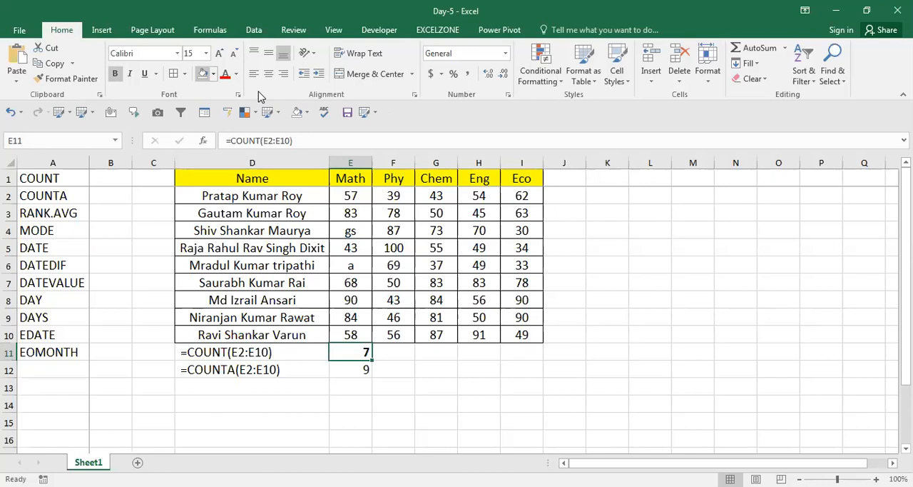
left_click(333, 373)
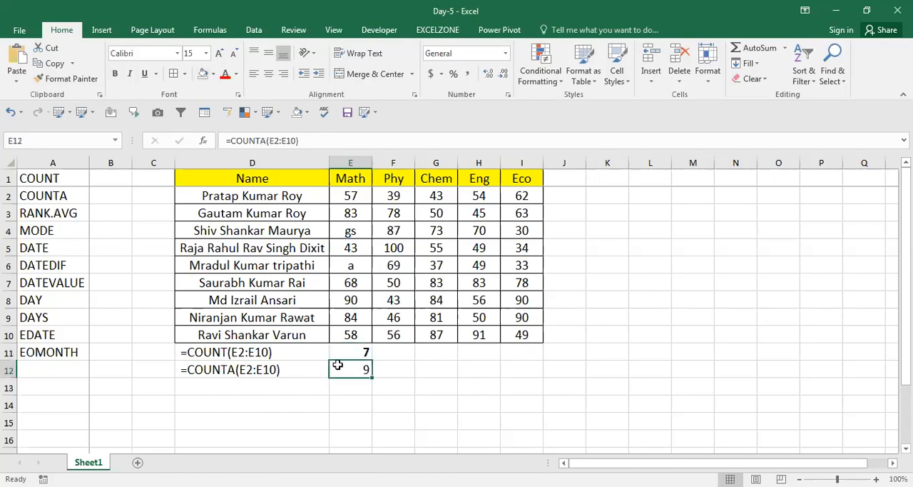
left_click(363, 351)
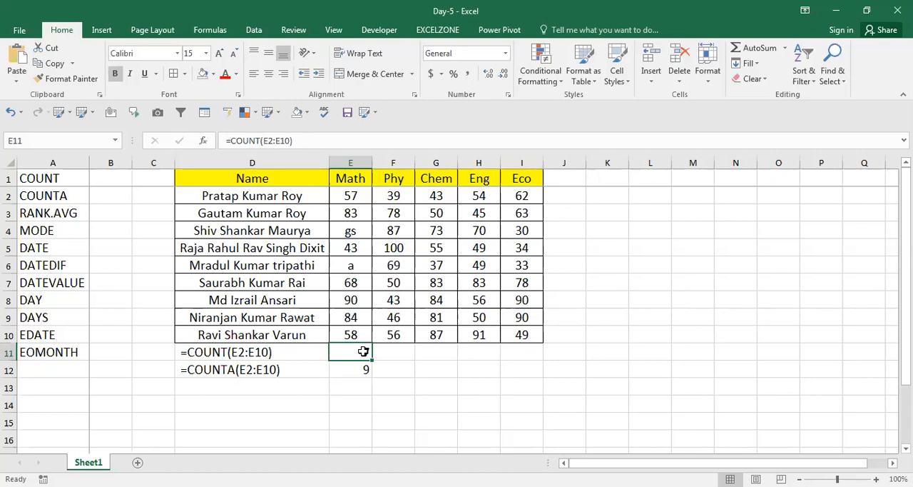
key("Down")
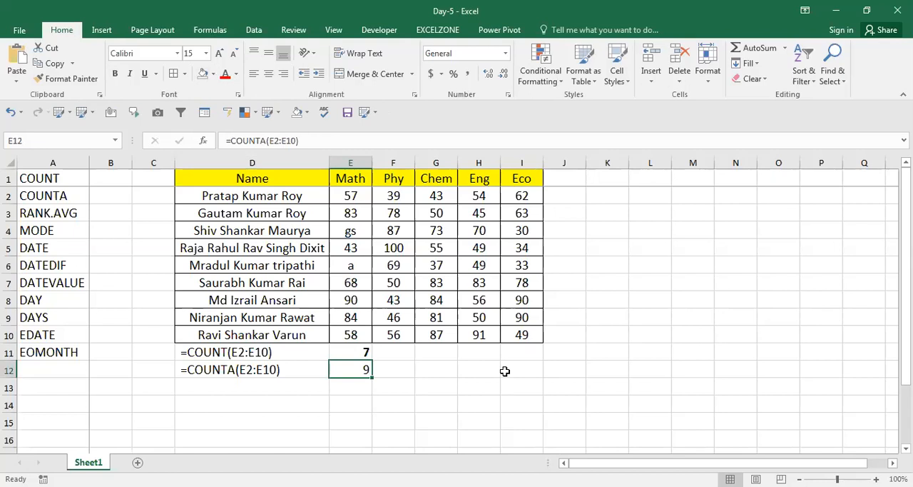
key("F2")
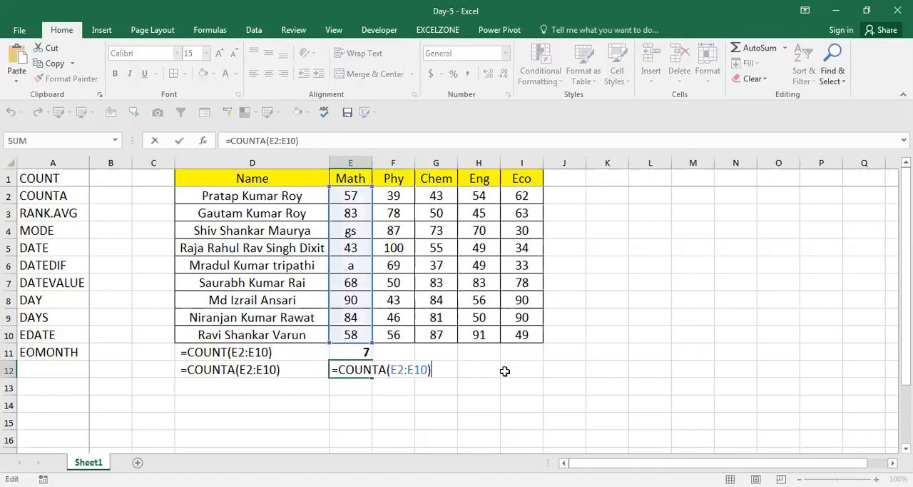
key("Escape")
key("F2")
key("ctrl+Return")
Step: Review the COUNT, COUNTA and RANK.AVG entries in column A's function list
key("Home")
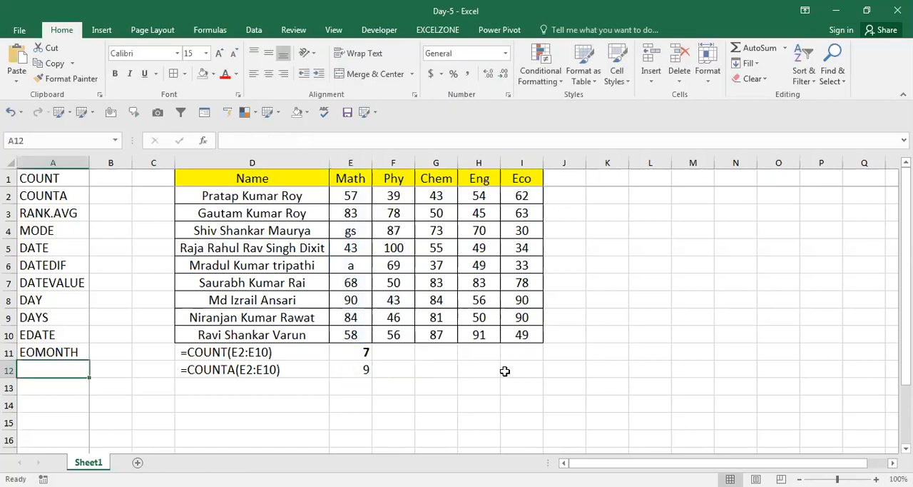
key("Up")
key("Up")
key("ctrl+Up")
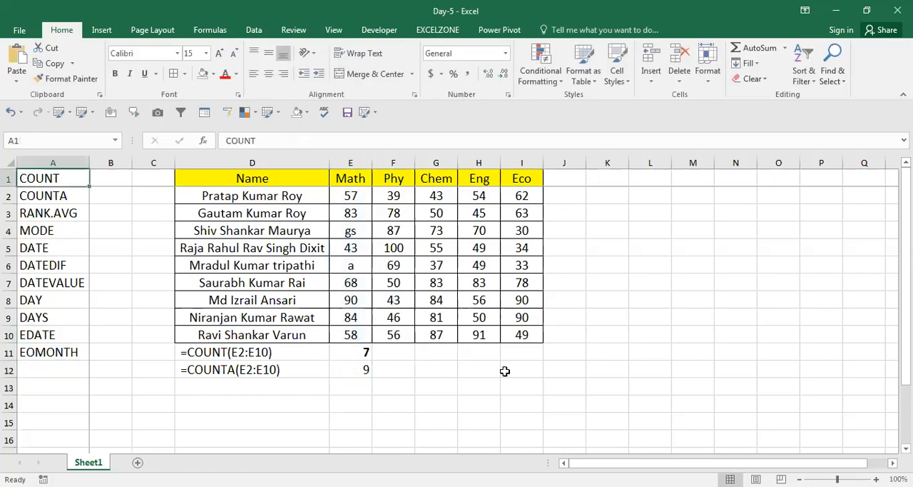
key("Down")
key("Down")
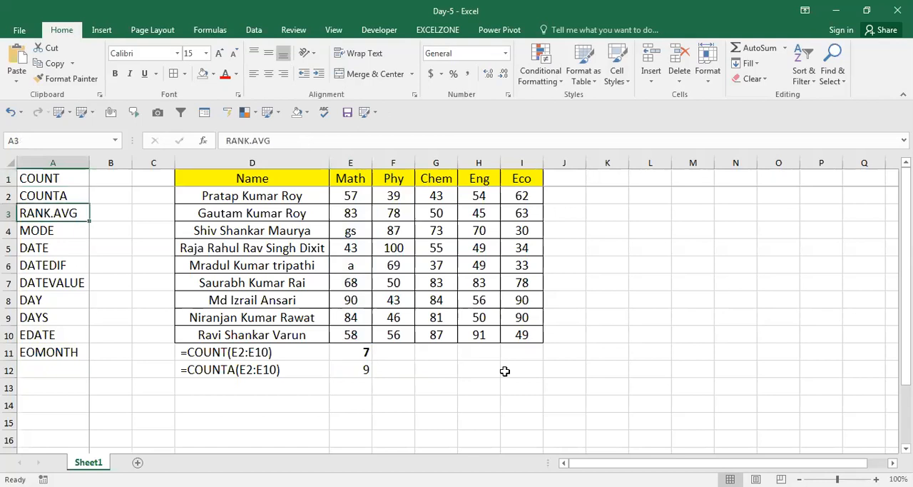
key("Right")
key("Right")
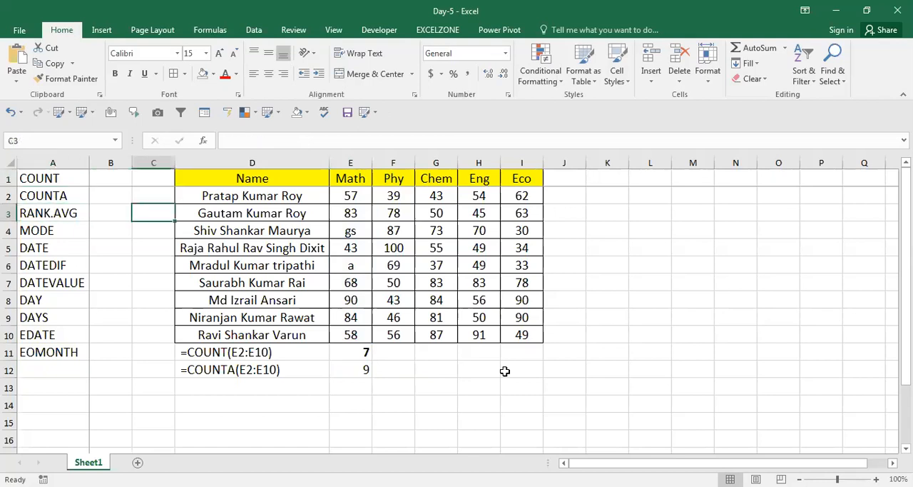
key("Left")
key("Left")
left_click(504, 372)
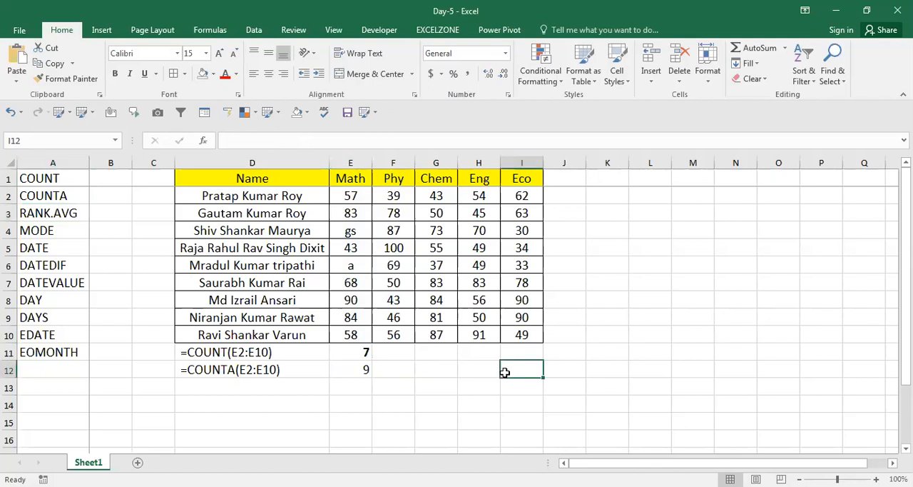
key("Up")
key("Up")
key("Right")
key("ctrl+Up")
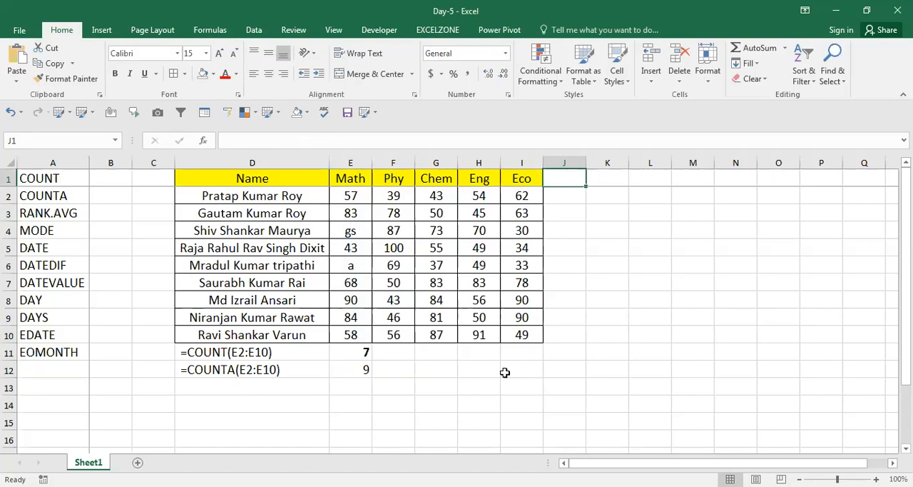
key("Down")
key("Right")
type("=")
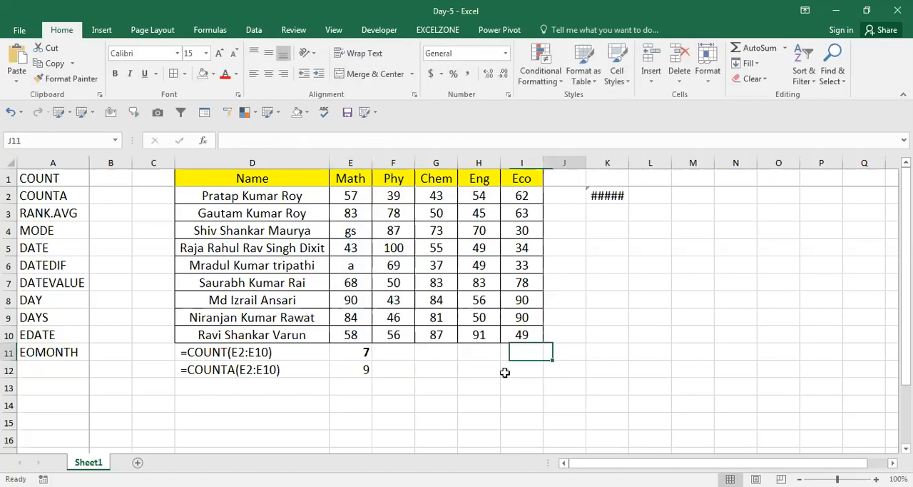
key("ctrl+Up")
key("Right")
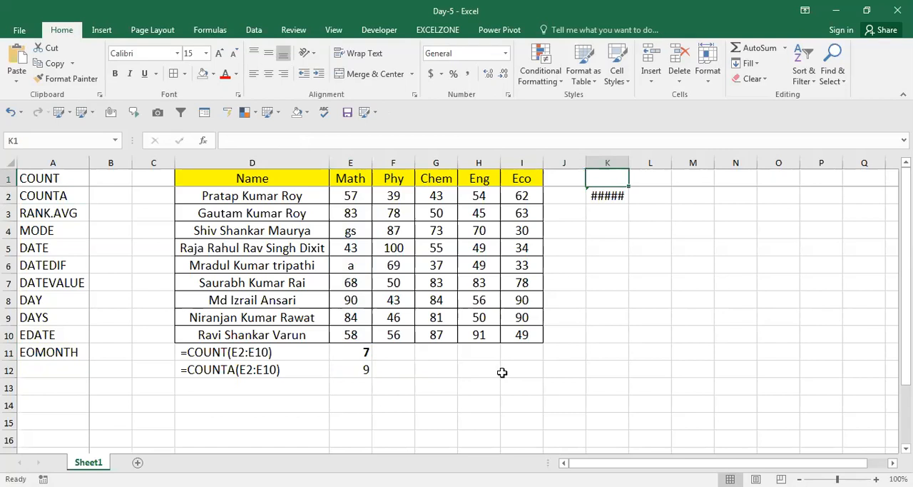
left_click(602, 212)
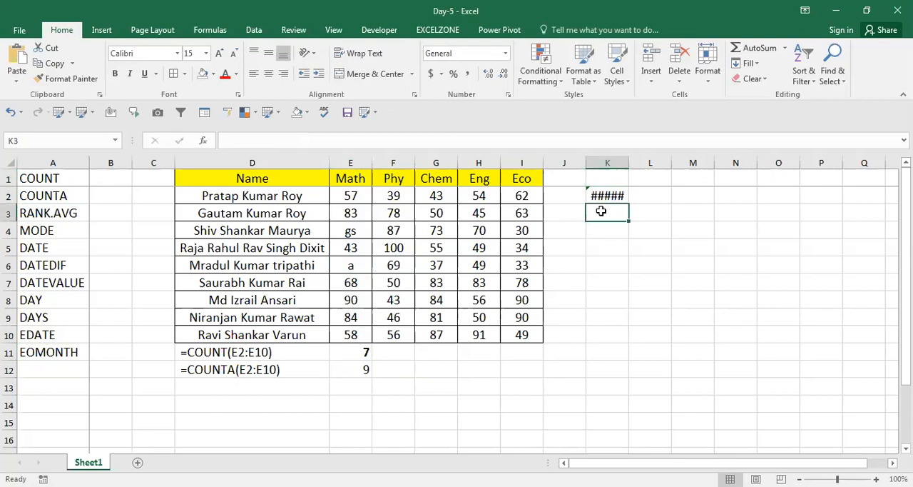
key("Up")
key("Delete")
key("Left")
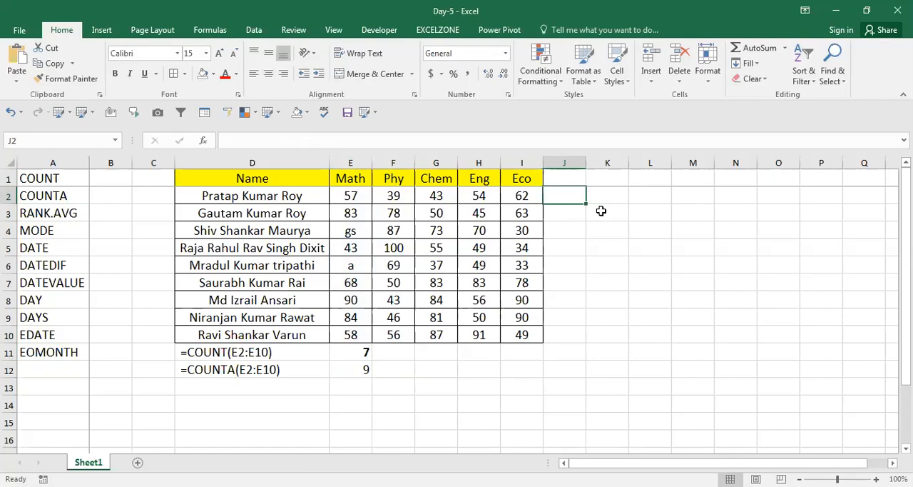
Step: Add the header Rank in cell J1, beside the Eco column
key("Right")
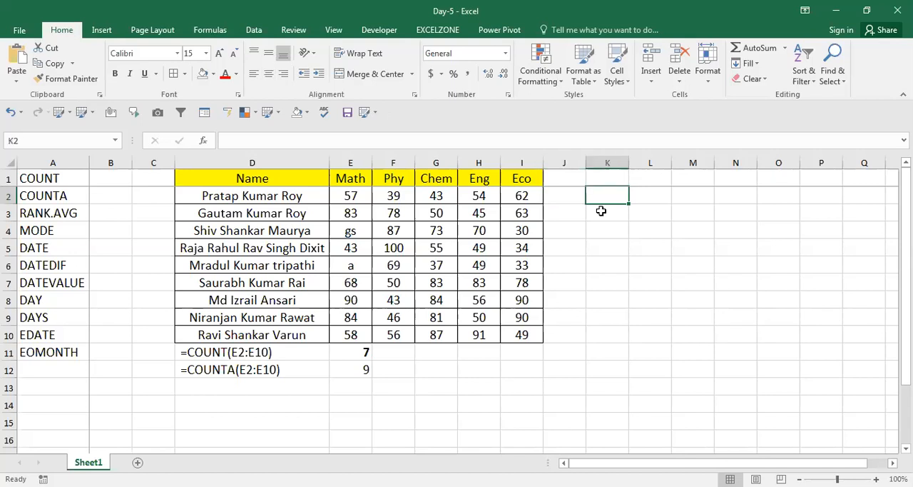
key("Left")
key("Up")
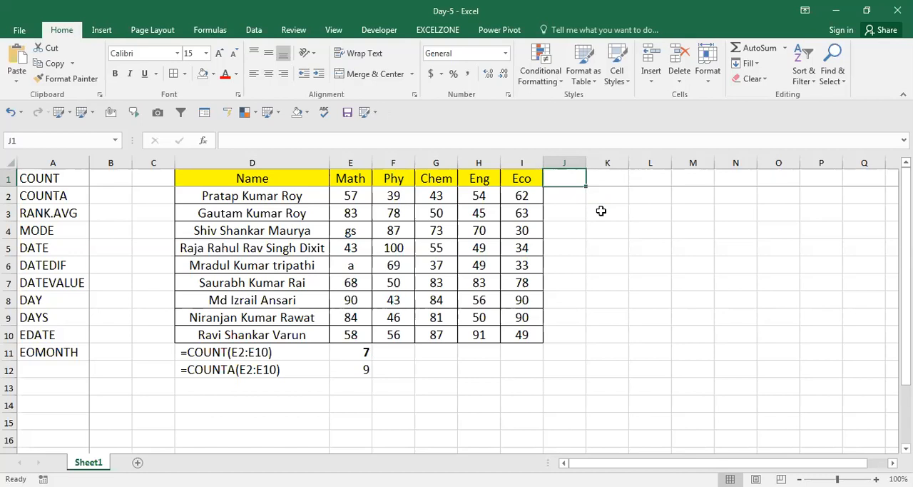
type("R")
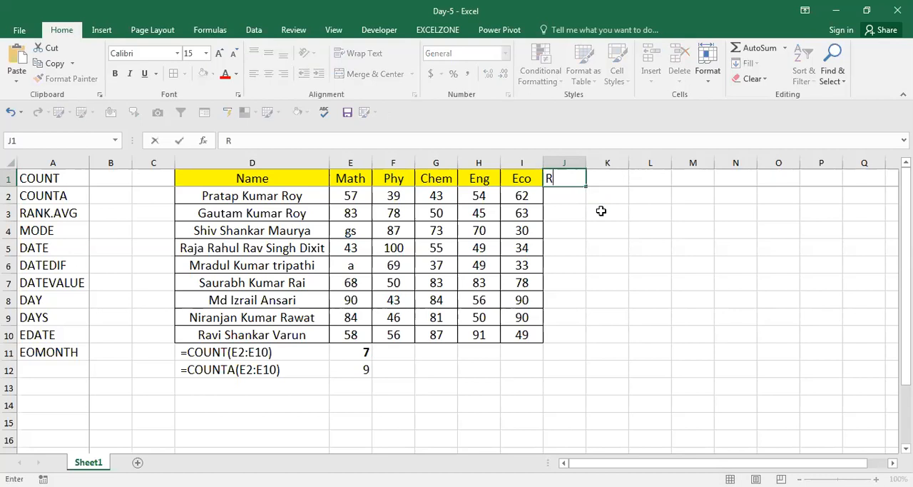
type("ank")
key("Return")
Step: Start a RANK.AVG formula in cell J2, trying the plain RANK function before settling on RANK.AVG
type("=")
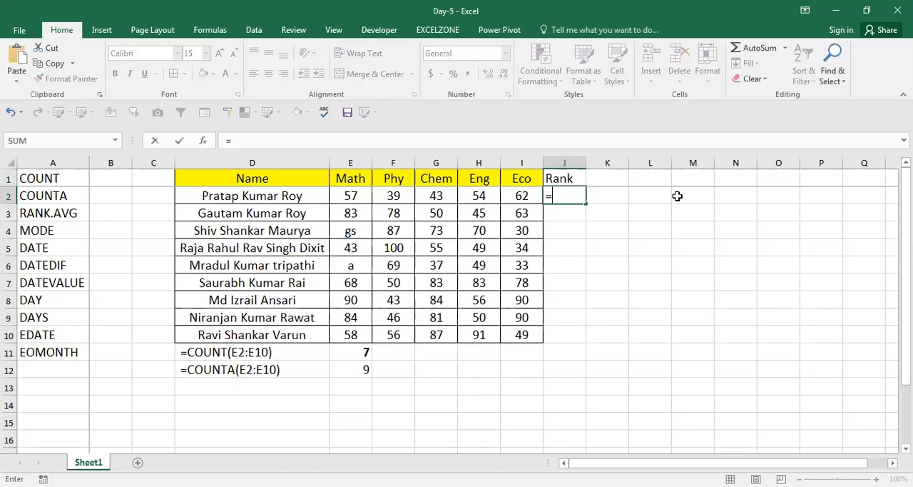
type("RANK.AVG(")
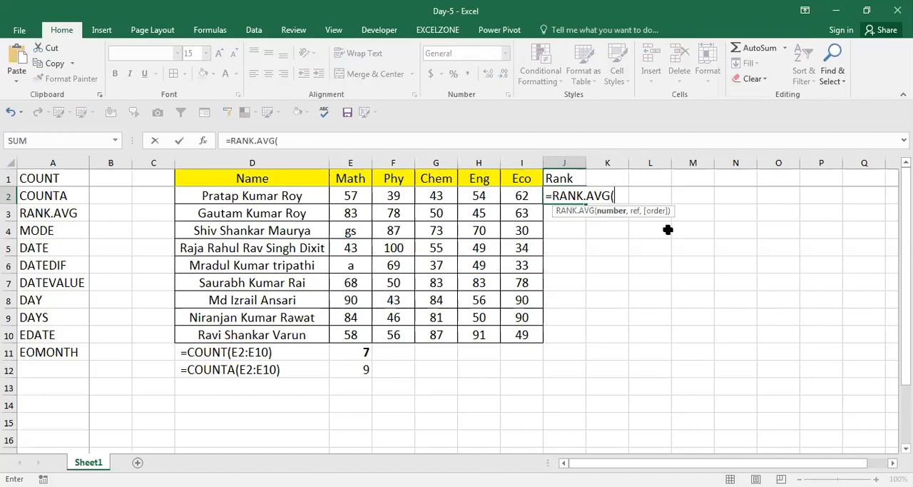
key("BackSpace")
key("BackSpace")
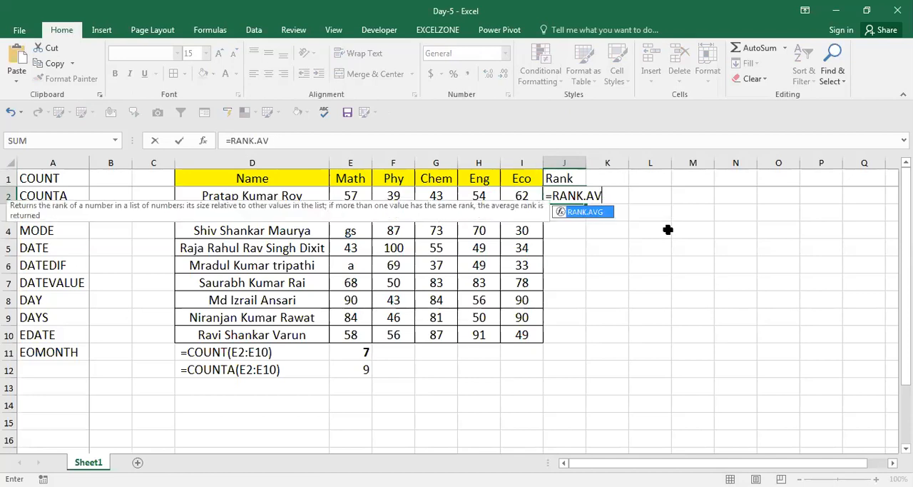
key("BackSpace")
key("BackSpace")
key("BackSpace")
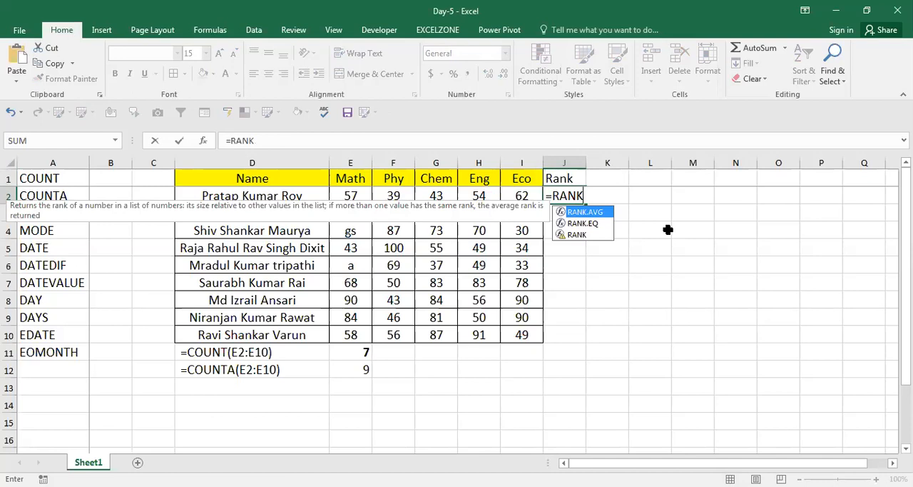
type("(")
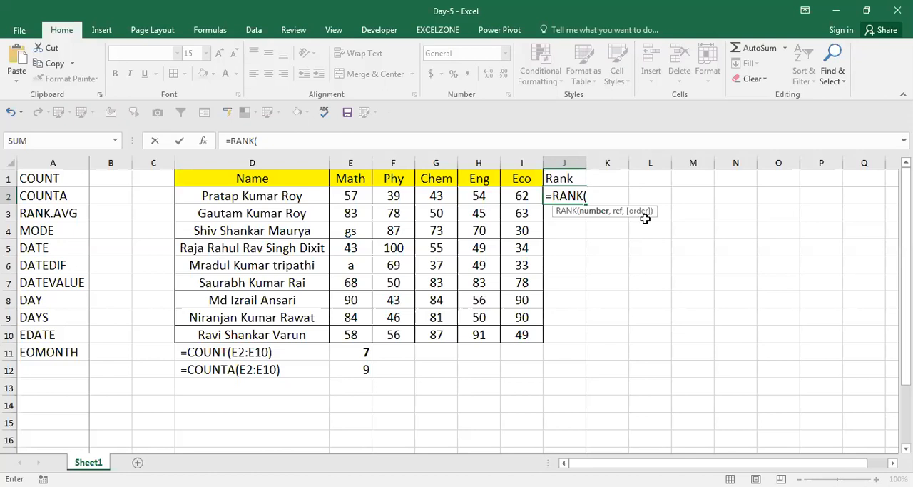
key("BackSpace")
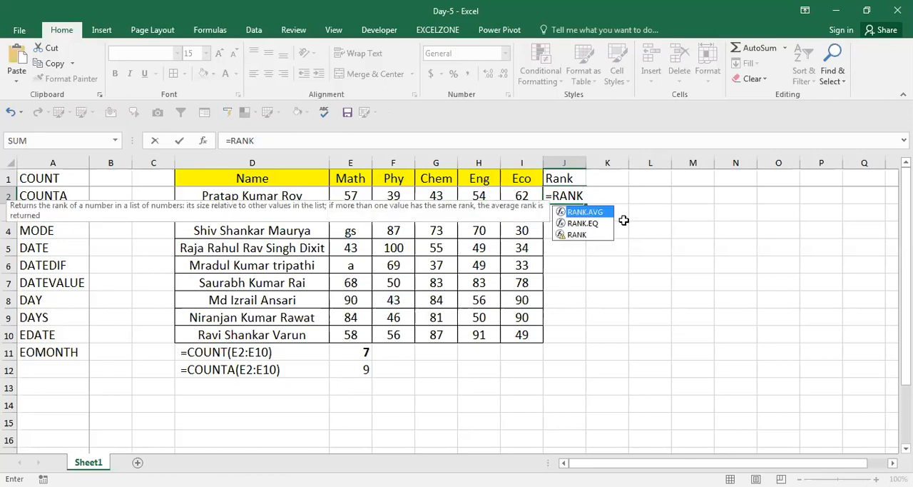
key("Tab")
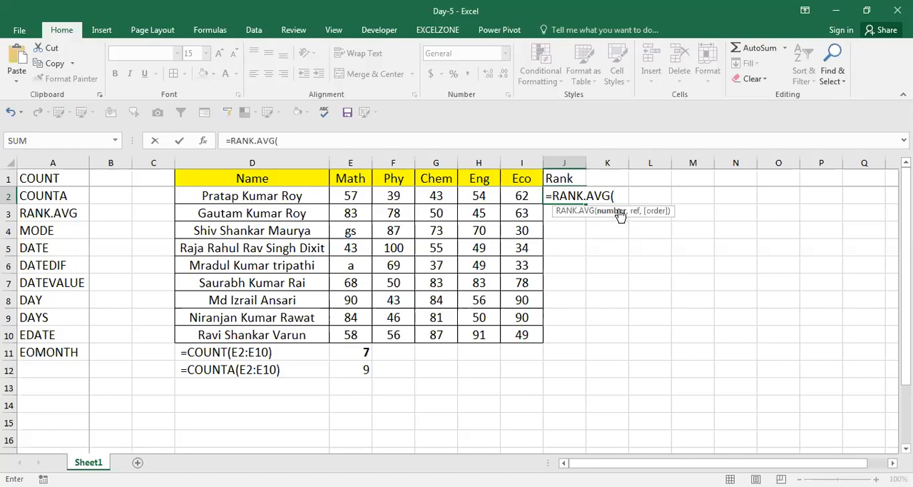
Step: Try to complete the RANK.AVG formula in J2 with $I$2:$I$10 as the number and I2 as the reference
left_click(514, 193)
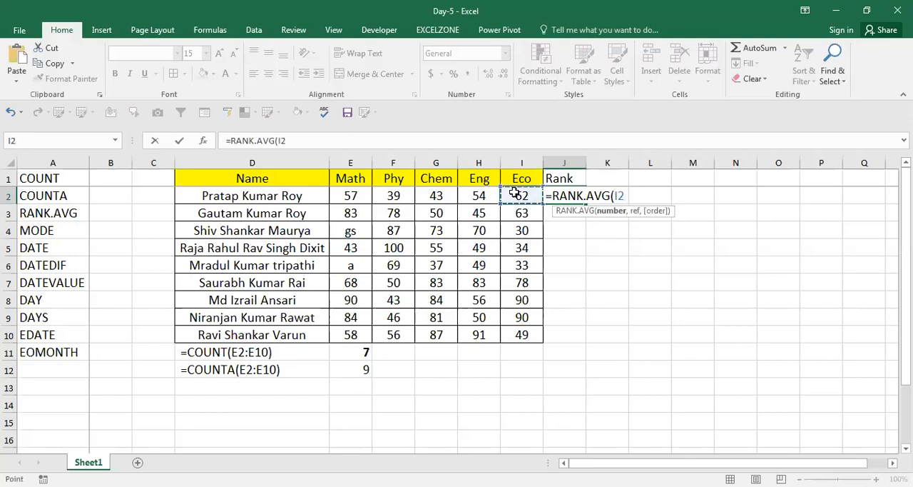
key("ctrl+shift+Down")
key("F4")
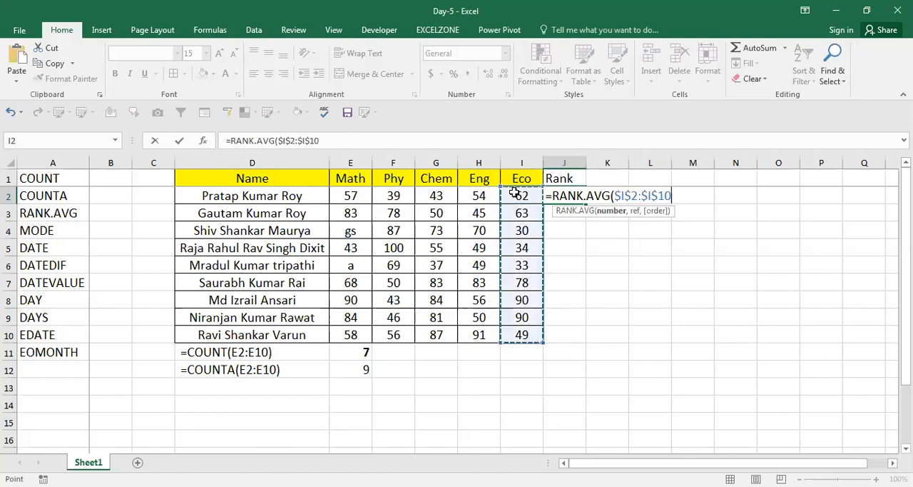
type(",")
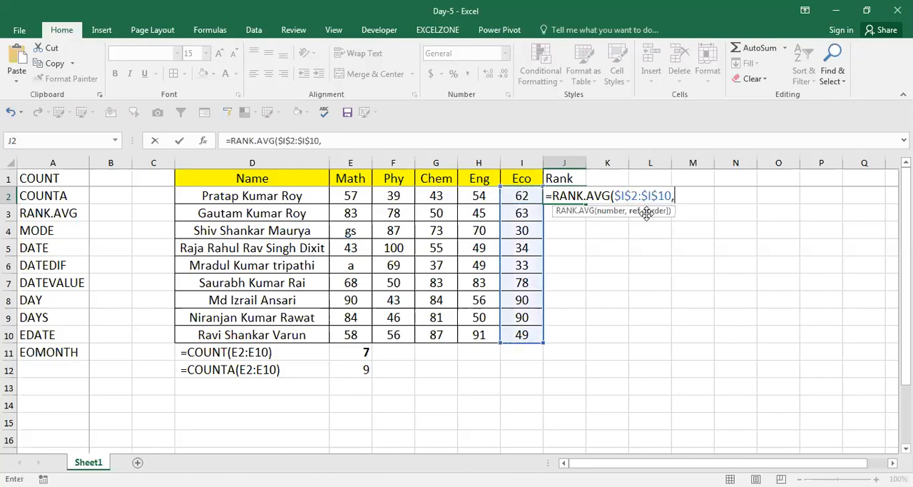
left_click(521, 194)
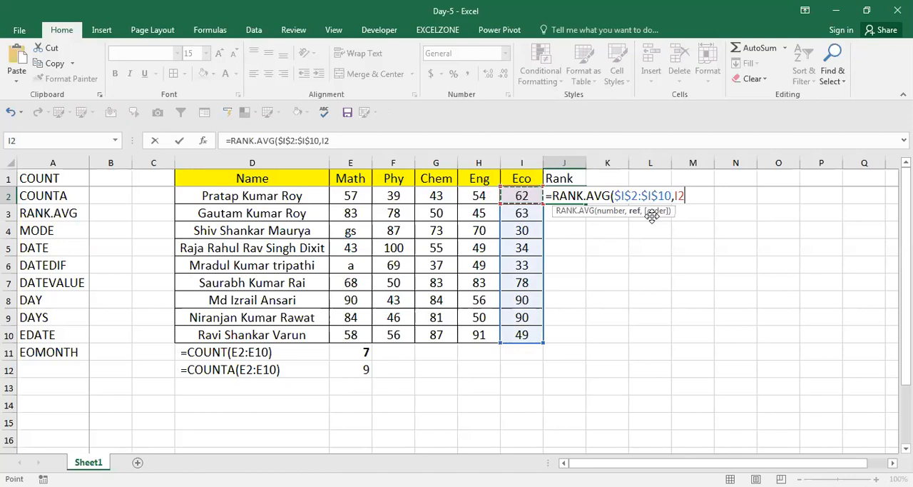
key("ctrl+Return")
Step: Copy the trial rank formula from J2 down the Rank column to J10
key("ctrl+c")
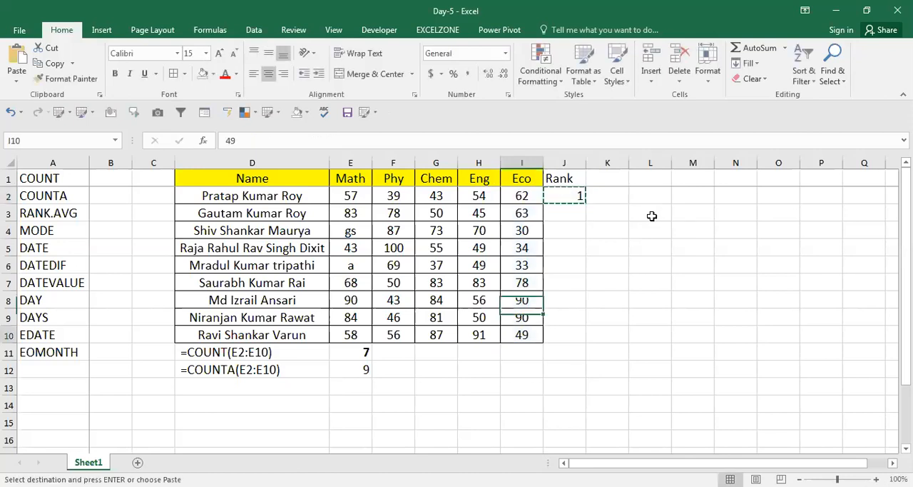
key("Right")
key("ctrl+shift+Up")
key("Return")
key("ctrl+Up")
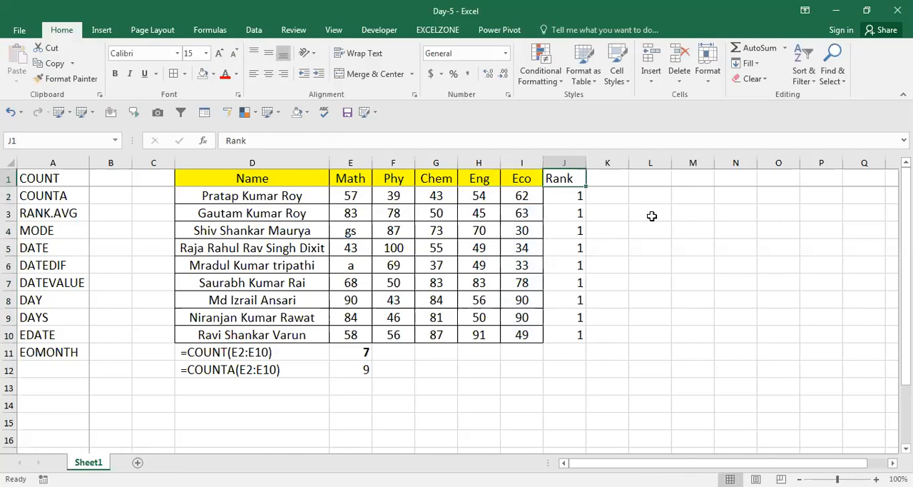
Step: Inspect the cells referenced by the copied RANK.AVG formulas in J3 and J2
key("Down")
key("Down")
key("F2")
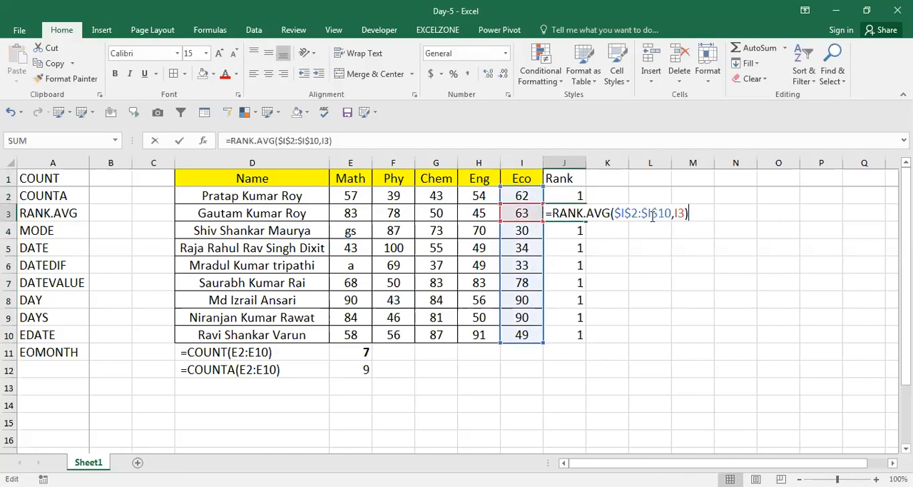
key("Escape")
key("Up")
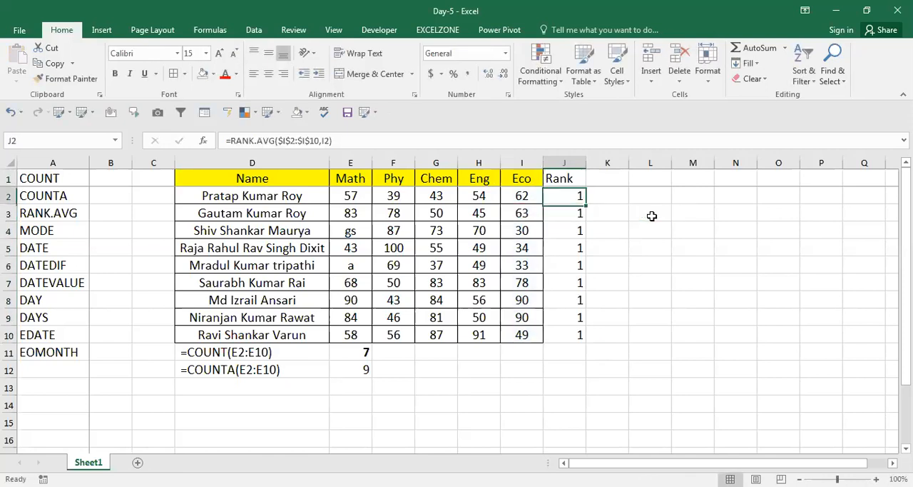
key("F2")
key("Escape")
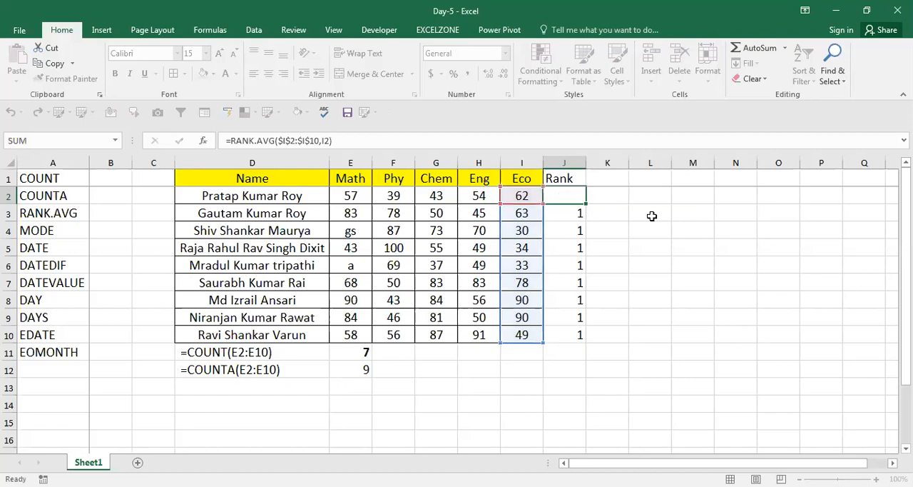
Step: Clear the trial rank formulas from J2:J10
key("ctrl+shift+Down")
key("Delete")
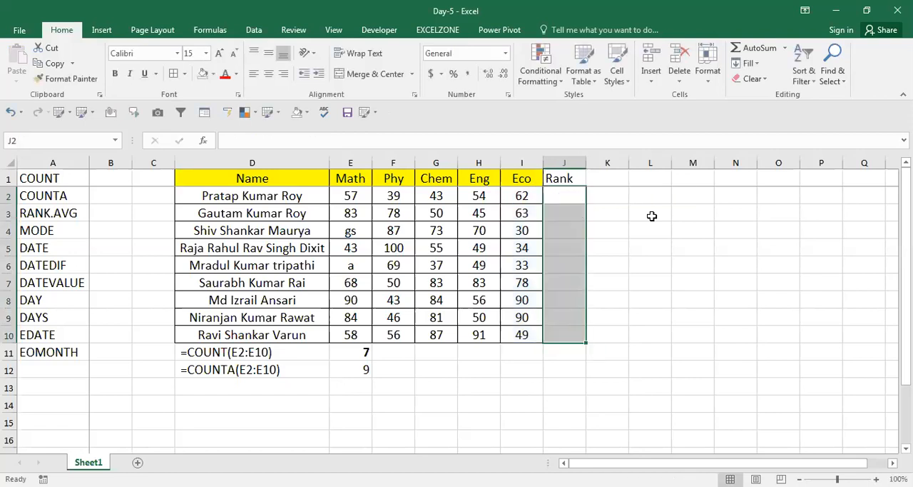
key("shift+BackSpace")
Step: Enter =RANK.AVG(I2,$I$2:$I$10) in cell J2 to rank the first Eco mark
type("=")
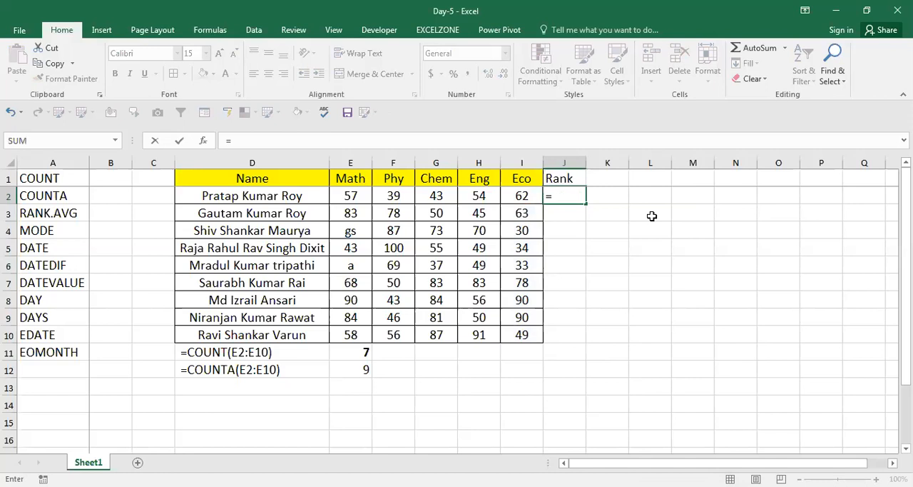
type("RANK.AVG(")
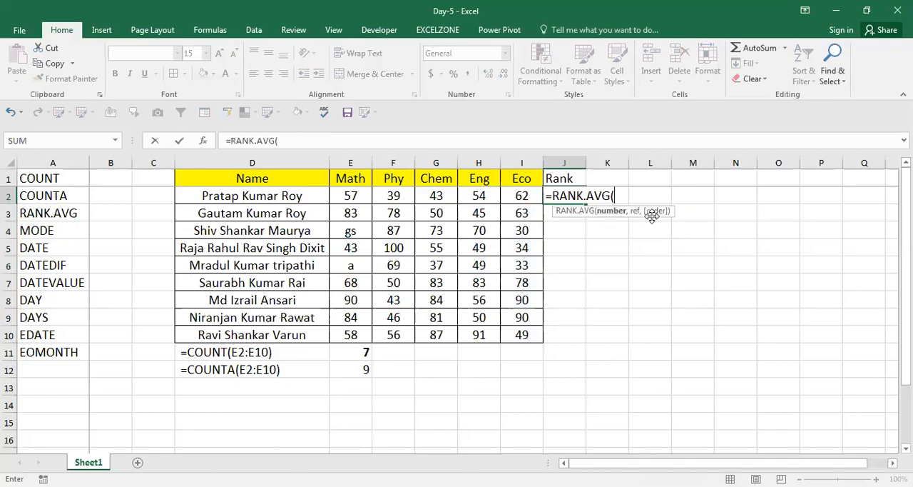
key("Left")
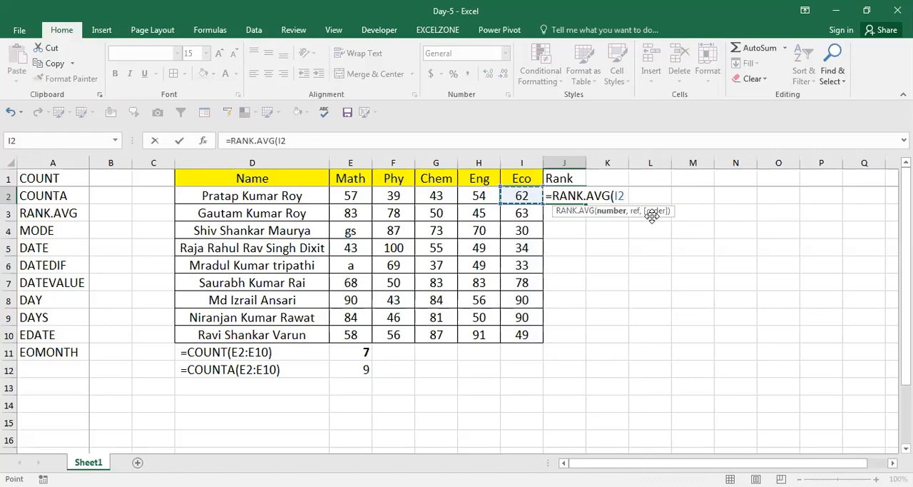
type(",")
key("Left")
key("ctrl+shift+Down")
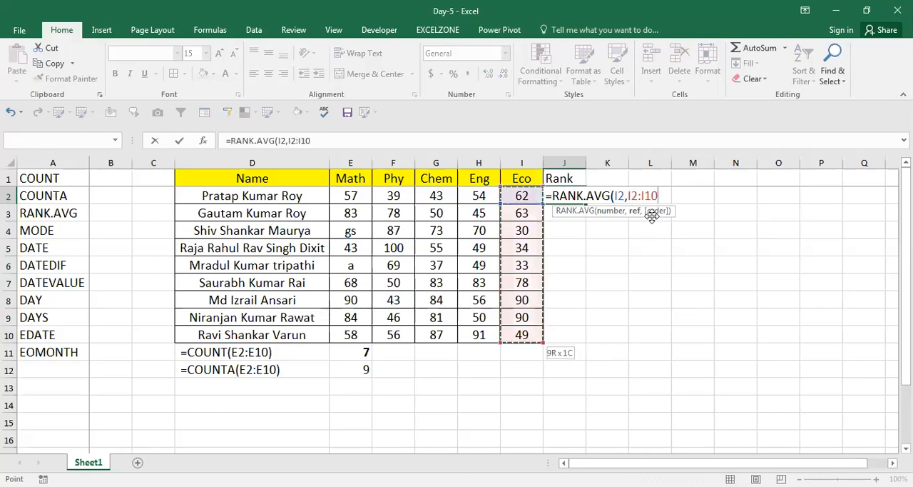
key("F4")
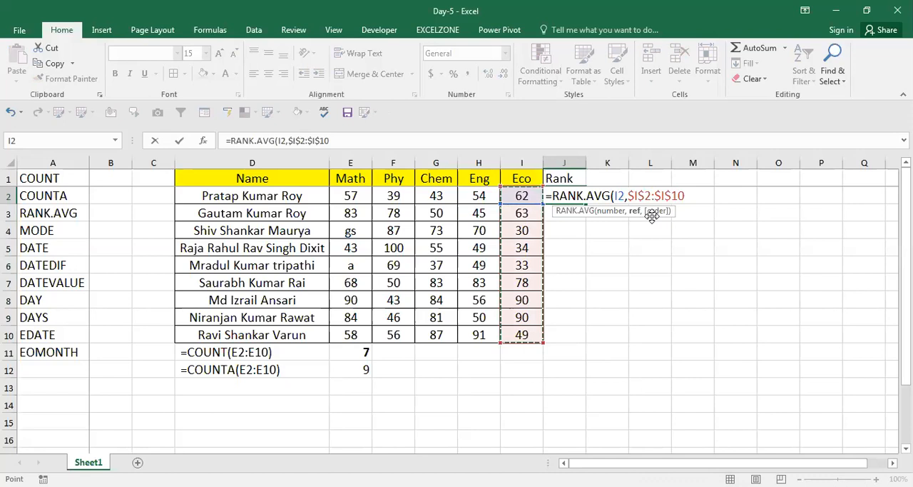
key("ctrl+Return")
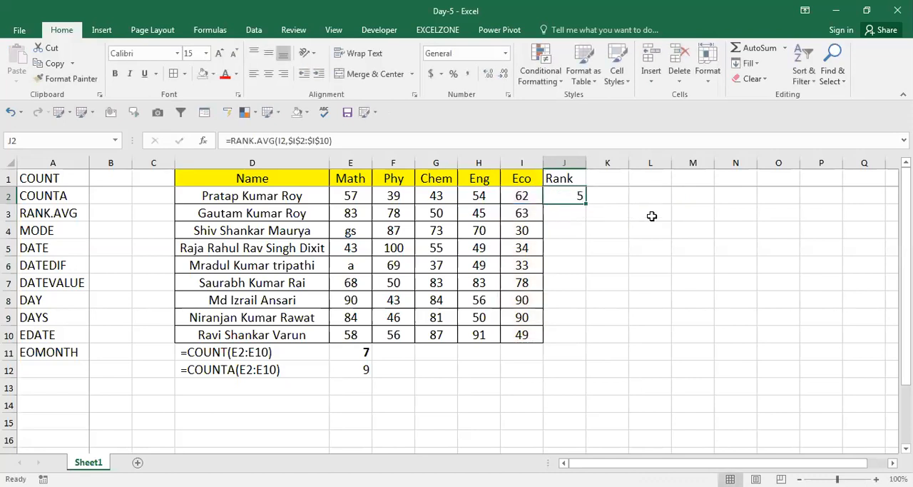
Step: Copy the RANK.AVG formula from J2 down to J10 so every Eco mark is ranked
key("ctrl+c")
key("shift+Down")
key("shift+Down")
key("shift+Down")
key("shift+Down")
key("shift+Down")
key("shift+Down")
key("shift+Down")
key("shift+Down")
key("Return")
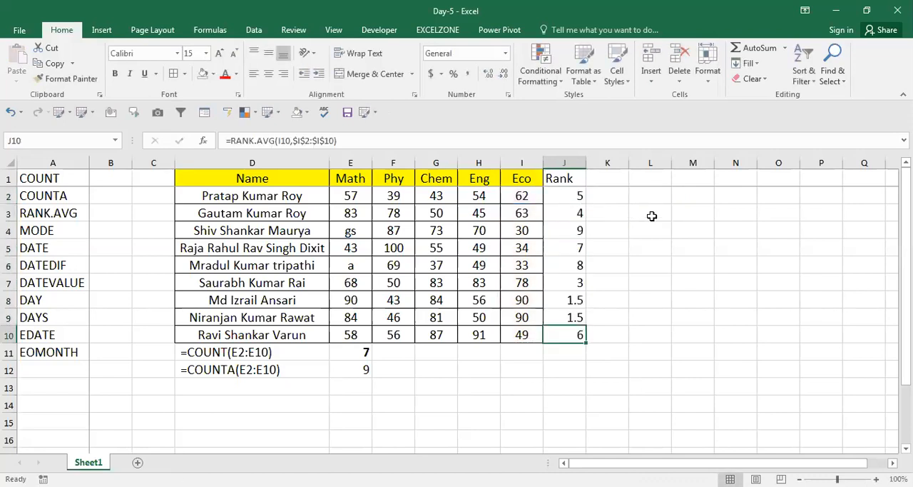
Step: Review the RANK.AVG results and their formulas down the Rank column
key("Up")
key("Up")
key("Up")
key("Up")
key("Up")
key("Up")
key("Up")
key("Down")
key("Down")
key("Down")
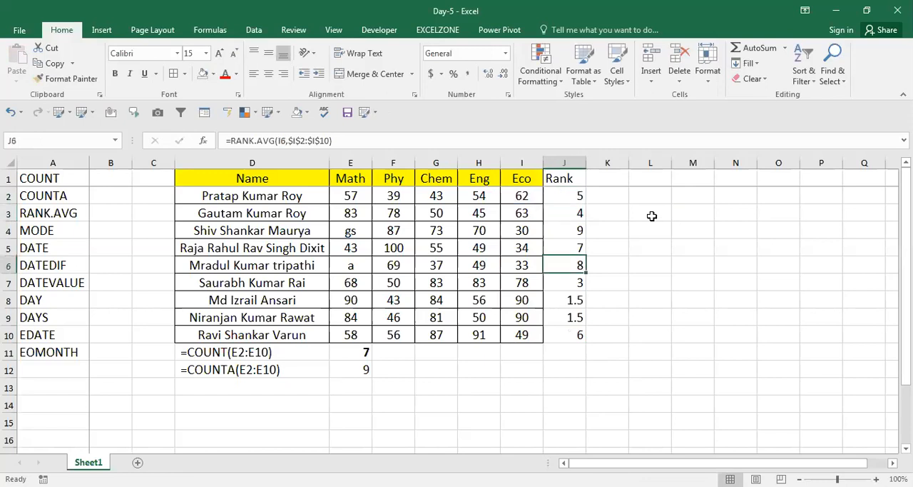
key("Down")
key("Down")
key("Down")
key("Down")
key("F2")
key("Escape")
Step: Compare the Eco marks in I8 and I9 with their ranks in J8 and J9 and with the neighbouring rows
key("Up")
key("Up")
key("Left")
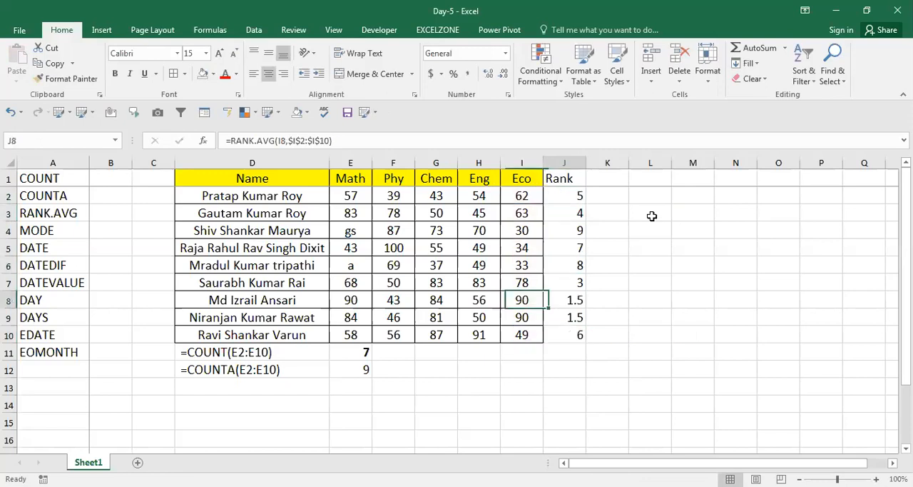
key("Right")
key("Left")
key("Down")
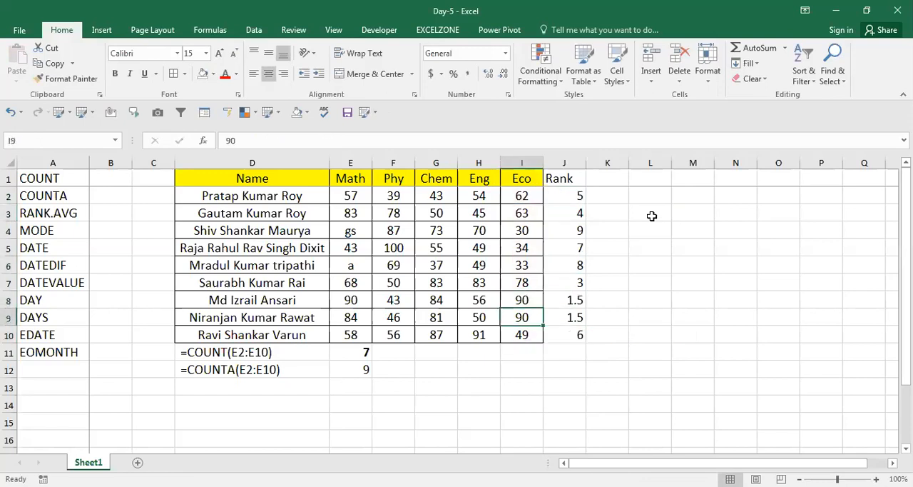
key("Right")
key("Up")
key("Up")
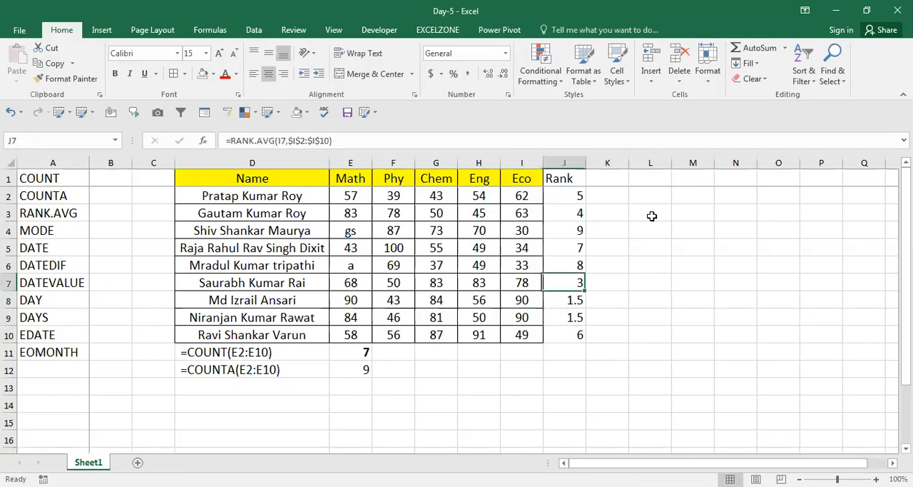
key("Down")
key("Left")
key("Down")
key("Down")
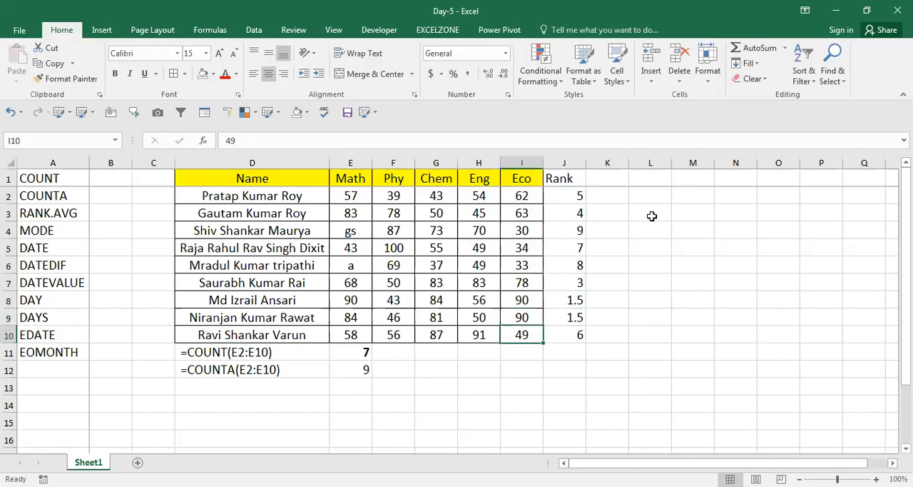
key("Right")
key("Up")
key("Left")
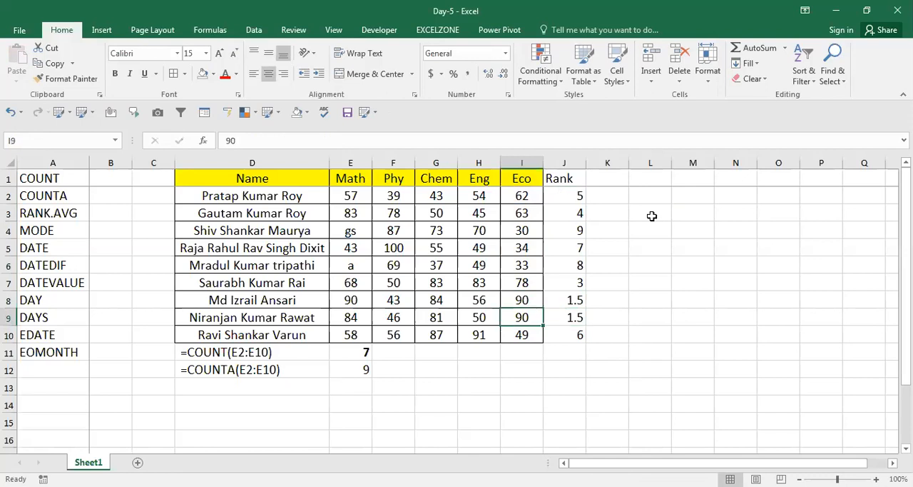
Step: Check the remaining Eco marks above row 8 against the ranks in column J
key("Up")
key("Up")
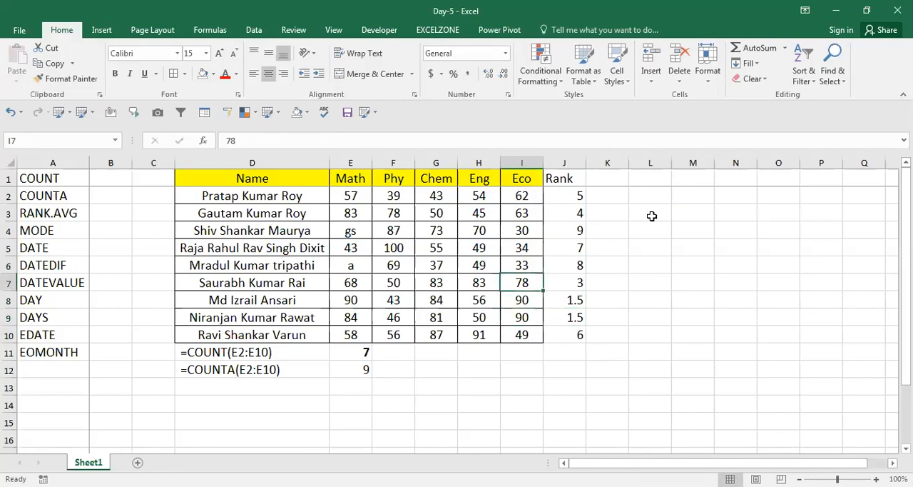
key("Up")
key("Up")
key("Up")
key("Up")
key("Up")
key("Down")
key("Down")
key("Down")
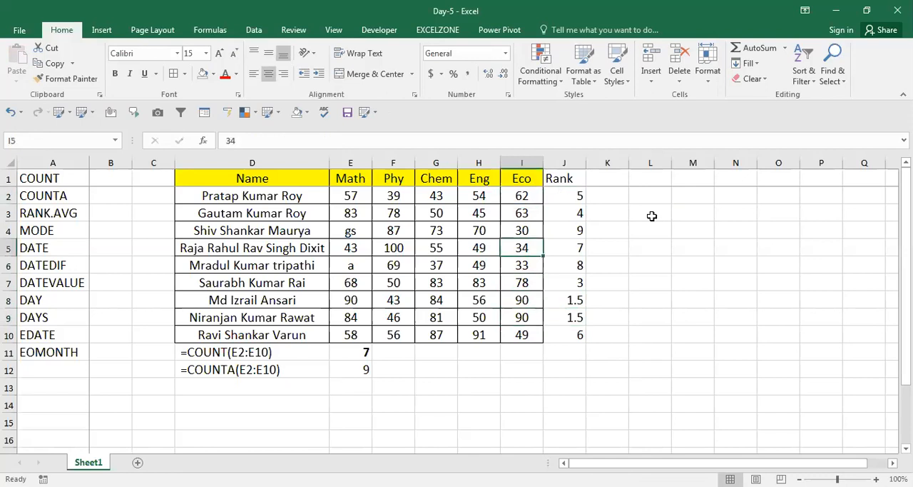
key("Right")
key("Down")
key("Down")
key("Down")
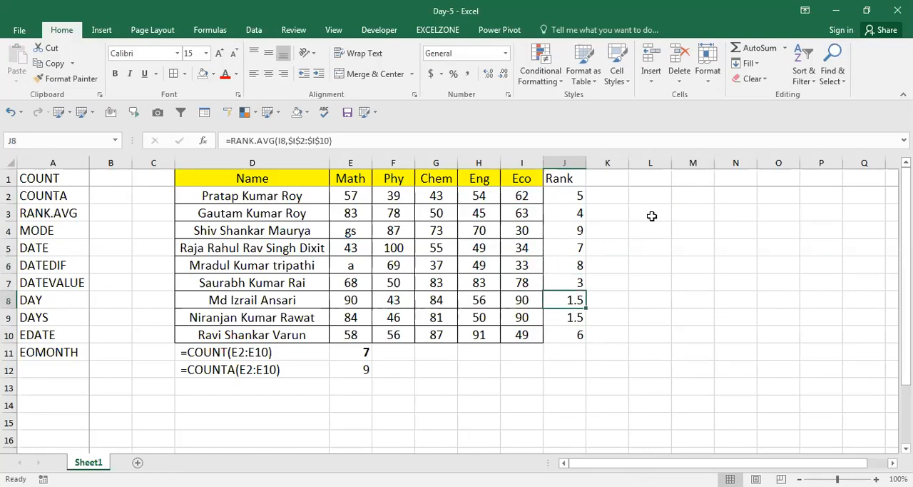
key("Up")
key("Up")
key("ctrl+Up")
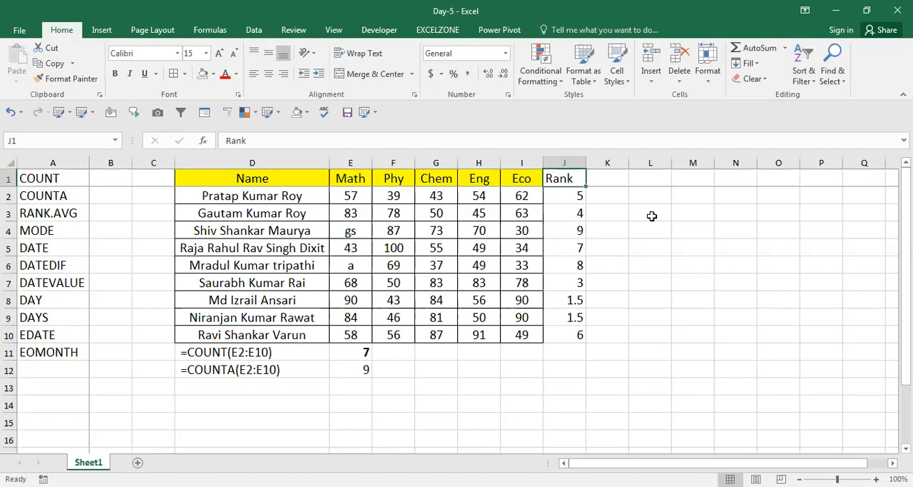
Step: Examine the Eco marks upward from row 10 to row 6 alongside their ranks
left_click(571, 336)
key("Left")
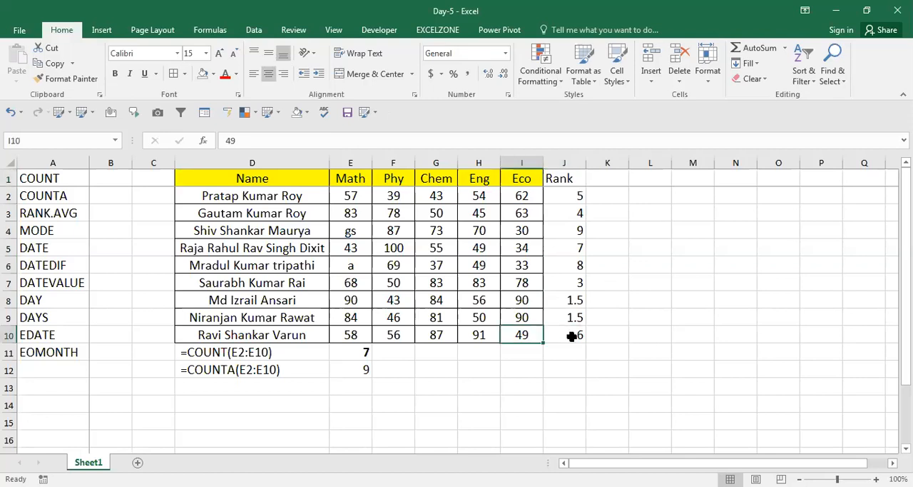
key("Up")
key("Up")
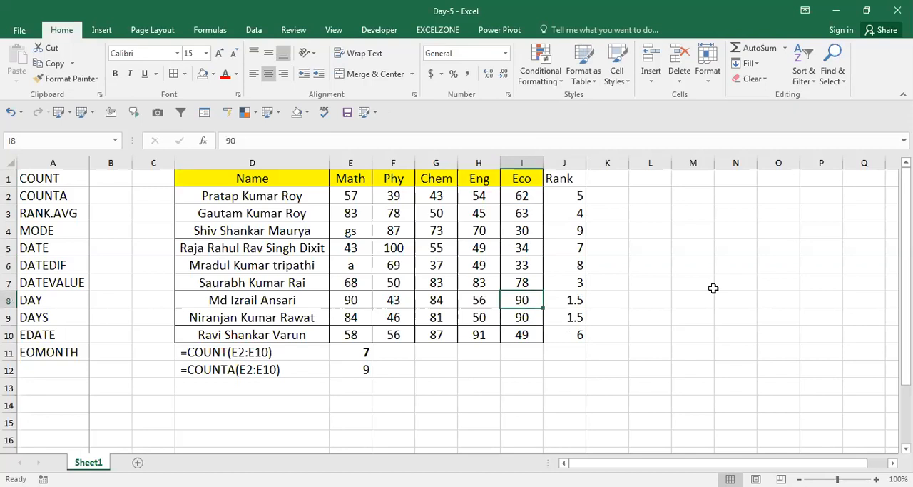
key("Up")
key("Up")
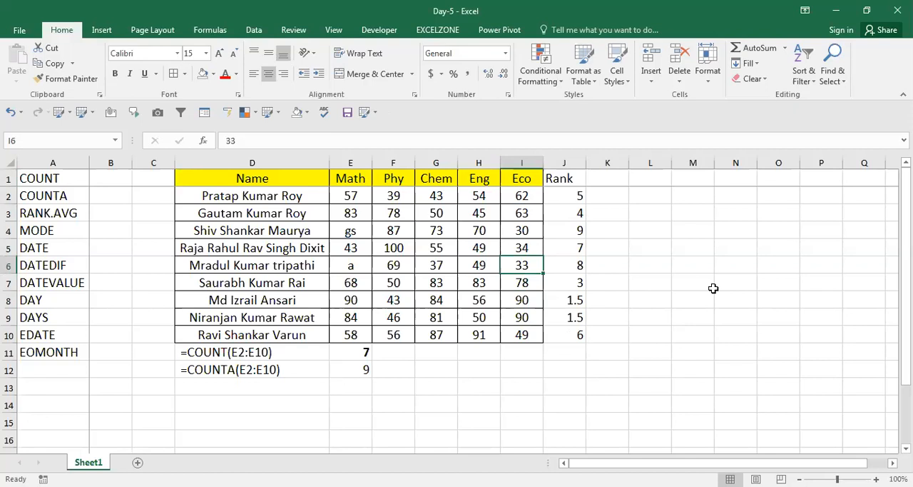
Step: Bold the Eco mark and its rank in I4:J4
key("shift+Right")
key("Up")
key("Up")
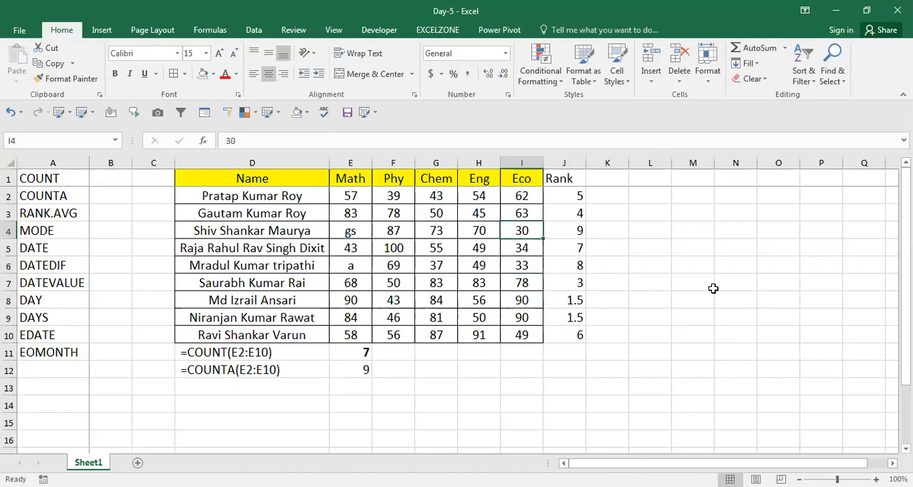
key("shift+Right")
key("ctrl+b")
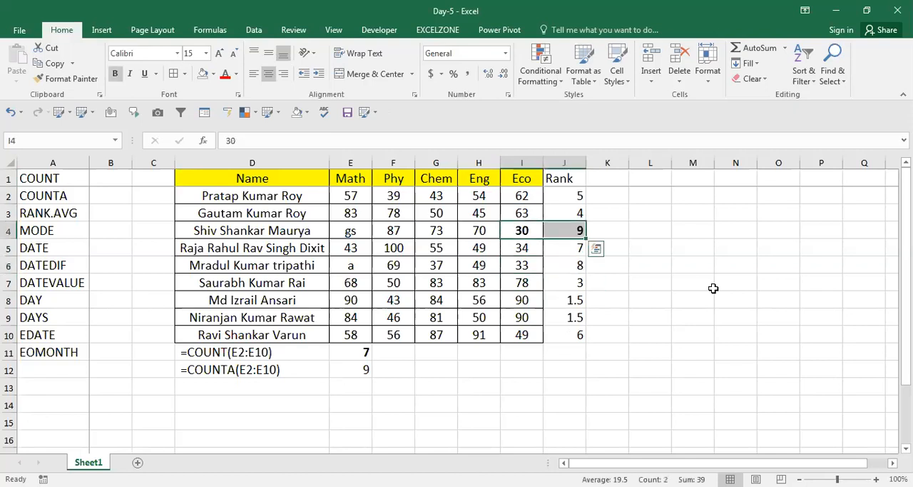
Step: Inspect the arguments of the RANK.AVG formula in J2
key("Right")
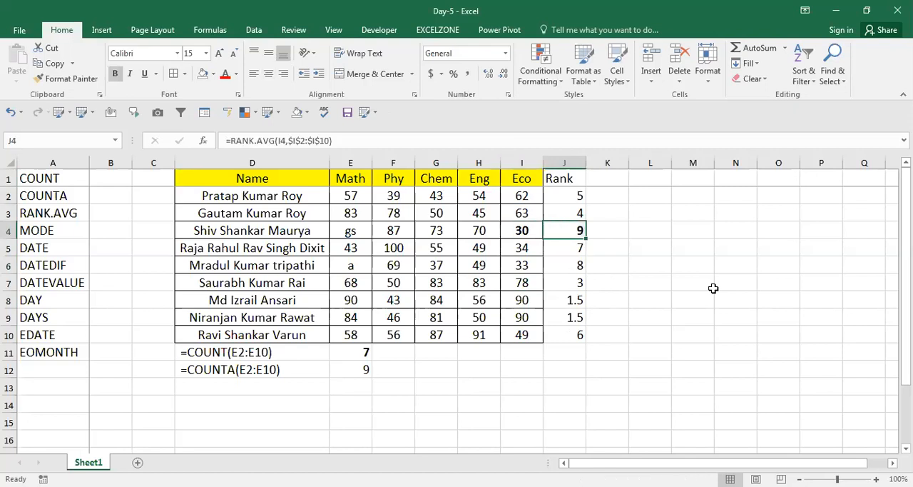
key("Up")
key("Up")
key("F2")
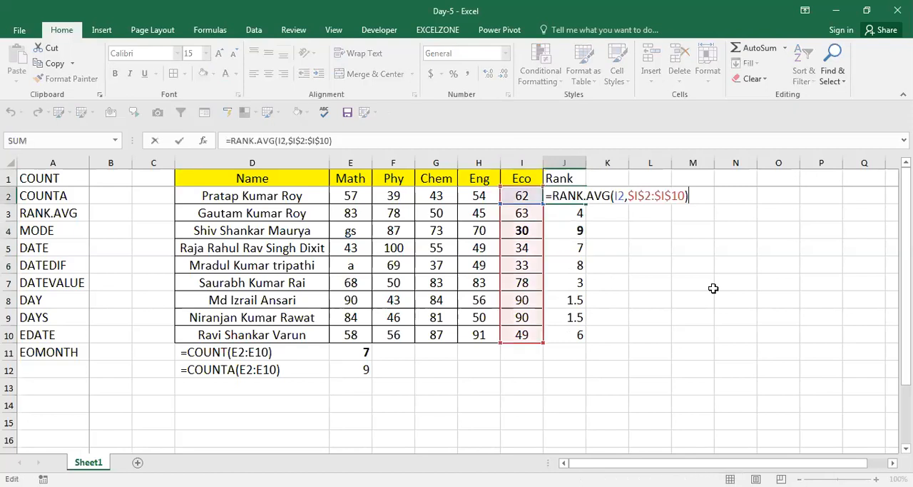
key("Escape")
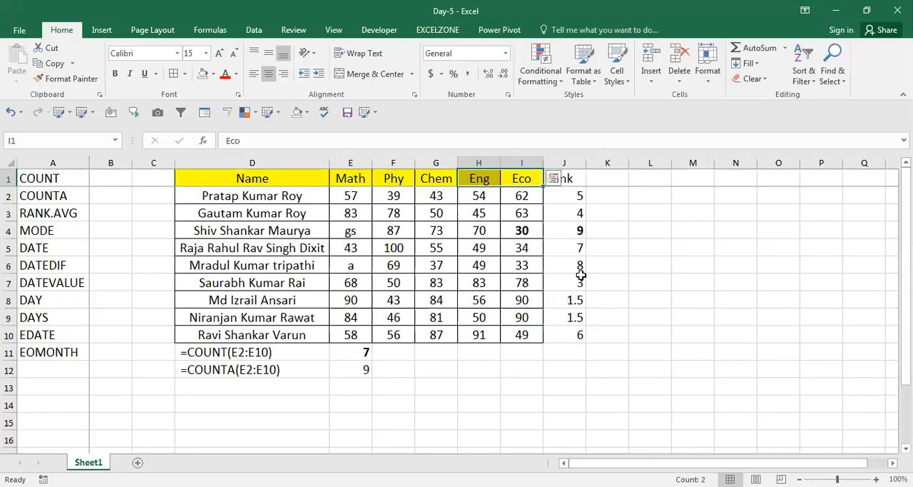
Step: Add the order argument 0 (descending) to the RANK.AVG formula in J2
left_click(581, 273)
key("Up")
key("Up")
key("Up")
key("Up")
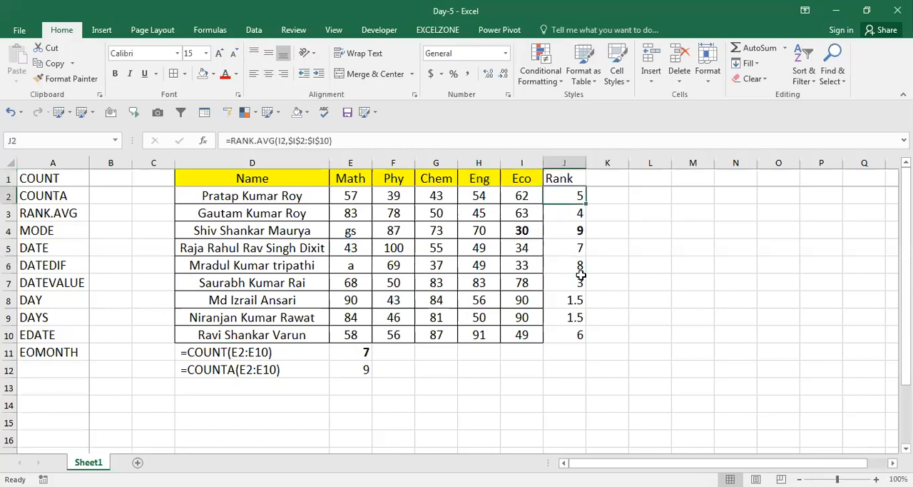
key("F2")
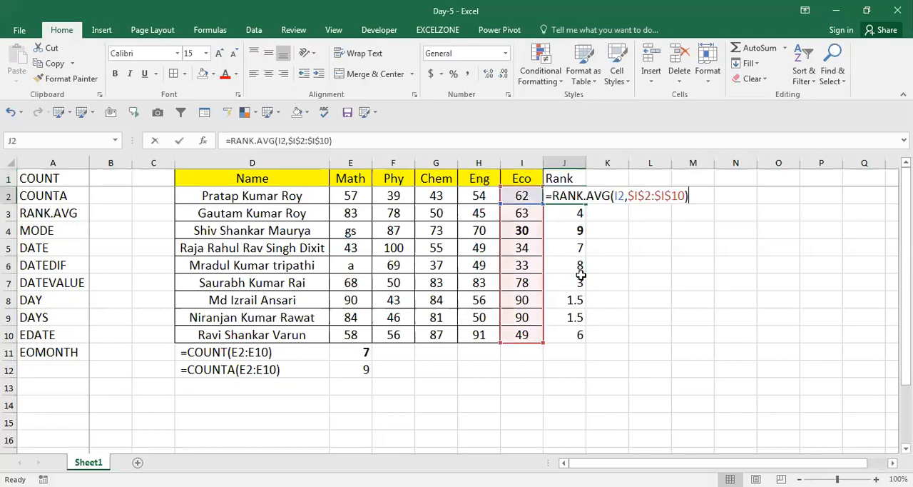
key("Left")
key("Left")
key("Left")
key("Left")
key("Right")
key("Right")
key("Right")
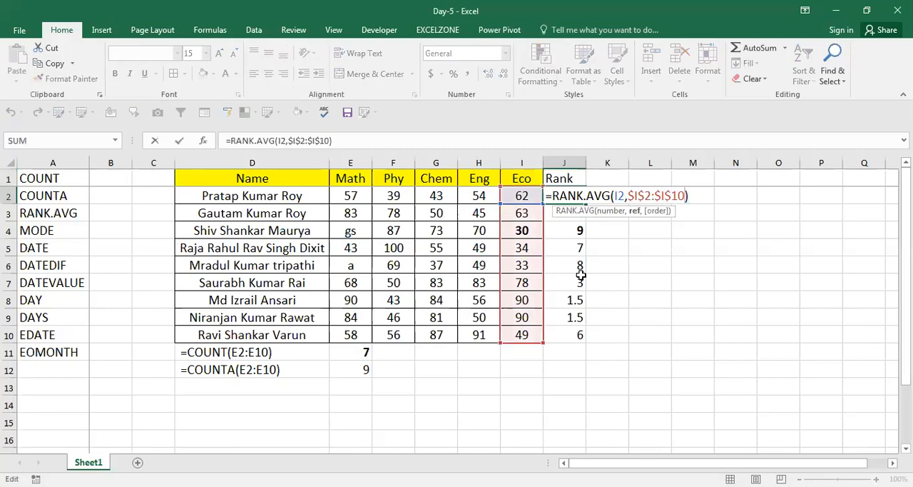
type(",")
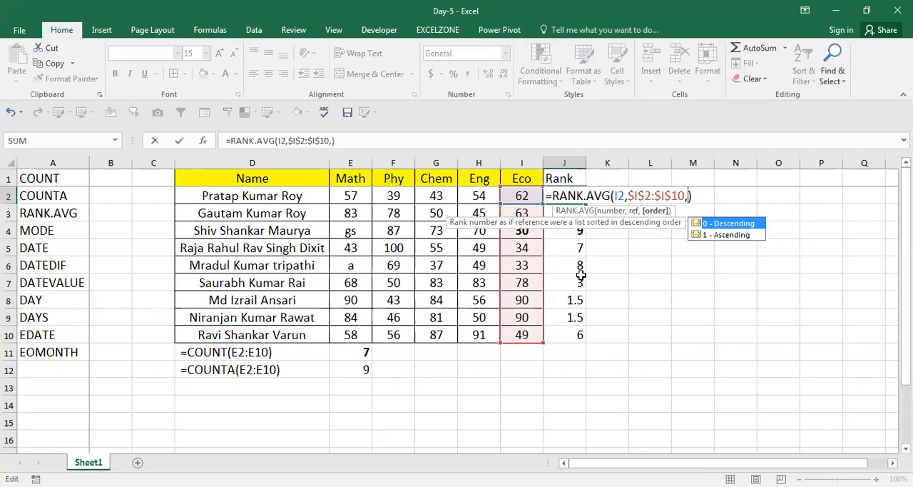
type("0")
key("Return")
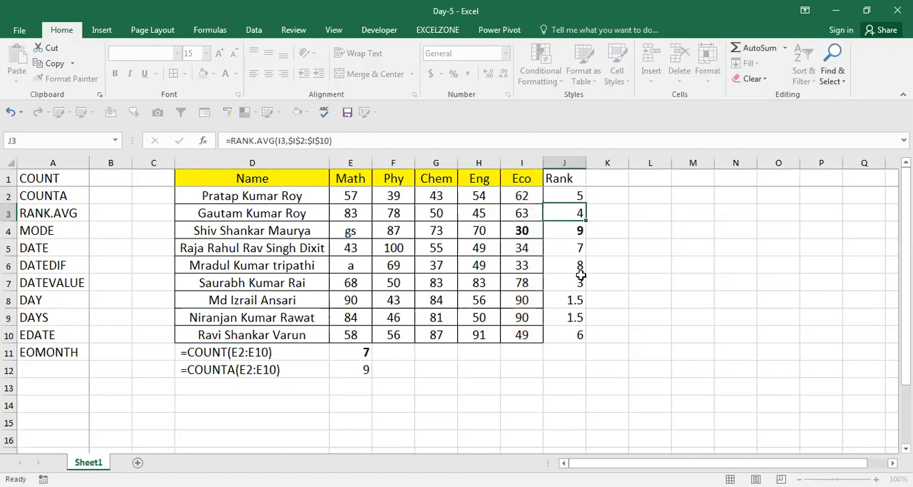
Step: Fill the J2 rank formula with order 0 down through J10
key("Up")
key("ctrl+shift+Down")
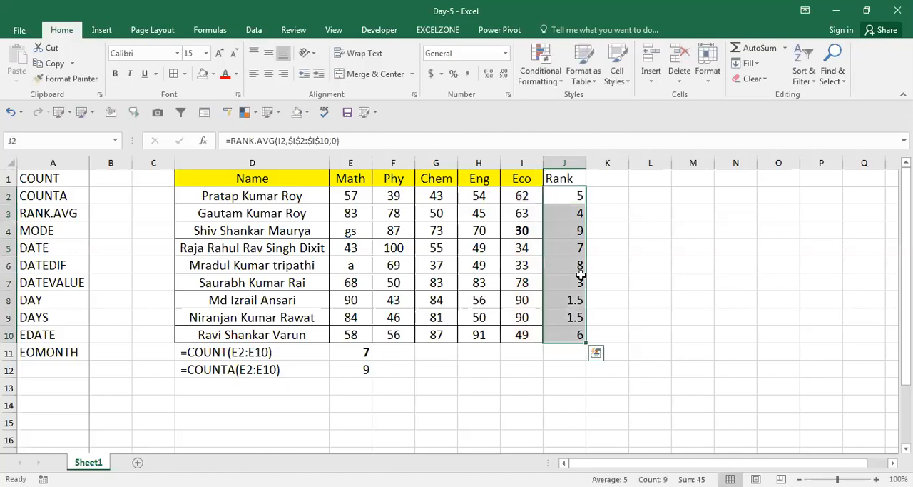
key("shift+BackSpace")
Step: Set the RANK.AVG order argument in J2 to 1 (ascending) and fill the formula down to J10
key("F2")
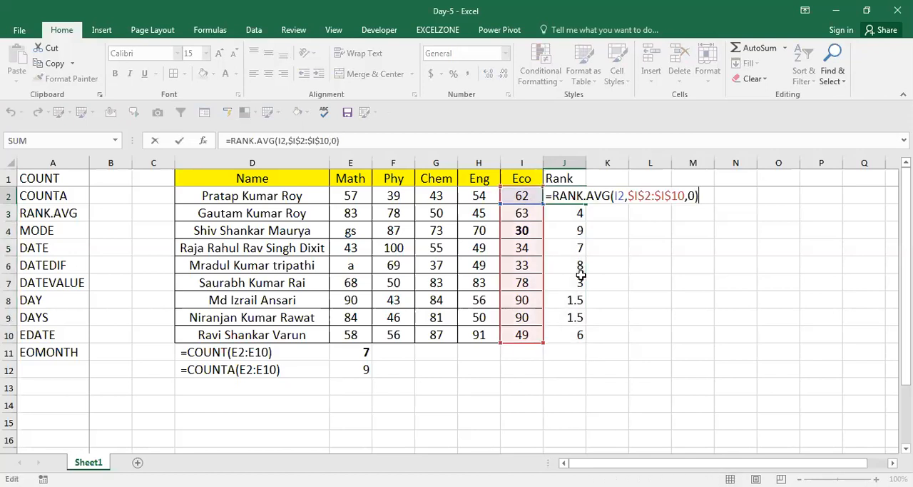
key("Left")
key("BackSpace")
type("1")
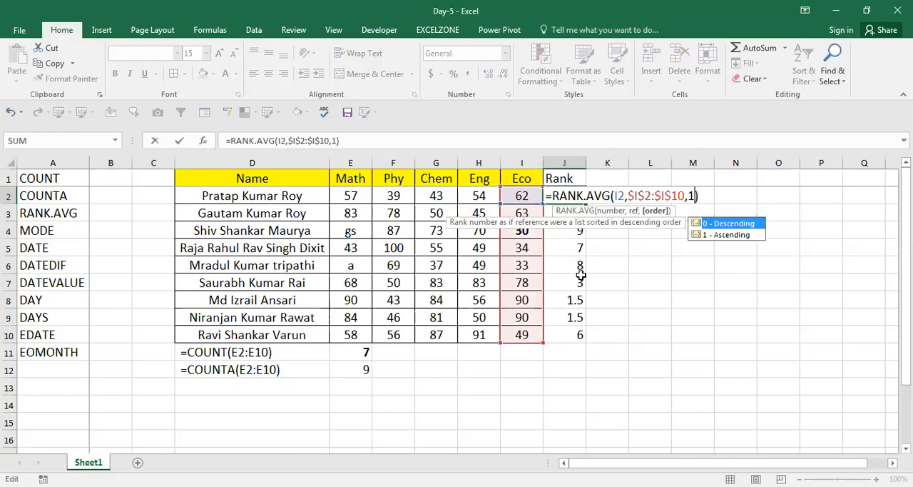
key("Return")
key("Up")
key("ctrl+shift+Down")
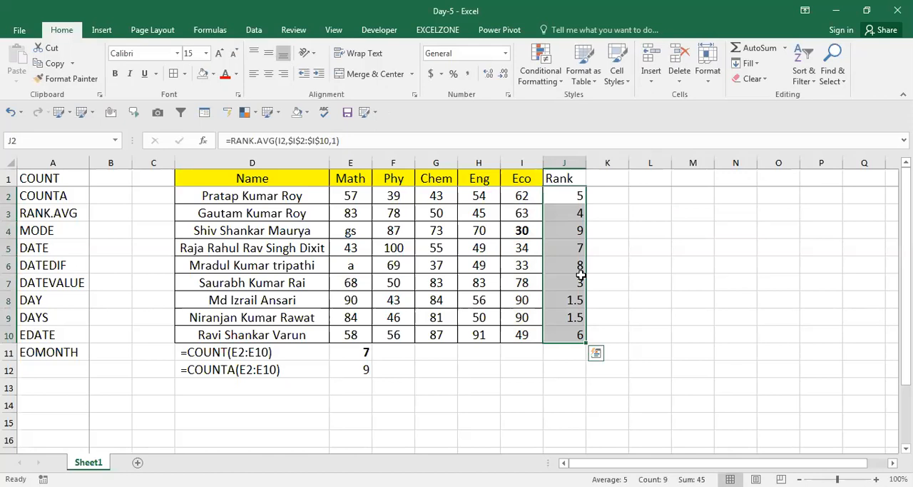
key("ctrl+d")
Step: Examine the ascending ranks around row 4 and the RANK.AVG formula in J4
key("Down")
key("Down")
key("Up")
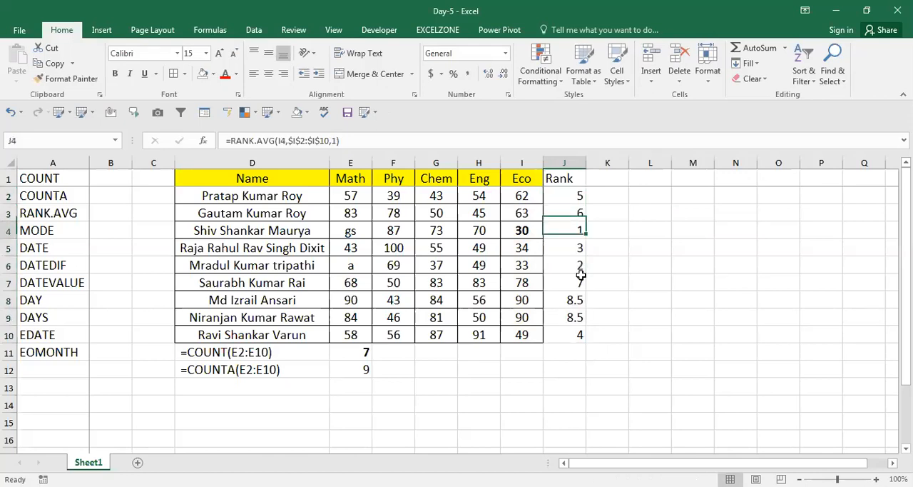
key("Down")
key("Up")
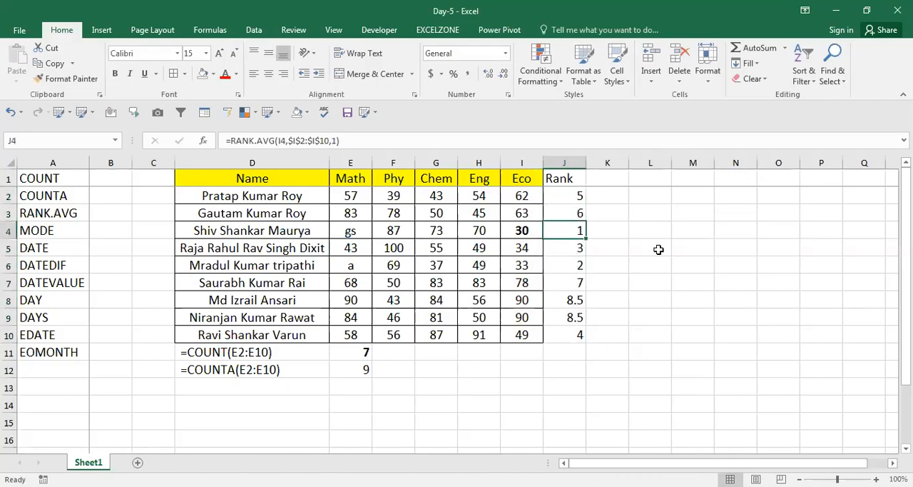
key("F2")
key("Escape")
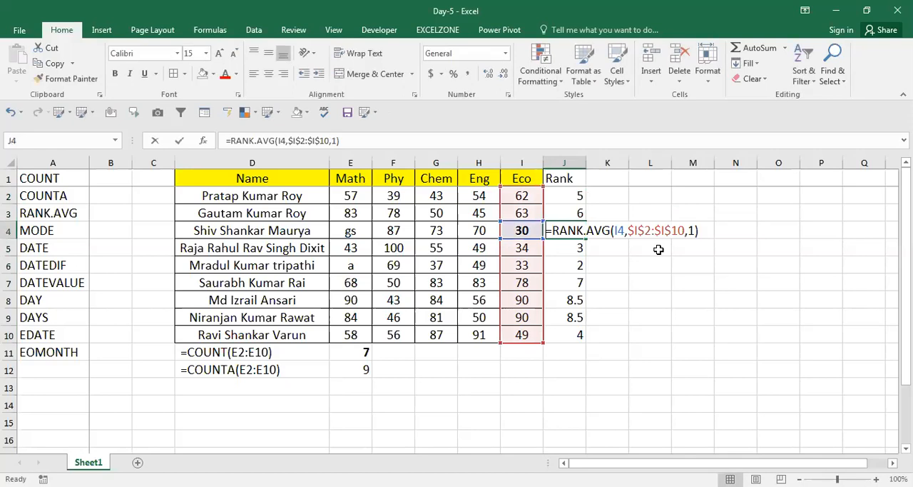
key("F2")
key("Return")
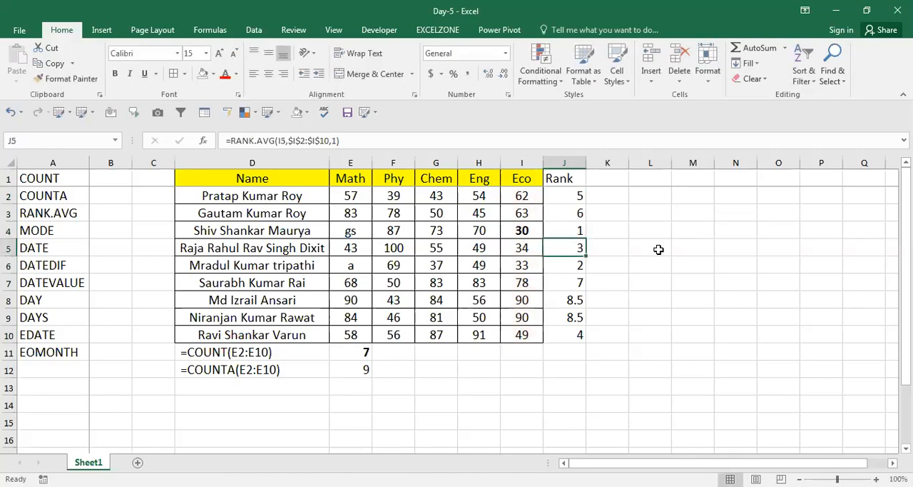
Step: Copy the RANK.AVG formula from J2 into K2 as displayed text
key("Up")
key("Up")
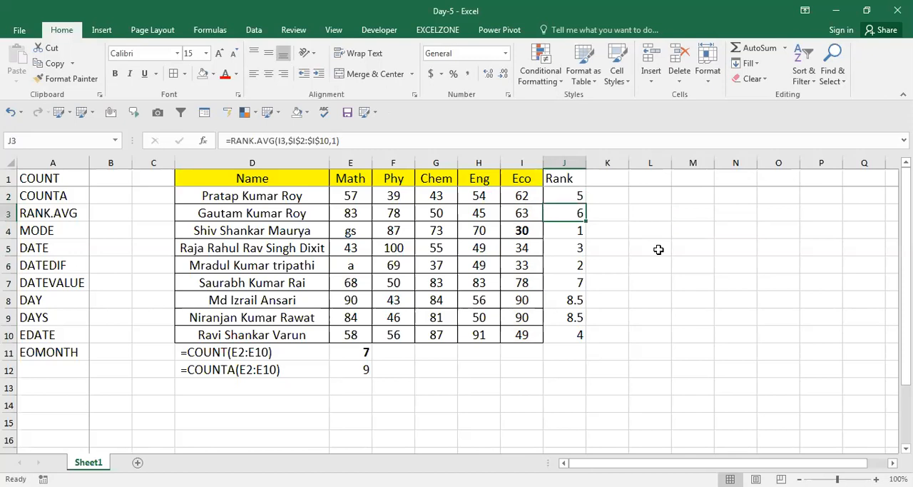
key("Left")
key("Right")
key("Up")
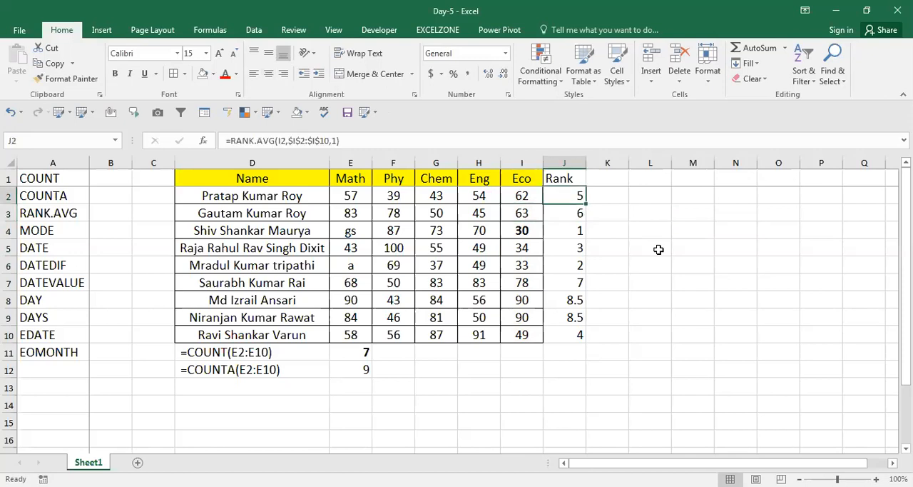
key("F2")
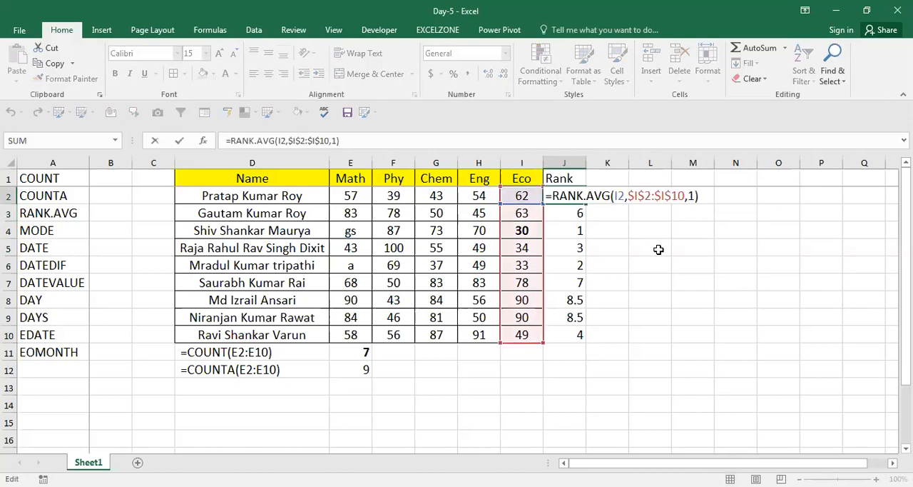
key("shift+Home")
key("ctrl+c")
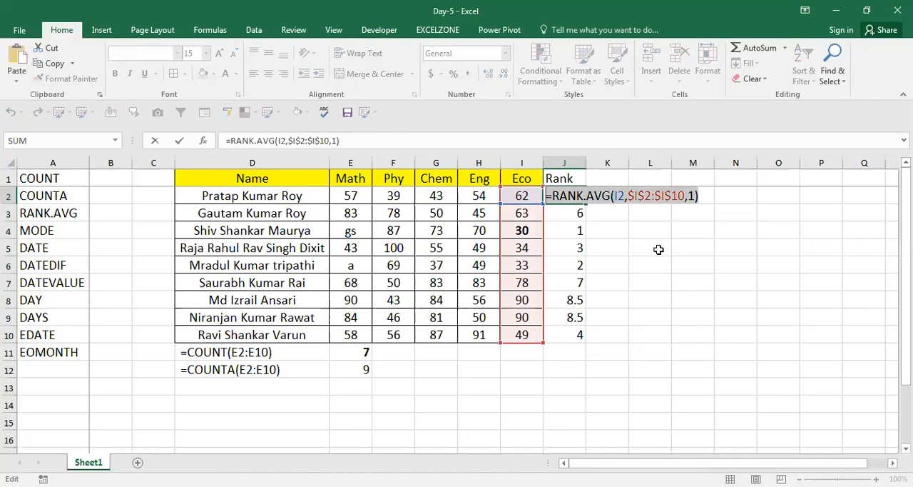
key("Tab")
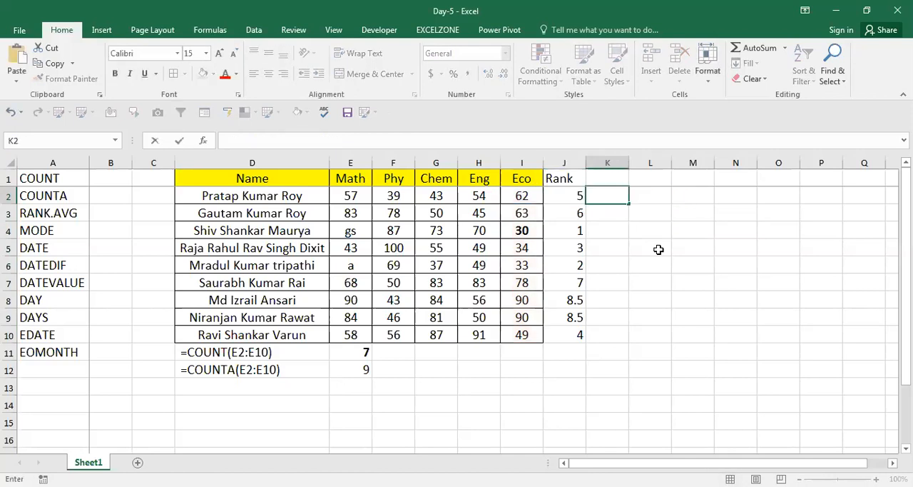
key("ctrl+v")
key("Return")
key("Up")
Step: Set the RANK.AVG order argument in J2 to 0 and fill the formula down to J10
key("Left")
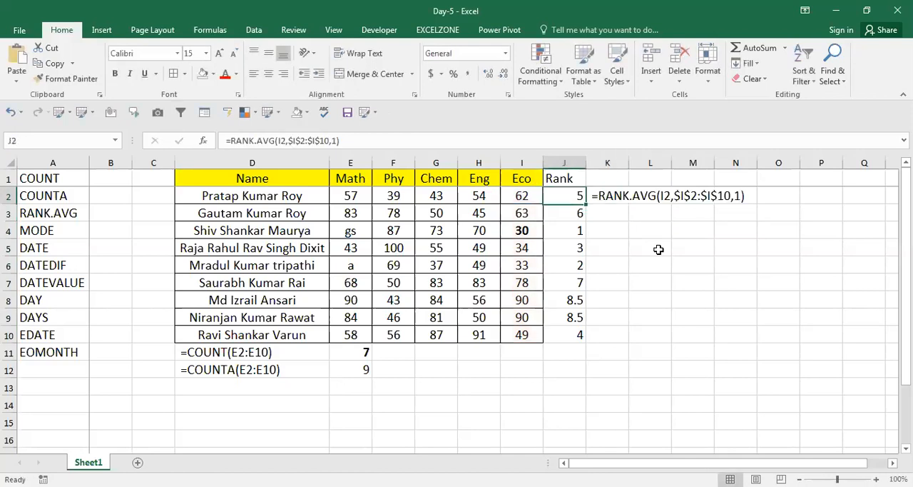
key("F2")
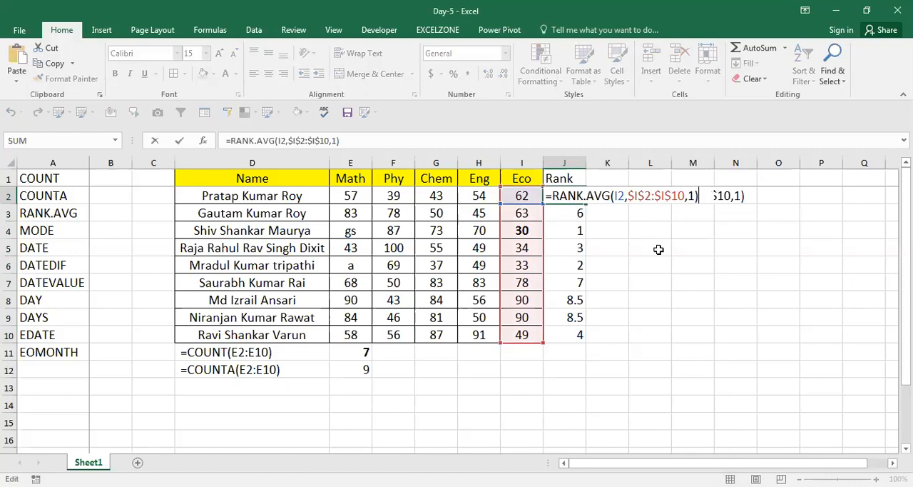
key("Left")
key("BackSpace")
type("0")
key("Return")
key("Up")
key("ctrl+shift+Down")
key("ctrl+d")
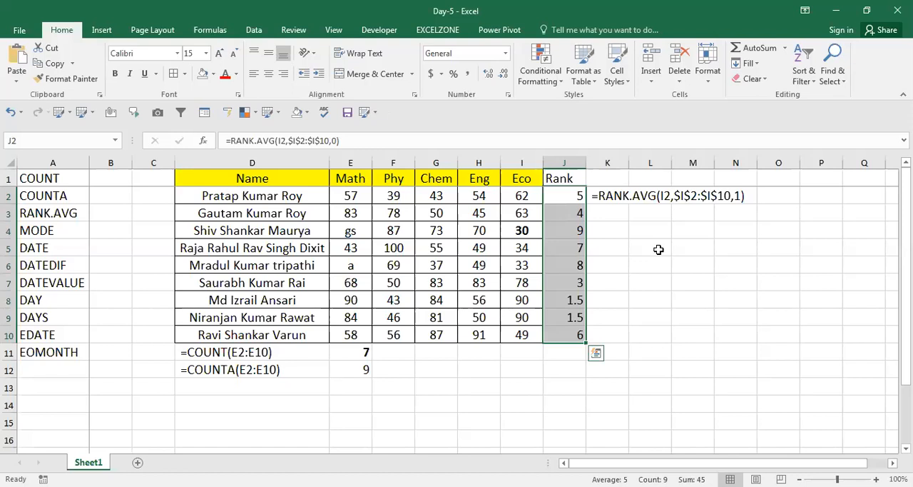
left_click_drag(540, 236, 350, 196)
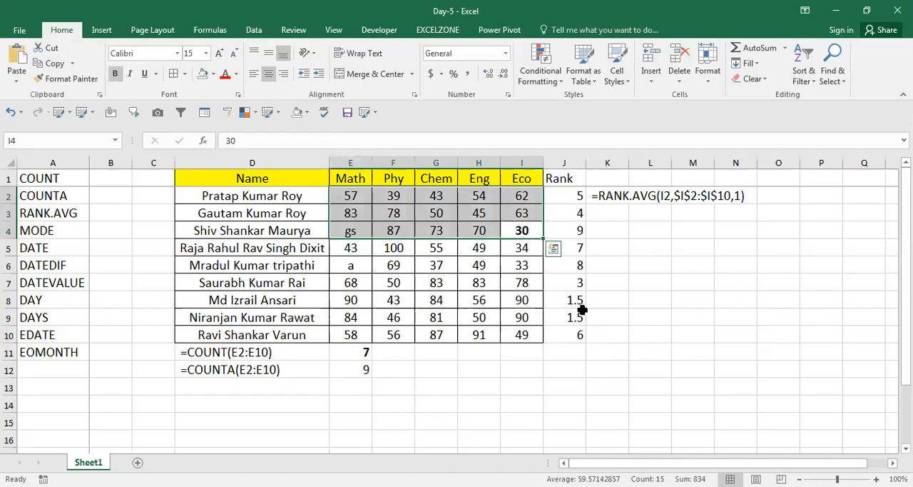
left_click(648, 302)
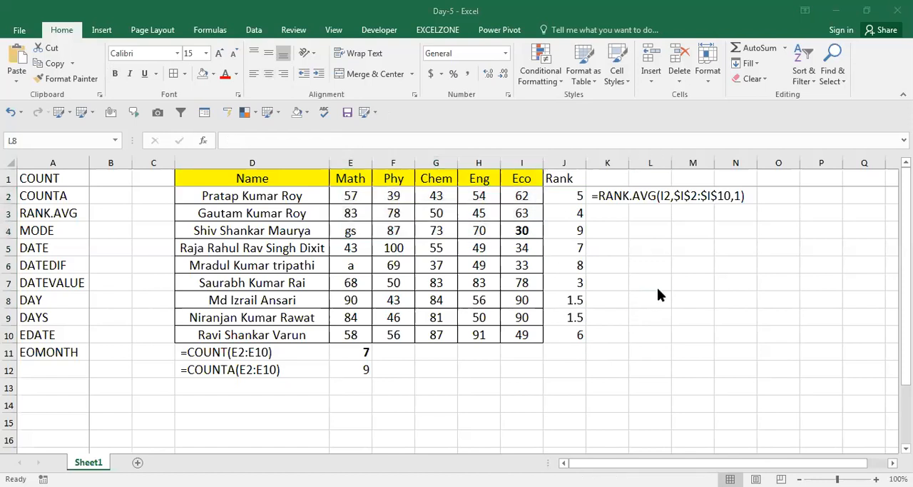
key("Left")
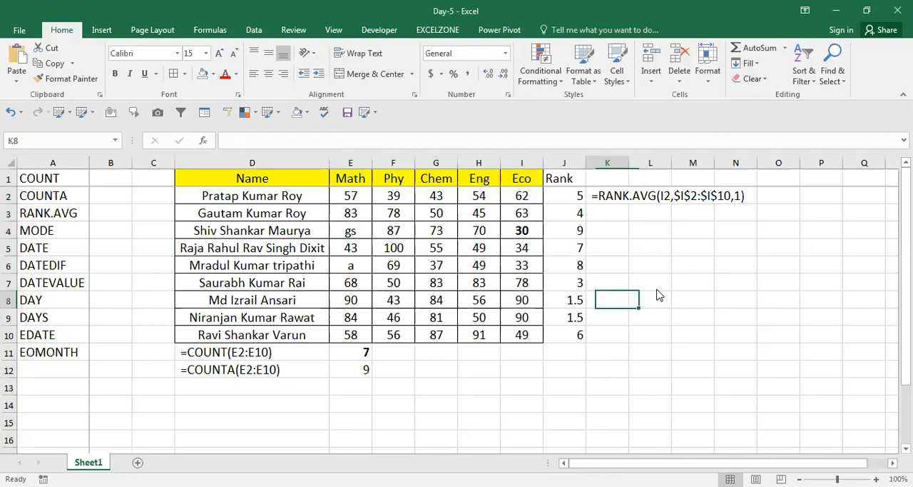
key("Home")
key("Right")
key("Right")
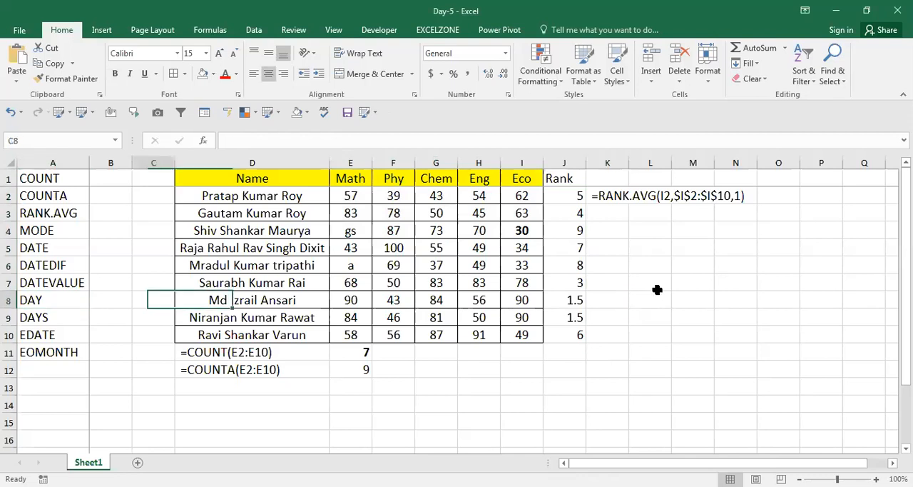
Step: Locate the MODE entry in the function list in column A
key("Left")
key("Left")
key("Up")
key("Up")
key("Up")
key("Right")
key("Up")
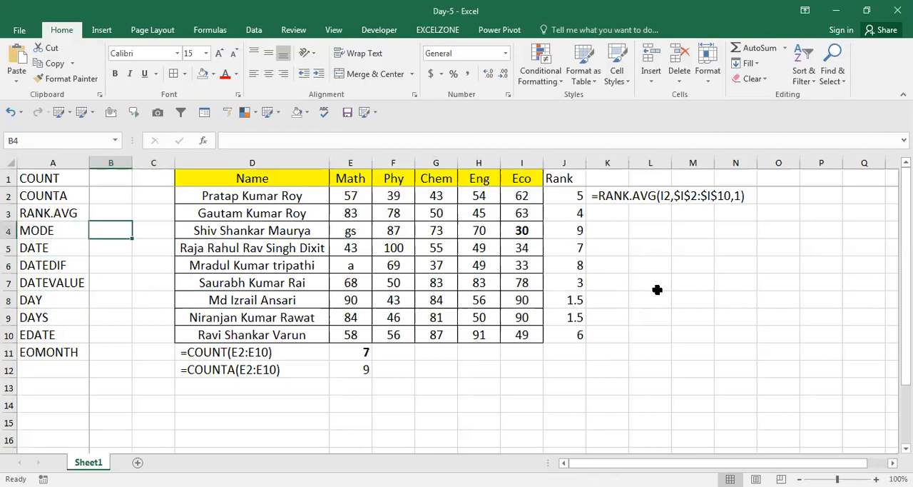
key("Left")
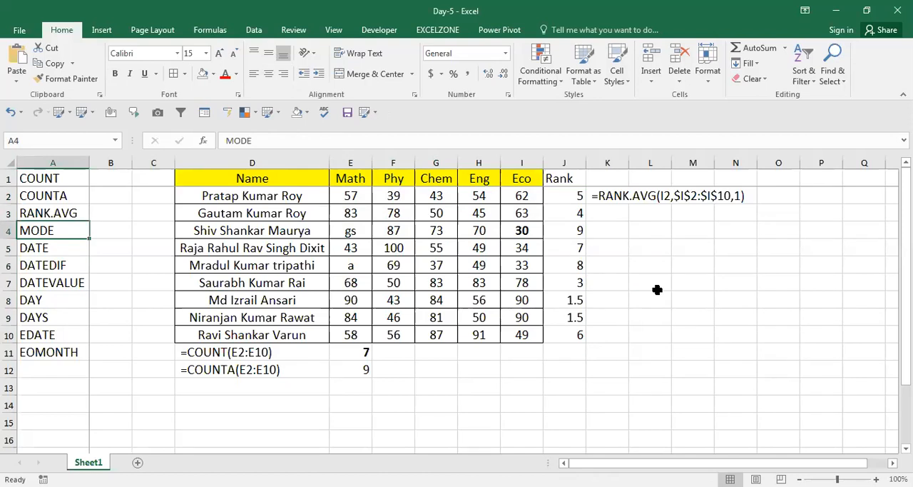
key("Right")
key("Left")
key("Right")
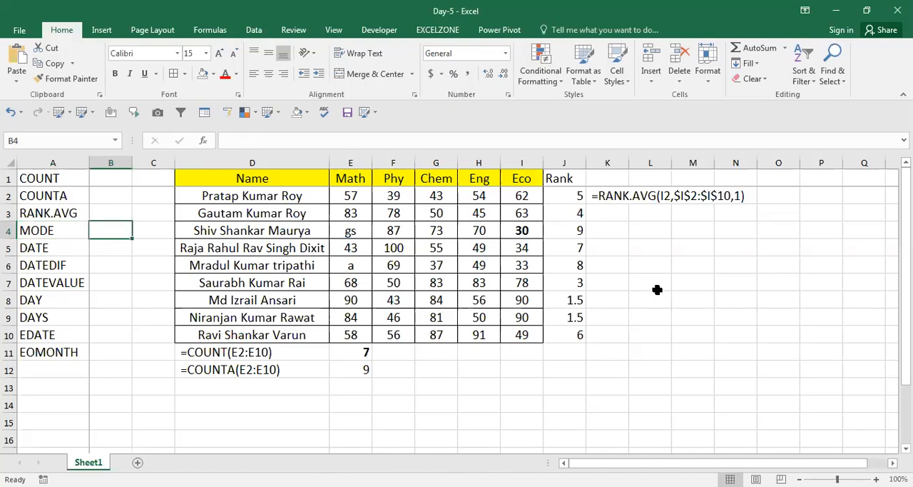
Step: Insert four blank columns at column C, before the marks table
key("Right")
key("ctrl+space")
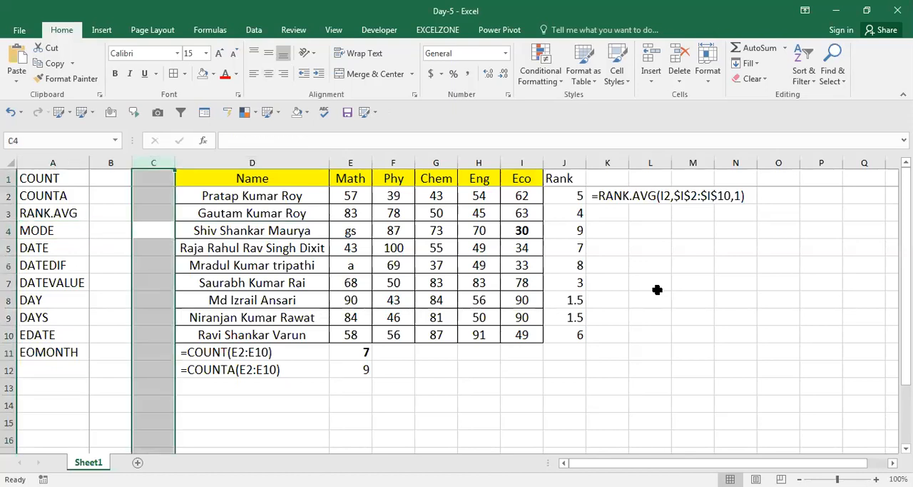
key("ctrl+plus")
key("ctrl+plus")
key("ctrl+plus")
key("ctrl+plus")
key("Return")
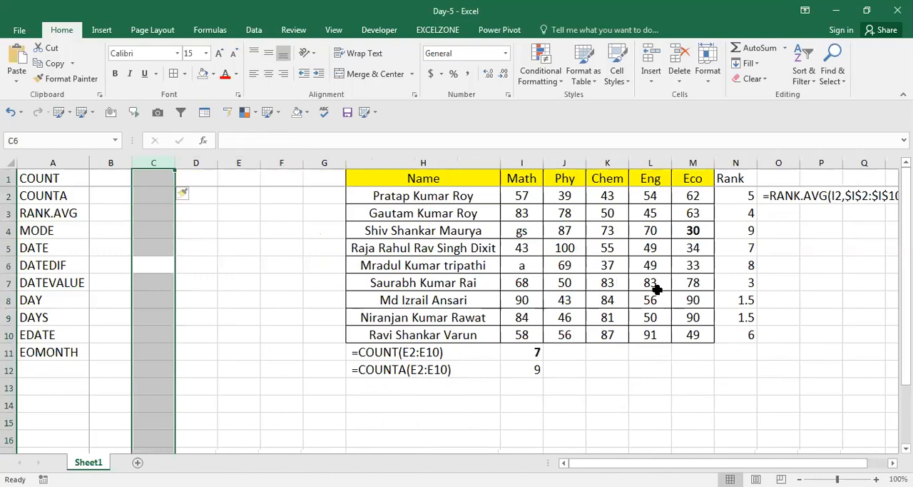
Step: Enter the sample numbers 1, 2 and 3 in C2:C4 and 4 in C6
key("Up")
key("Up")
key("Up")
key("Up")
key("Down")
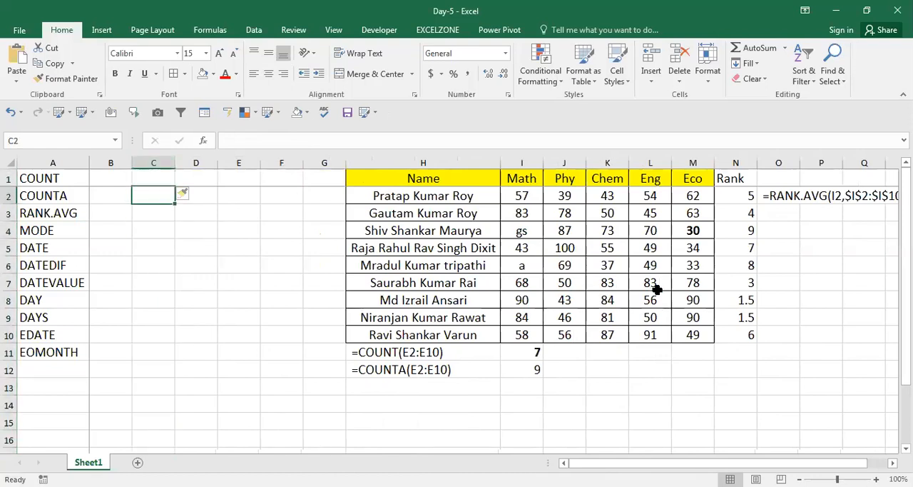
key("Down")
key("Up")
key("Down")
type("1")
key("Return")
type("2")
key("Return")
type("3")
key("Return")
key("Return")
type("4")
key("Return")
Step: Enter 1, 2, 4, 5 and 6 down cells C5:C9 to continue the sample numbers
key("Up")
key("Up")
type("1")
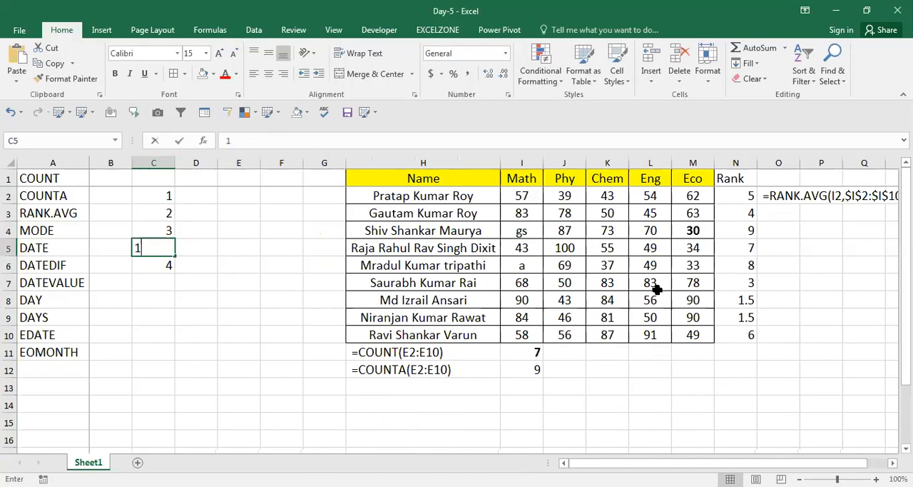
key("Return")
type("2")
key("Return")
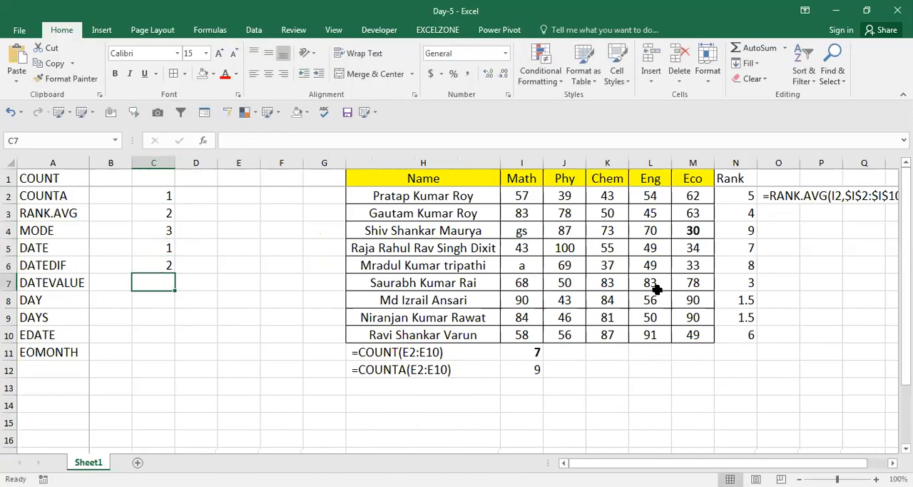
type("4")
key("Return")
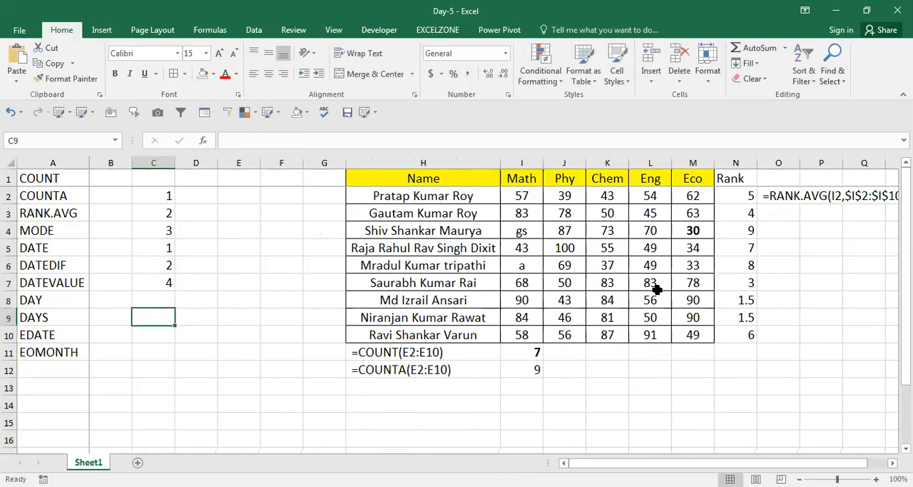
type("5")
key("Return")
type("6")
key("Return")
Step: Calculate the mode of the sample numbers in D2 with =MODE(C2:C9) and make the result bold
key("Up")
key("Up")
key("Up")
key("Up")
key("Up")
key("Up")
key("Up")
key("Up")
key("Right")
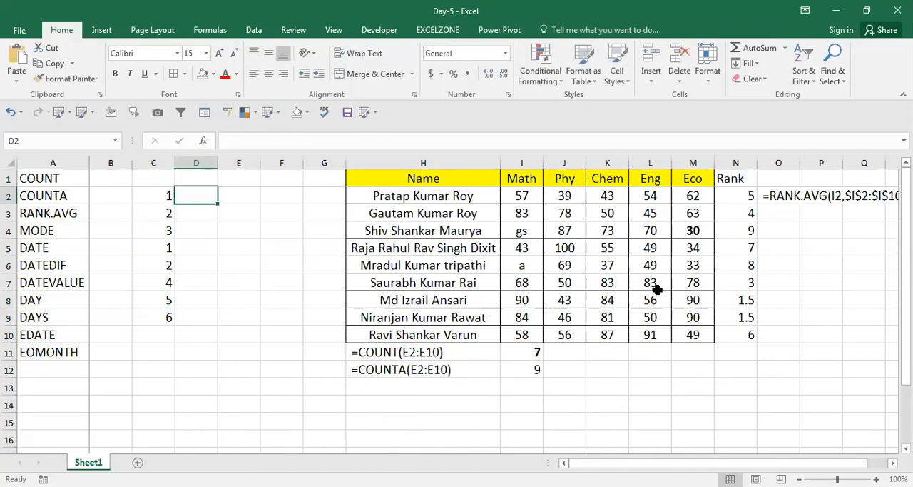
type("=")
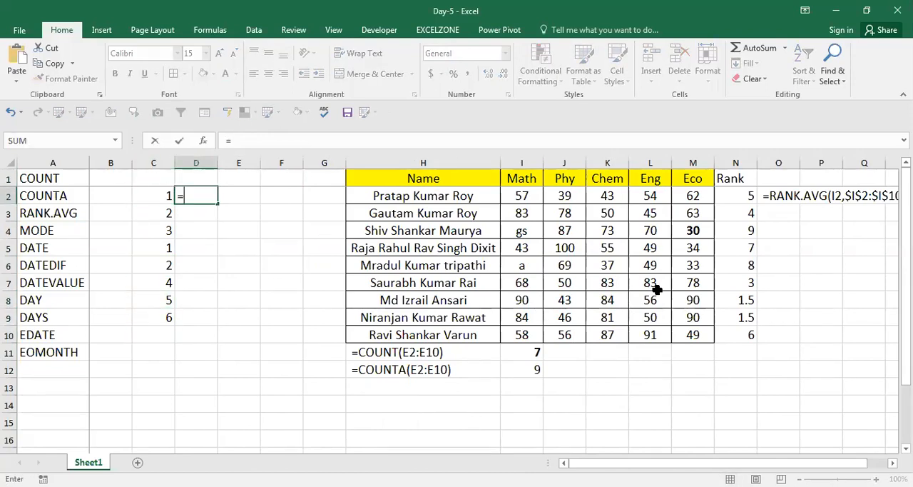
type("mode")
key("Tab")
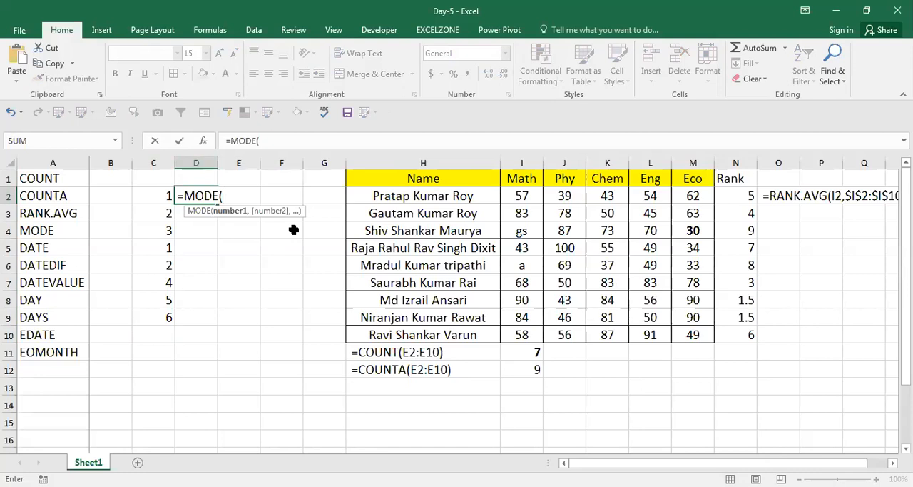
key("Left")
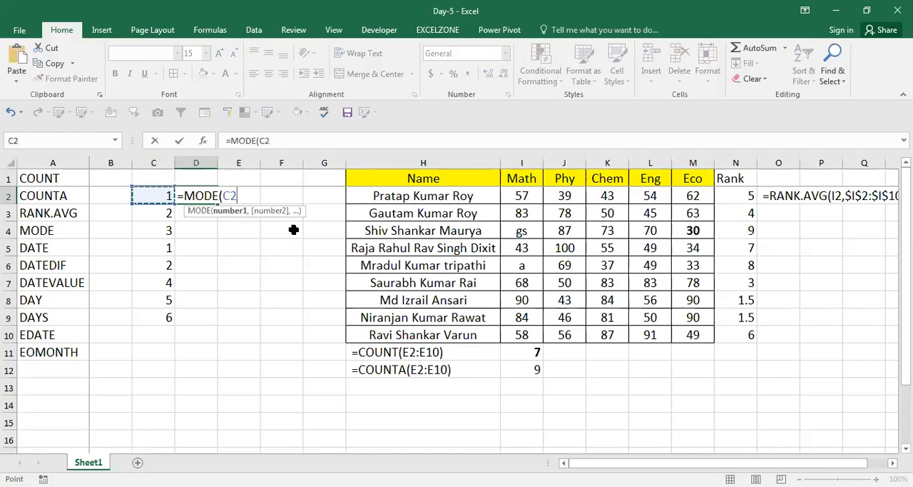
key("ctrl+shift+Down")
type(")")
key("Return")
key("Up")
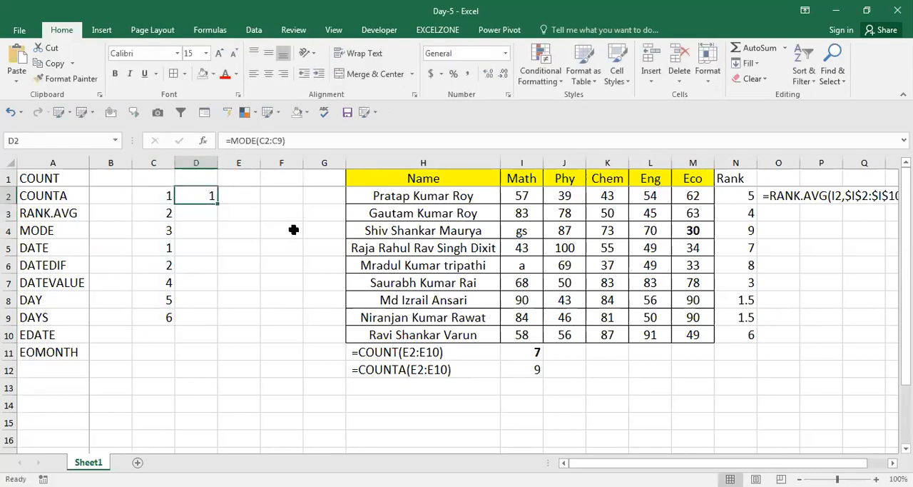
key("ctrl+b")
key("F2")
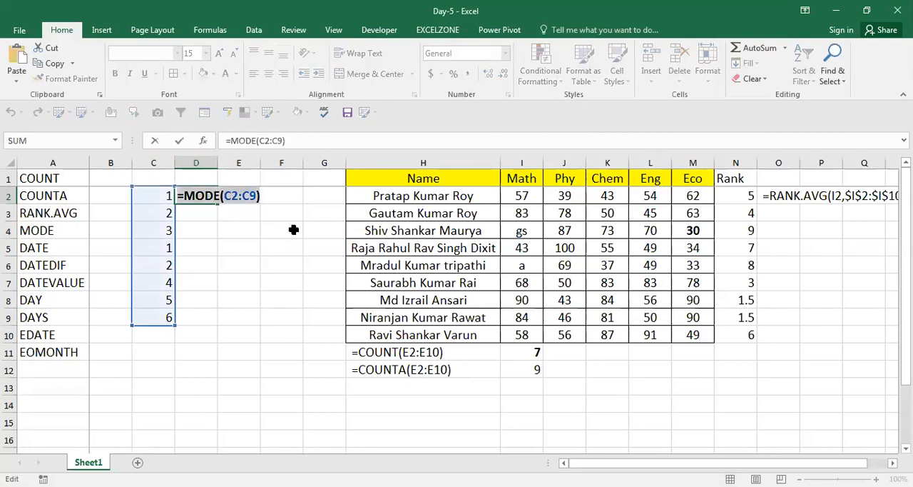
key("Escape")
key("Up")
key("Right")
key("Down")
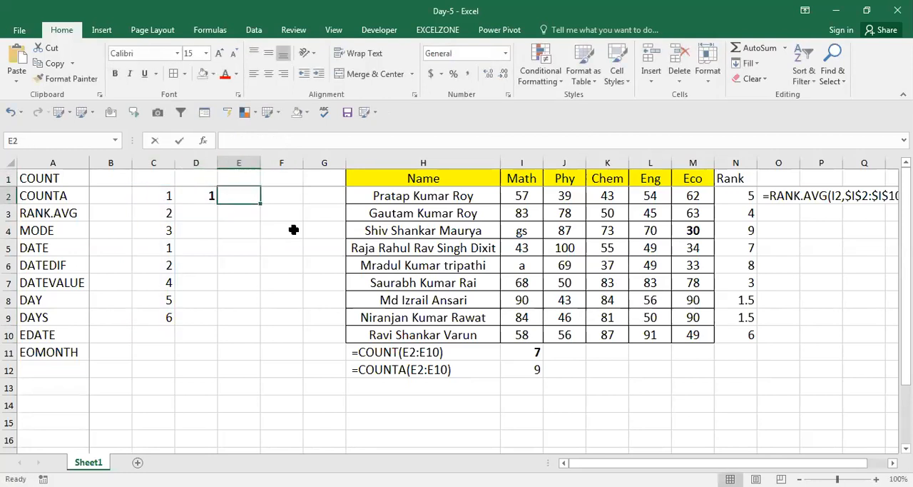
type("v")
key("Return")
Step: Copy D2's formula into E2 as the visible text =MODE(C2:C9)
key("Up")
key("Left")
key("F2")
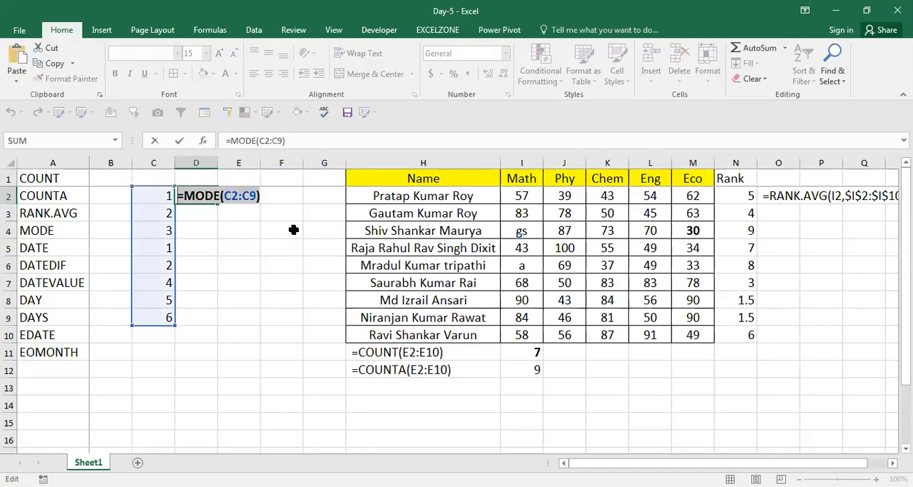
key("Escape")
key("Right")
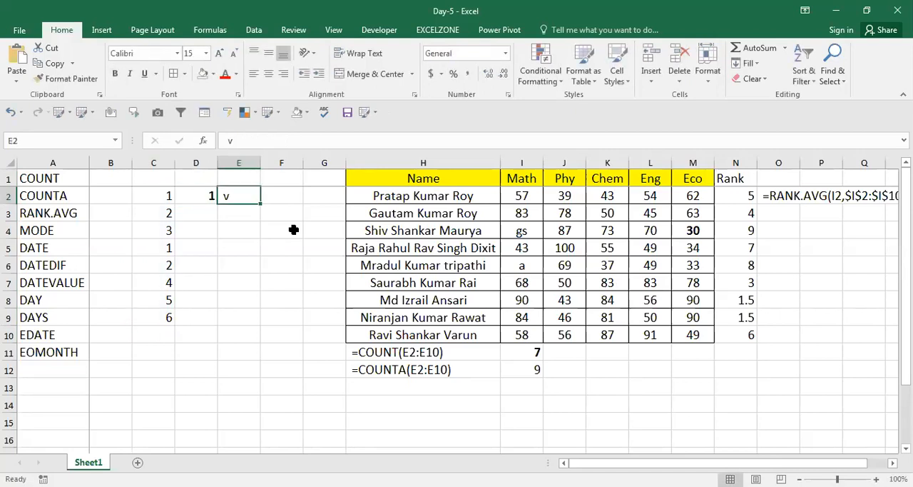
key("BackSpace")
type("=MODE(C2:C9)")
key("Return")
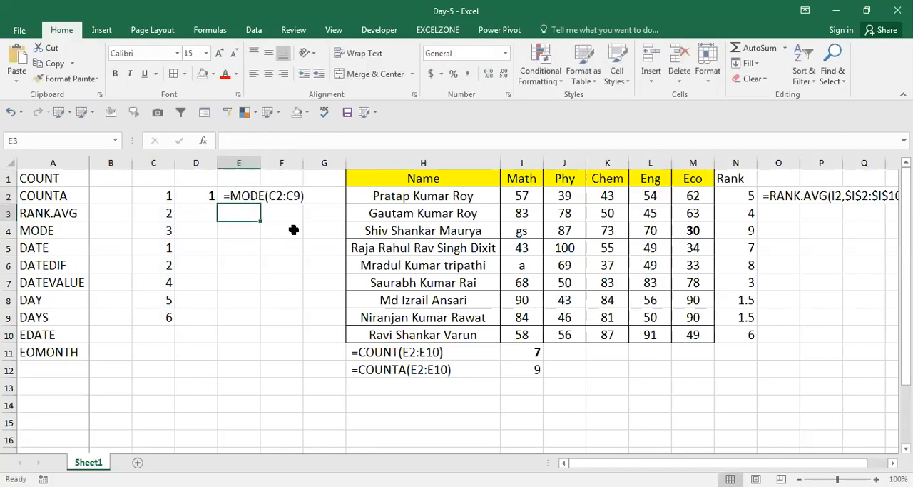
Step: Change the sample number in C3 to 1 and those in C4:C6 to 4
key("Left")
key("Left")
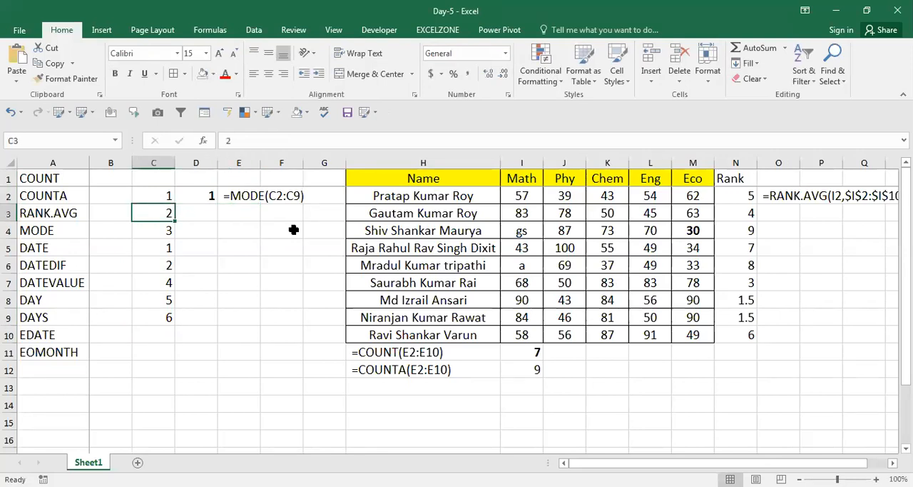
type("1")
key("Return")
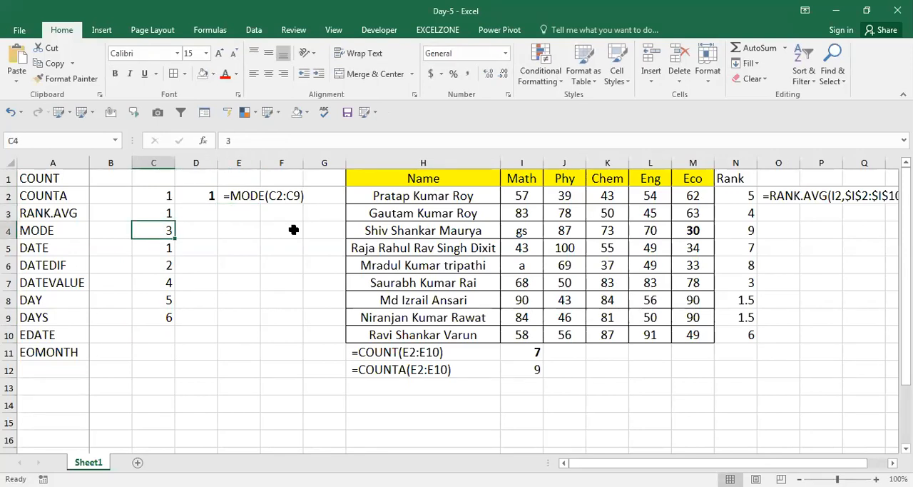
type("4")
key("Return")
type("4")
key("Return")
type("4")
key("Return")
Step: Compare how often 4 occurs in C4:C7 and 1 occurs in C2:C3
key("Up")
key("Up")
key("Up")
key("shift+Down")
key("shift+Down")
key("shift+Down")
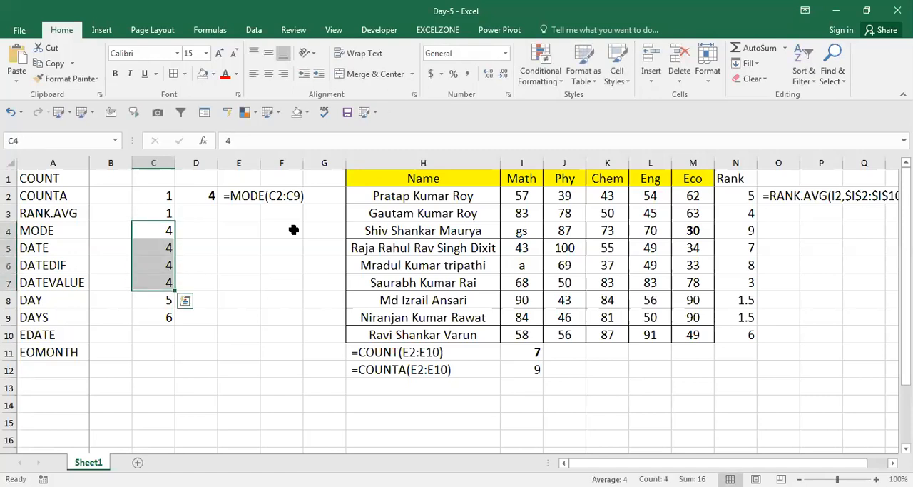
key("Up")
key("Up")
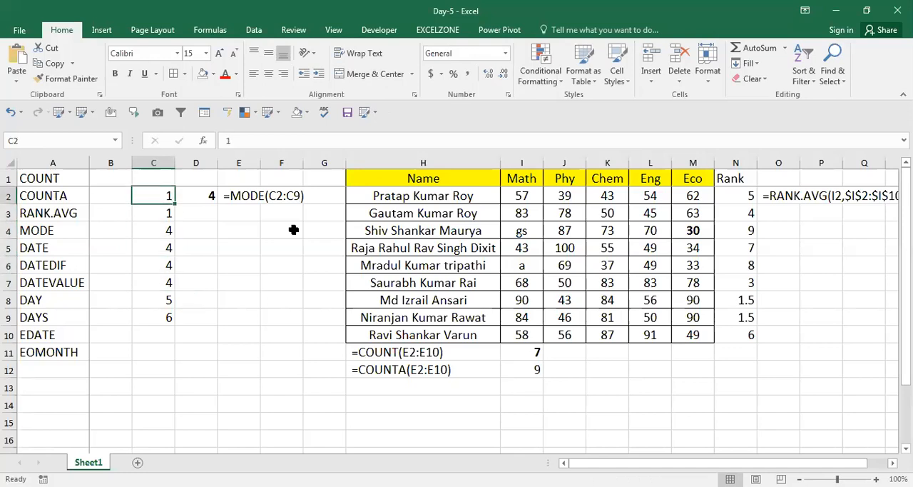
key("shift+Down")
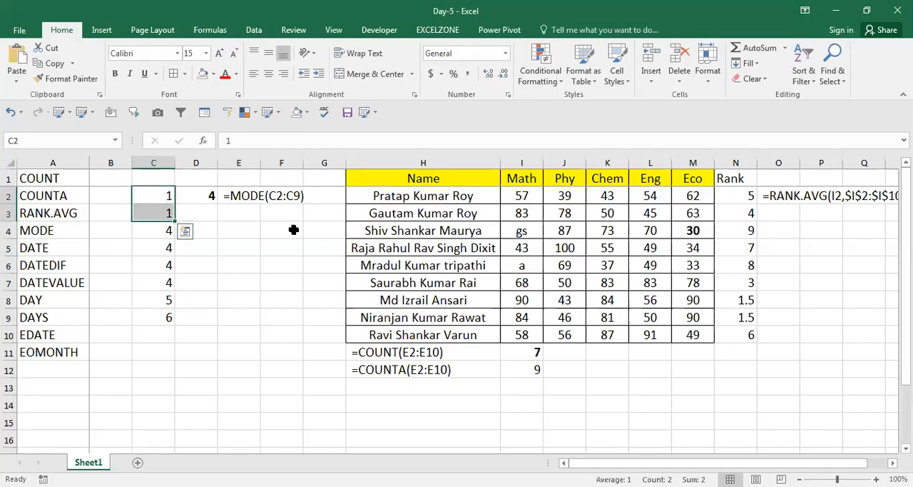
Step: Change the sample numbers in C7 and C8 to 1
key("Down")
key("Down")
key("Down")
key("Down")
key("Down")
type("1")
key("Return")
type("1")
key("Return")
Step: Check the MODE result in D2 against the tied sample numbers in column C
key("Up")
key("Up")
key("Up")
key("Up")
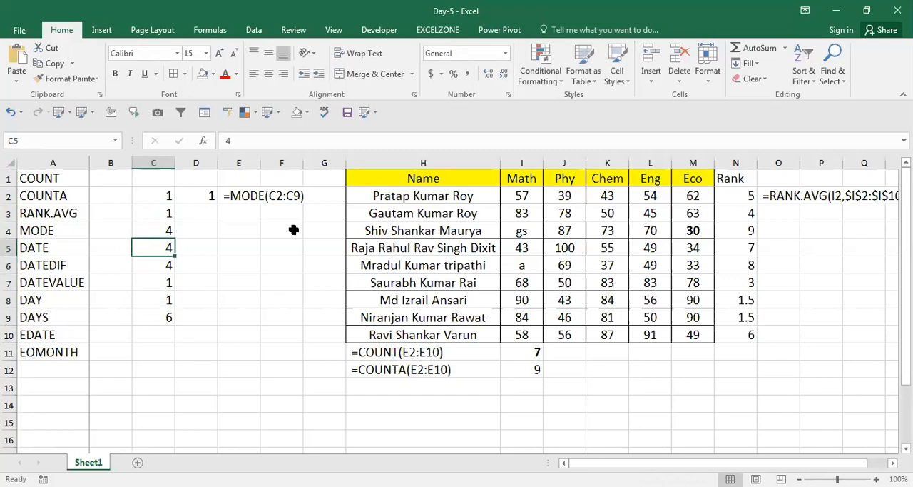
key("Up")
key("Right")
key("Up")
key("Up")
key("Up")
key("Down")
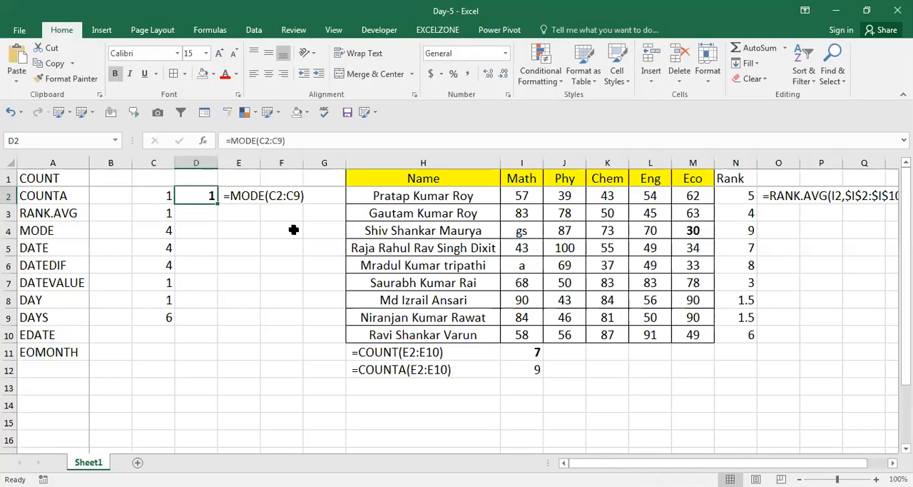
Step: Insert three blank columns at column C, before the MODE sample numbers
key("Left")
key("Left")
key("Left")
key("Right")
key("Right")
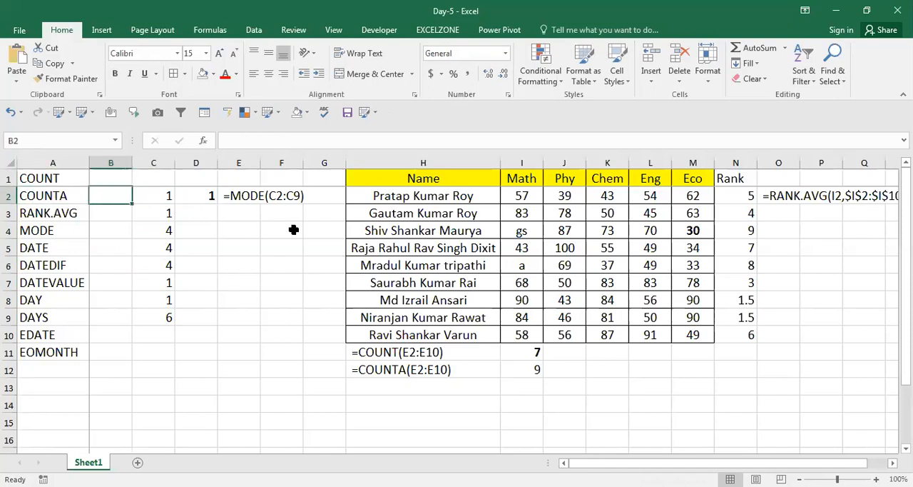
key("ctrl+space")
key("ctrl+shift+plus")
key("ctrl+shift+plus")
key("ctrl+shift+plus")
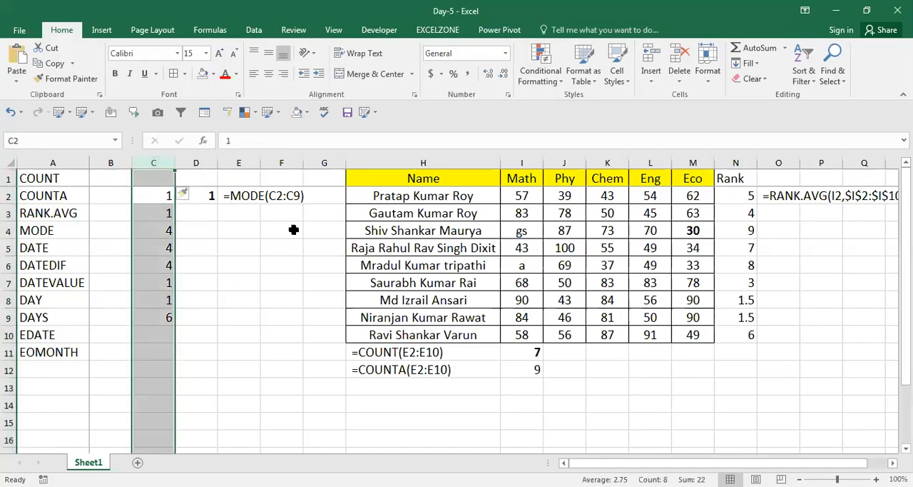
key("Up")
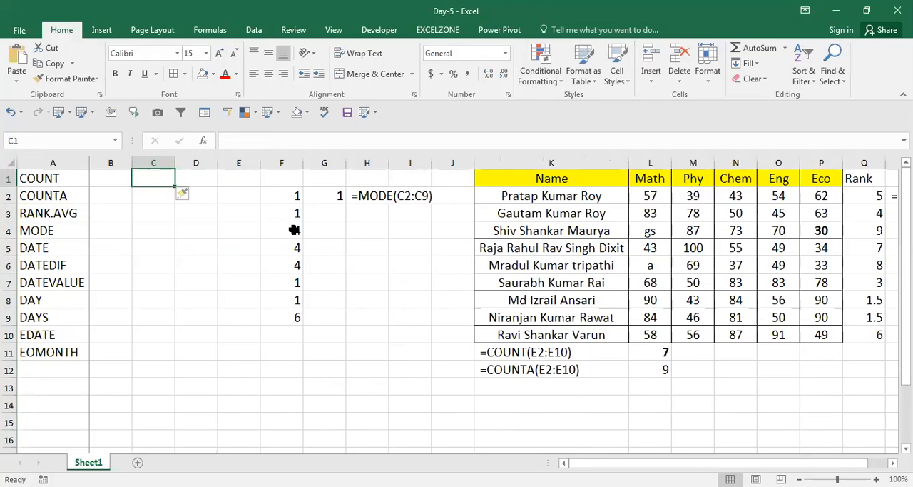
Step: Highlight the function names from DATE to EOMONTH in A5:A11 with yellow fill and bold text
key("Left")
key("Left")
key("Down")
key("Down")
key("Down")
key("Down")
key("Down")
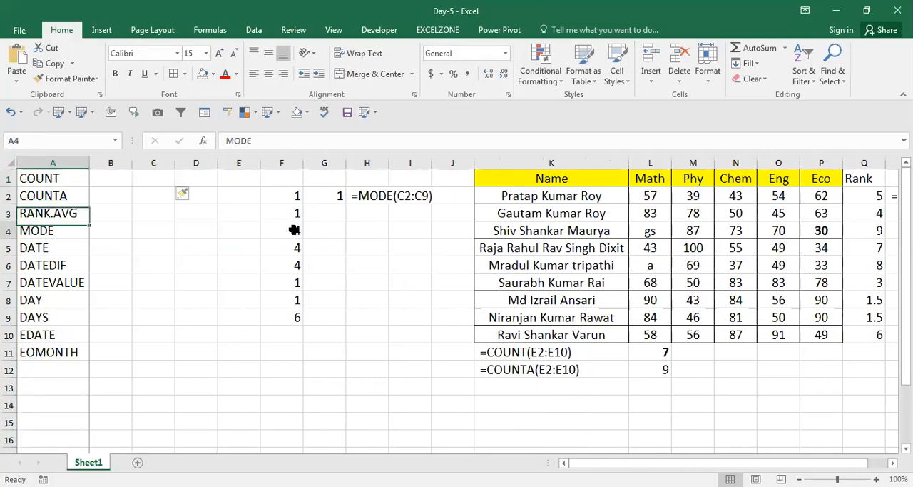
key("Up")
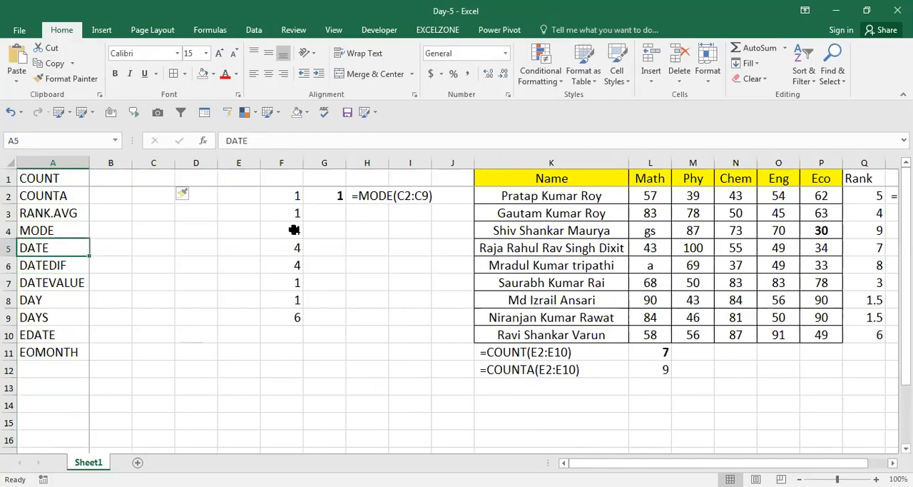
key("ctrl+shift+Down")
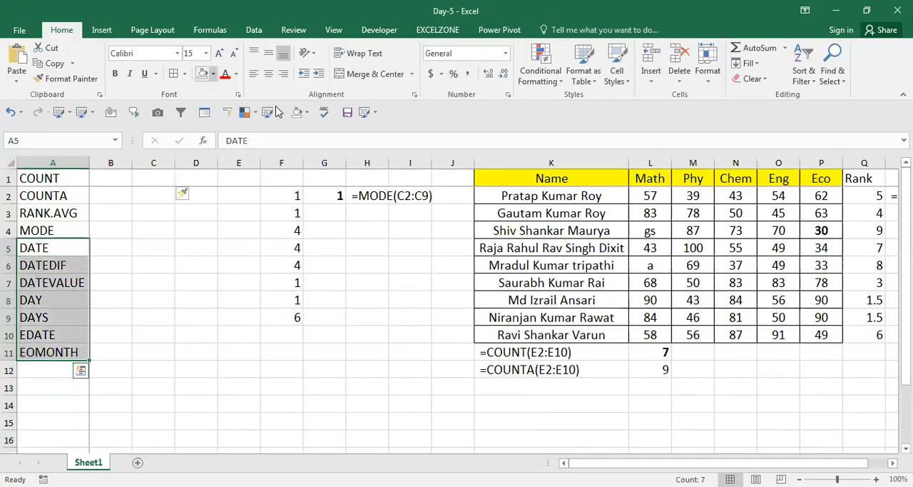
left_click(212, 74)
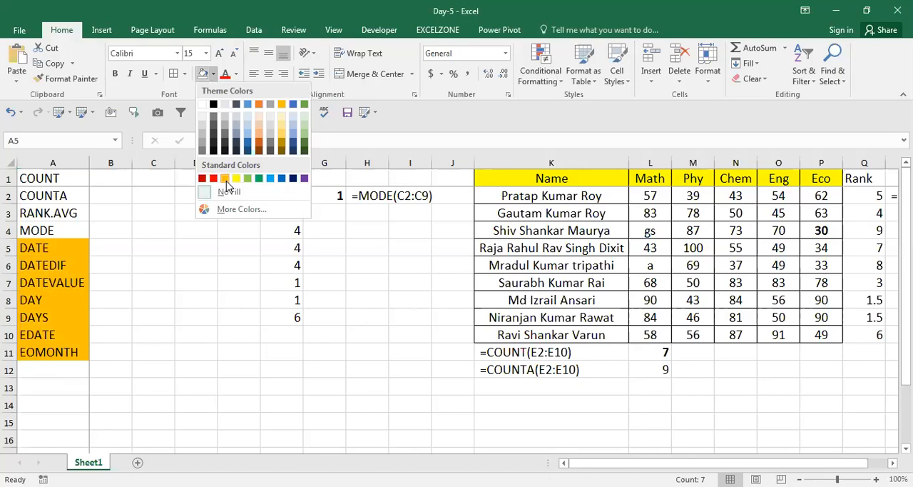
left_click(236, 181)
key("ctrl+b")
key("Up")
key("Down")
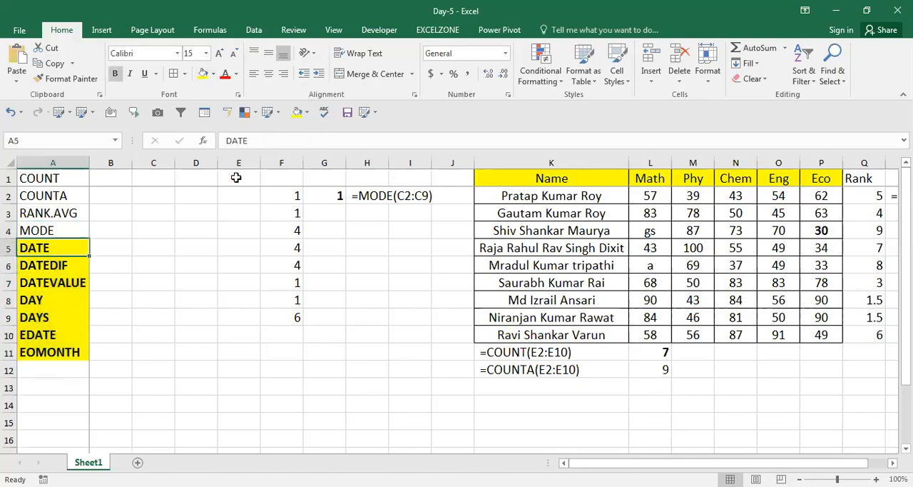
Step: Save the workbook
key("Right")
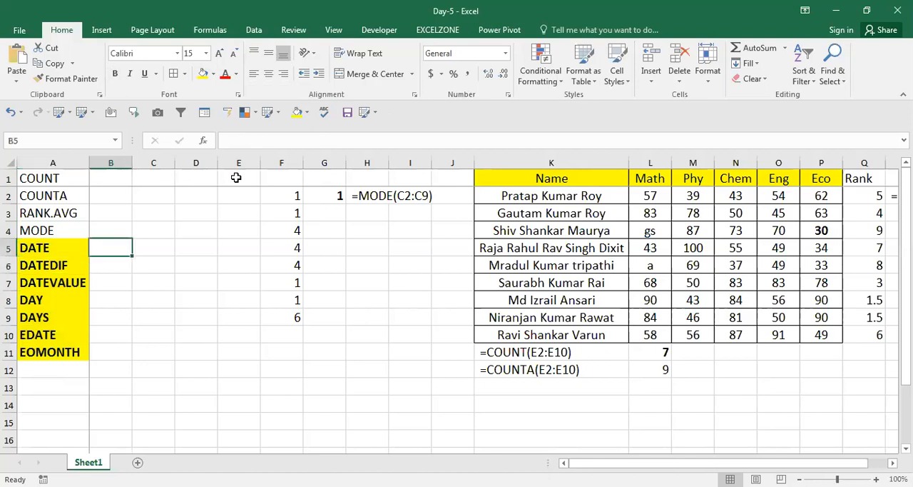
key("ctrl+s")
key("ctrl+n")
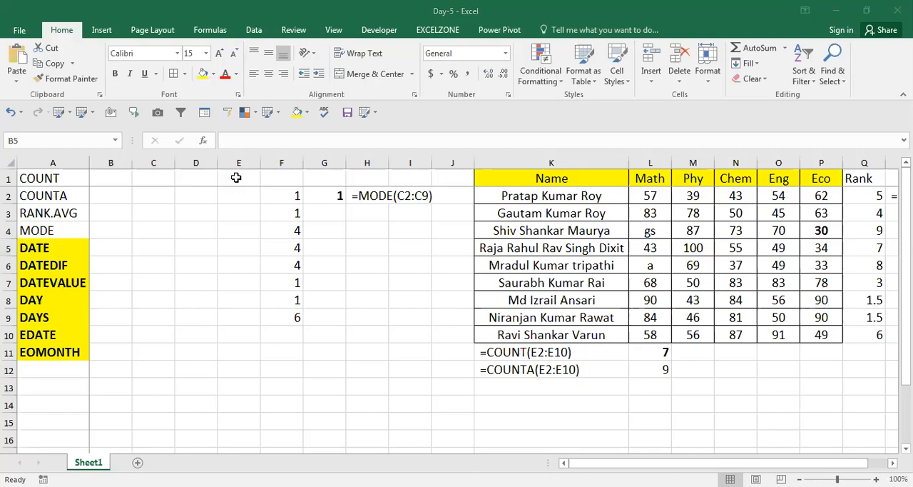
left_click(132, 262)
key("Right")
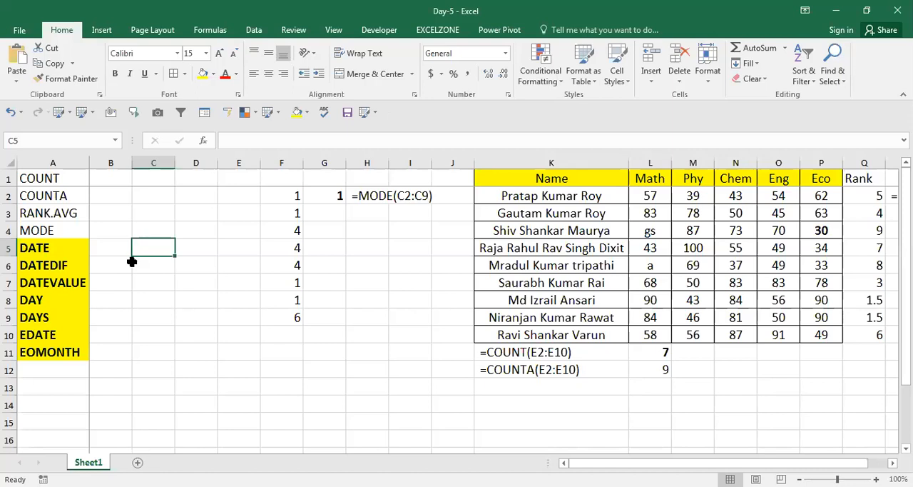
key("alt+Tab")
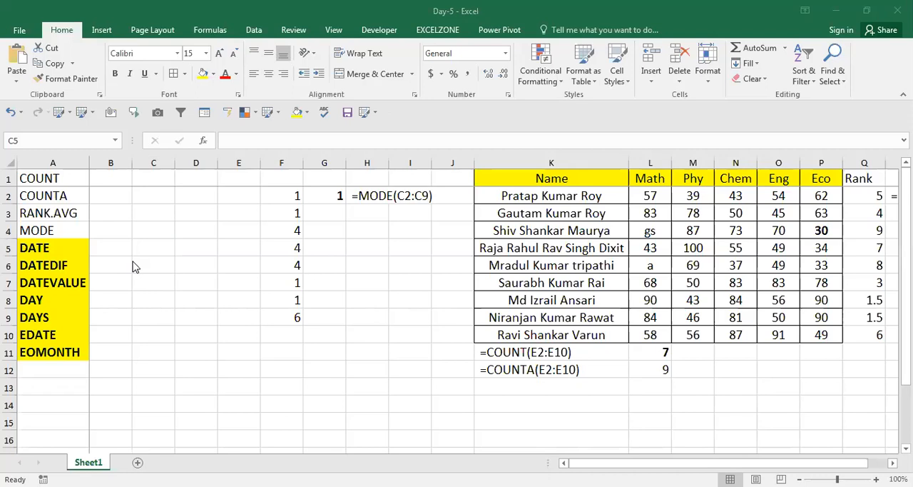
left_click(132, 262)
Step: Review the highlighted date function names in column A, from DATE down to DAYS
key("Left")
key("Left")
key("Up")
key("Down")
key("Right")
key("Left")
key("Down")
key("Down")
key("Down")
key("Up")
key("Up")
key("Up")
key("Down")
key("Down")
key("Down")
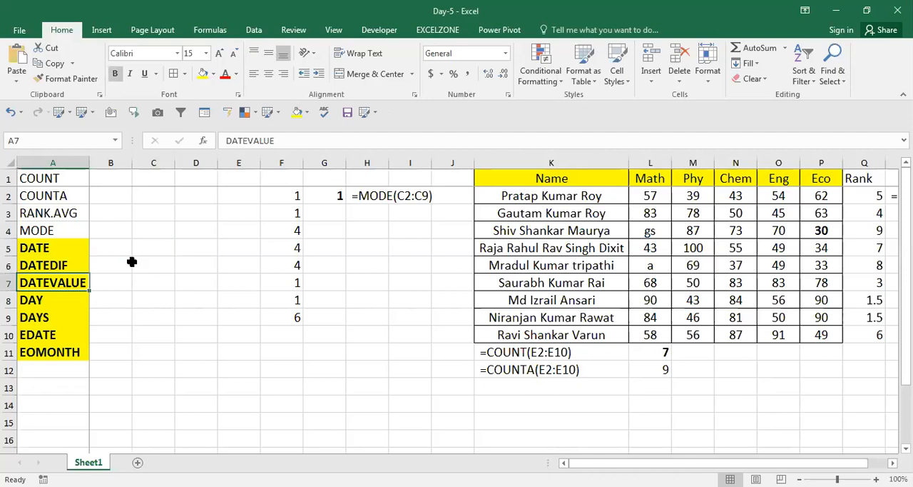
key("Down")
key("Down")
key("Up")
key("Up")
key("Up")
key("Up")
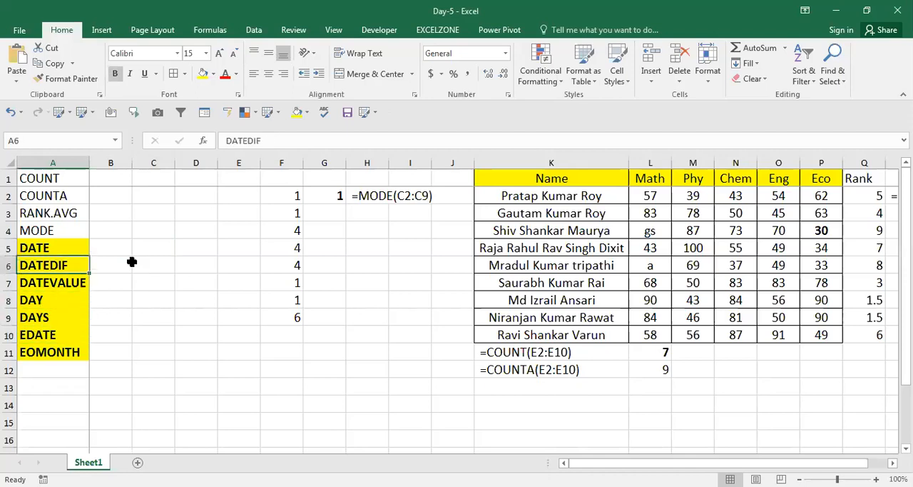
Step: Insert a row above DATEDIF and enter MONTH in A6 of the function list
key("shift+space")
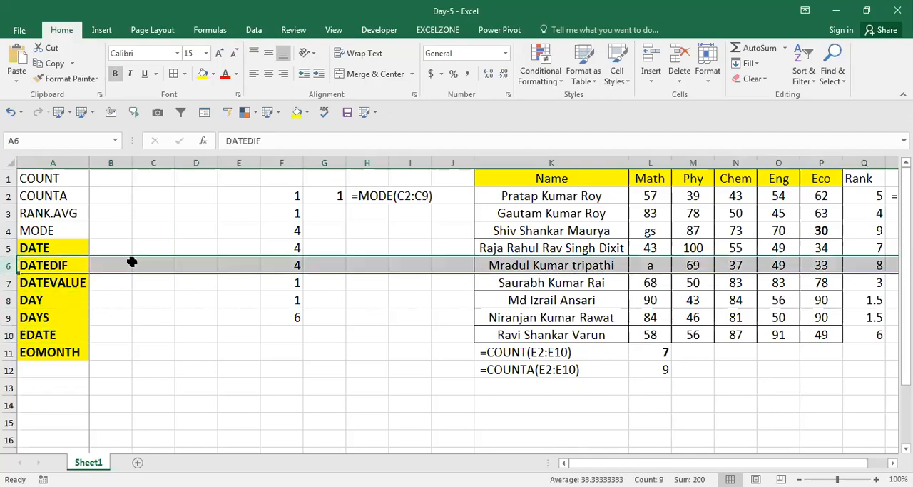
key("ctrl+shift+plus")
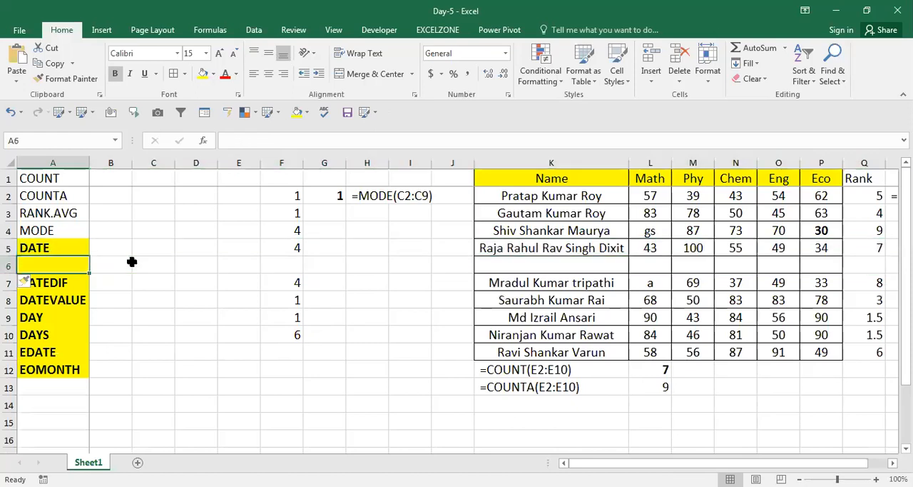
type("MONTH")
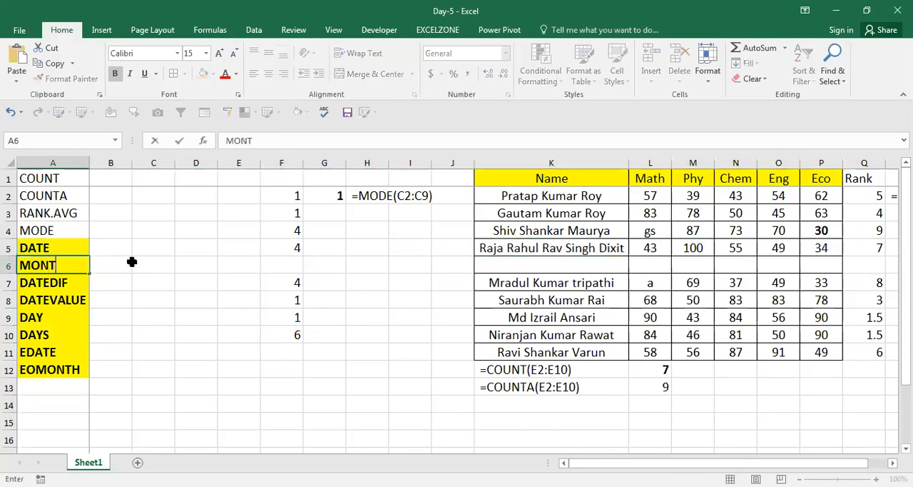
key("ctrl+Return")
Step: Locate the DAY entry in the function list in column A
key("Down")
key("Up")
key("Up")
key("Down")
key("Down")
key("Down")
key("Down")
key("Down")
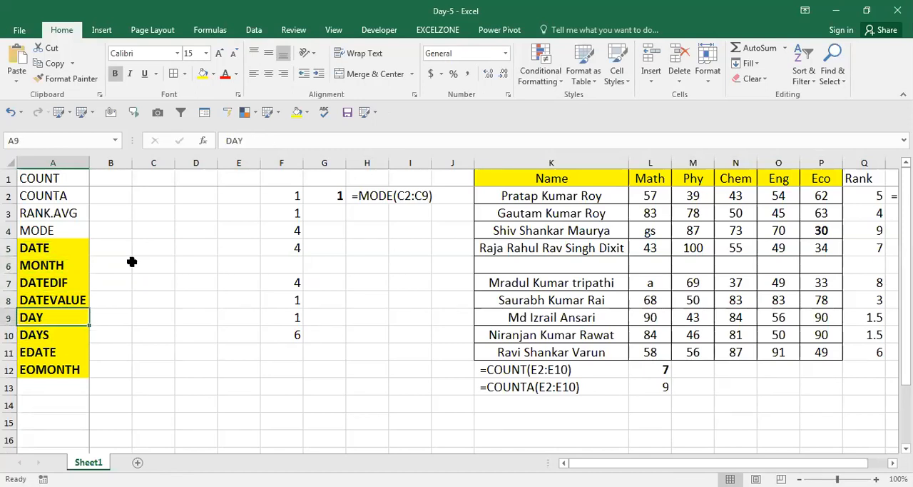
Step: Insert a row above EDATE and enter YEAR in A11 of the function list
key("Right")
key("Left")
key("Down")
key("Down")
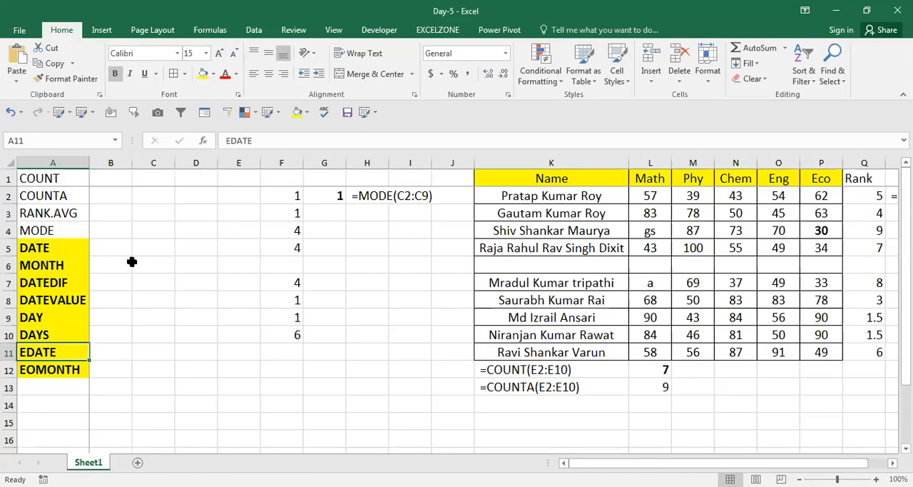
key("shift+space")
key("ctrl+plus")
key("Up")
key("Down")
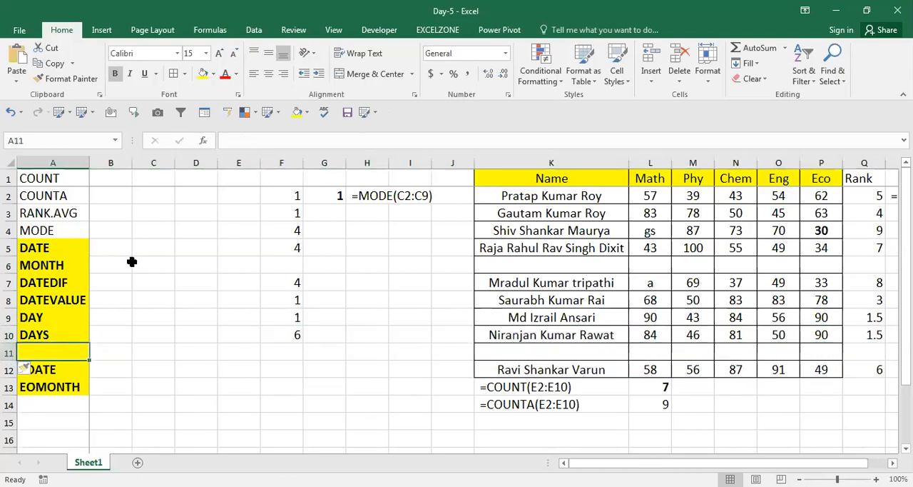
type("YEAR]")
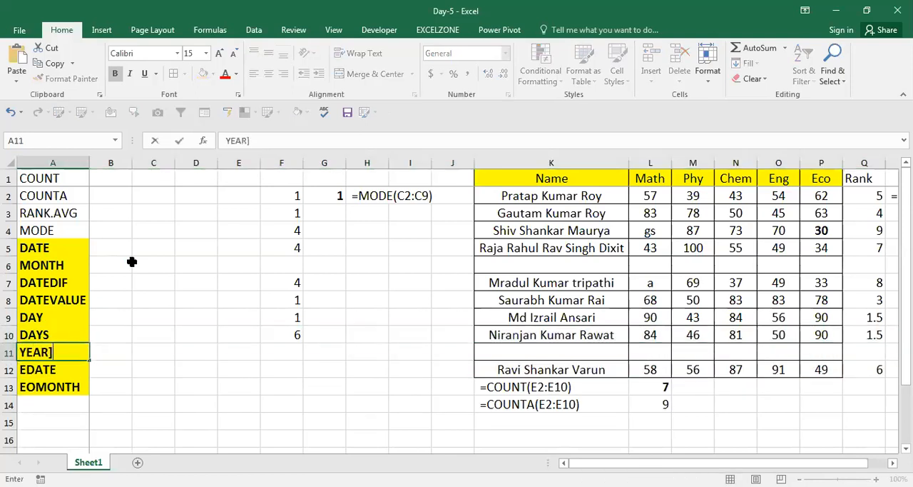
key("BackSpace")
key("Return")
key("Up")
key("Up")
key("Up")
key("Up")
key("Up")
key("Up")
key("Up")
key("Down")
key("Down")
key("Down")
key("Down")
key("Down")
key("Down")
key("Up")
key("Up")
Step: Enter the column header Date in C1
key("Right")
key("Right")
key("Right")
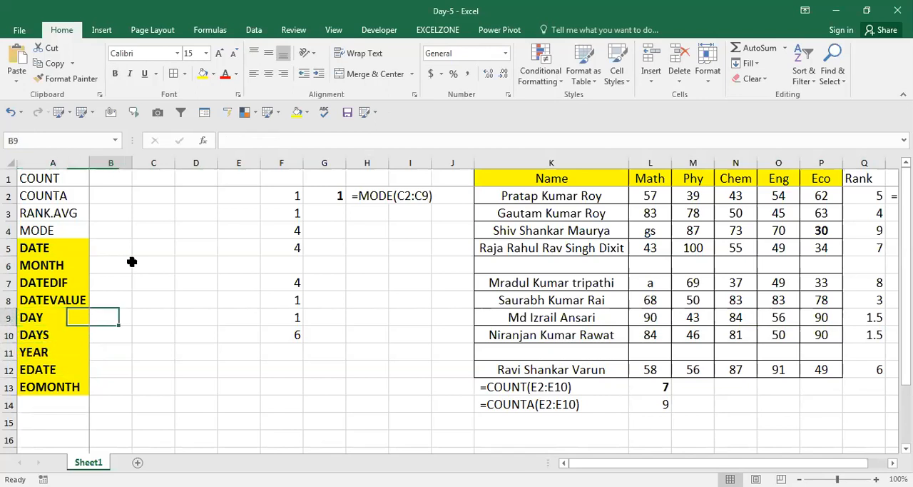
key("ctrl+Up")
key("Left")
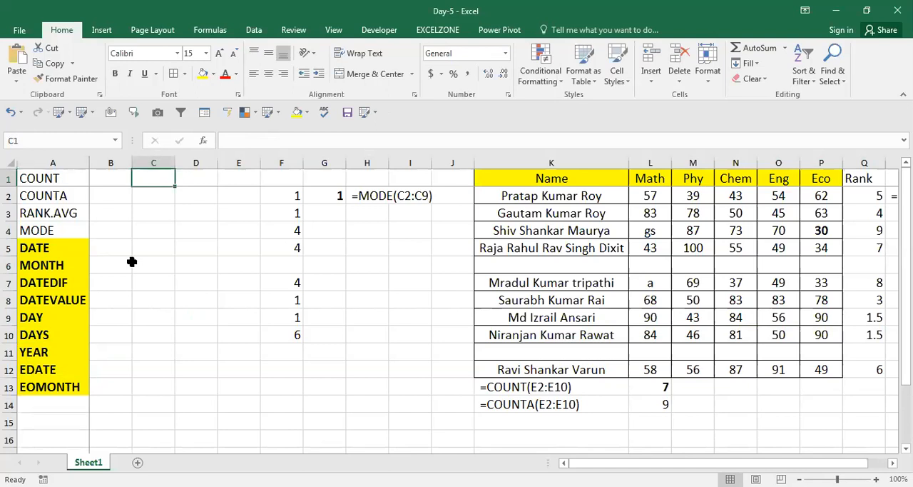
type("Dat")
left_click(132, 264)
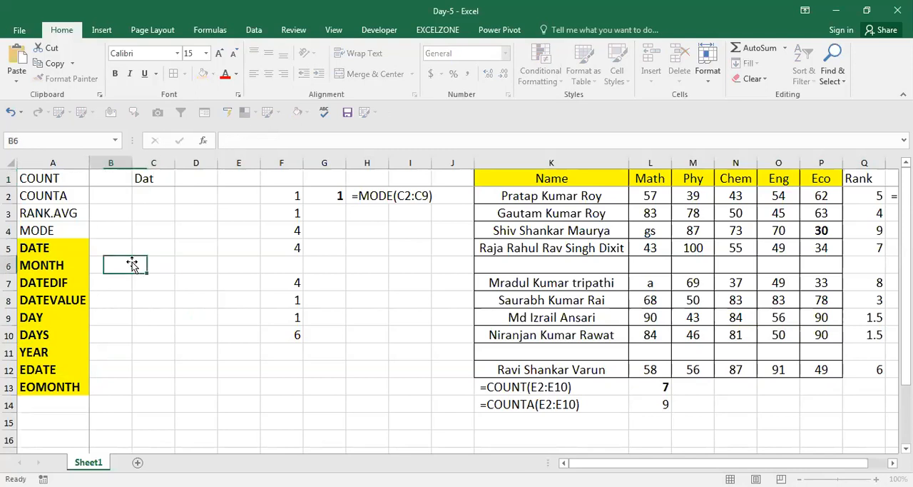
key("Up")
key("Up")
key("Up")
key("Up")
key("Up")
key("Right")
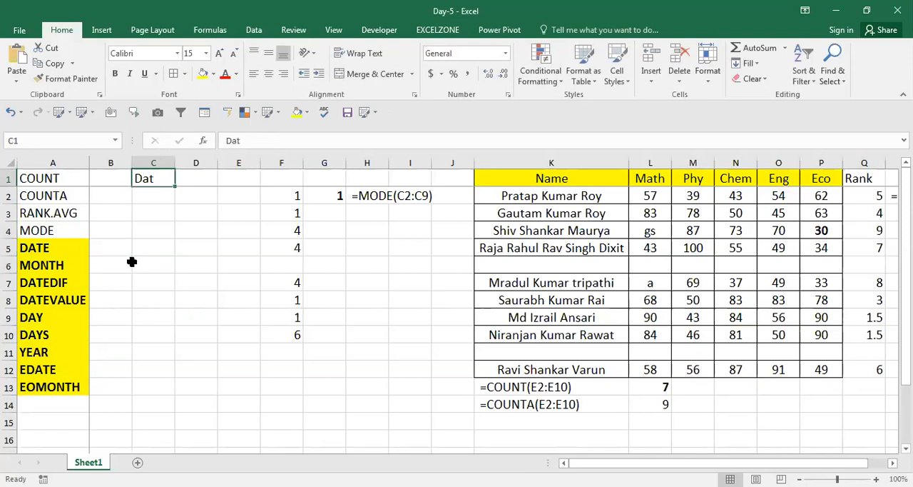
type("Date")
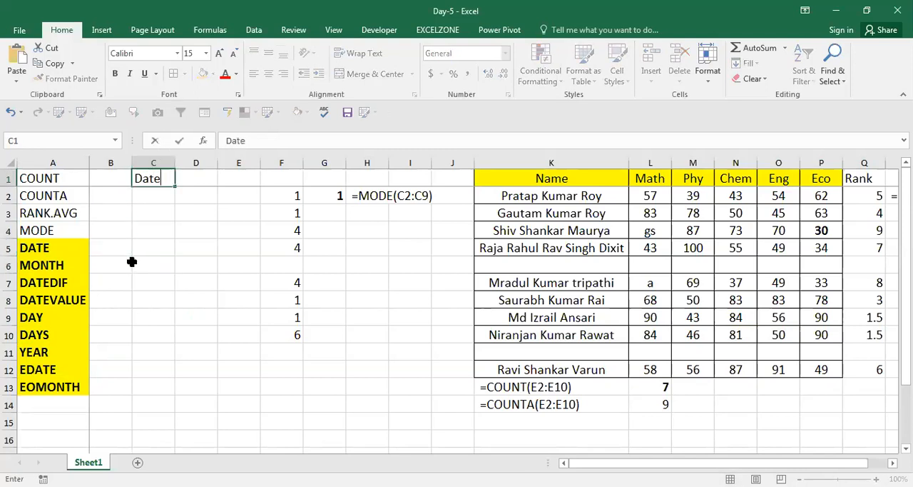
key("Return")
Step: Enter =RANDBETWEEN(84587,89745) in C2 to generate a random date serial number
type("=")
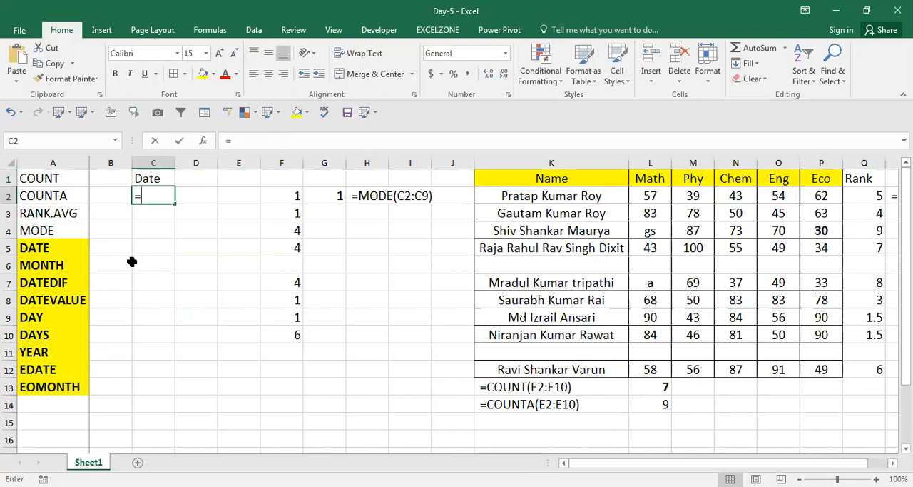
type("ra")
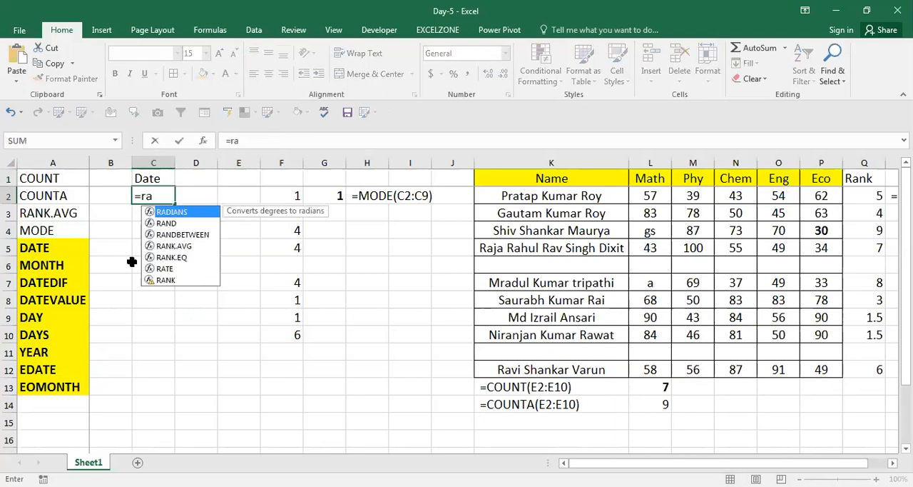
key("Down")
key("Down")
key("Tab")
type("84")
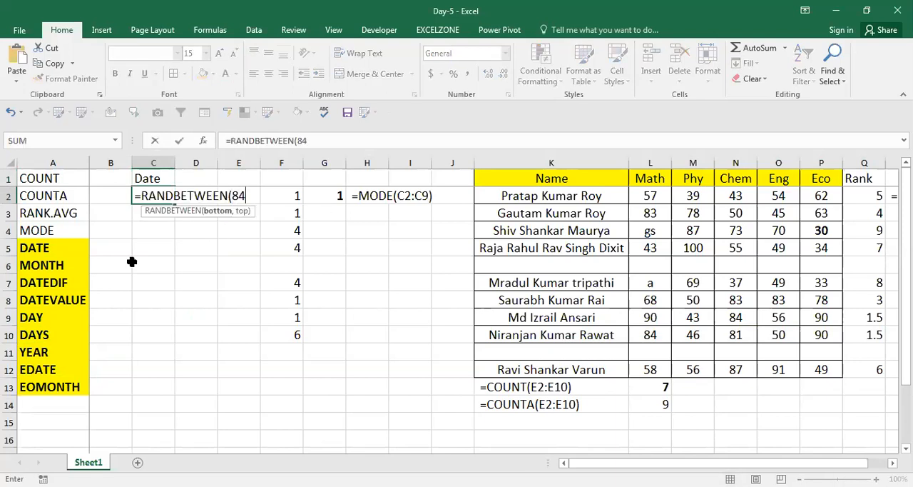
type("587")
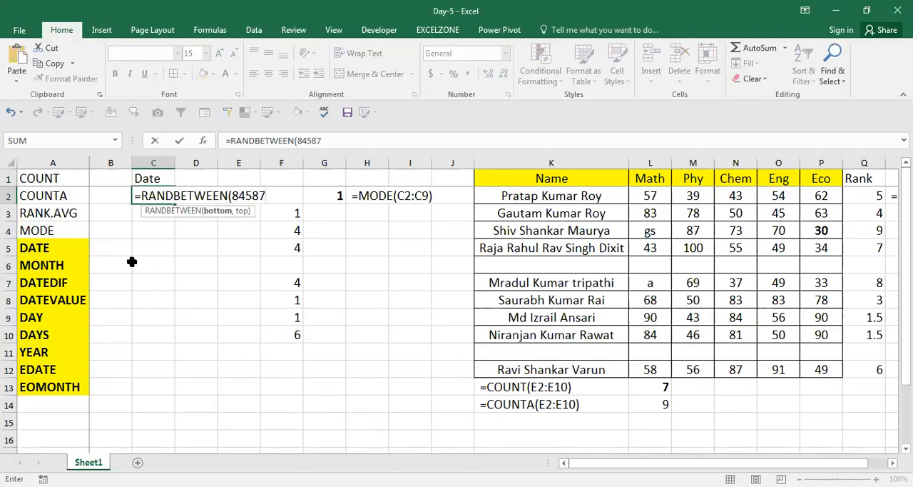
type(",89745")
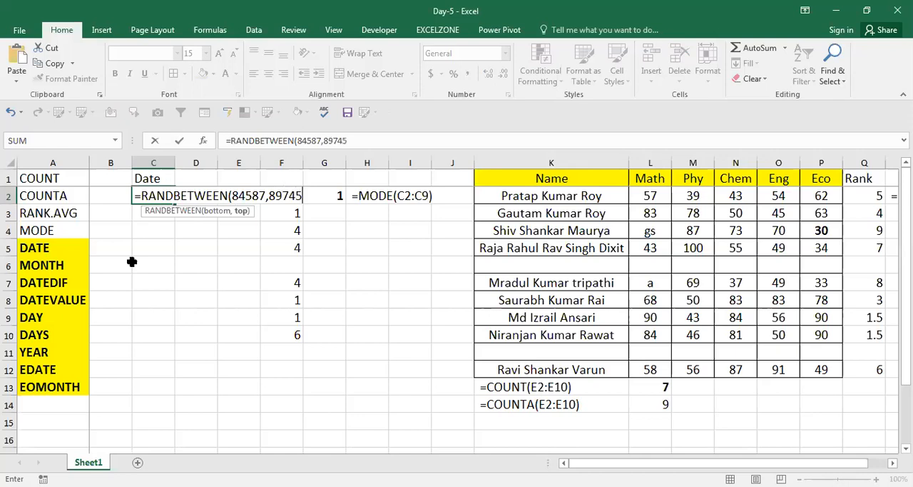
key("Return")
Step: Fill the RANDBETWEEN formula from C2 down through C18
key("Up")
key("shift+Down")
key("shift+Down")
key("shift+Down")
key("shift+Down")
key("shift+Down")
key("shift+Down")
key("shift+Down")
key("shift+Down")
key("shift+Down")
key("shift+Down")
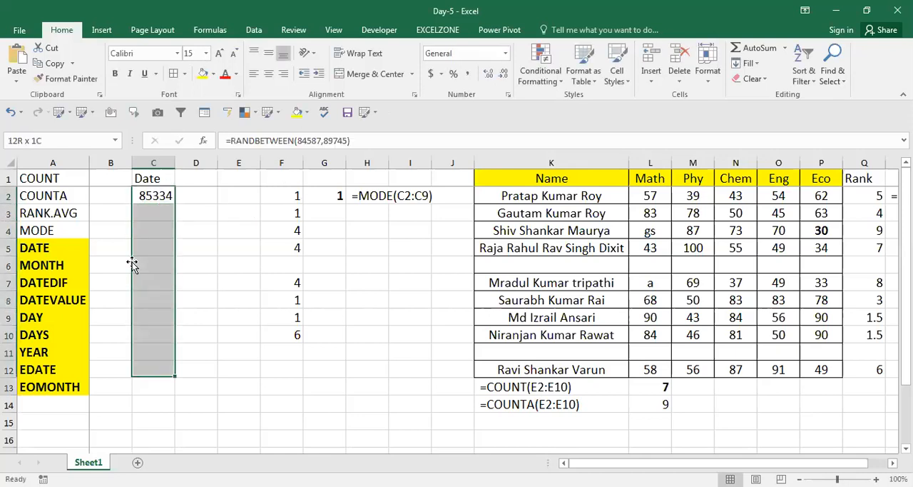
key("shift+Down")
key("shift+Down")
key("shift+Down")
key("shift+Down")
key("shift+Down")
key("shift+Down")
key("ctrl+d")
Step: Replace the RANDBETWEEN formulas in C2:C18 with their values
key("ctrl+c")
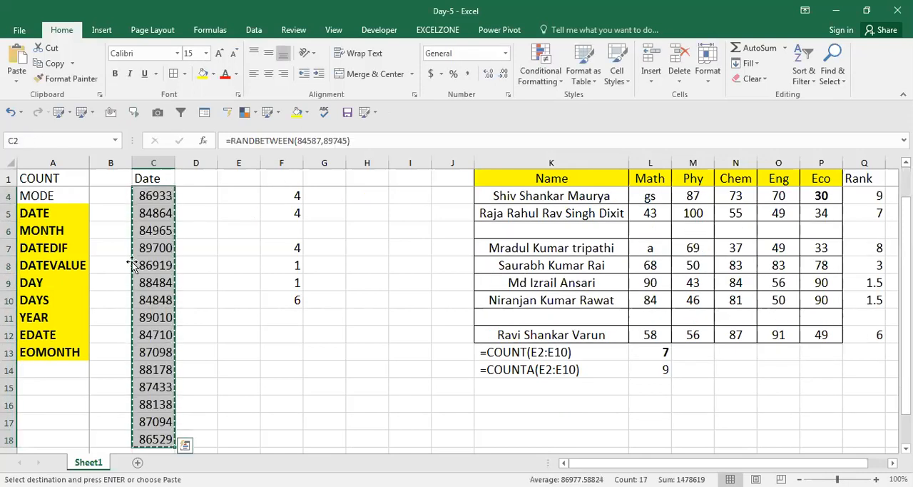
key("ctrl+alt+v")
key("v")
key("Return")
key("Escape")
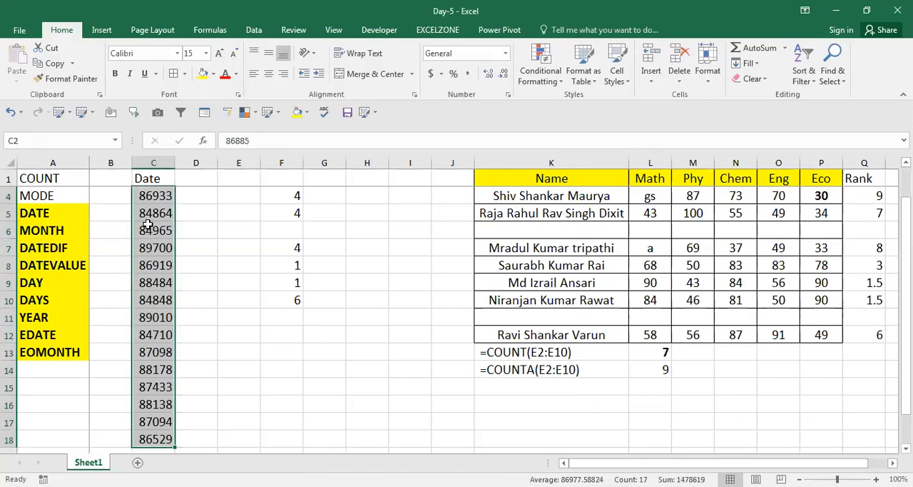
Step: Format the serial numbers in C2:C18 as dates with day, short month name and two-digit year
key("ctrl+shift+3")
key("Up")
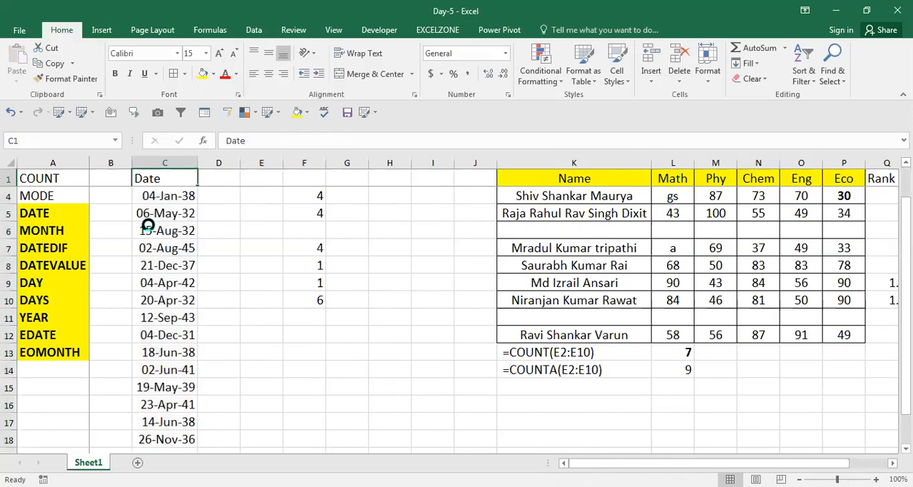
key("Down")
key("Up")
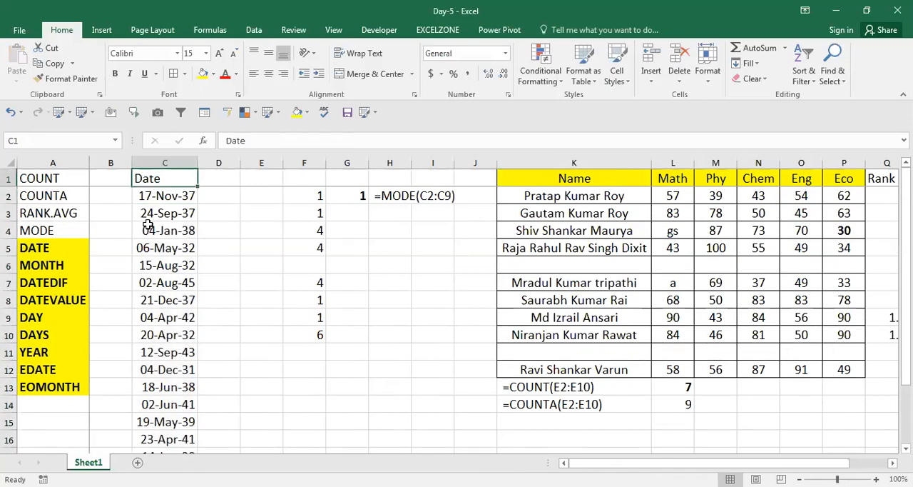
Step: Check a few generated dates in column C and delete all of them below the Date header
left_click(181, 234)
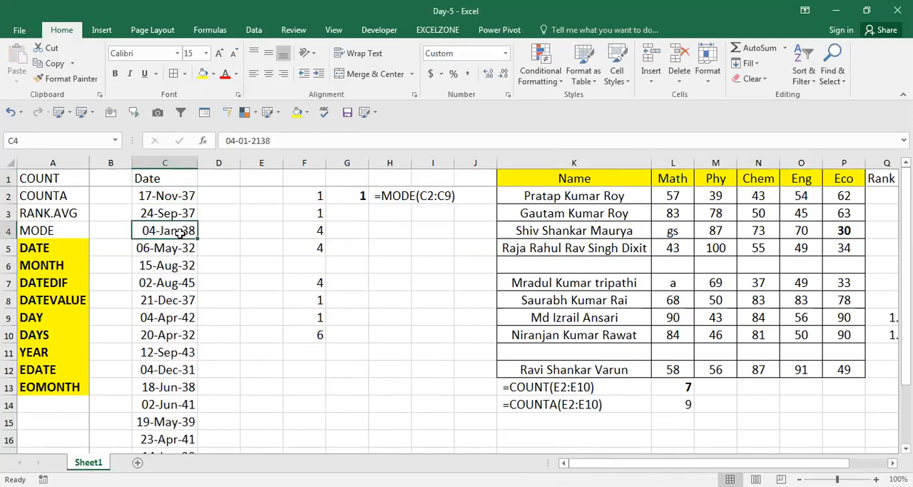
key("Down")
key("Down")
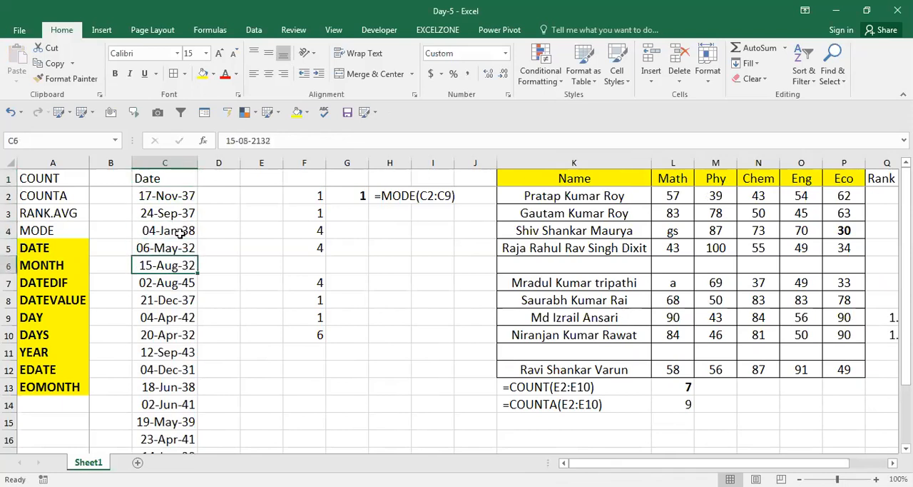
left_click(181, 234)
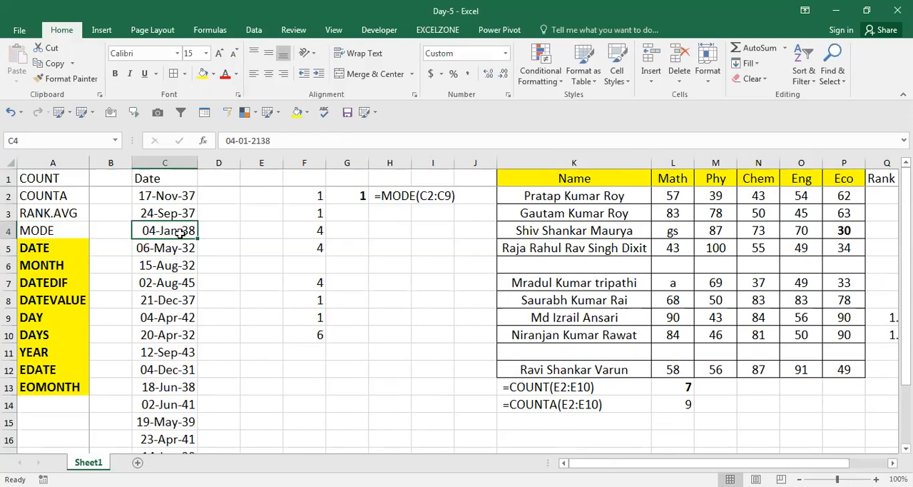
key("Up")
key("Up")
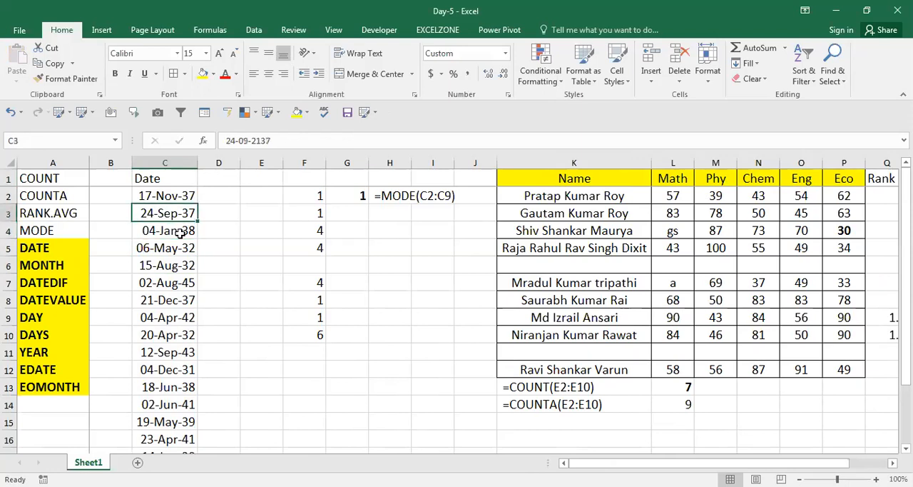
key("ctrl+shift+Down")
key("Delete")
key("ctrl+Up")
key("Down")
key("Down")
key("Up")
key("Down")
key("Up")
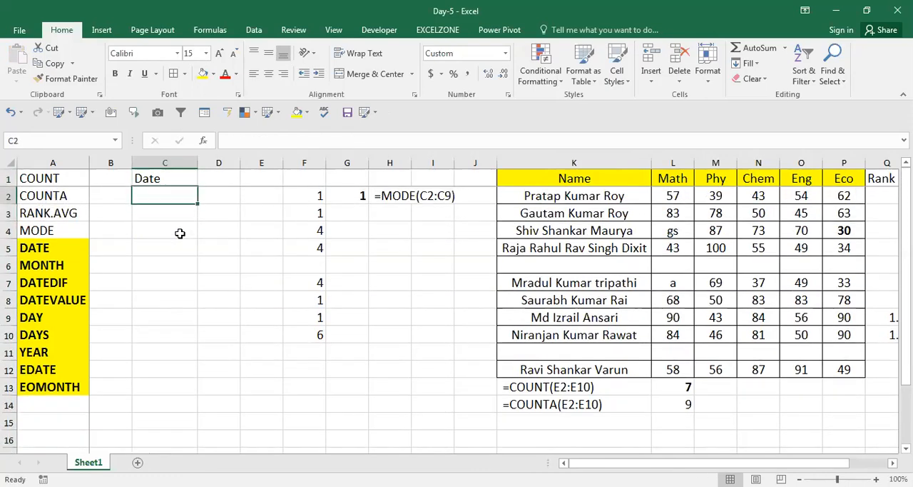
Step: Enter 1jan in C2 and the formula =C2+1 in C3
type("1jan")
key("Return")
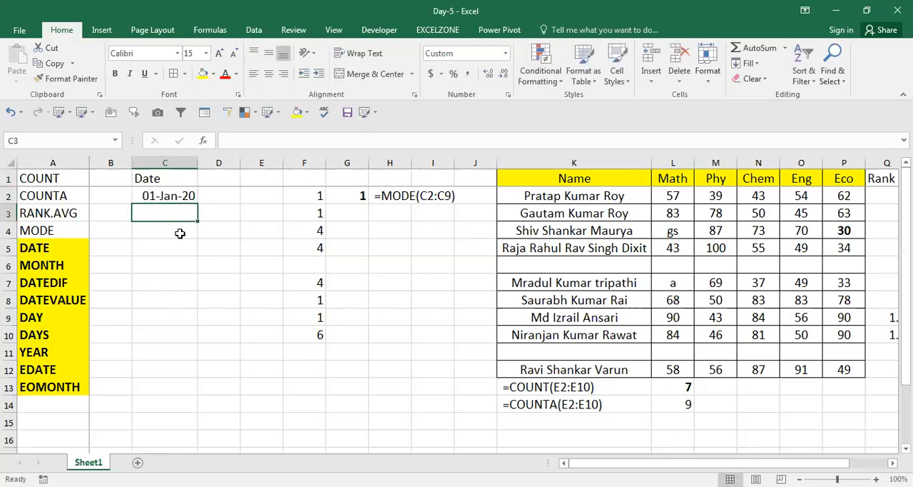
type("=C2+1")
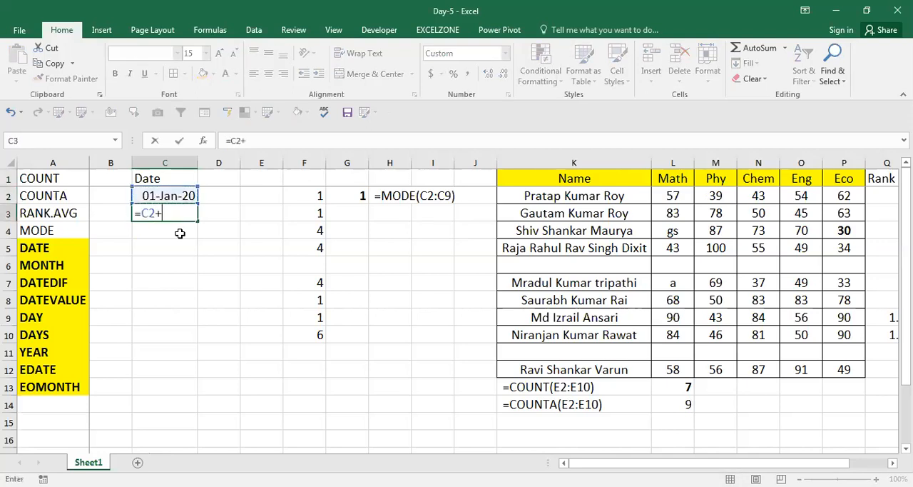
key("Return")
Step: Fill the next-day formula from C3 down through C21 and copy the filled range
key("Up")
key("shift+Down")
key("shift+Down")
key("shift+Down")
key("shift+Down")
key("shift+Down")
key("shift+Down")
key("shift+Down")
key("shift+Down")
key("shift+Down")
key("shift+Down")
key("shift+Down")
key("shift+Down")
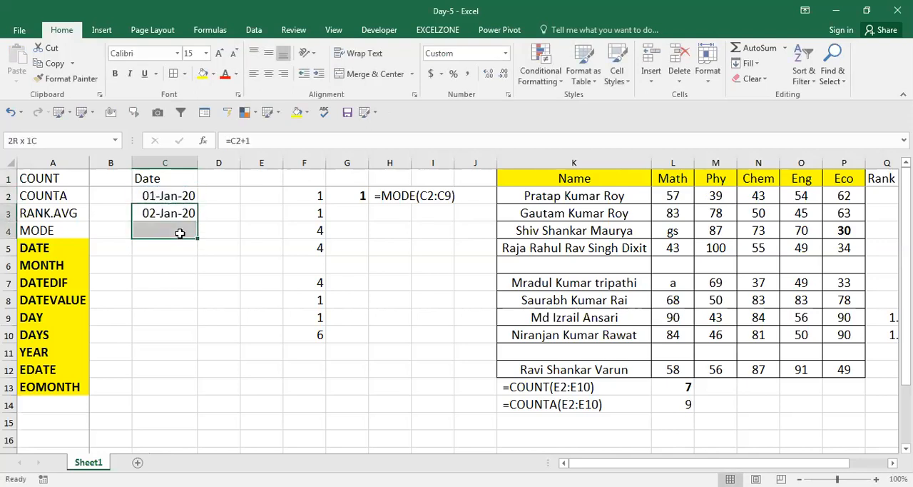
key("shift+Down")
key("shift+Down")
key("shift+Down")
key("shift+Down")
key("shift+Down")
key("shift+Down")
key("ctrl+d")
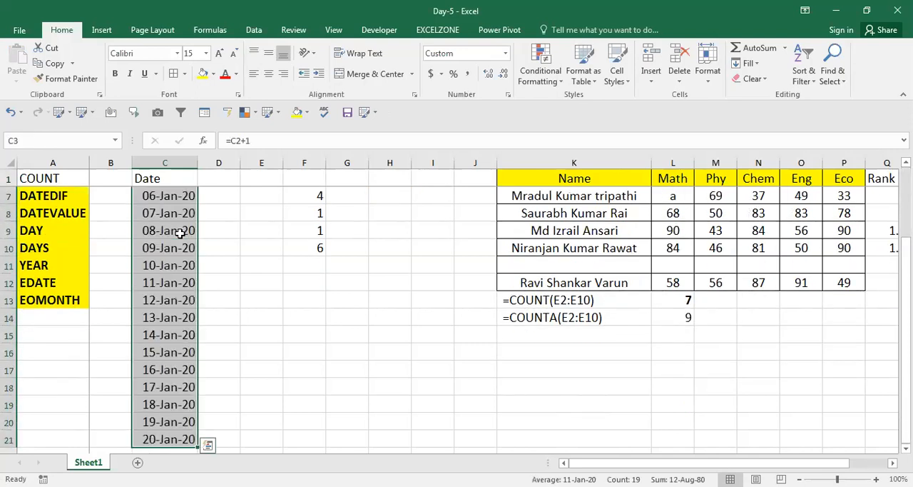
key("ctrl+c")
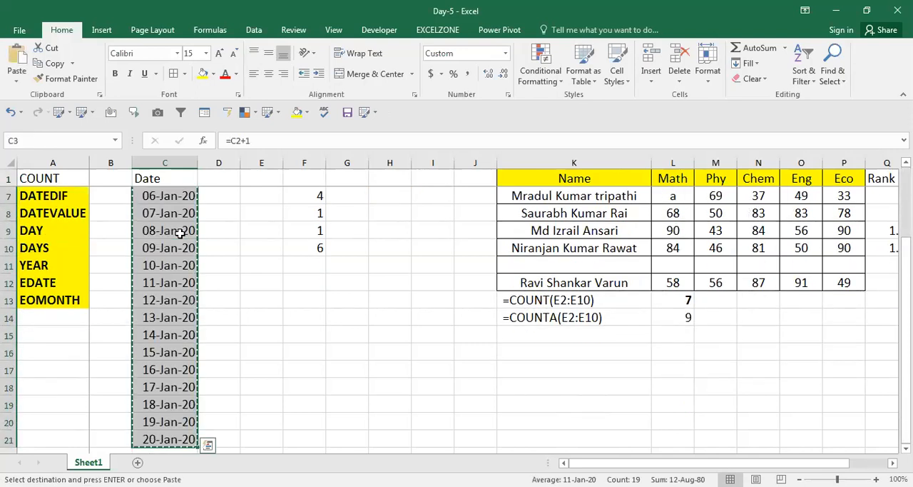
Step: Insert five blank columns before column F, shifting the MODE example and marks table over
key("ctrl+Up")
key("Right")
key("Right")
key("Right")
key("ctrl+space")
type("+")
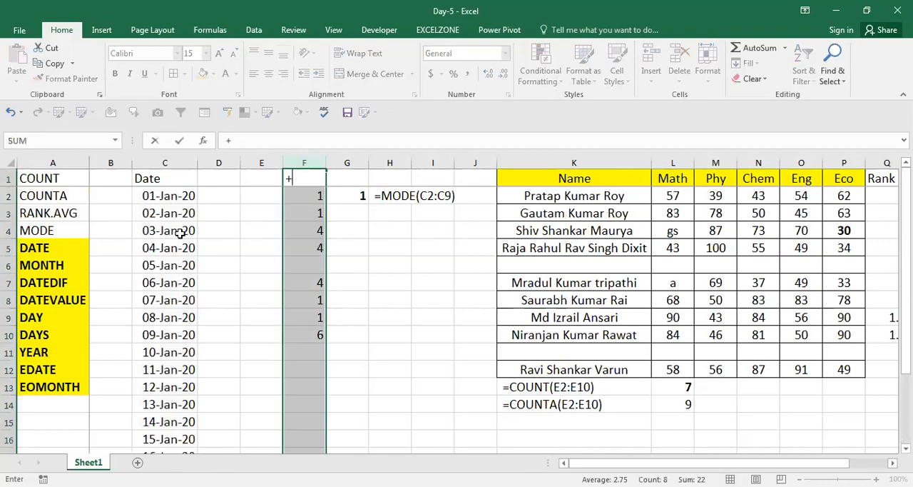
key("Escape")
key("ctrl+shift+plus")
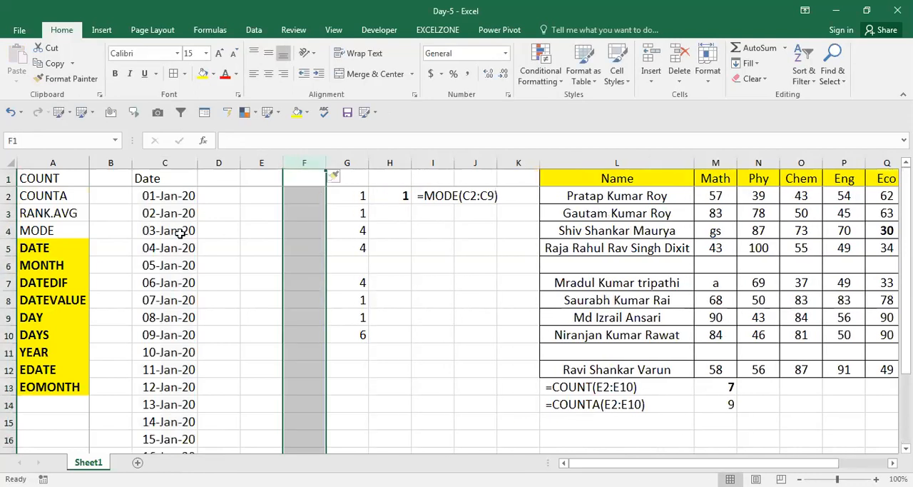
key("ctrl+shift+plus")
key("ctrl+shift+plus")
key("ctrl+shift+plus")
Step: Enter the headers DD, MM and YY in E1, F1 and G1
key("Left")
key("Left")
key("Right")
key("Right")
key("Left")
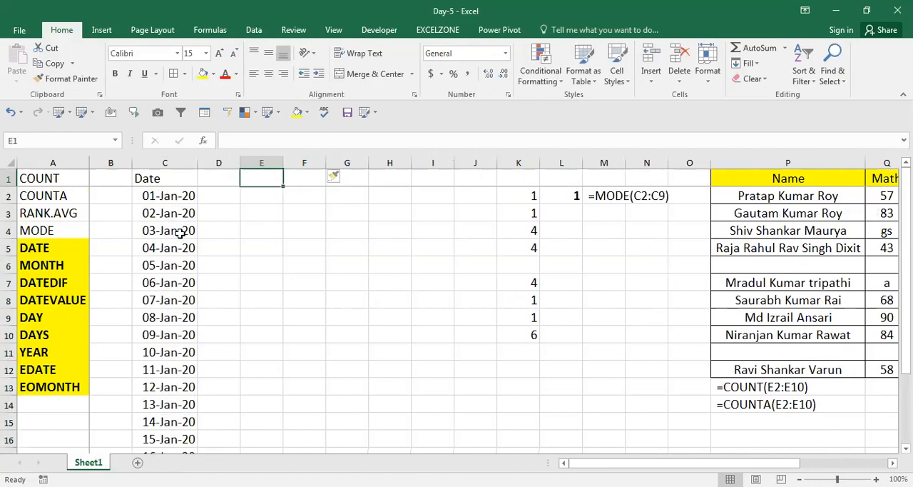
key("Left")
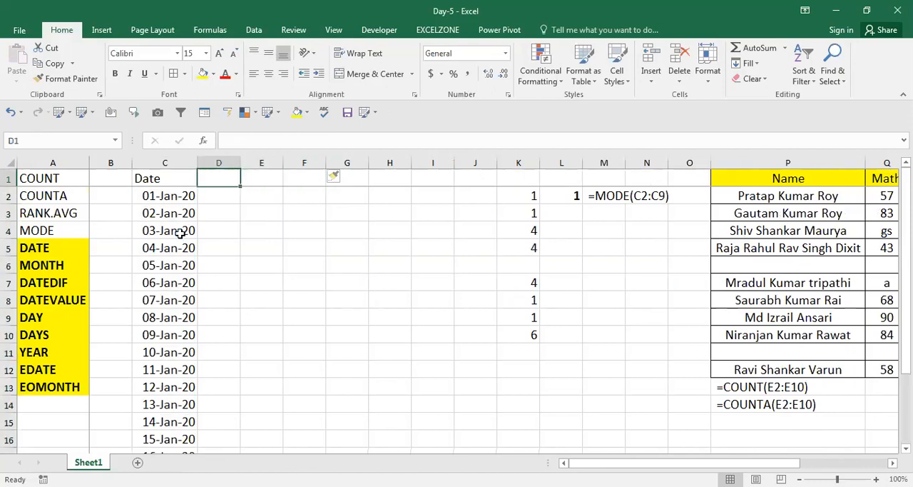
key("Right")
key("Right")
key("Left")
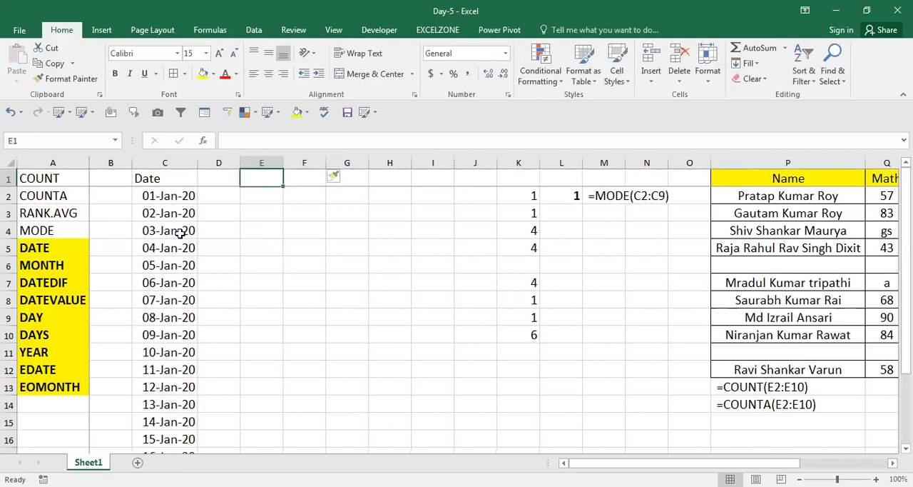
key("Right")
key("Left")
type("DD")
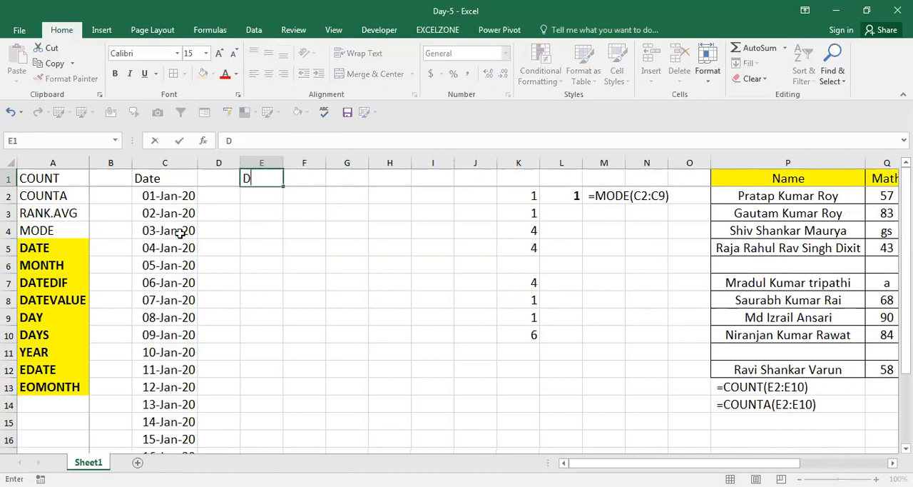
key("Right")
type("MM")
key("Right")
type("YY")
key("Return")
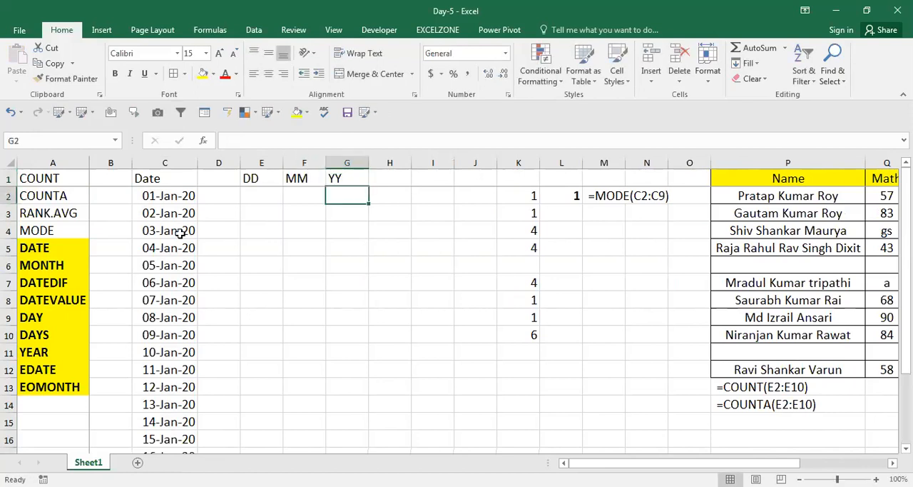
Step: Examine the Date, DD, MM and YY headers in row 1 and the empty cells beneath them
key("Up")
key("Left")
key("Left")
key("Left")
key("Right")
key("Left")
key("Left")
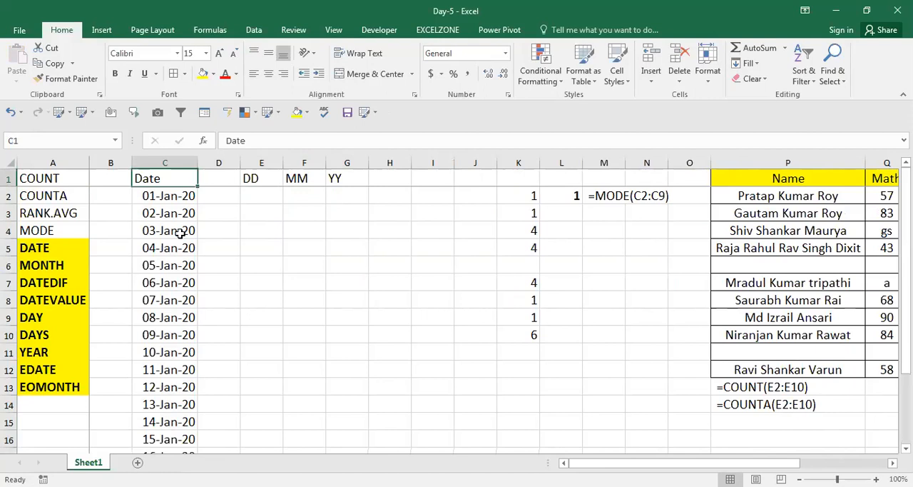
key("Right")
key("Right")
key("Right")
key("Left")
key("Right")
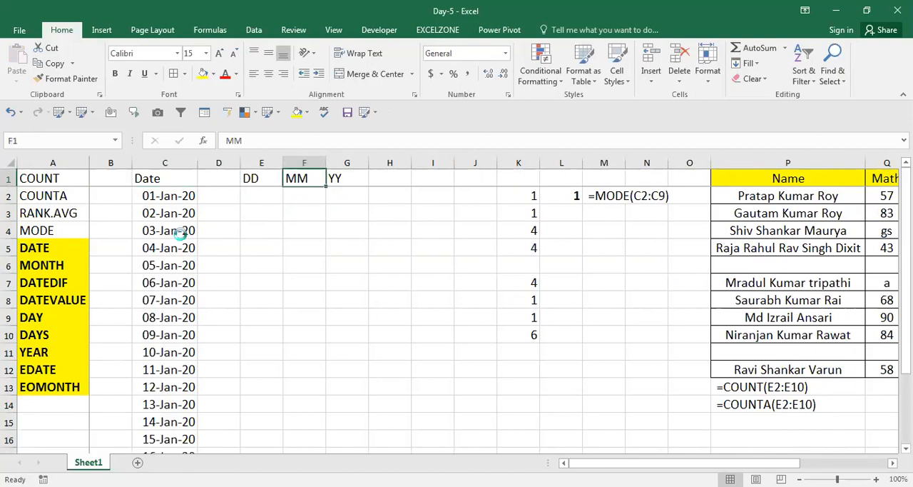
key("Down")
key("Left")
key("Down")
key("Up")
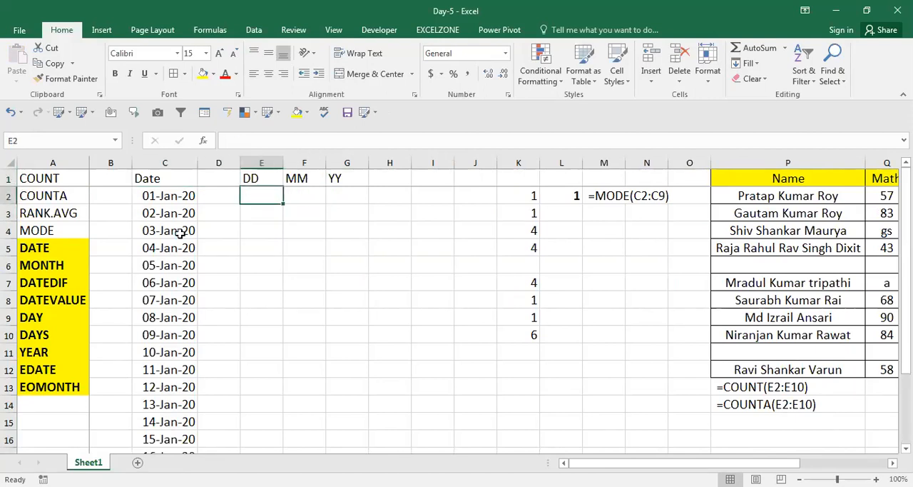
key("Up")
key("Down")
key("Left")
key("Right")
key("Right")
key("Right")
key("Left")
key("Left")
key("Right")
key("Left")
Step: Enter the formula =DAY(C2) in E2 under the DD header
type("=")
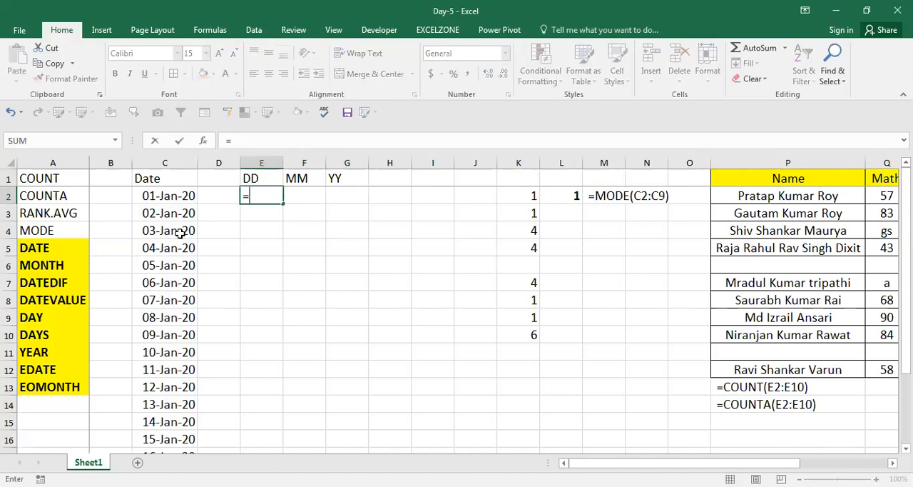
type("DAY(")
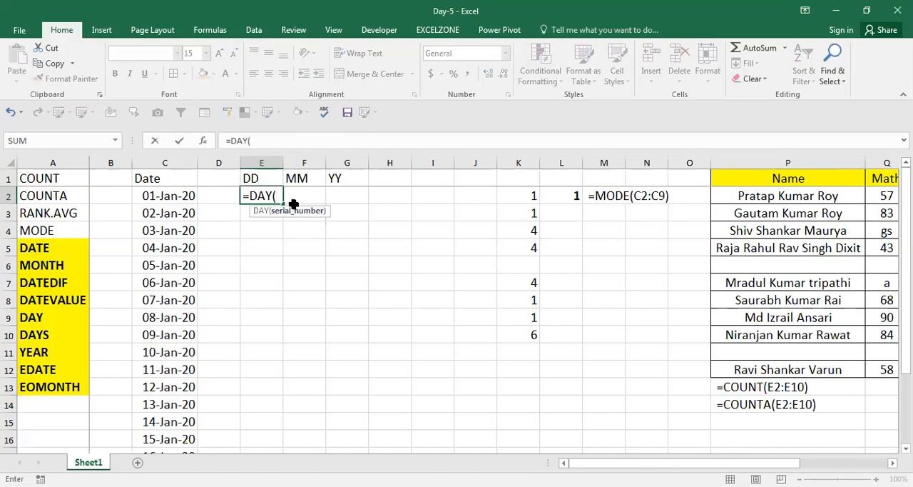
left_click(171, 197)
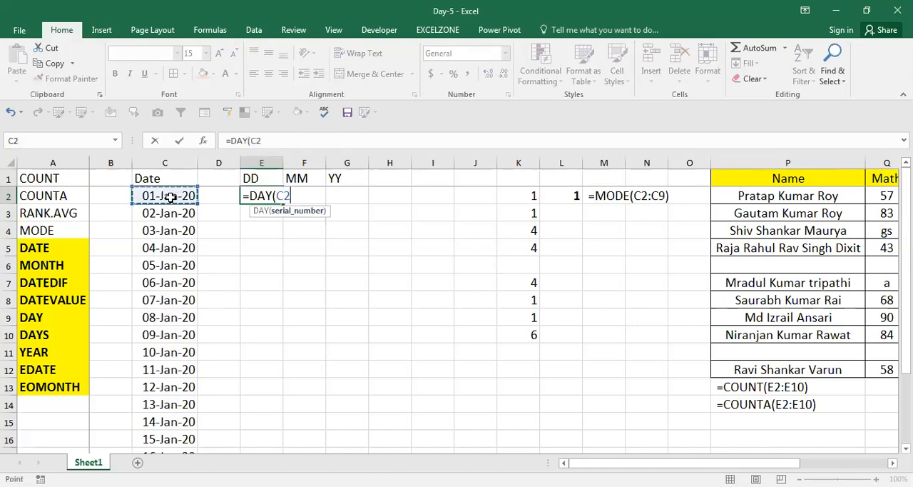
key("ctrl+Return")
Step: Copy the DAY formula from E2 and paste it down the DD column through E21
key("ctrl+c")
key("Left")
key("Down")
key("Left")
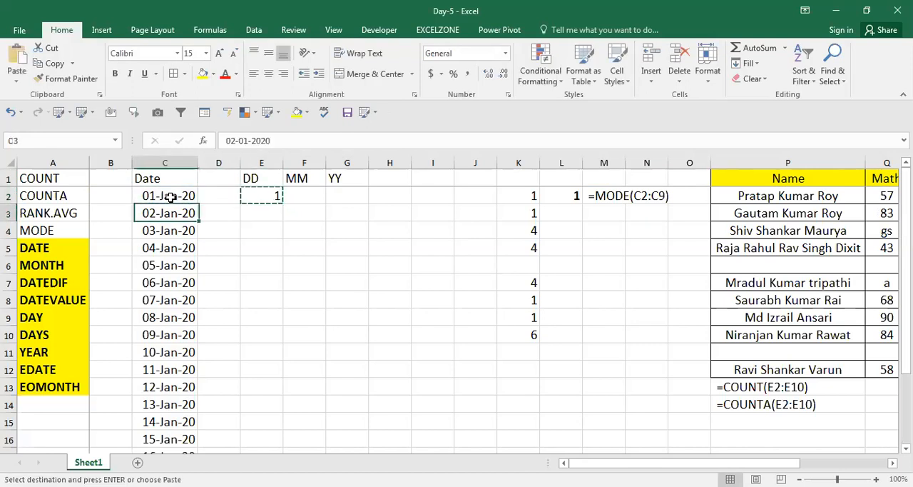
key("ctrl+Down")
key("Right")
Step: Enter a MONTH formula in F2 under the MM header that refers to the date in C2
key("Right")
key("ctrl+shift+Up")
key("Return")
key("ctrl+Up")
key("Right")
key("Down")
key("Down")
key("Up")
type("=")
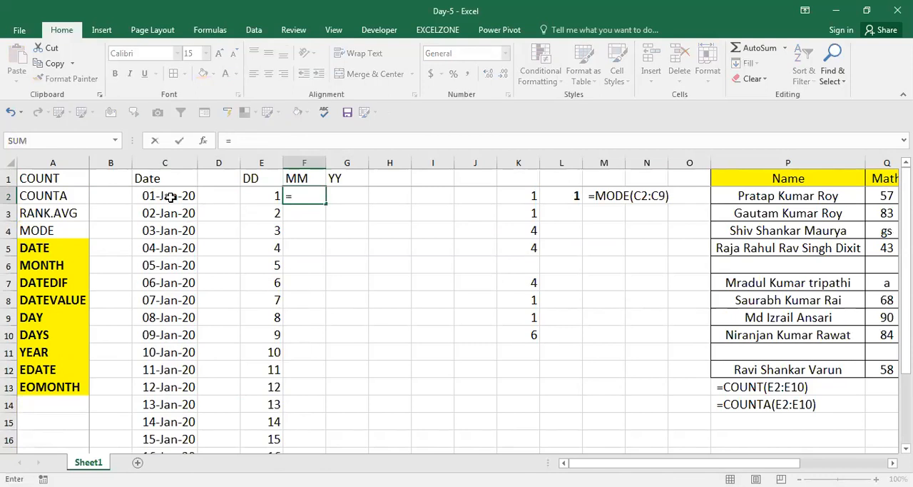
type("MONTH(")
key("Left")
key("Left")
Step: Fill the MONTH formula from F2 down through F21
key("Left")
key("Return")
key("Left")
key("Right")
key("Left")
key("Right")
key("Left")
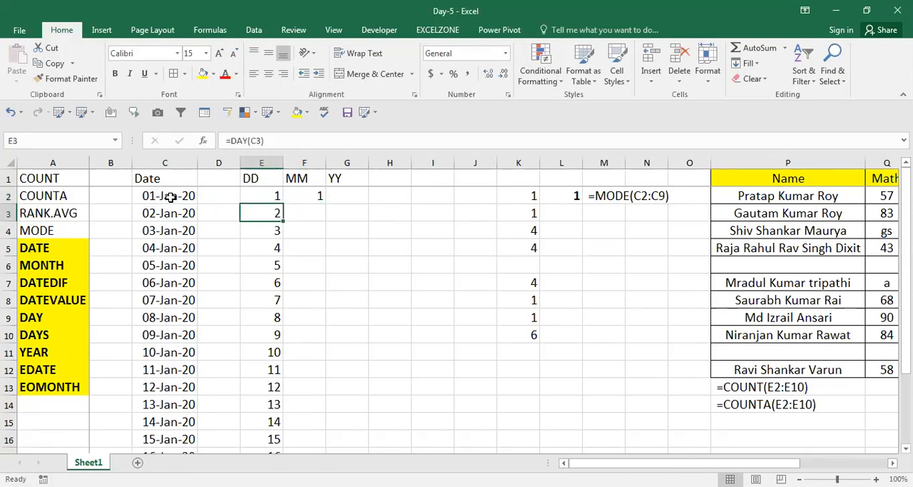
key("Right")
key("Down")
key("Down")
key("Down")
key("Down")
key("Down")
key("Down")
key("Down")
key("Down")
key("Down")
key("Down")
key("Down")
key("Down")
key("Down")
key("Down")
key("Down")
key("Down")
key("Down")
key("Down")
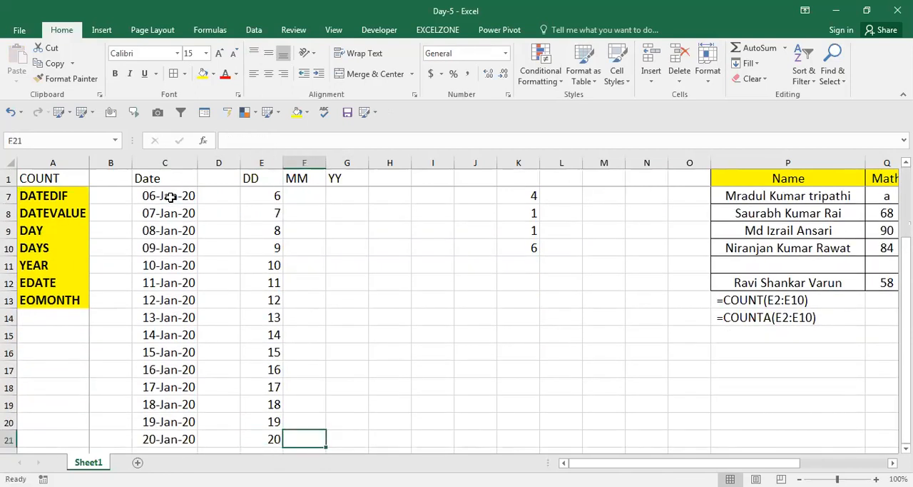
key("ctrl+shift+Up")
key("ctrl+d")
Step: Enter a YEAR formula in G2 under the YY header that refers to the date in C2
key("ctrl+Up")
key("Down")
key("Right")
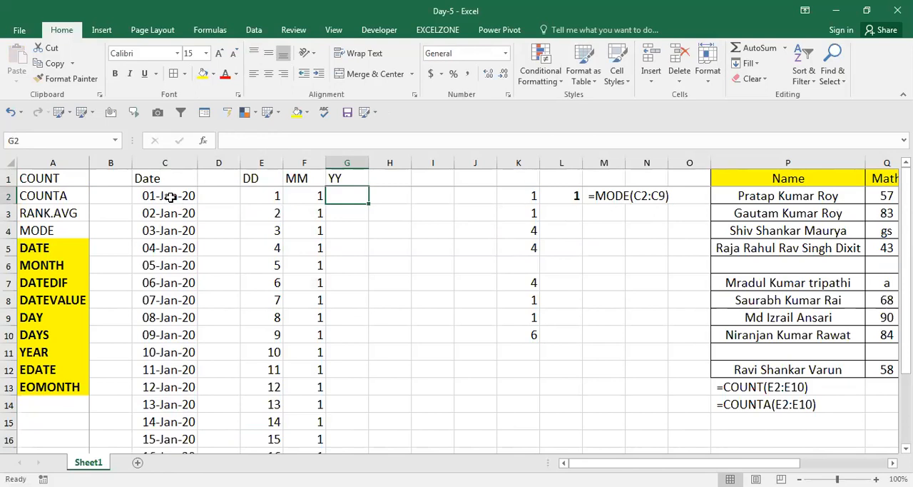
type("=")
left_click(170, 197)
type("A")
key("BackSpace")
key("BackSpace")
key("BackSpace")
type("Y")
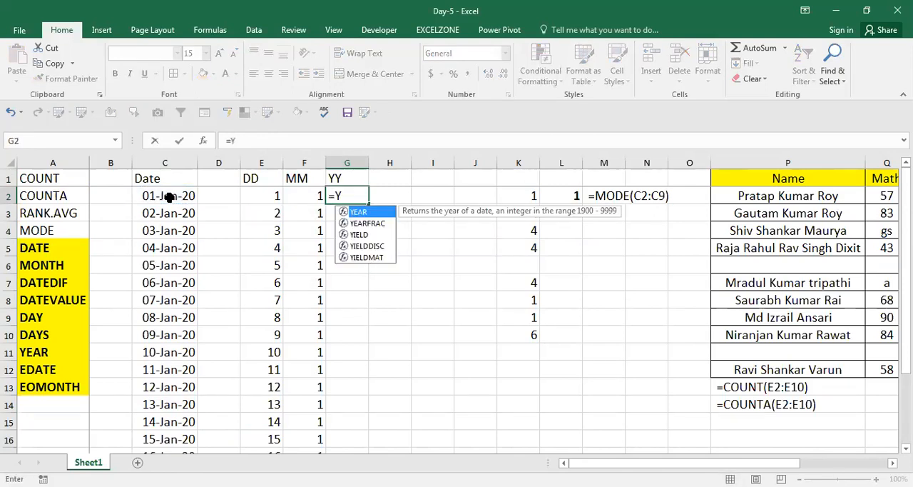
key("Tab")
key("Left")
key("Left")
key("Left")
key("Left")
key("Return")
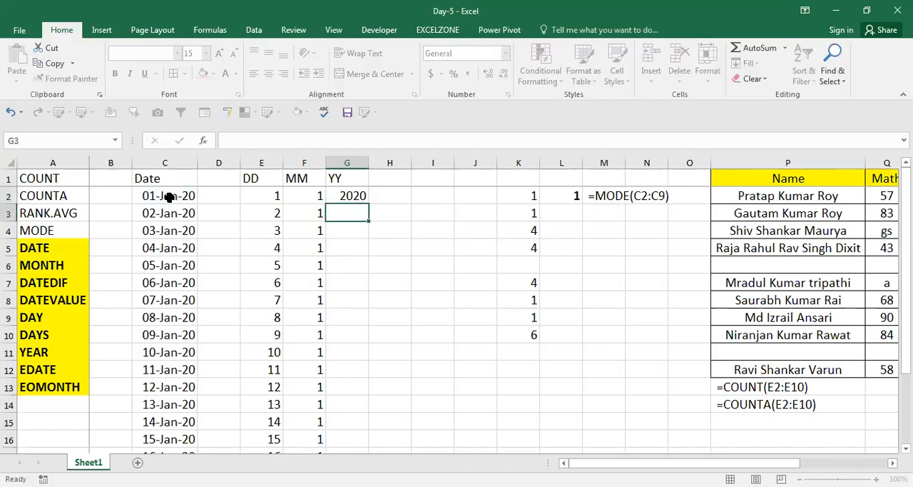
Step: Fill the YEAR formula from G2 down through G21
key("Left")
key("ctrl+Down")
key("Right")
key("ctrl+shift+Up")
key("ctrl+d")
Step: Examine the date-part formulas in row 2 under the DD, MM and YY headers
key("Up")
key("ctrl+Up")
key("Down")
key("Down")
key("Up")
key("Left")
key("Left")
key("Left")
key("Left")
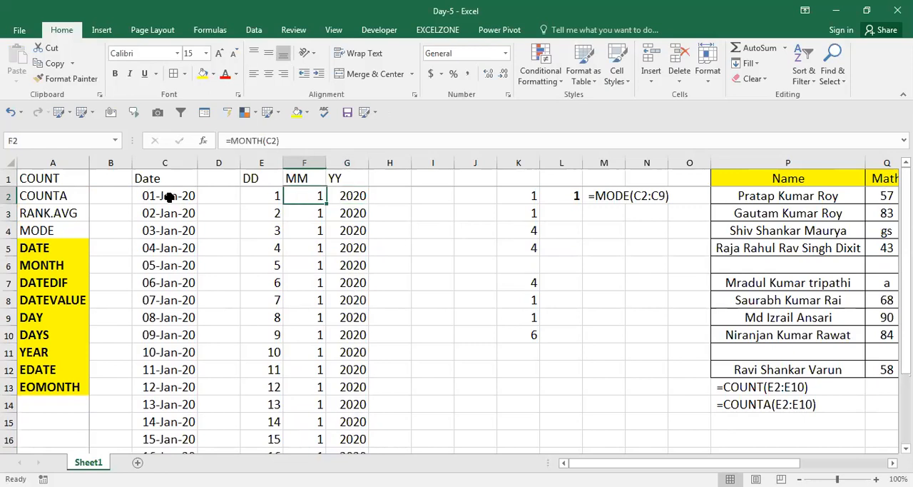
key("Right")
key("Right")
key("Right")
key("Right")
key("Right")
key("Left")
key("Left")
key("Right")
key("Right")
key("Left")
key("Left")
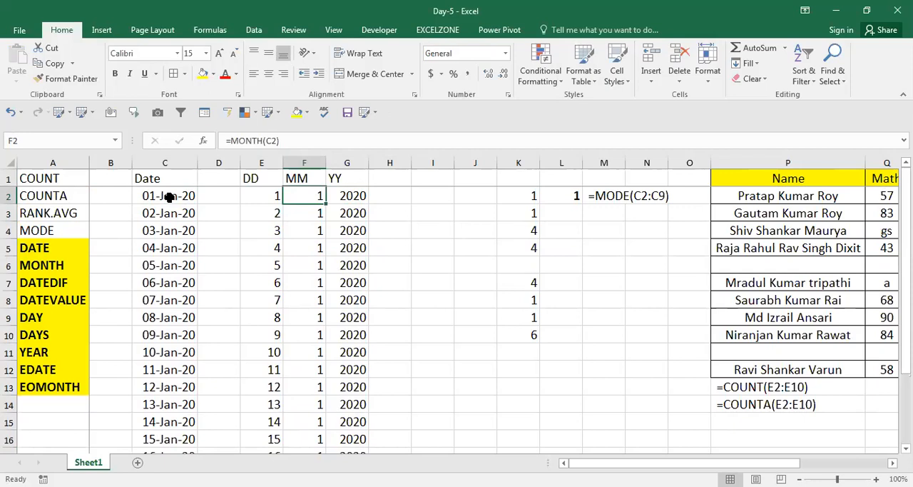
Step: Compare the date in C2 with the day, month and year values beside it in row 2
key("Left")
key("Left")
key("Left")
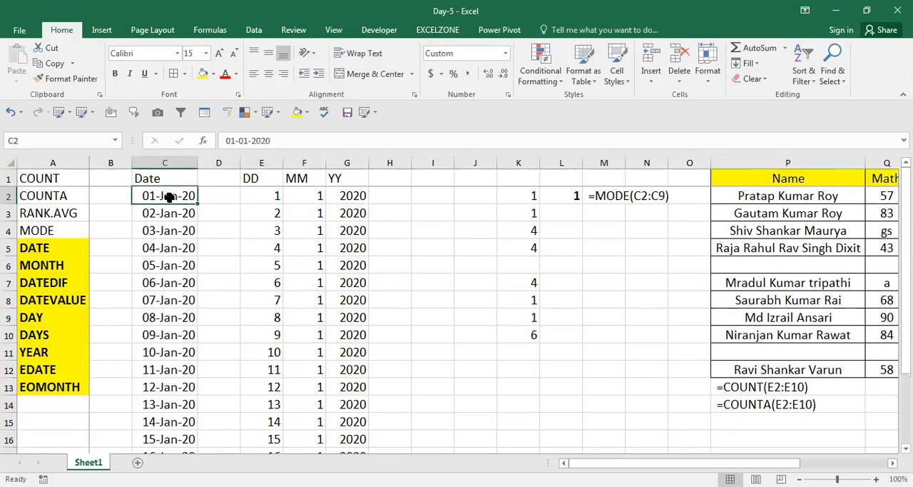
key("Right")
Step: Copy the Date header from C1 into H1, next to the YY header
key("Right")
key("Right")
key("Right")
key("Left")
key("Left")
key("Left")
key("Up")
key("Left")
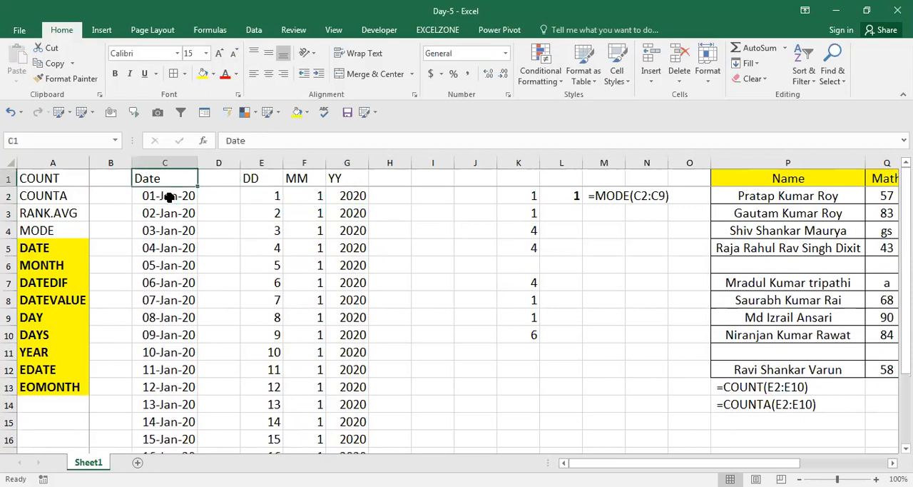
key("ctrl+c")
key("Right")
key("Right")
key("Right")
key("Right")
key("Right")
key("ctrl+v")
key("Escape")
Step: Enter a DATE formula in H2 that combines the year in G2, month in F2 and day in E2
key("Down")
key("Down")
key("Up")
type("=DA")
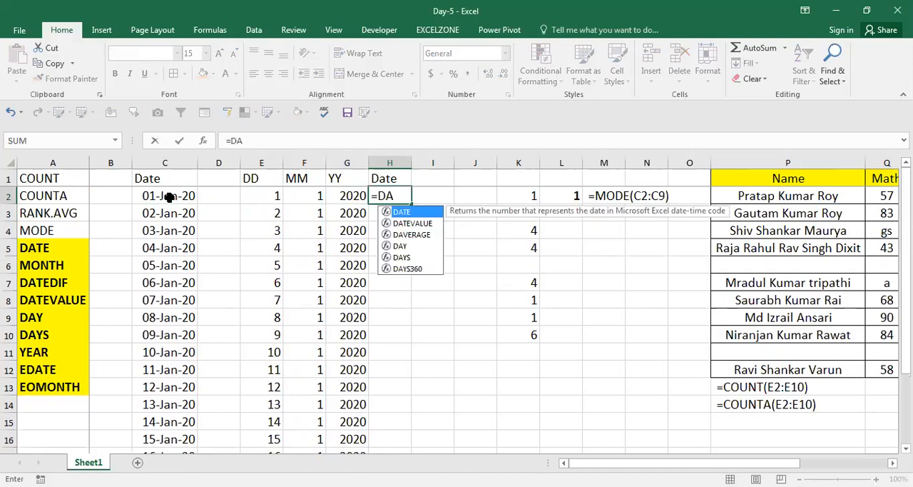
key("Tab")
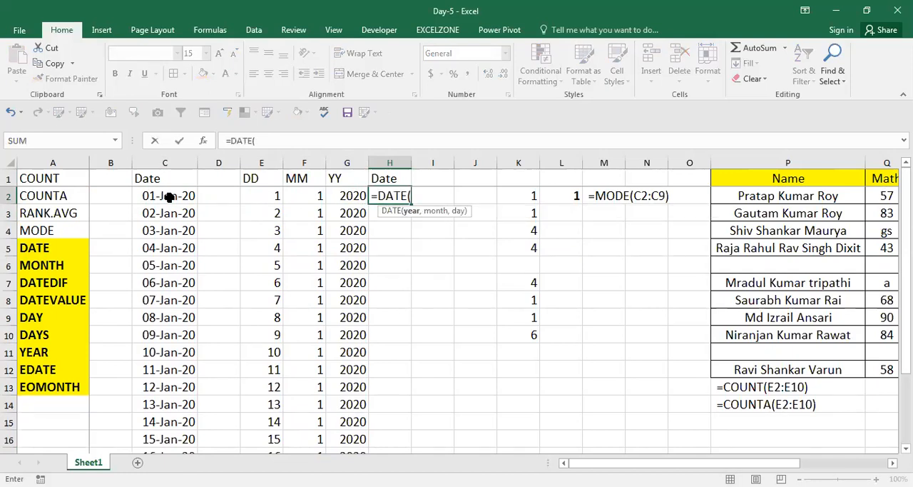
key("Left")
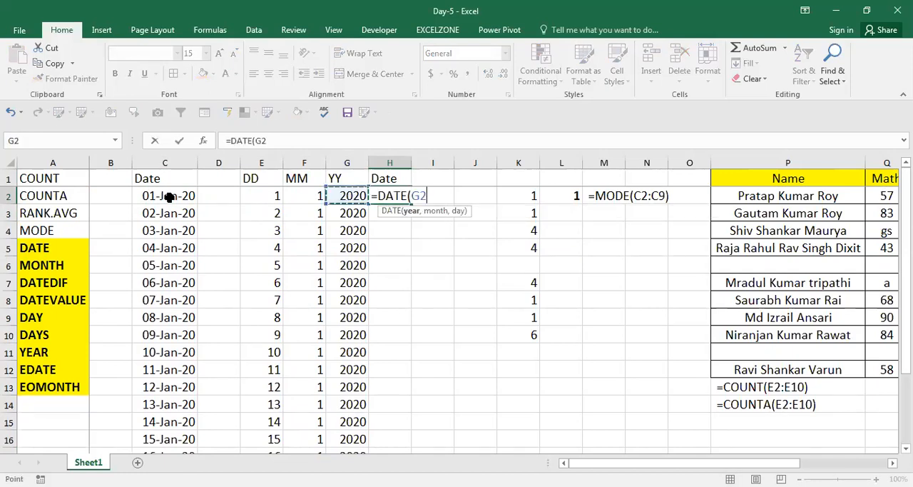
type(",")
key("Left")
key("Left")
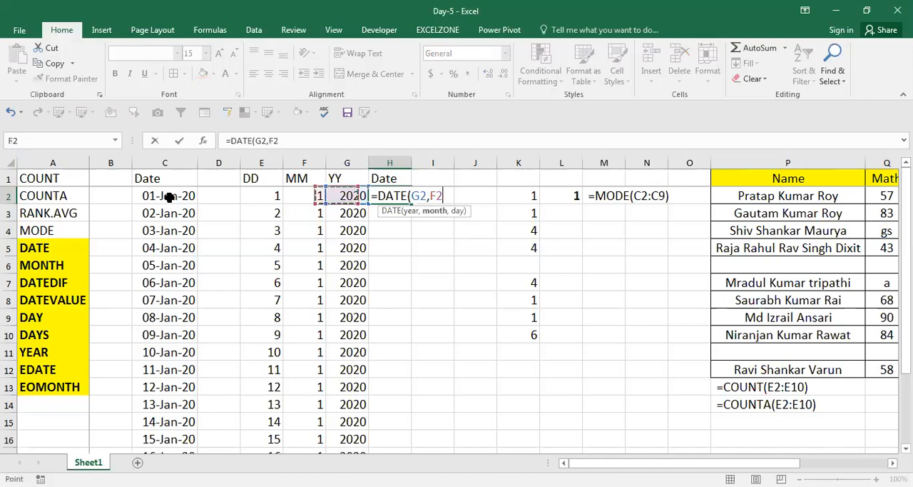
type(",")
key("Left")
key("Left")
key("Left")
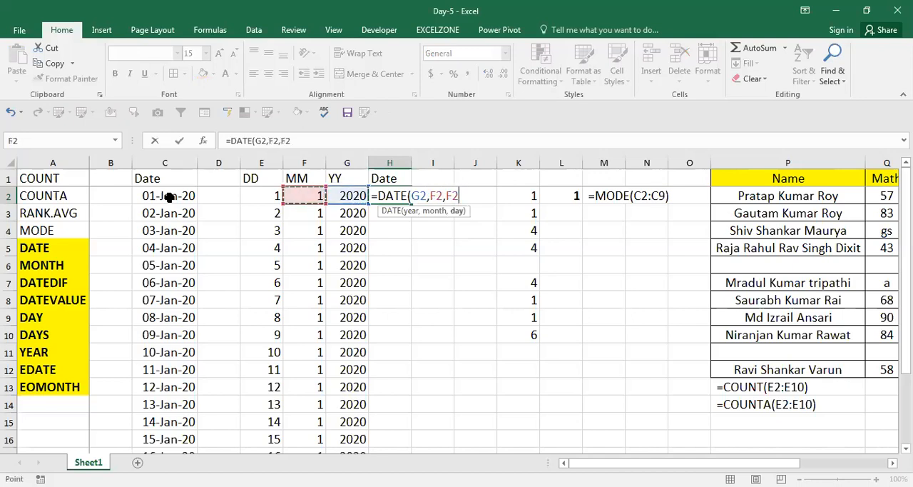
key("Return")
Step: Fill the DATE formula from H2 down through H21
key("ctrl+c")
key("Left")
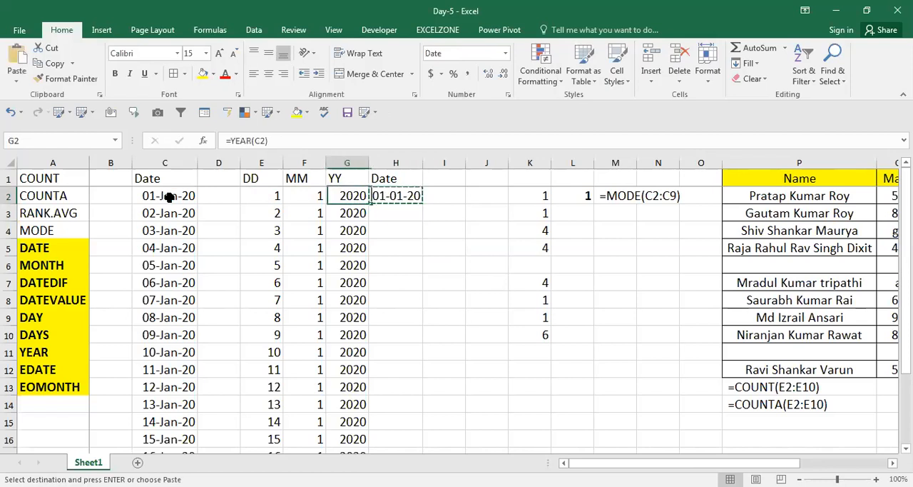
key("ctrl+Down")
key("Right")
key("ctrl+shift+Up")
key("Return")
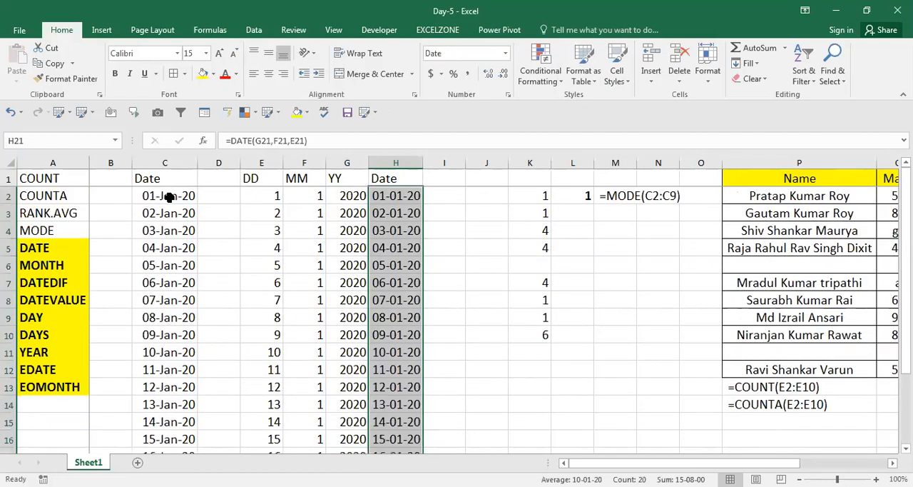
Step: Compare the rebuilt dates in column H with the day, month and year columns they are made from
key("ctrl+Up")
key("Left")
key("Left")
key("Left")
key("Left")
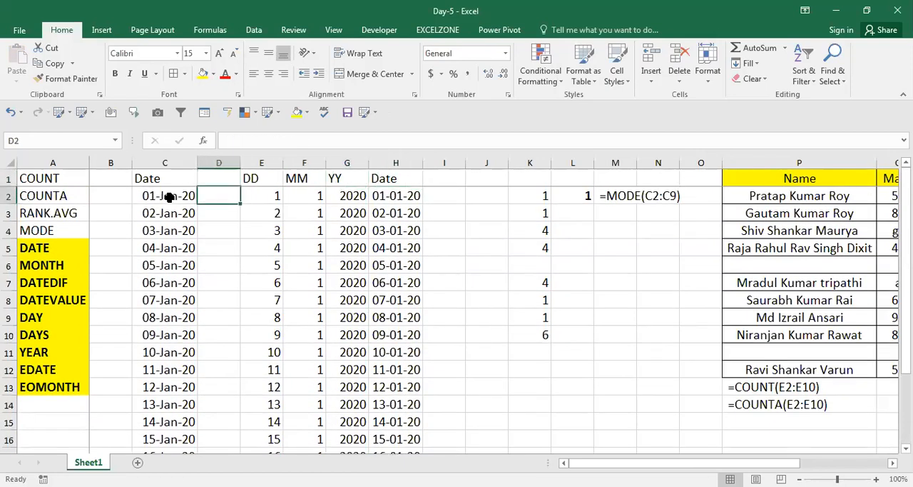
key("Down")
key("Right")
key("Right")
key("Right")
Step: Format the dates in H2:H21 with the 14-Mar-12 date type
key("Right")
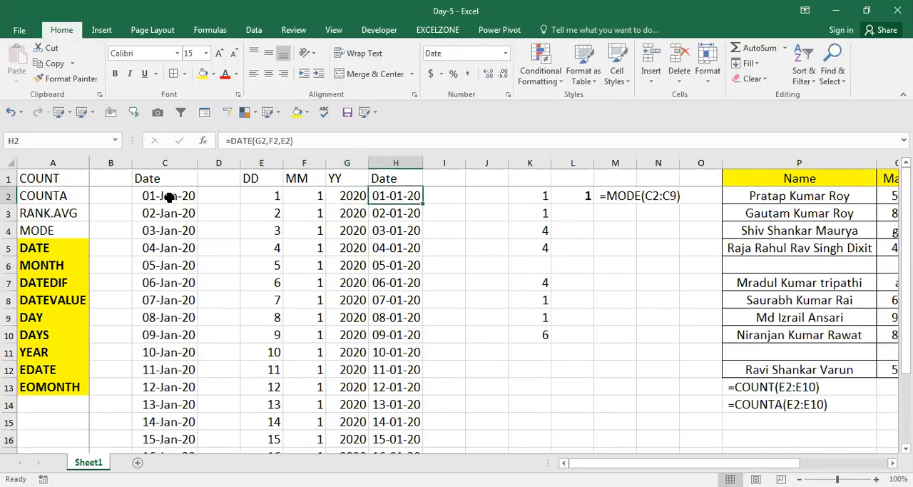
key("Left")
key("Left")
key("Left")
key("Left")
key("Right")
key("Right")
key("Right")
key("Right")
key("ctrl+shift+Down")
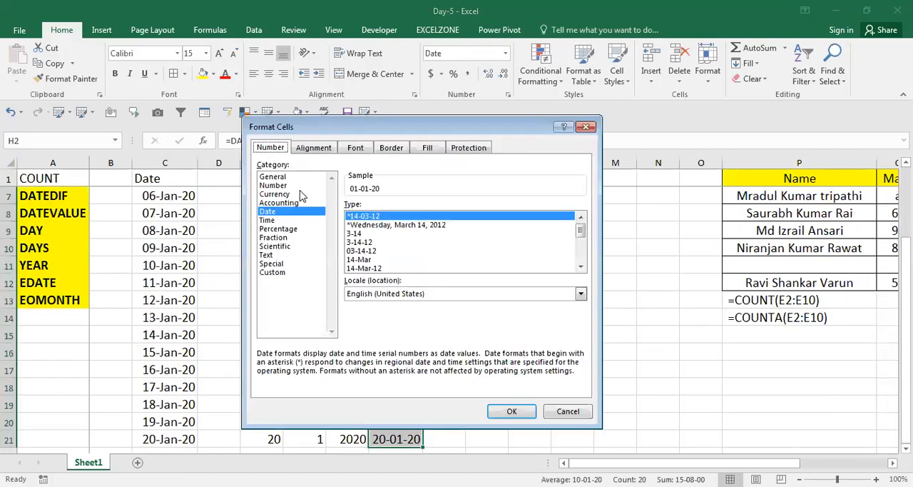
left_click(361, 259)
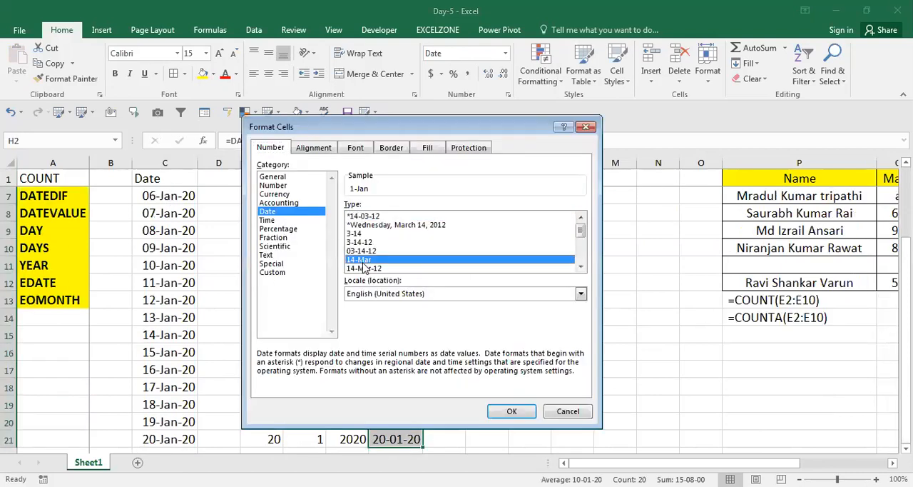
left_click(363, 269)
key("Return")
Step: Examine the cell references of the DATE formulas row by row from H2 down to H10
key("ctrl+Up")
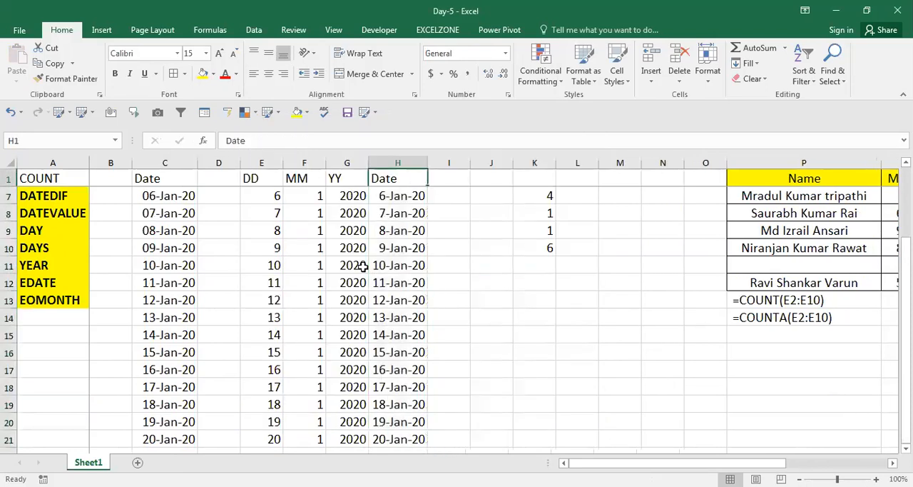
key("Down")
key("Down")
key("Down")
key("Up")
key("Up")
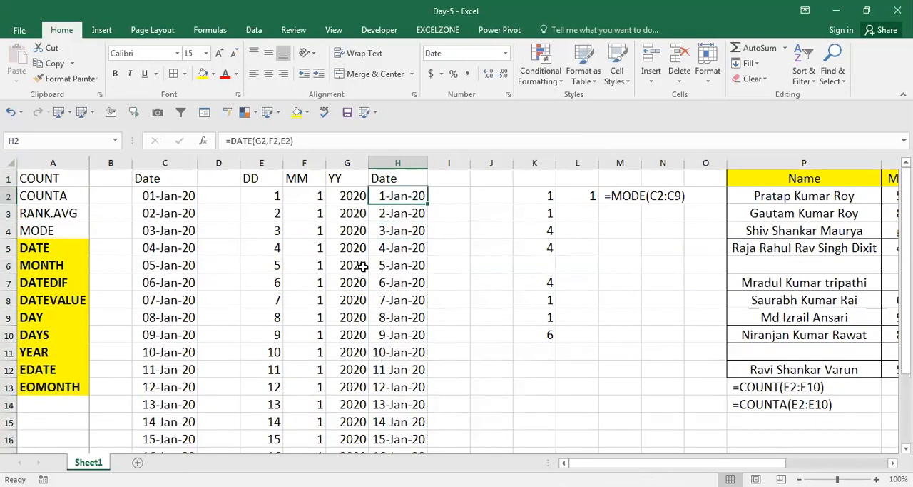
key("F2")
key("Return")
key("F2")
key("Return")
key("F2")
key("Return")
key("F2")
key("Return")
key("F2")
key("Return")
key("F2")
key("Return")
key("F2")
key("Return")
key("F2")
key("Return")
key("F2")
key("Escape")
Step: Examine the DAY formula in E10 and how the DATE formula in H10 uses the row's year, month and day
key("Left")
key("Left")
key("Left")
key("Left")
key("Left")
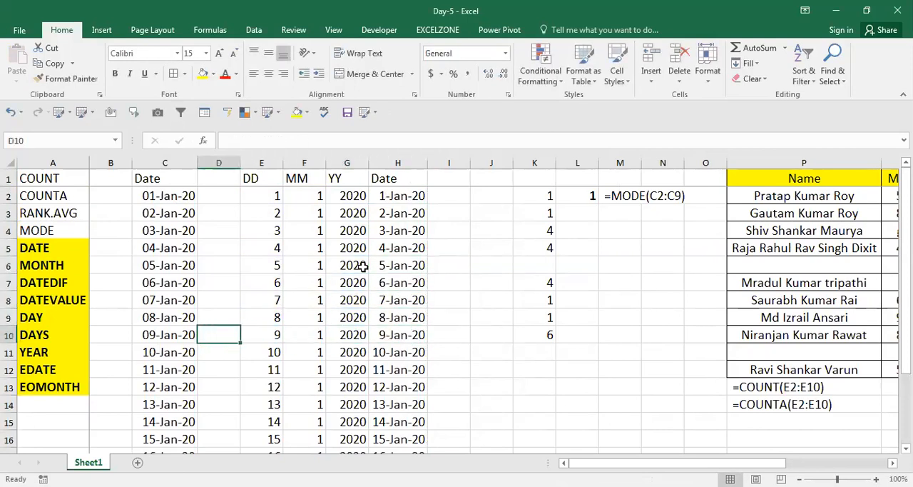
key("Right")
key("Right")
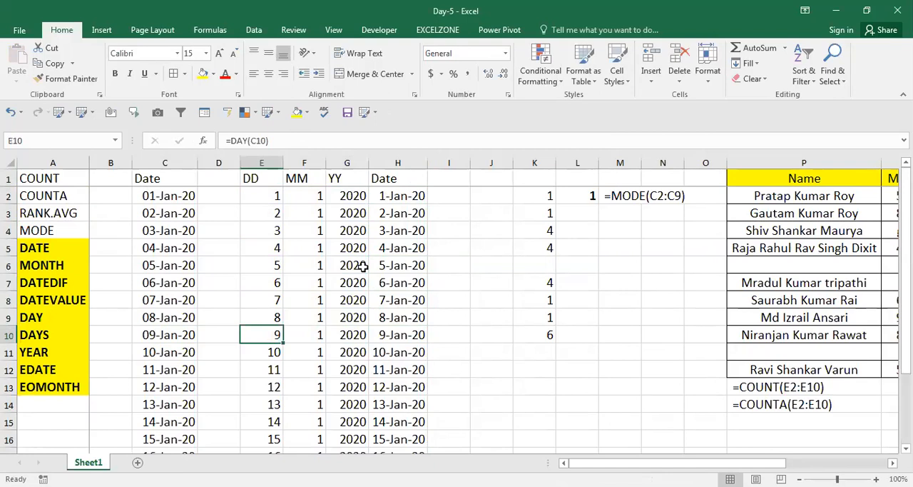
key("Right")
key("Right")
key("Right")
key("F2")
key("Escape")
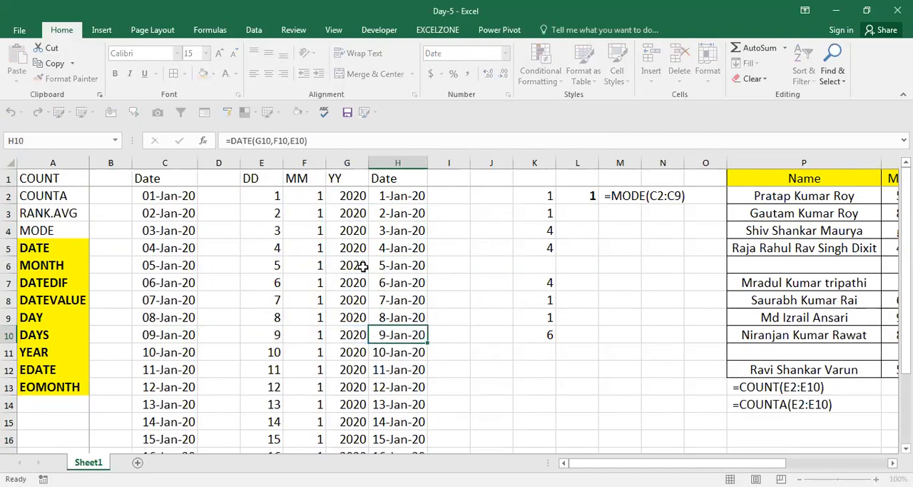
key("F2")
key("Escape")
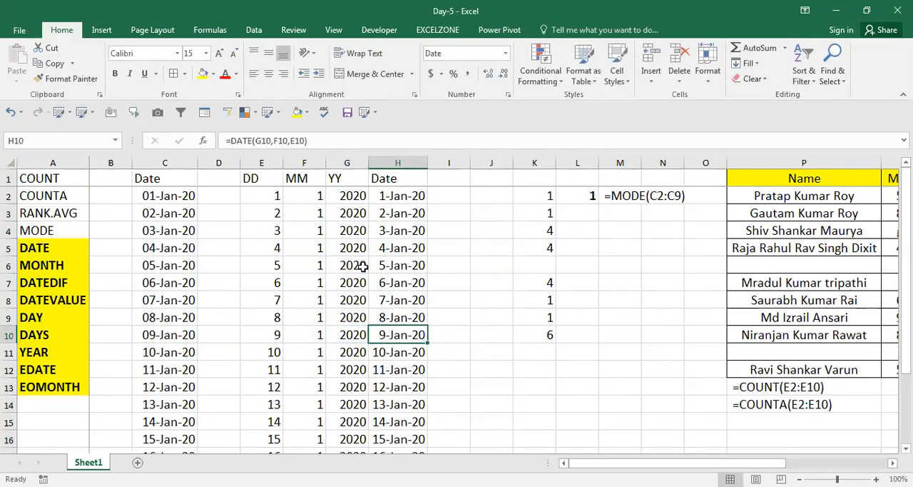
key("F2")
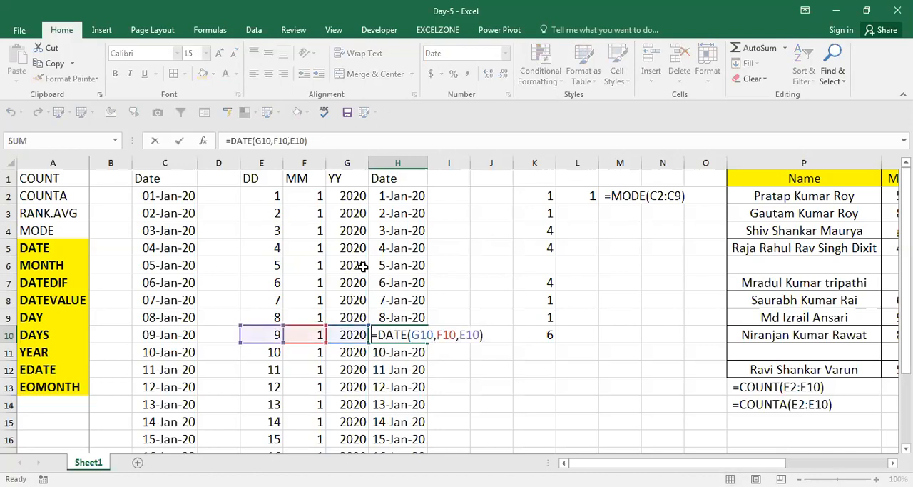
key("Escape")
Step: Copy the DATE formula from H2 into I2 as visible text
key("ctrl+Up")
key("Down")
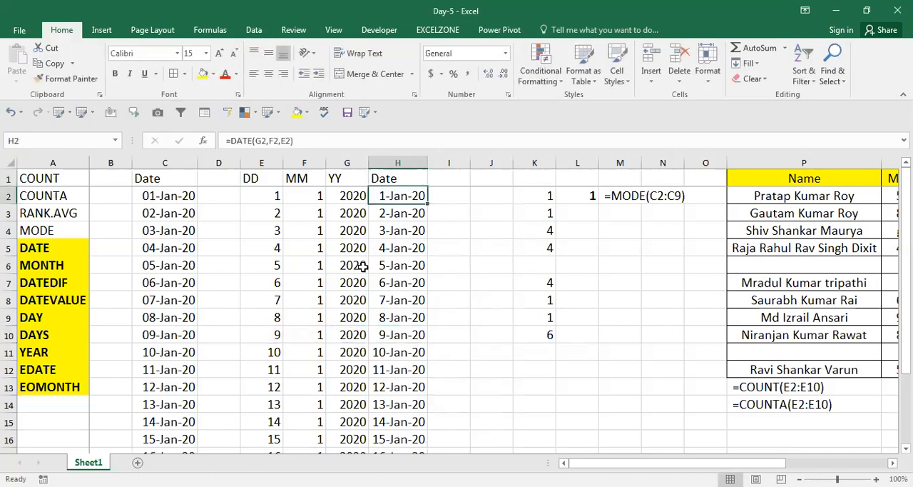
key("F2")
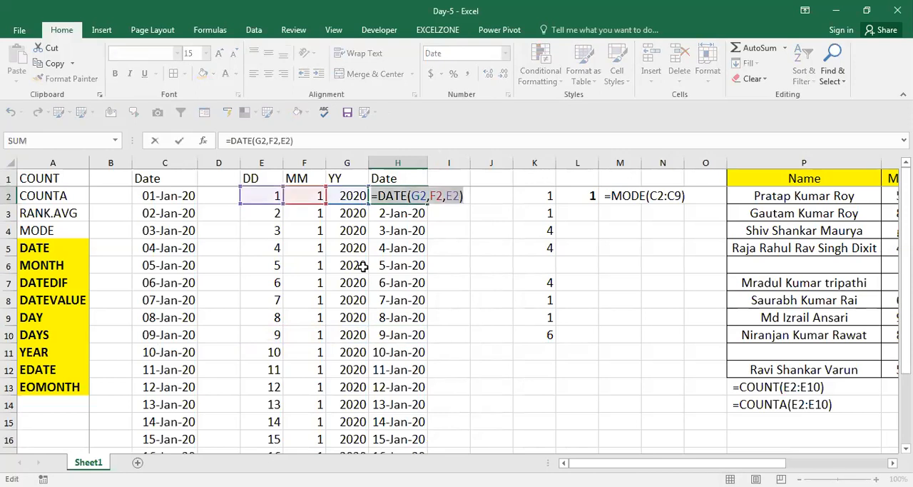
key("Escape")
key("Up")
key("Right")
key("Down")
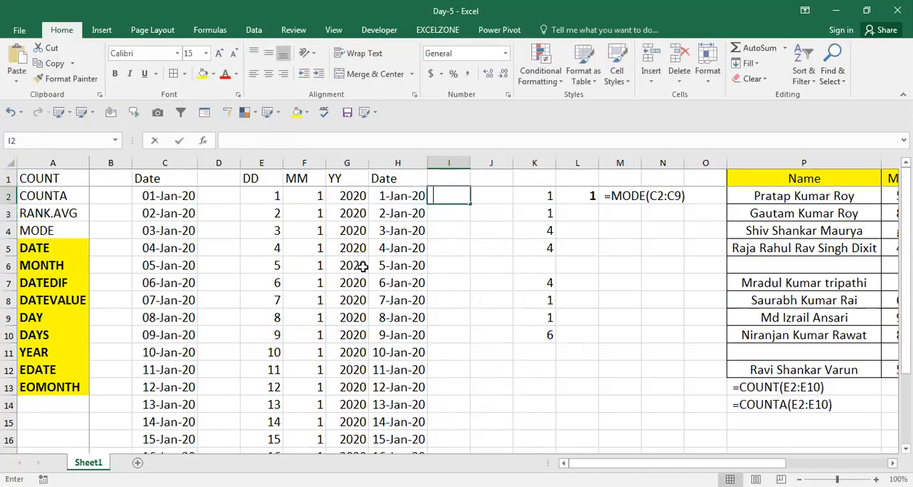
type("=DATE(G2,F2,E2)")
Step: Copy the YEAR formula from G2 into I3 as visible text
key("Left")
key("Left")
type("=YEAR(C2)")
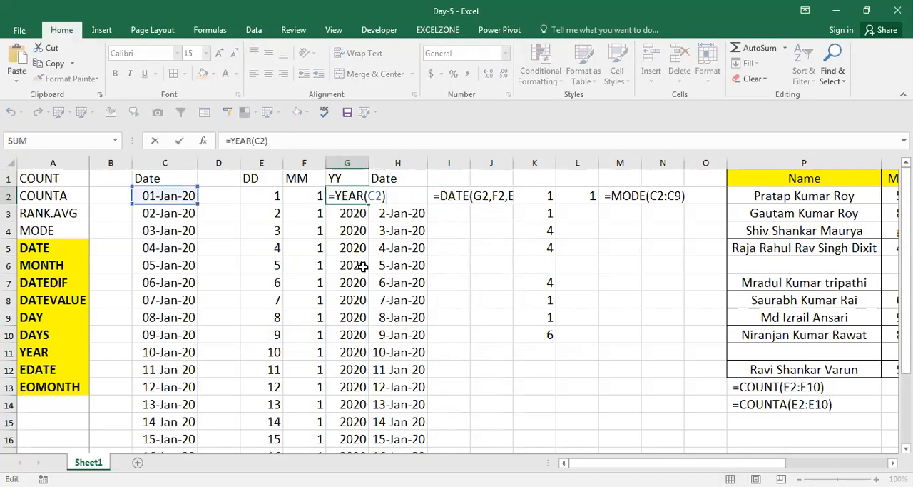
key("Return")
key("Down")
key("Right")
key("Right")
key("Up")
type("=YEAR(C2)")
Step: Copy the MONTH formula from F2 into I4 as visible text
key("Left")
key("Left")
key("Up")
key("Left")
key("Left")
key("Right")
key("F2")
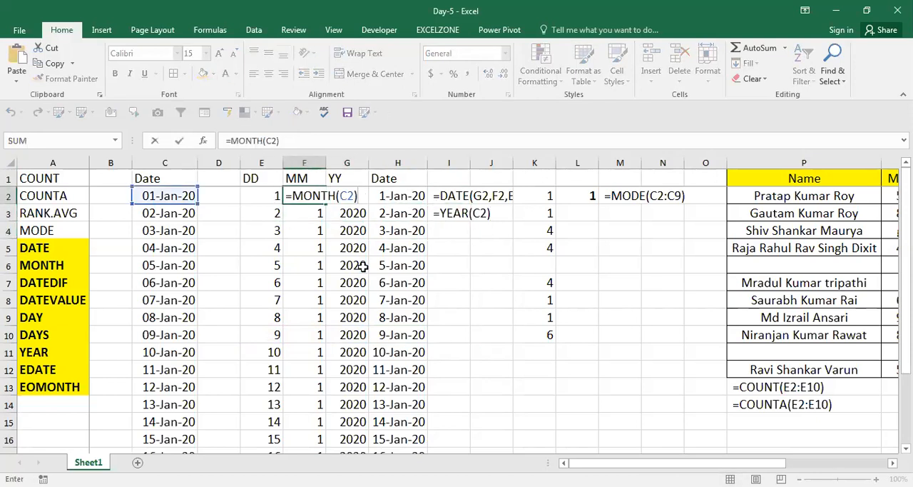
key("shift+Left")
key("Right")
key("Right")
key("Left")
key("Left")
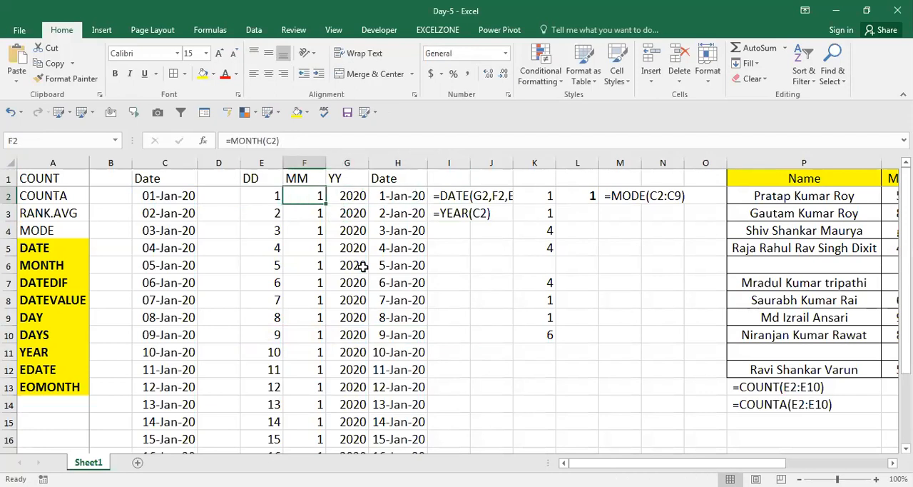
key("F2")
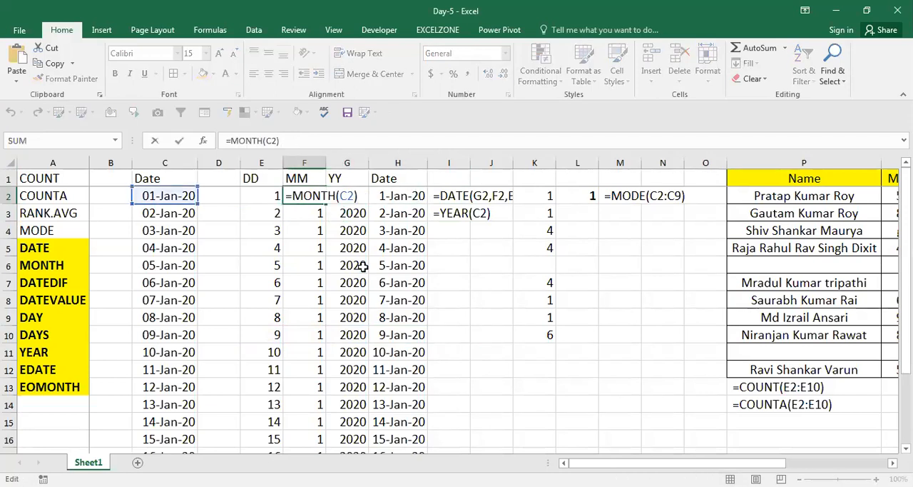
key("shift+Home")
key("ctrl+c")
key("Return")
key("Down")
key("Right")
key("Right")
key("Right")
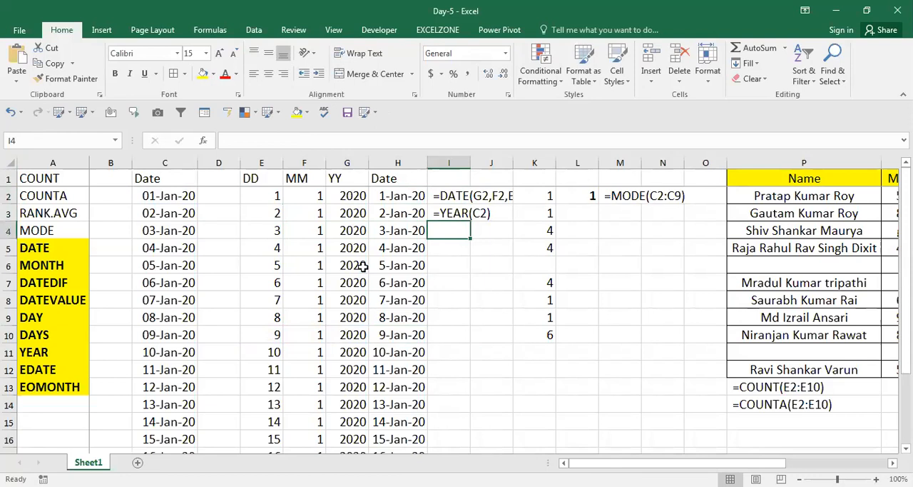
key("ctrl+v")
Step: Copy the DAY formula from E2 into I5 as visible text
key("Left")
key("Left")
key("Left")
key("Up")
key("Up")
key("Left")
key("F2")
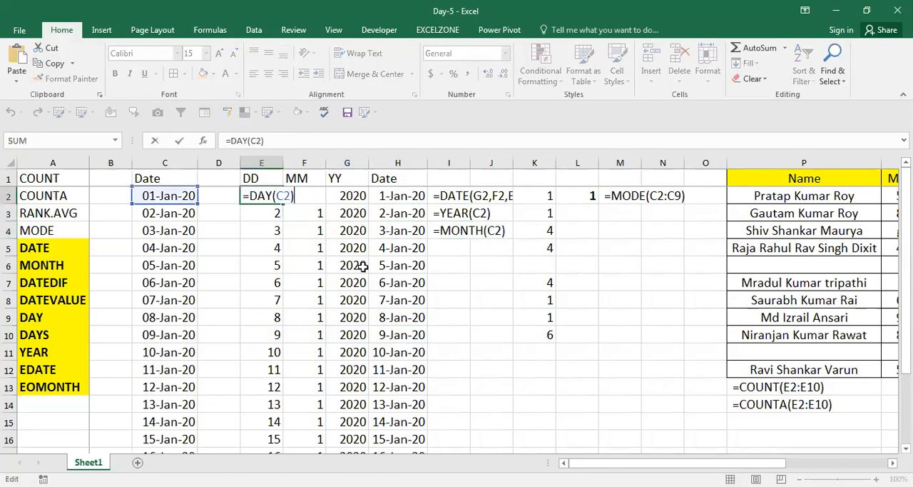
key("shift+Home")
key("ctrl+c")
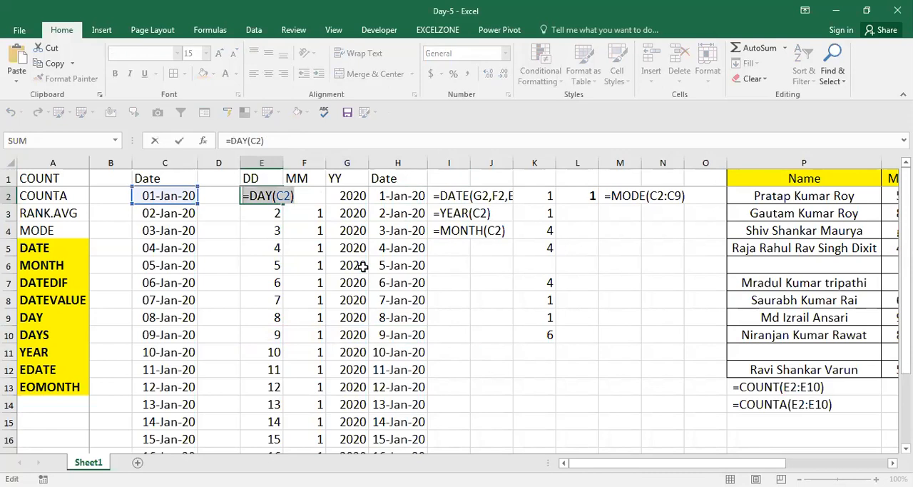
key("Escape")
key("Right")
key("Right")
key("Right")
key("Right")
key("Down")
key("Down")
key("Down")
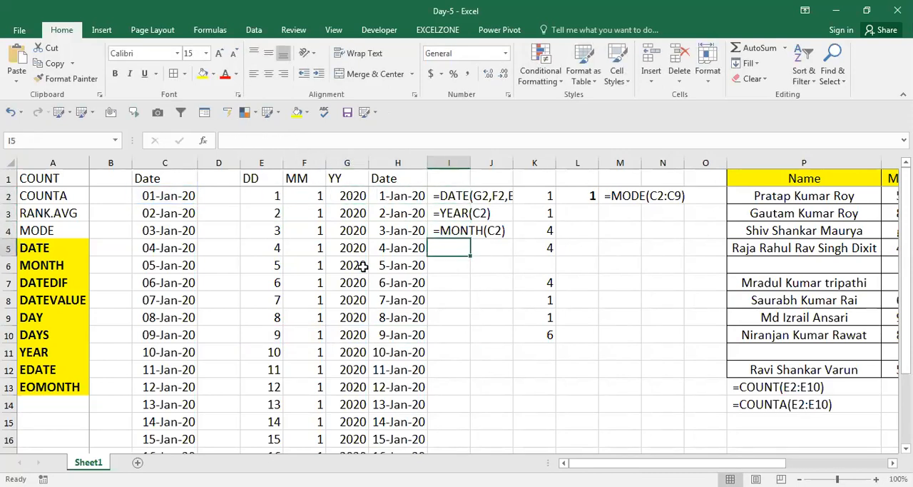
key("ctrl+v")
key("Return")
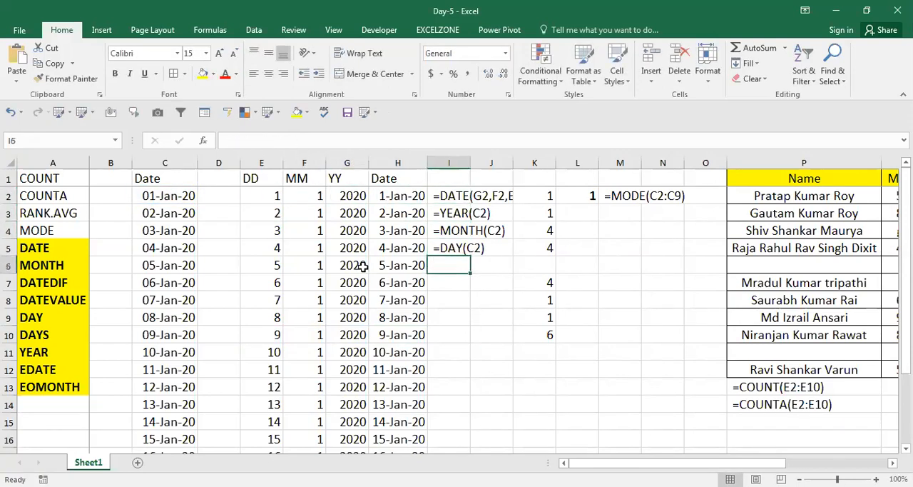
key("Left")
key("Left")
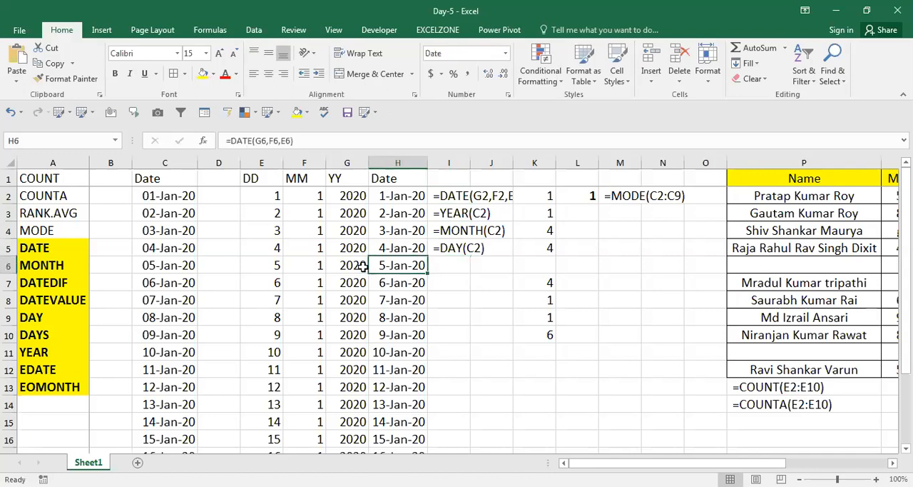
Step: Review the DAY, MONTH, YEAR and DATE formulas across the rows of columns E to H
key("Left")
key("Right")
key("Right")
key("Right")
key("Right")
key("Left")
key("Left")
key("Left")
key("Up")
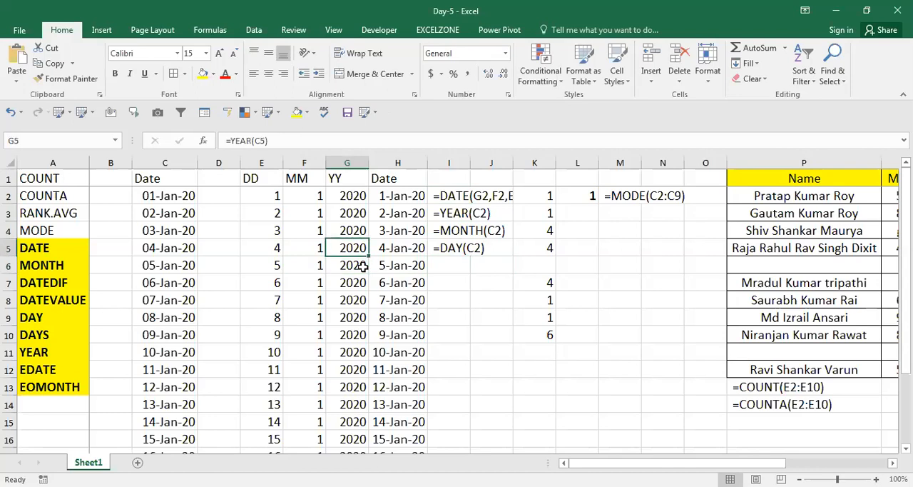
key("Up")
key("Up")
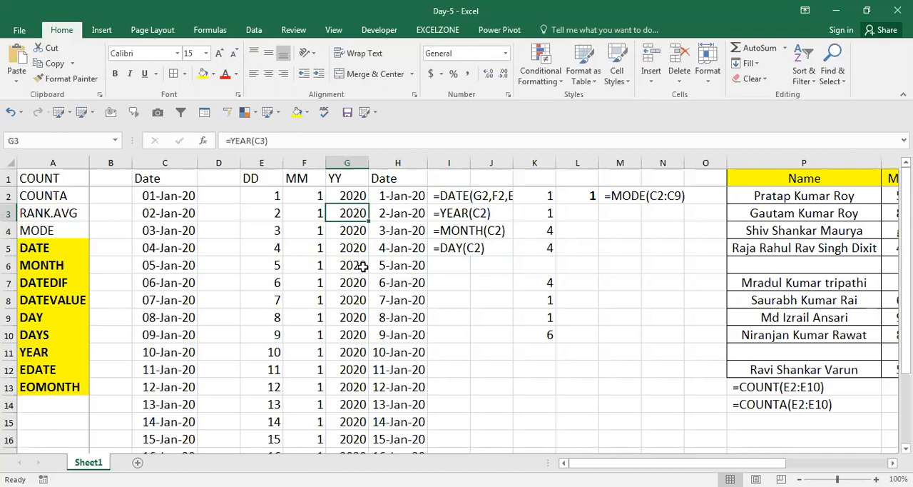
key("Right")
key("Right")
key("Down")
key("Left")
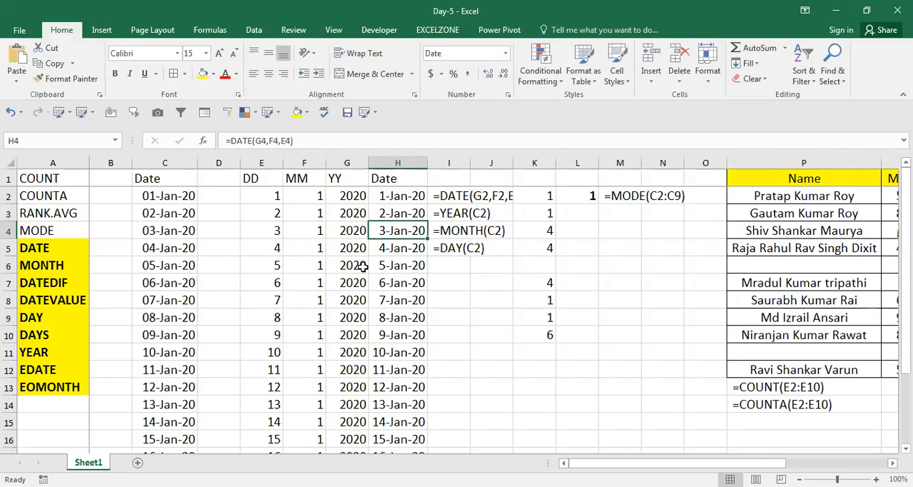
key("Down")
key("Down")
key("Down")
key("Down")
key("Down")
key("Down")
key("Down")
key("Down")
key("Down")
key("Down")
key("Down")
key("Down")
key("Down")
key("Down")
key("Down")
key("Down")
key("Down")
key("Down")
key("Down")
key("Down")
key("Down")
key("Up")
key("Up")
key("Up")
key("Left")
key("Left")
key("Left")
key("Right")
key("Left")
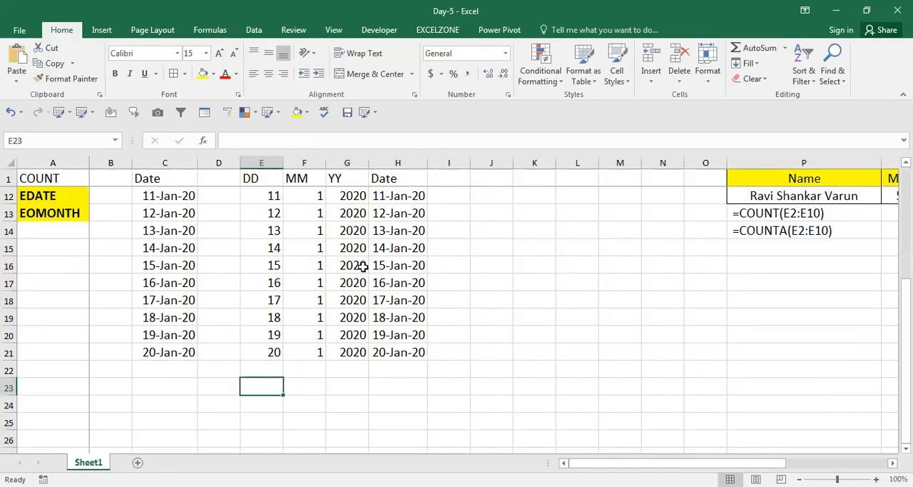
Step: Copy the dates in C2:C21 into column K starting at K19
key("Left")
key("Up")
key("Up")
key("ctrl+Up")
key("Down")
key("Left")
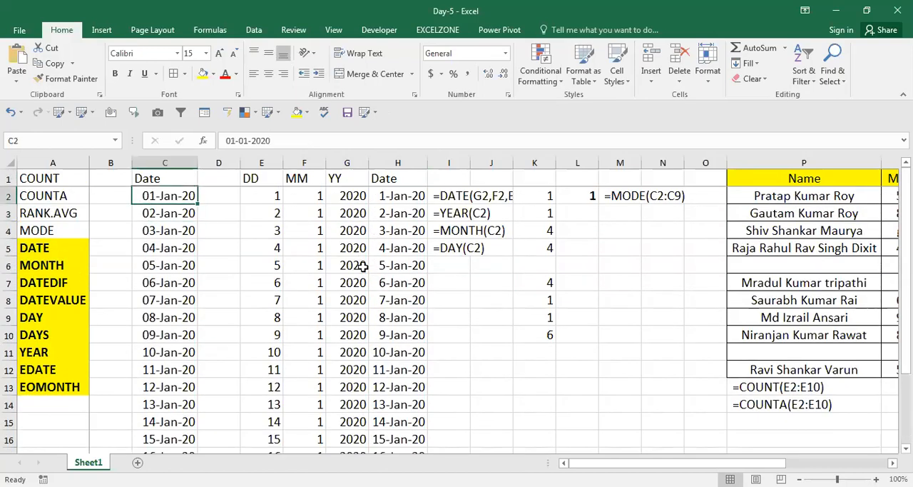
key("ctrl+shift+Down")
key("ctrl+c")
key("Right")
key("Right")
key("Right")
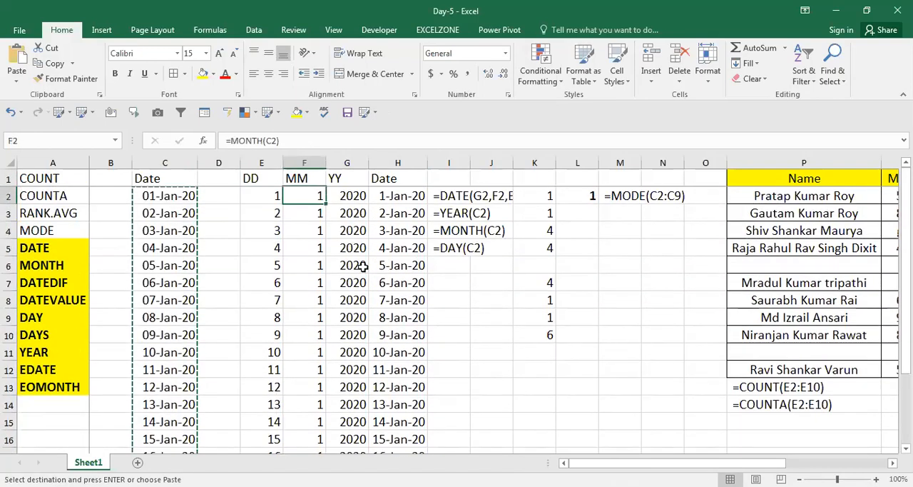
key("Right")
key("Right")
key("Right")
key("Right")
key("Right")
key("Right")
key("Down")
key("Down")
key("Down")
key("Down")
key("Down")
key("Down")
key("Down")
key("Down")
key("Down")
key("Down")
key("Down")
key("Down")
key("Down")
key("Down")
key("Down")
key("Down")
key("Down")
key("Down")
key("Down")
key("Down")
key("Down")
key("Left")
key("Up")
key("Up")
key("Up")
key("Up")
key("Up")
key("Up")
key("Up")
key("Up")
key("Up")
key("ctrl+v")
key("Down")
Step: Autofit column K to the width of the pasted dates
key("Up")
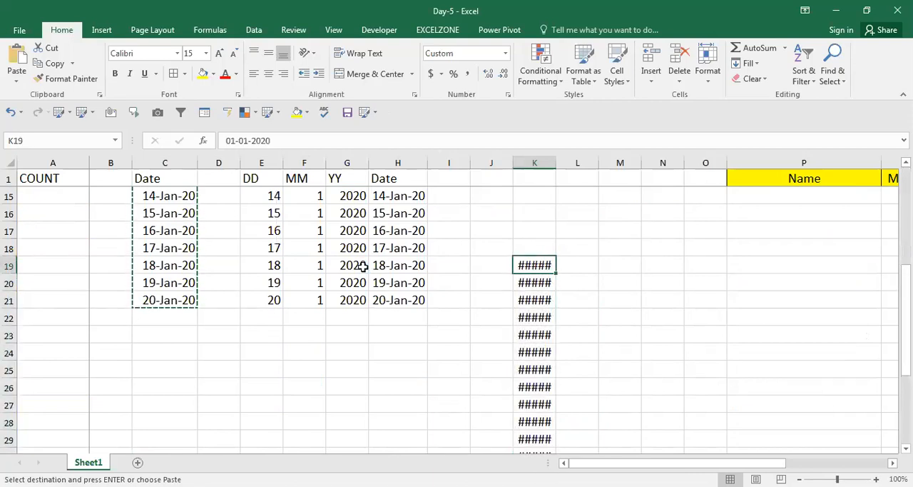
key("ctrl+shift+Down")
key("alt+h")
key("o")
key("i")
key("Up")
key("Down")
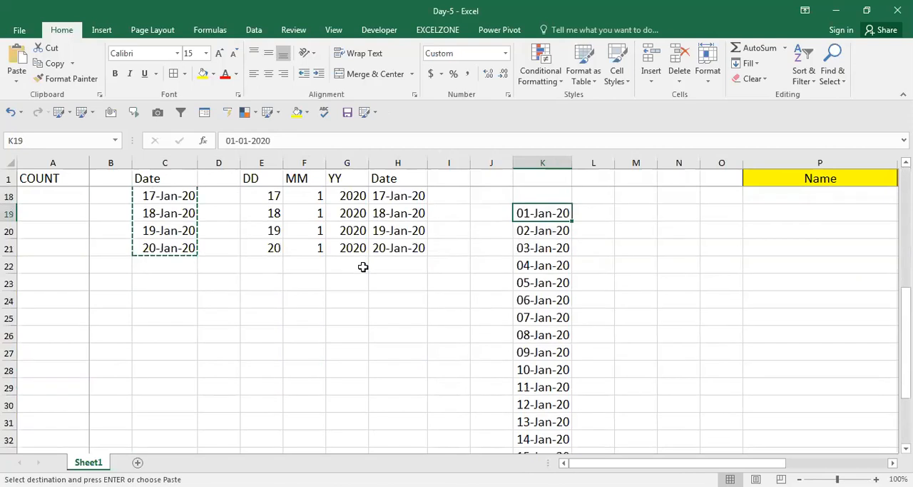
Step: Append the time 12:14:21 to the date in K19
key("F2")
type("12:14:")
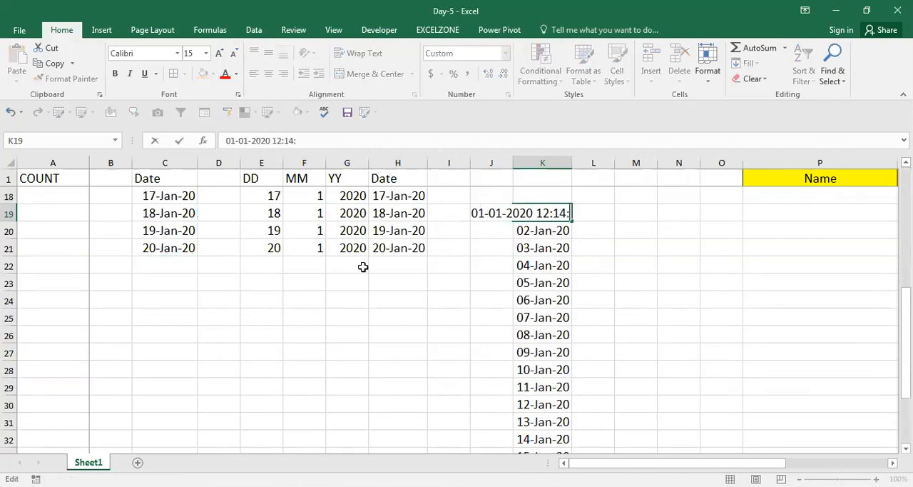
type("21")
key("Return")
key("Up")
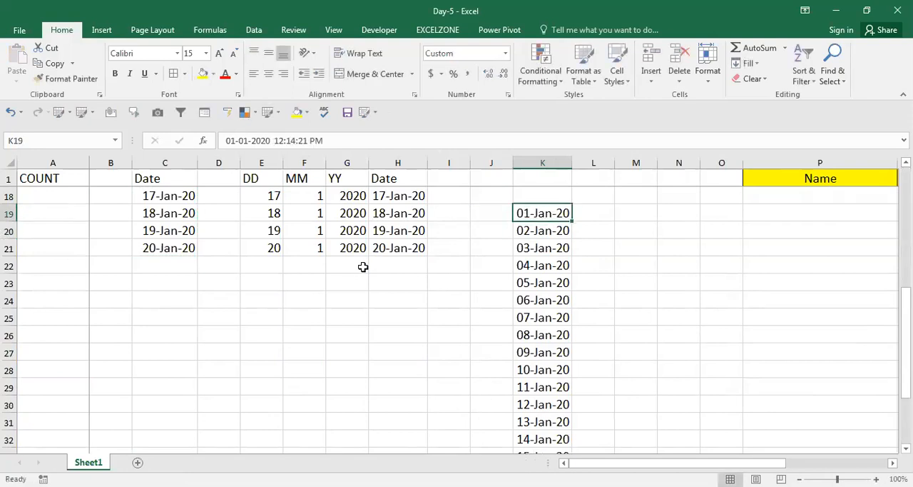
key("Down")
key("Up")
key("ctrl+1")
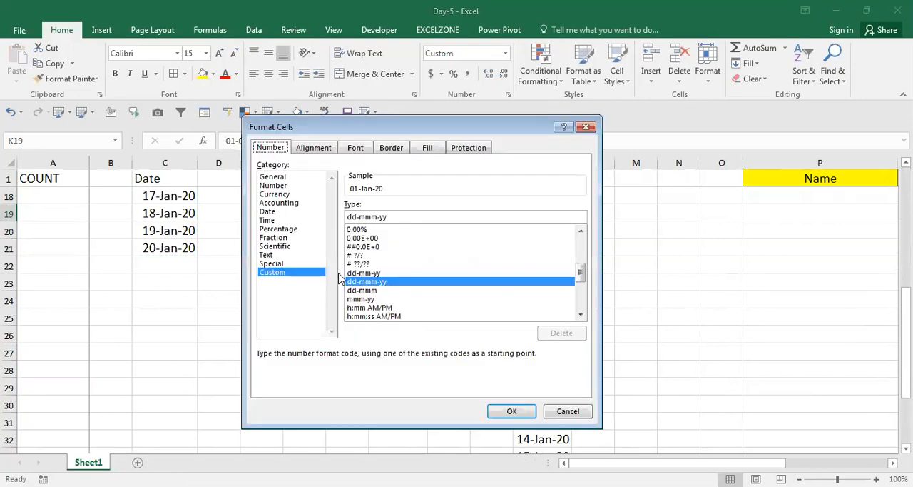
left_click(268, 212)
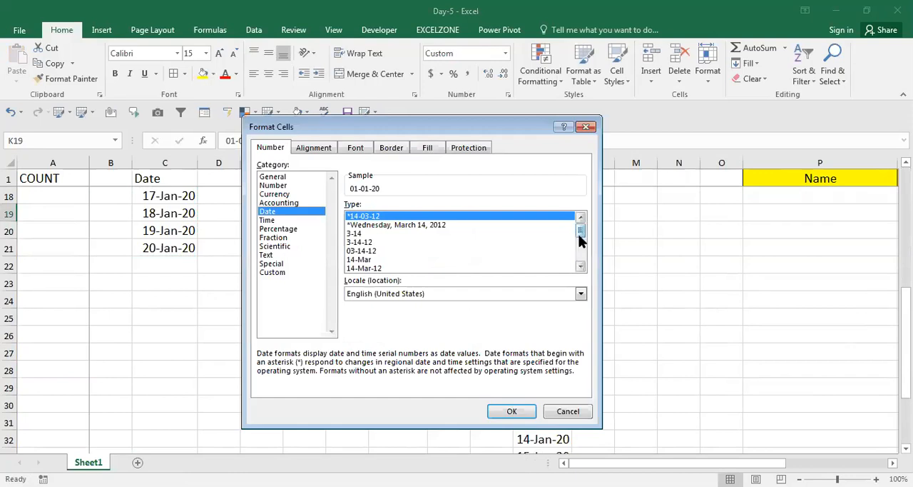
left_click_drag(580, 239, 581, 246)
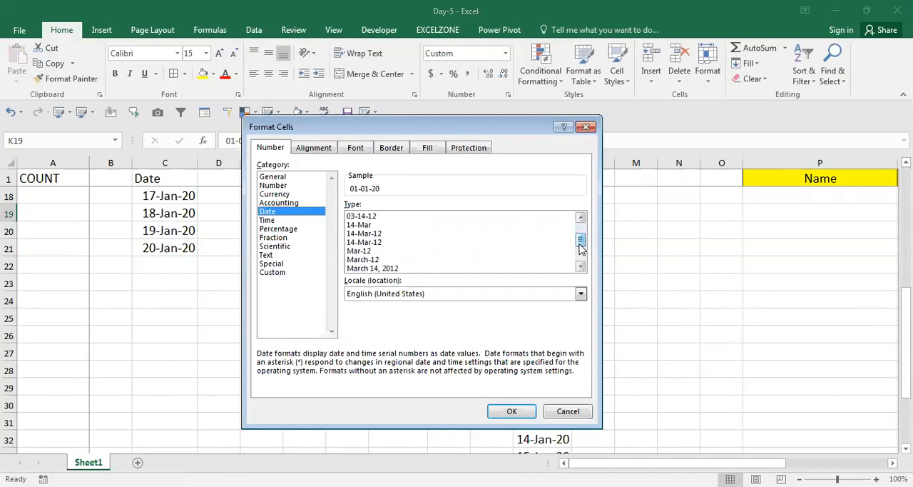
key("Escape")
Step: Enter =RAND() in L19 and fill it down beside the dates to L38
key("Right")
key("Left")
key("Right")
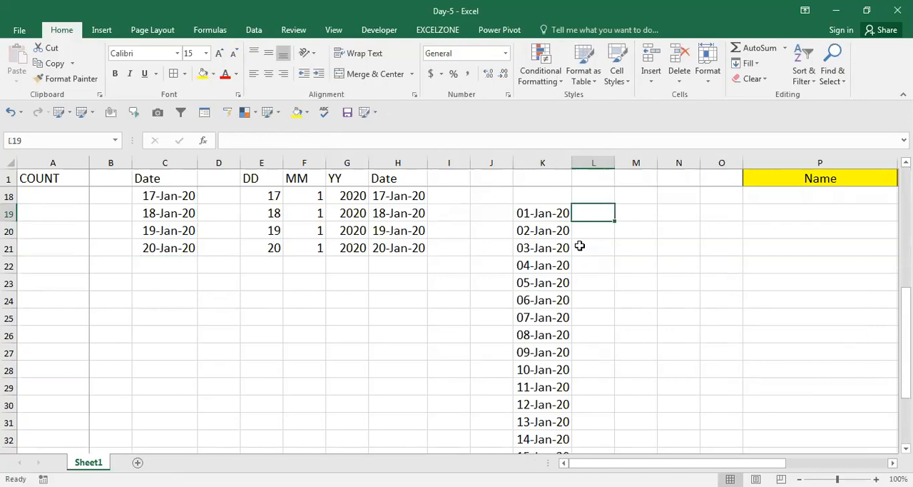
type("=")
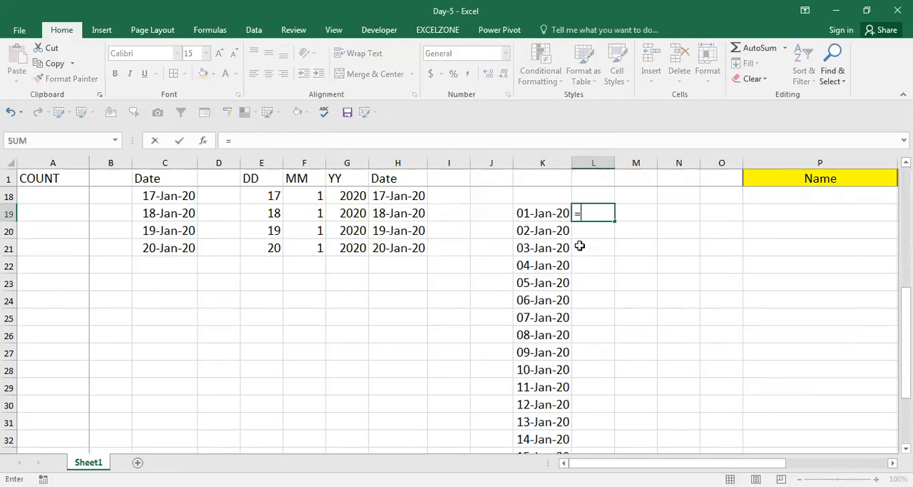
type("RAND()")
key("ctrl+Return")
key("ctrl+c")
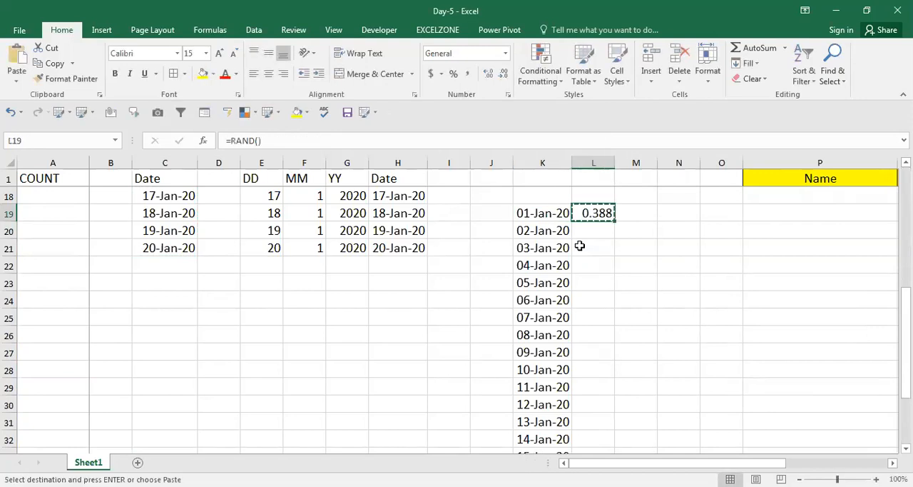
key("Left")
key("ctrl+Down")
key("Right")
key("ctrl+shift+Up")
key("ctrl+v")
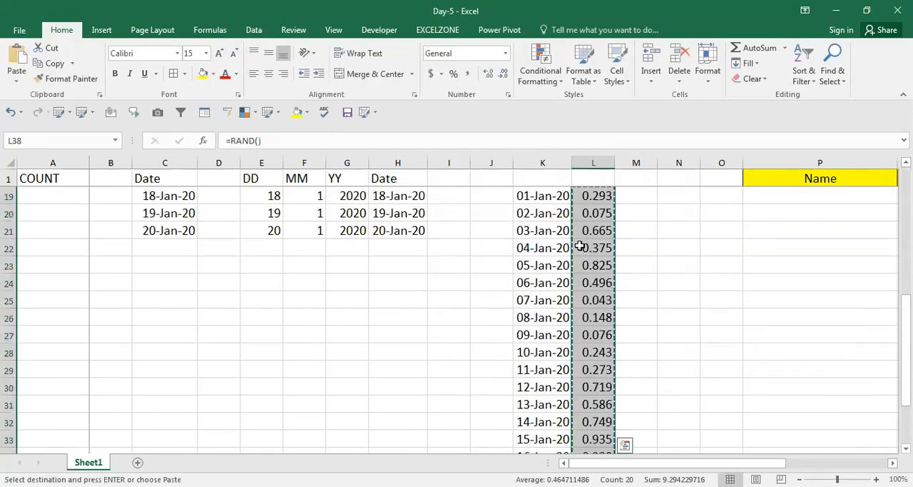
Step: Replace the RAND formulas in L19:L38 with their values and format them as times
key("alt+e")
key("s")
key("v")
key("Return")
key("ctrl+shift+2")
key("Up")
key("Up")
key("Up")
key("Up")
key("Up")
key("Up")
key("Up")
key("Up")
key("Up")
key("Up")
key("Up")
key("Up")
key("Up")
key("Up")
key("Up")
key("Up")
key("Up")
key("Up")
key("Up")
key("ctrl+Up")
key("Down")
key("Down")
key("ctrl+Down")
key("ctrl+Down")
key("Up")
key("Up")
key("Left")
key("Left")
key("Right")
key("Home")
key("ctrl+Up")
key("Down")
key("Right")
key("Right")
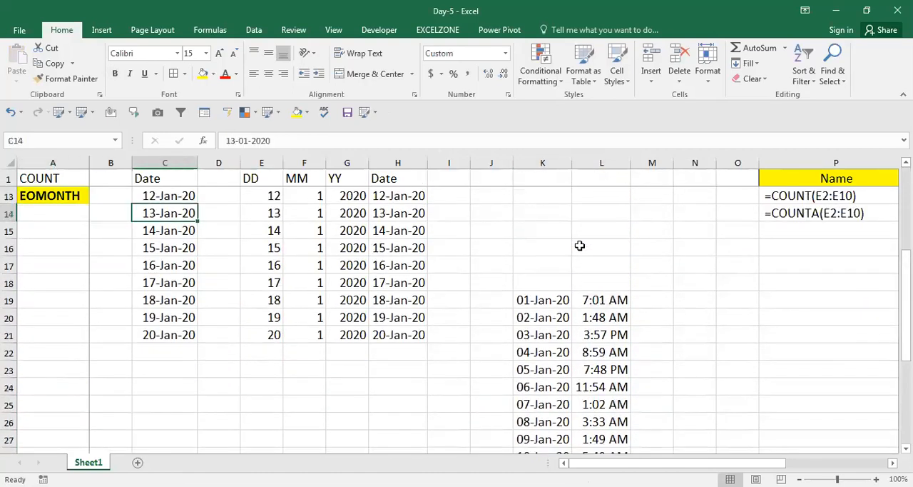
key("Right")
Step: Join the date and time in M19 with a CONCATENATE formula on K19 and L19
double_click(664, 299)
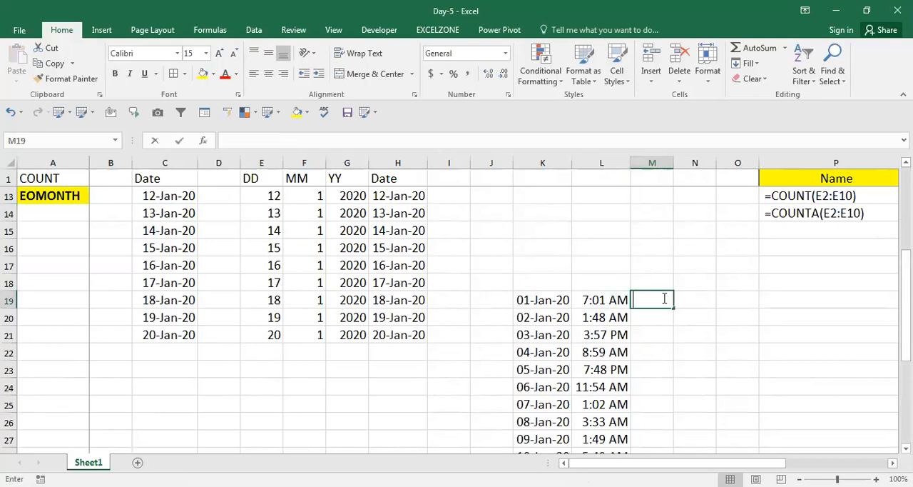
type("=")
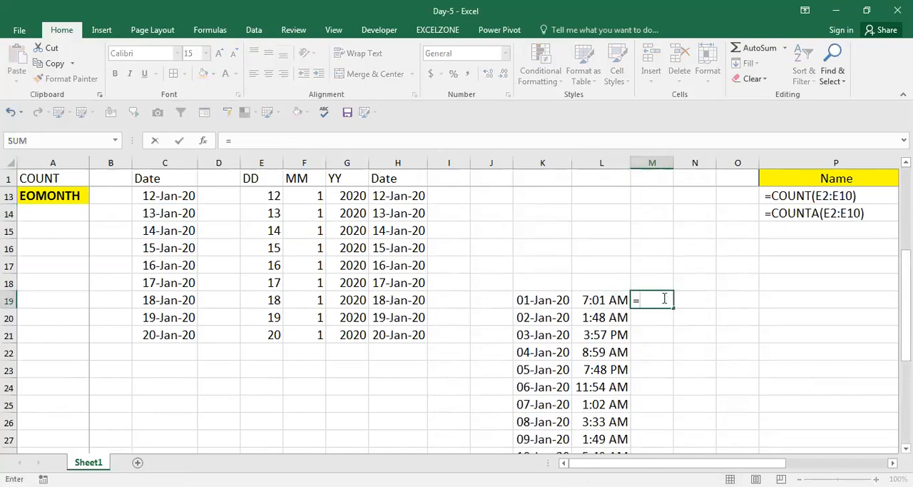
type("COU")
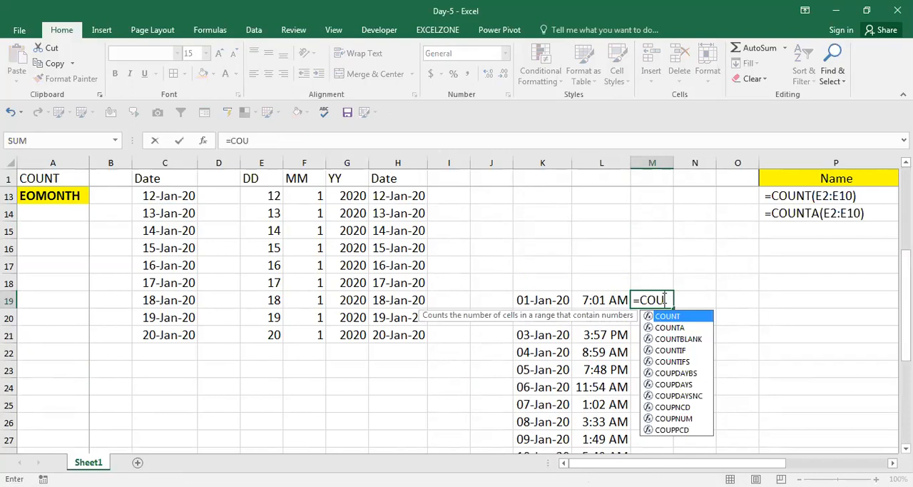
type("NCATENATE(")
key("Left")
key("Left")
key("Left")
key("Right")
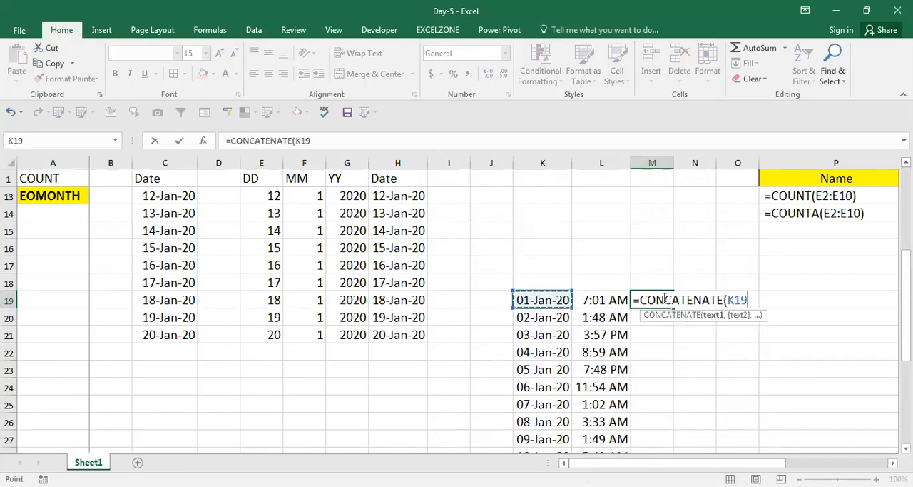
type(",")
key("Left")
key("ctrl+Return")
Step: Fill the CONCATENATE formula from M19 down to M38
key("ctrl+c")
key("Left")
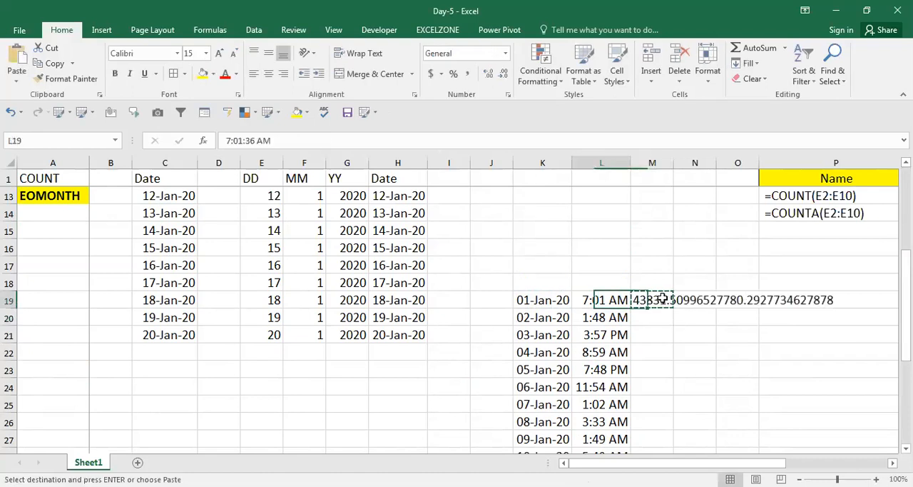
key("ctrl+Down")
key("Right")
key("ctrl+shift+Up")
key("Return")
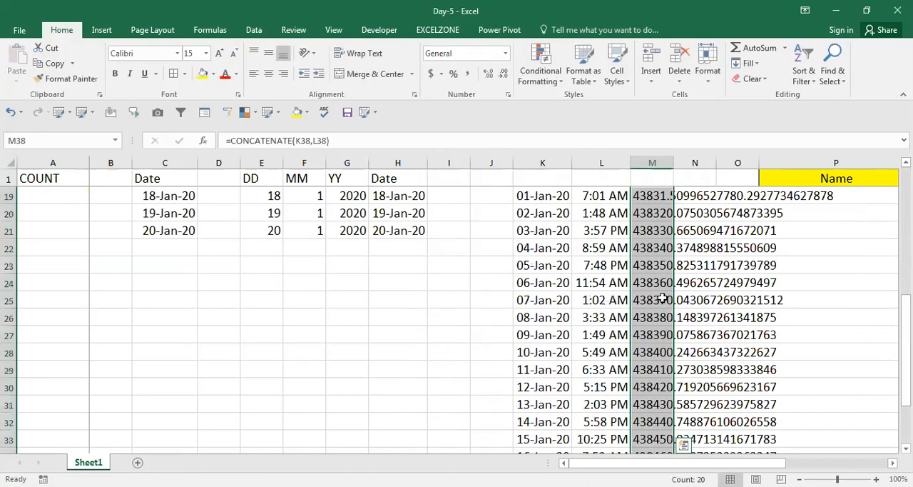
Step: Replace the CONCATENATE formulas in M19:M38 with their values
key("ctrl+c")
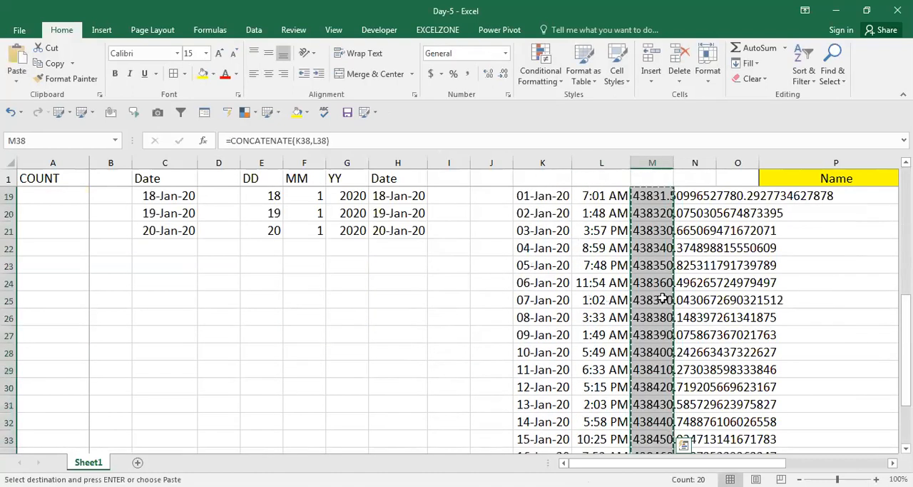
key("alt+h")
key("v")
key("v")
key("alt+a")
key("Escape")
key("Escape")
key("Escape")
Step: Convert the text values in M19:M38 to numbers using Text to Columns with its default settings
key("alt+a")
key("e")
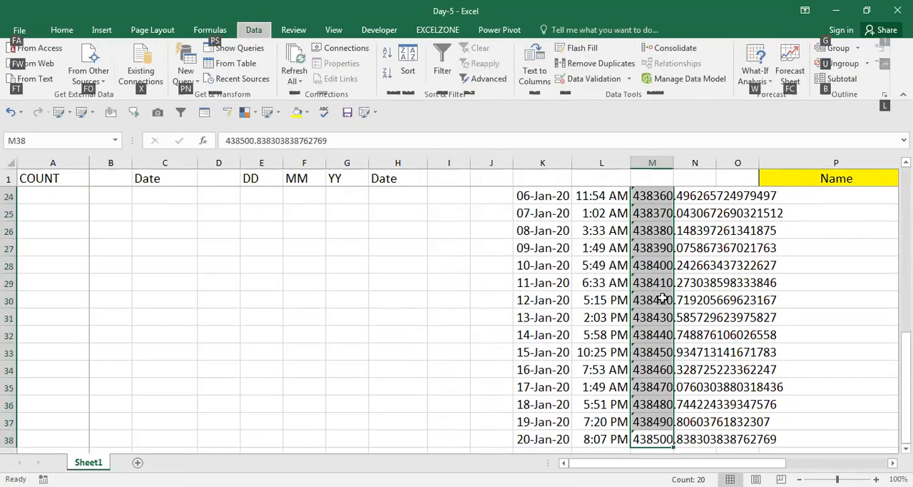
key("Return")
key("Return")
key("Return")
key("Down")
key("Right")
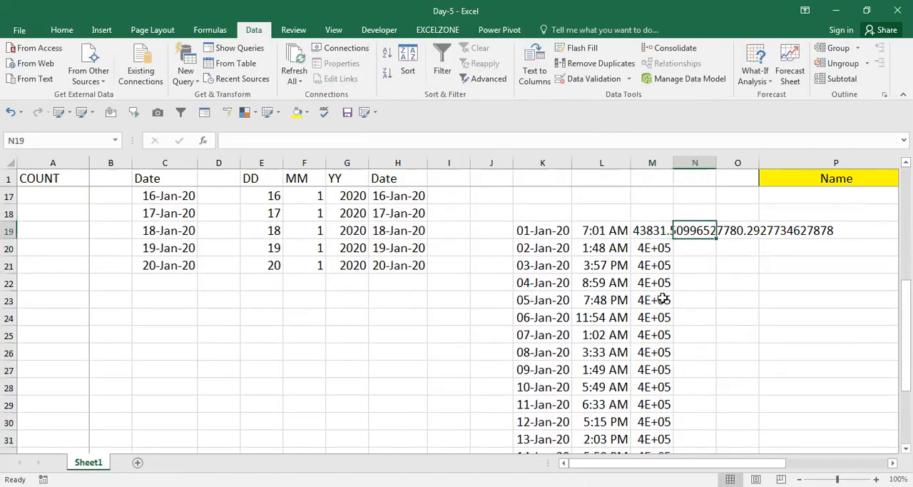
Step: Try to convert M19 alone to a number by running Text to Columns with default settings
key("Left")
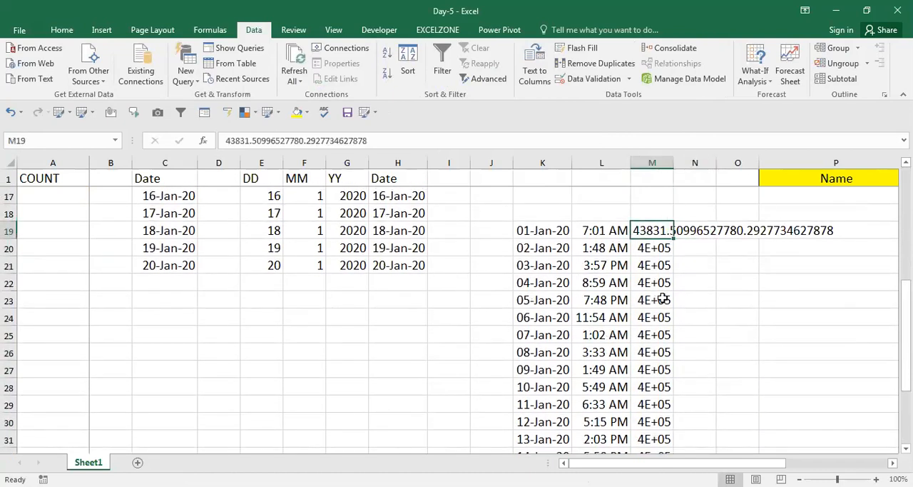
key("ctrl+c")
key("ctrl+v")
key("alt+a")
key("e")
key("Return")
key("Return")
key("Return")
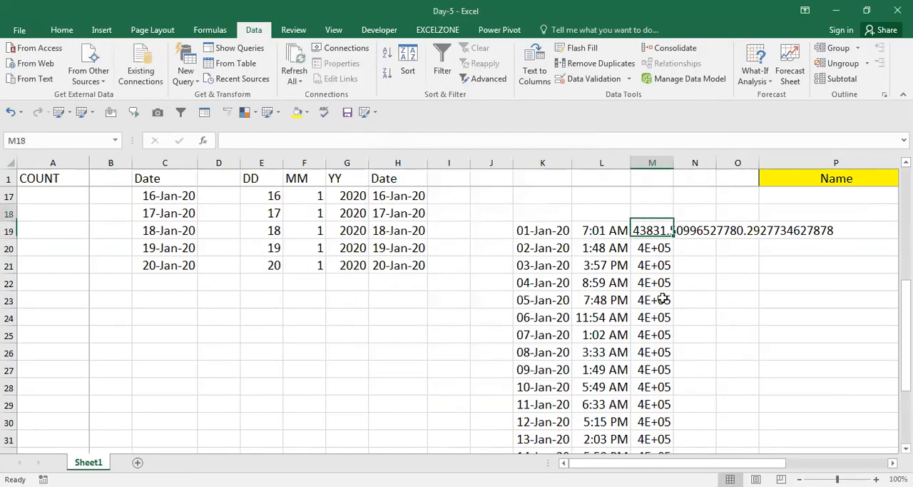
Step: Format M19:M38 with the date type 3-14-12 1:30 PM
key("Left")
key("Right")
key("Right")
key("Right")
key("Right")
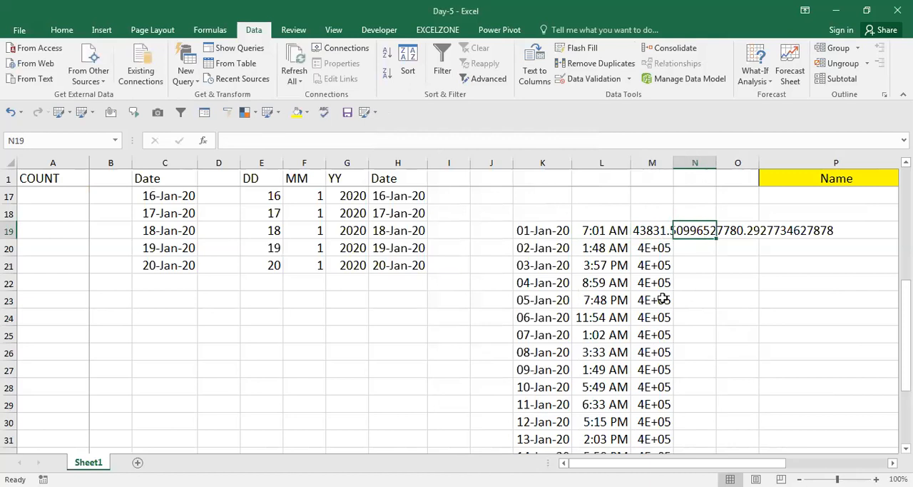
key("Left")
key("Left")
key("Left")
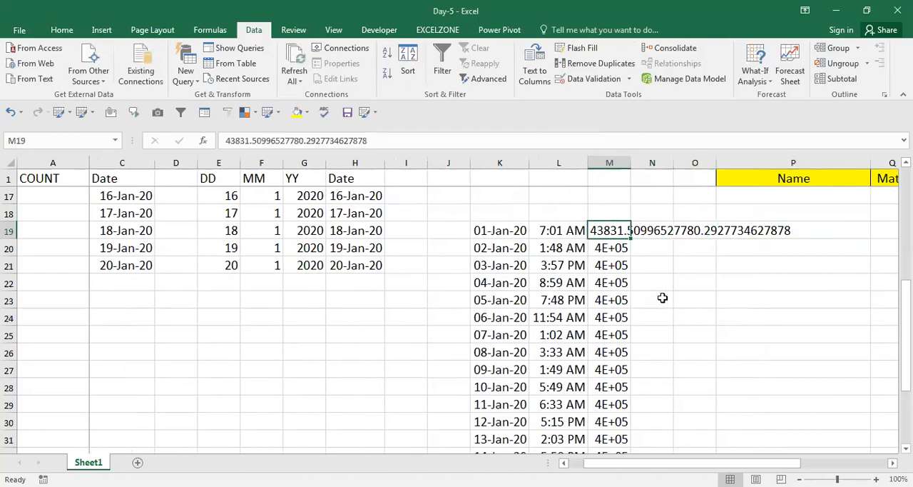
key("ctrl+shift+Down")
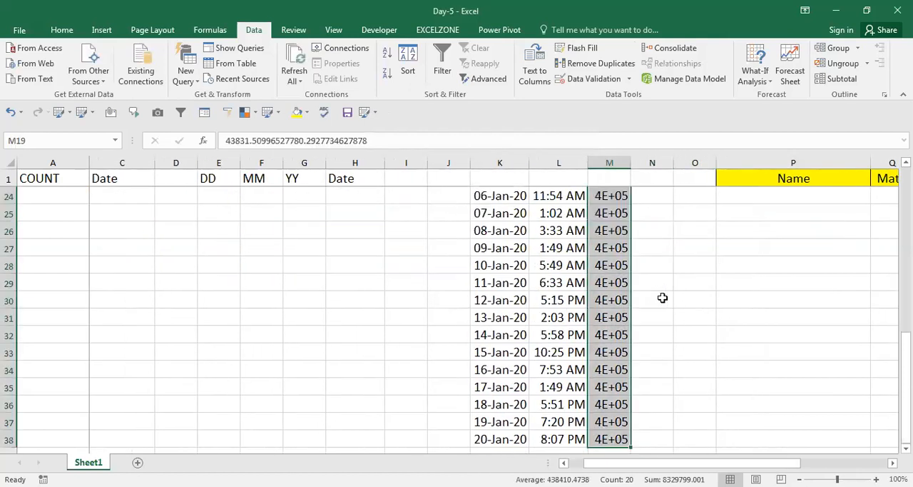
key("ctrl+1")
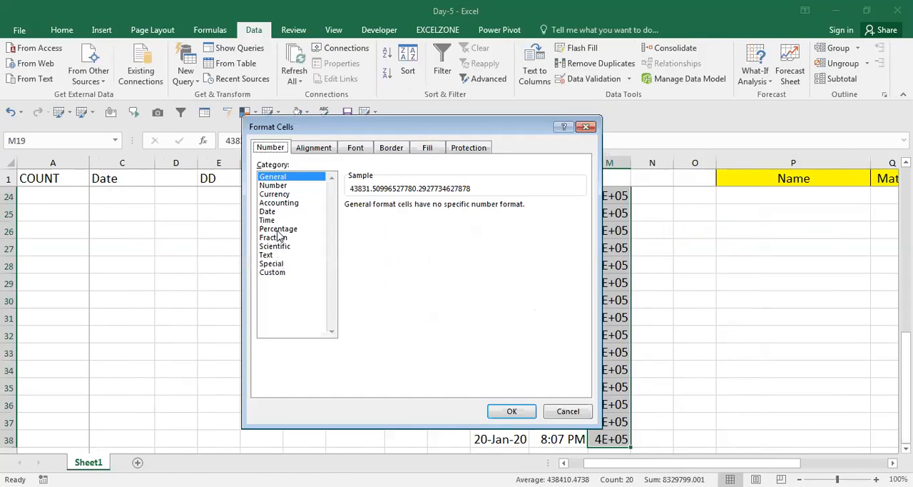
left_click(267, 212)
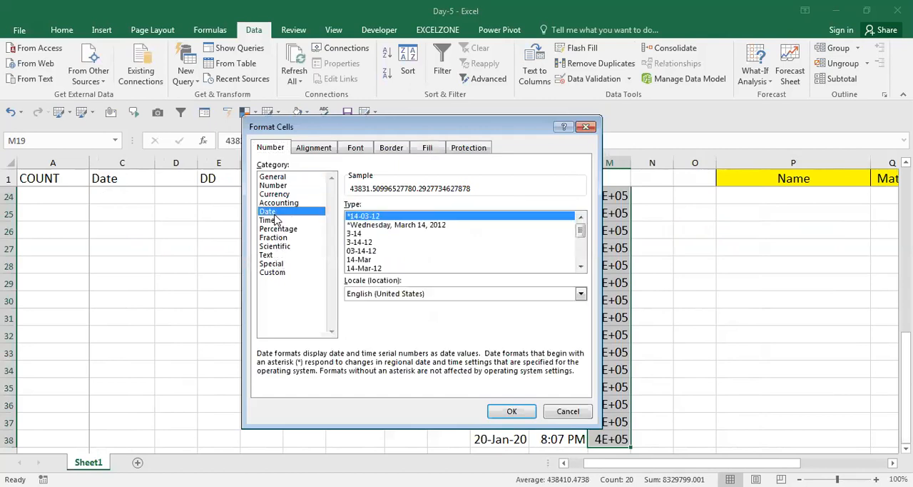
left_click(380, 269)
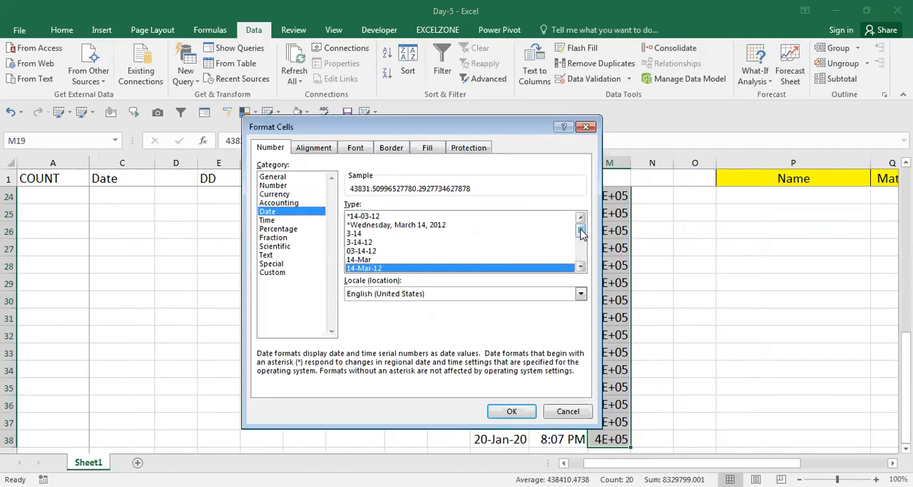
left_click(580, 266)
left_click(580, 266)
left_click(580, 266)
left_click(580, 266)
left_click(580, 266)
left_click(580, 266)
left_click(580, 266)
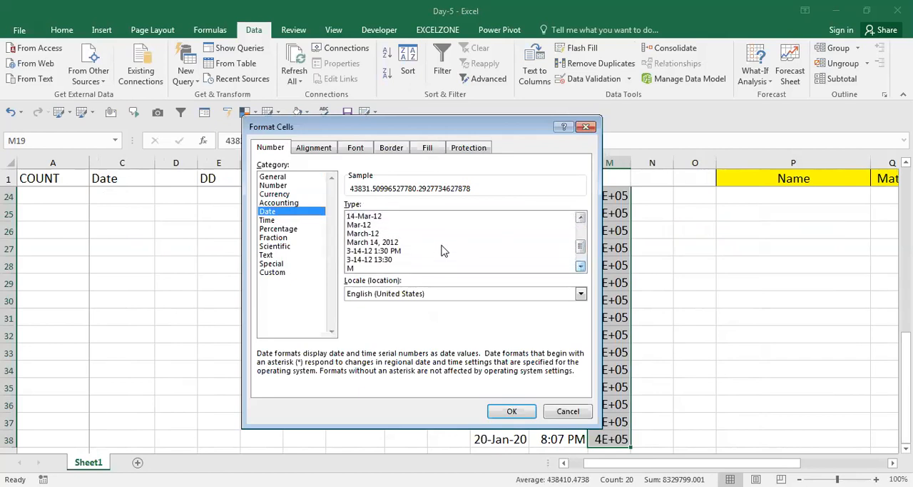
left_click(390, 251)
key("Return")
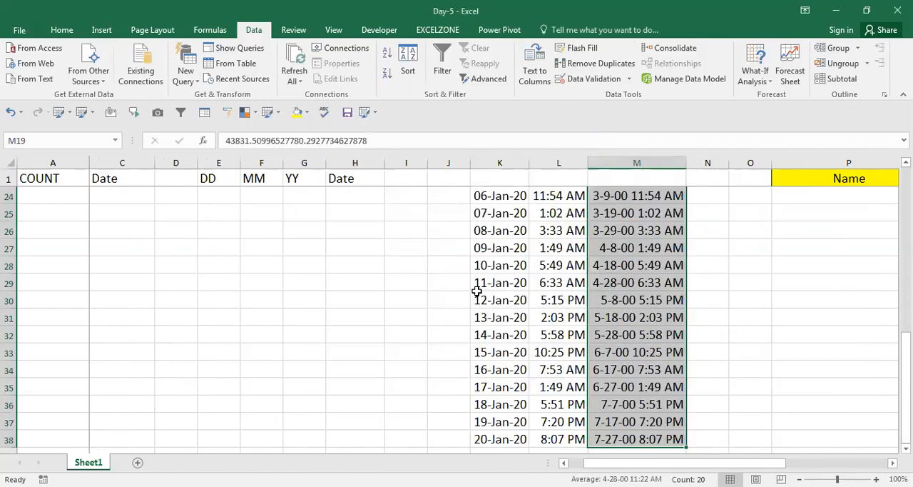
Step: Delete the entire row 19, which holds the malformed date-and-time value in column M
key("Up")
key("Up")
key("Down")
key("Down")
key("Down")
key("Up")
key("Left")
key("Right")
key("shift+space")
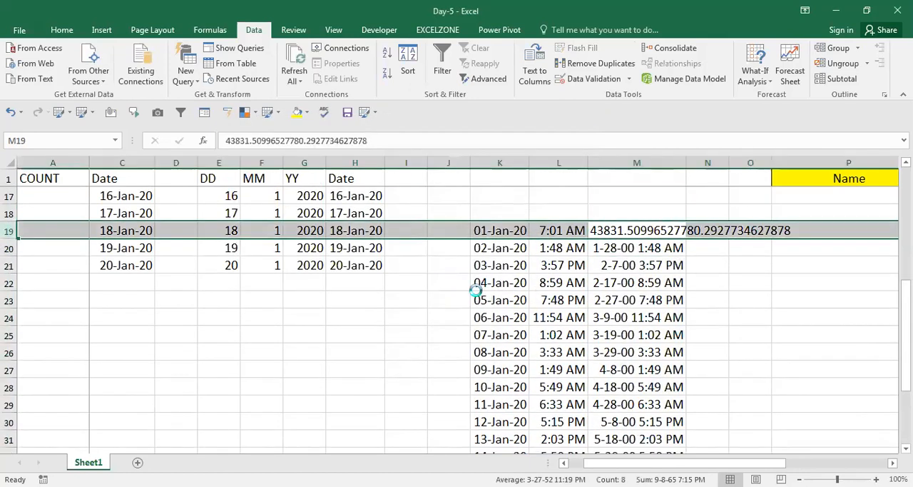
key("ctrl+minus")
Step: Look through the date-and-time values in column M and compare their dates with column K
key("Up")
key("Down")
key("Down")
key("Down")
key("Down")
key("Down")
key("Down")
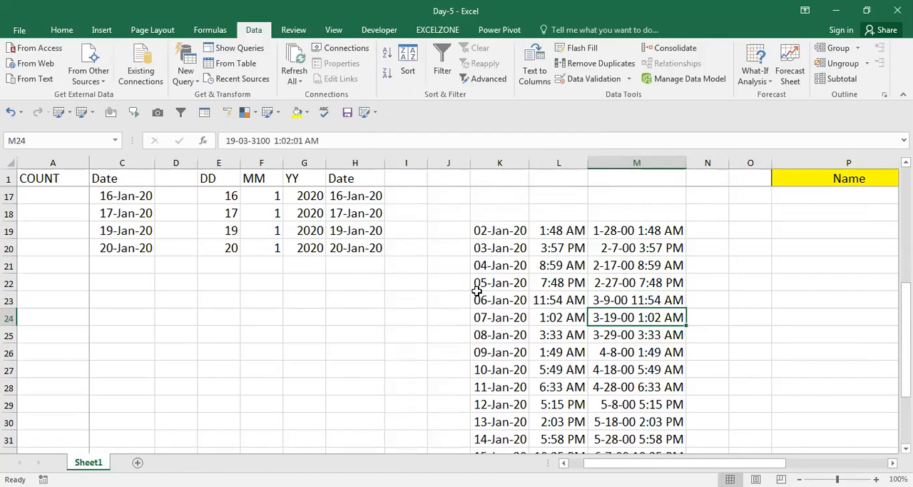
key("Down")
key("Down")
key("Down")
key("Up")
key("Up")
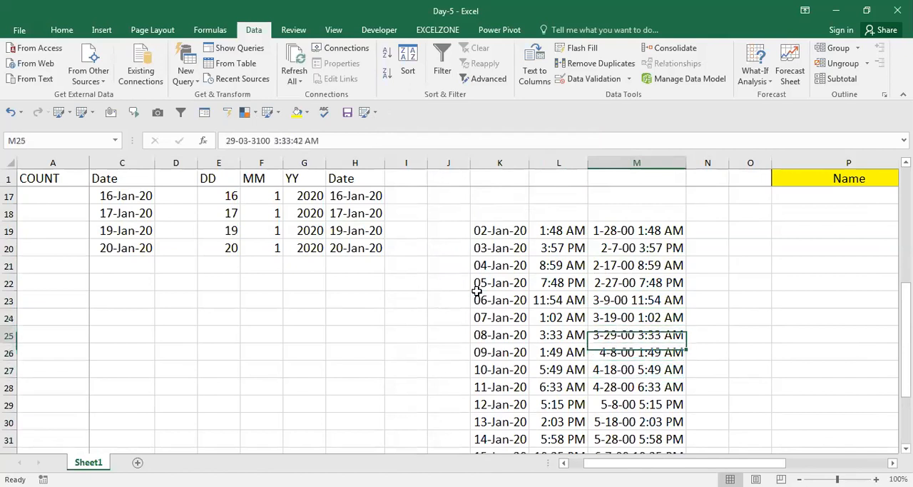
key("Down")
key("Down")
key("Down")
key("Down")
key("Down")
key("Up")
key("Up")
key("Up")
key("Up")
key("Up")
key("Up")
key("Up")
key("Up")
key("Up")
key("Up")
key("Up")
key("Up")
key("Up")
key("Up")
key("Up")
key("Up")
key("Up")
key("Up")
key("Up")
key("Up")
key("Up")
key("Up")
key("Up")
key("Up")
key("Up")
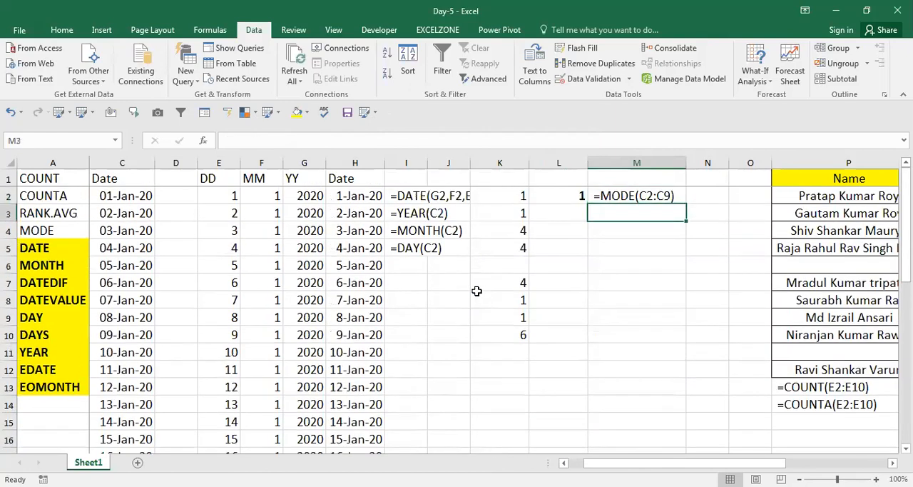
Step: Clear the combined date-and-time values in M19:M37
key("Down")
key("Down")
key("Down")
key("Down")
key("Down")
key("Down")
key("Down")
key("Down")
key("Down")
key("Down")
key("Down")
key("Down")
key("Down")
key("Down")
key("Down")
key("Down")
key("Down")
key("Down")
key("Down")
key("Down")
key("Down")
key("Left")
key("ctrl+Down")
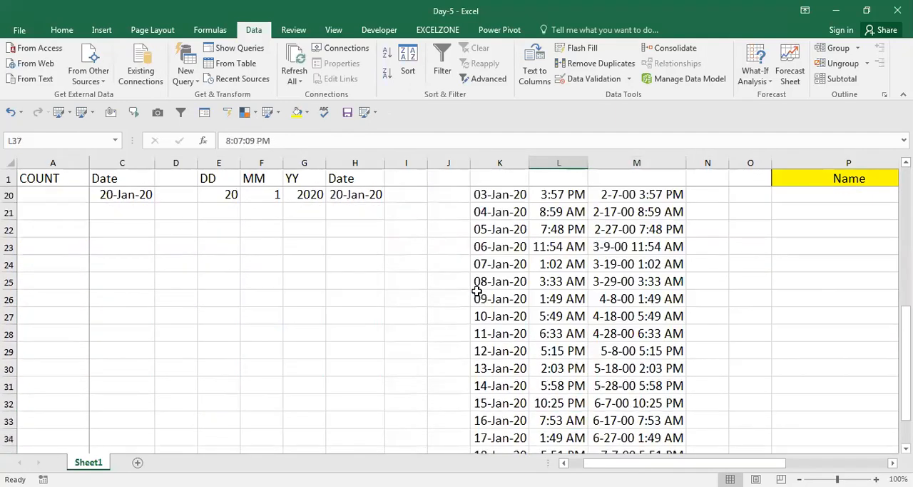
key("Right")
key("Up")
key("Up")
key("Up")
key("Up")
key("Up")
key("Up")
key("Up")
key("Up")
key("Up")
key("Up")
key("Up")
key("Up")
key("Up")
key("Up")
key("Up")
key("Up")
key("Up")
key("Up")
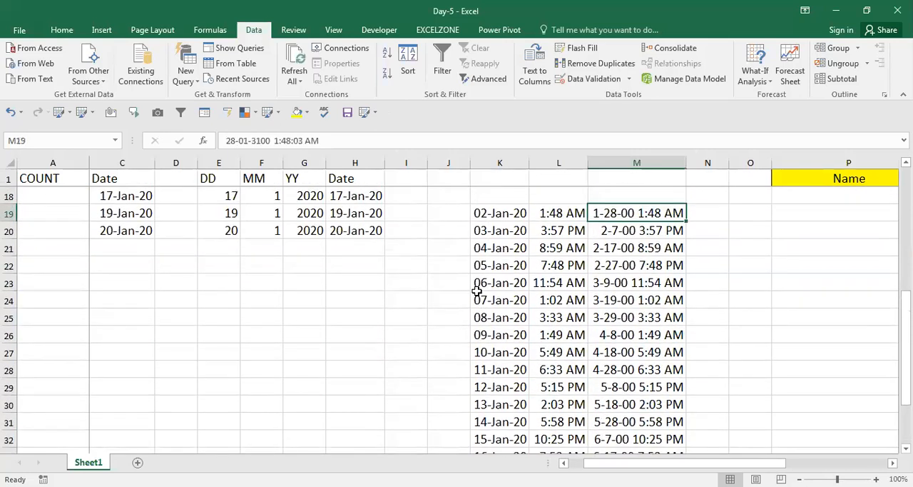
key("ctrl+shift+Down")
key("Delete")
Step: Append the time 14:12:14 to the date in K19
key("Up")
key("Up")
key("Down")
key("Down")
key("Left")
key("Left")
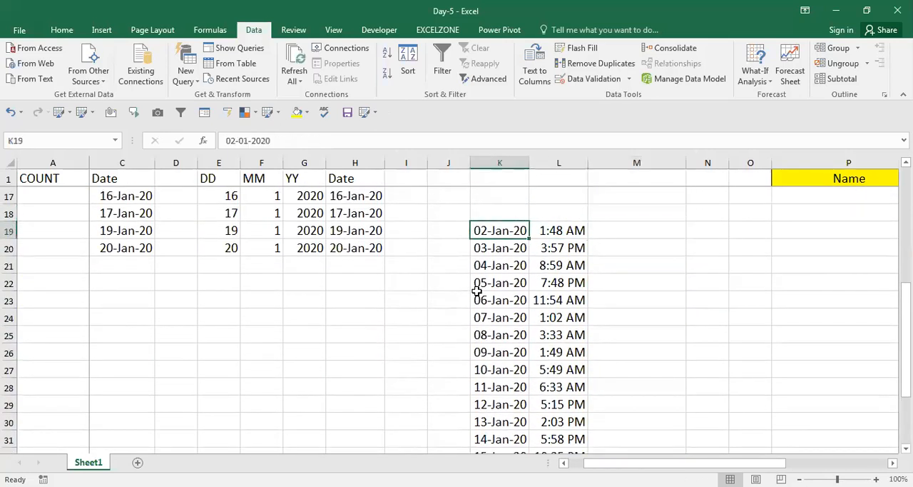
key("F2")
type("14:12:14")
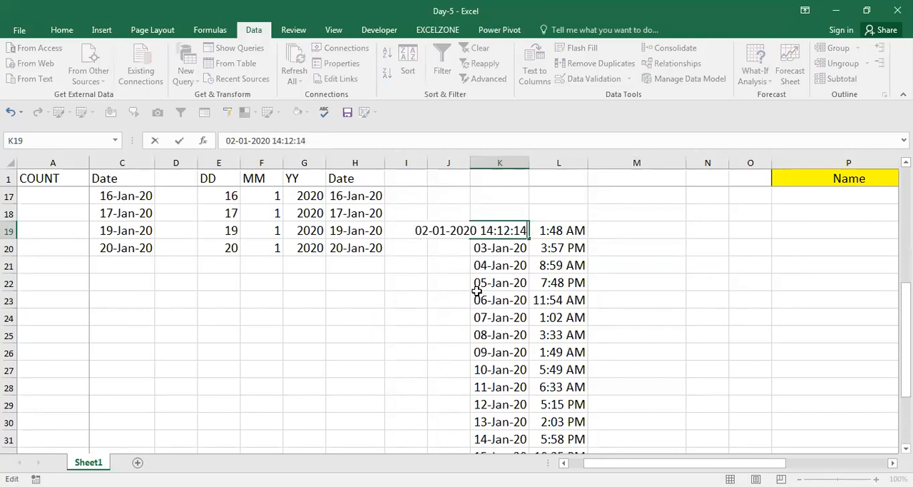
key("Return")
Step: Clear the separate time values in L19:L37
key("Up")
key("Right")
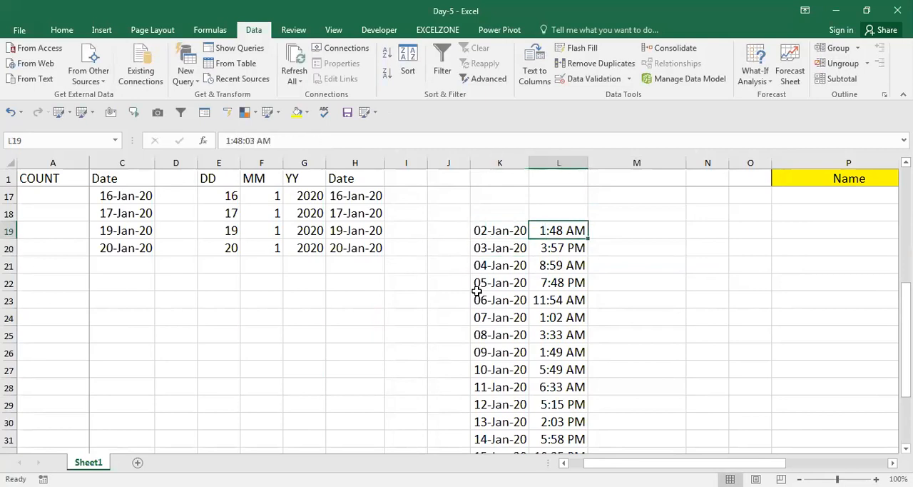
key("ctrl+shift+Down")
key("Delete")
scroll(476, 291, "up", 2)
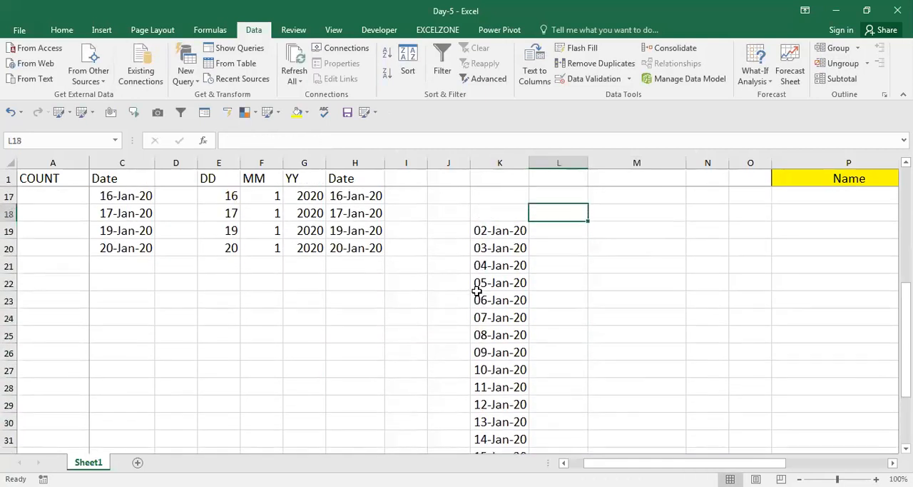
Step: Append the time 12:14:30 to the date in K20
key("Left")
key("Down")
key("F2")
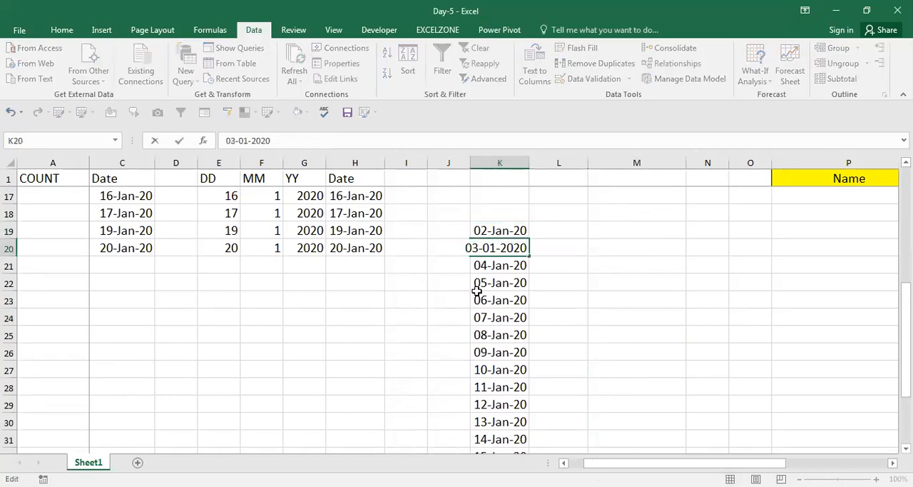
type("12:14:")
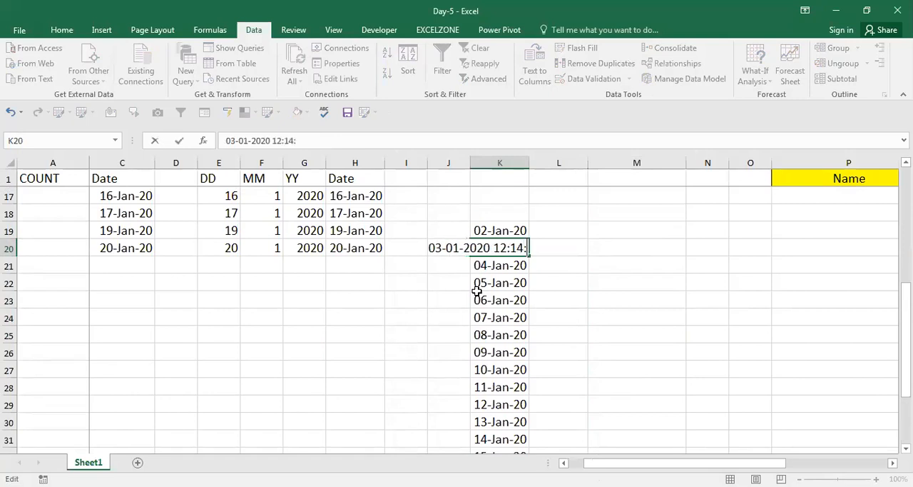
type("30")
key("Return")
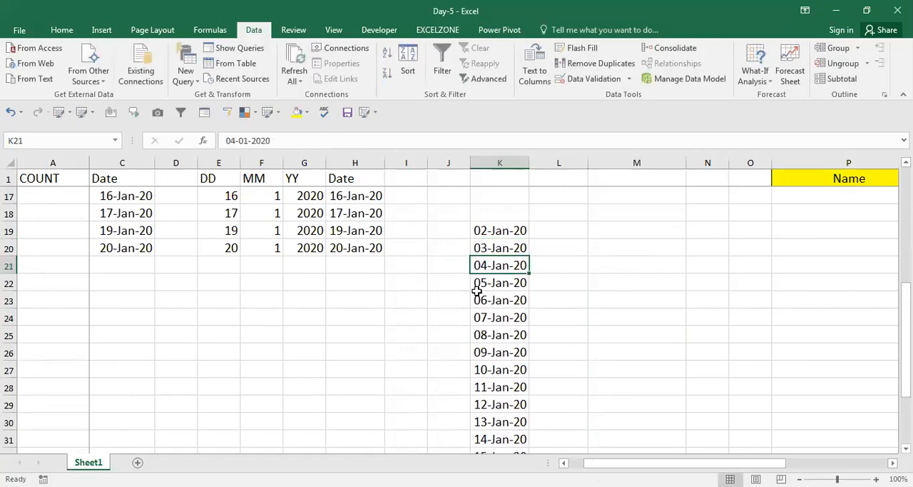
Step: Append the time 2:14:50 to the date in K21
key("F2")
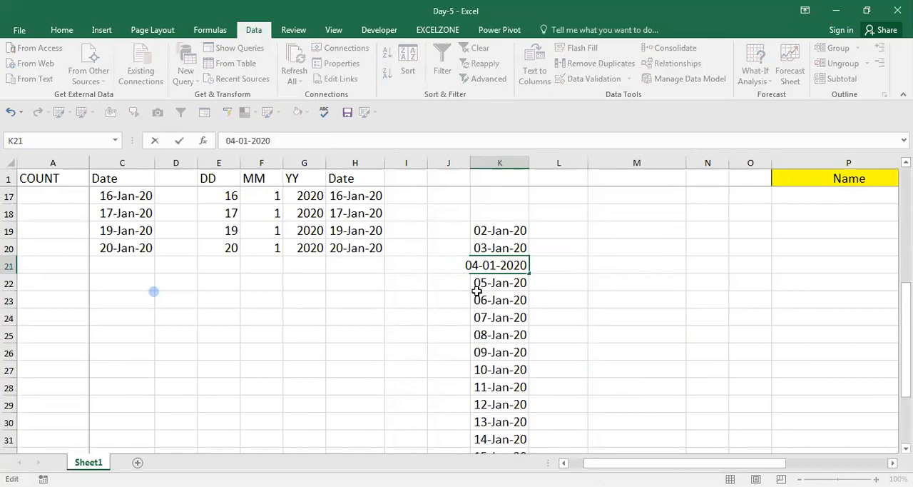
type("2")
type(":14")
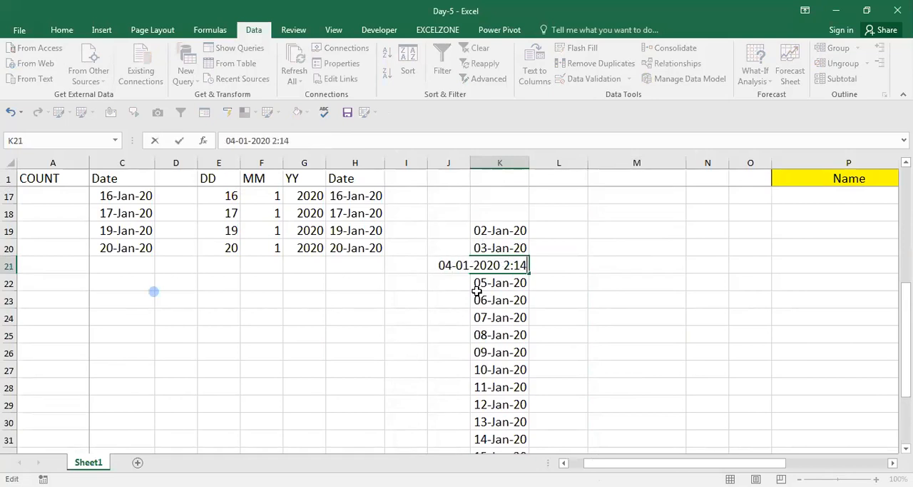
type(":50")
key("Return")
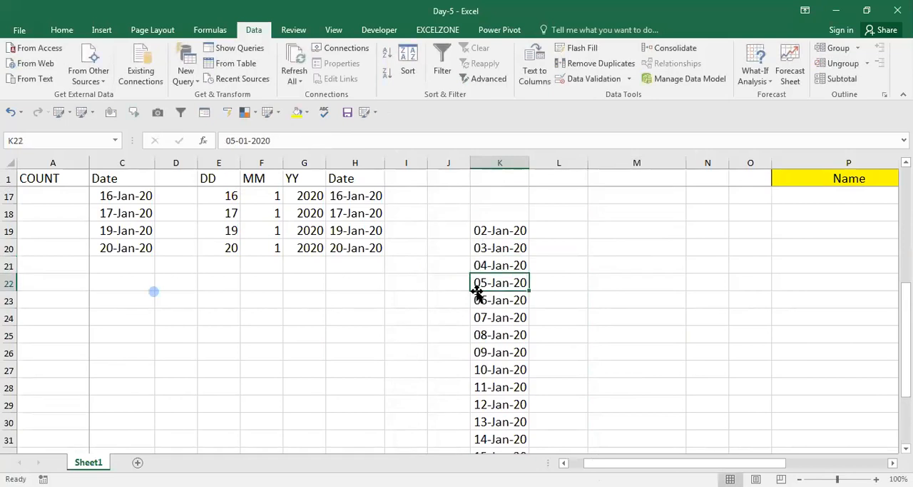
Step: Clear the remaining dates in column K from K22 down to K37
key("ctrl+shift+Down")
key("Delete")
key("Up")
key("Up")
key("Up")
key("Up")
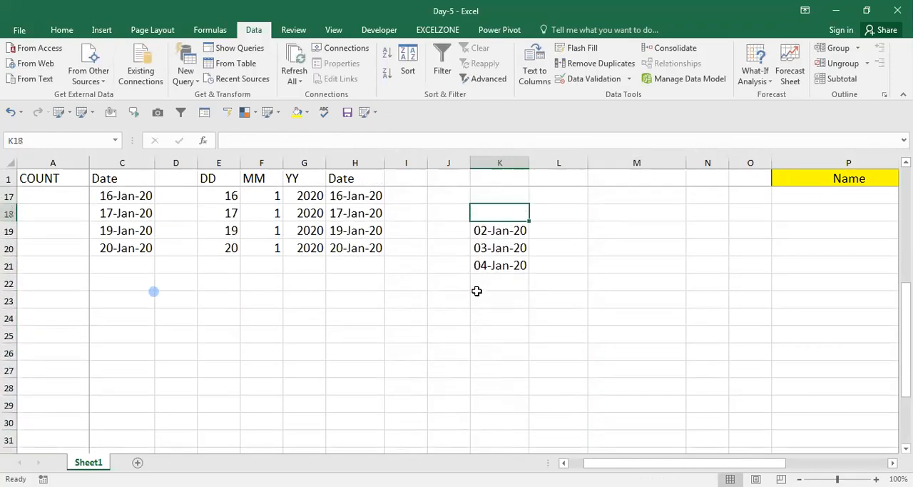
Step: Format K19:K21 with the date type 3-14-12 1:30 PM so both date and time are shown
key("Down")
key("Down")
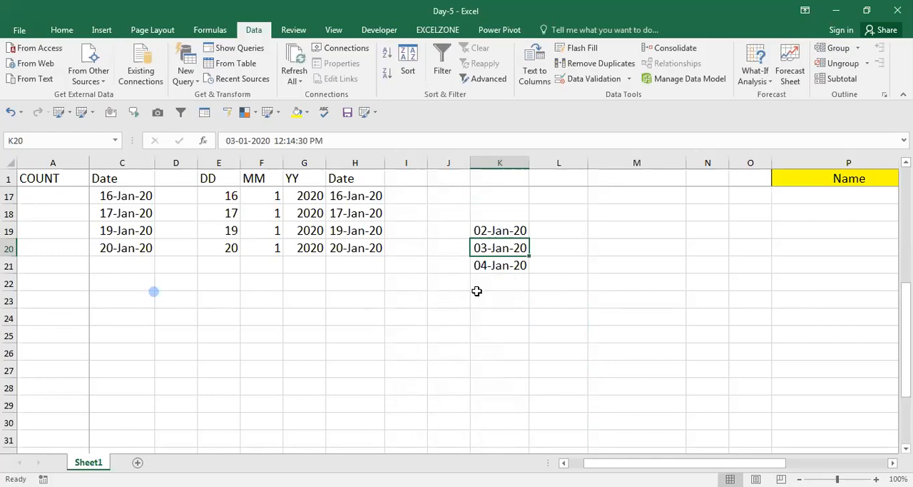
key("Up")
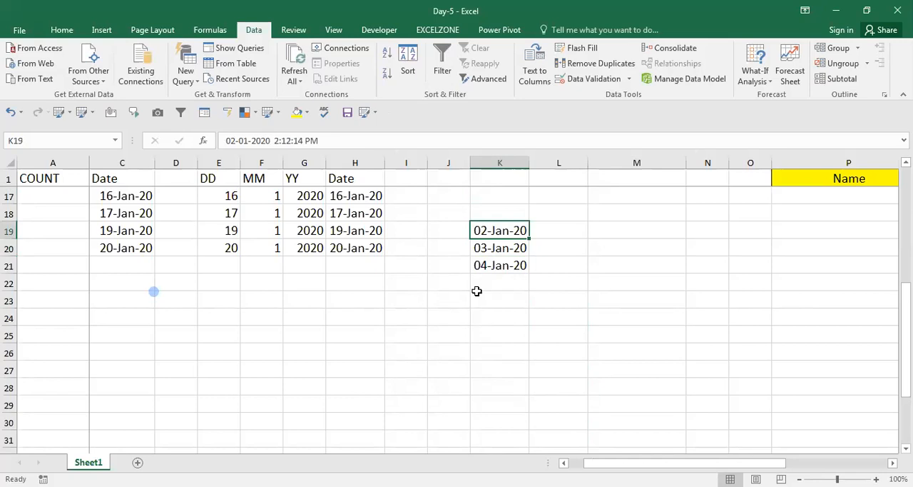
key("shift+Down")
key("shift+Down")
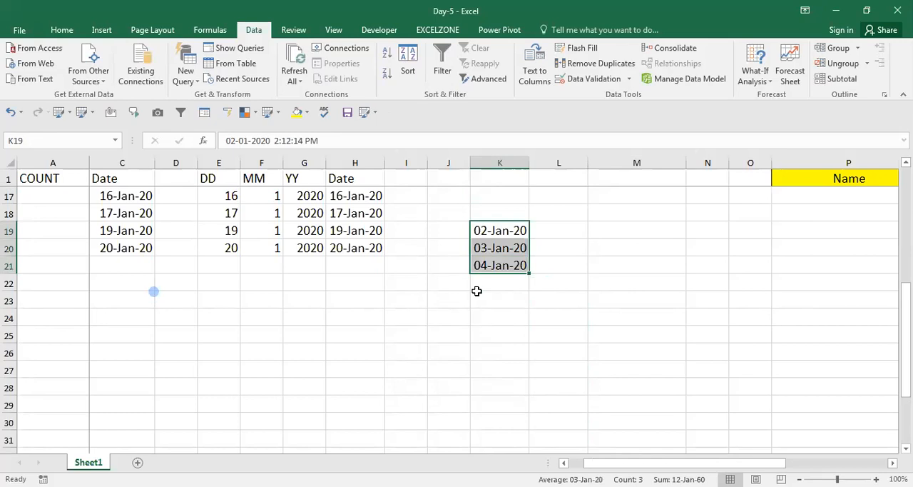
key("ctrl+1")
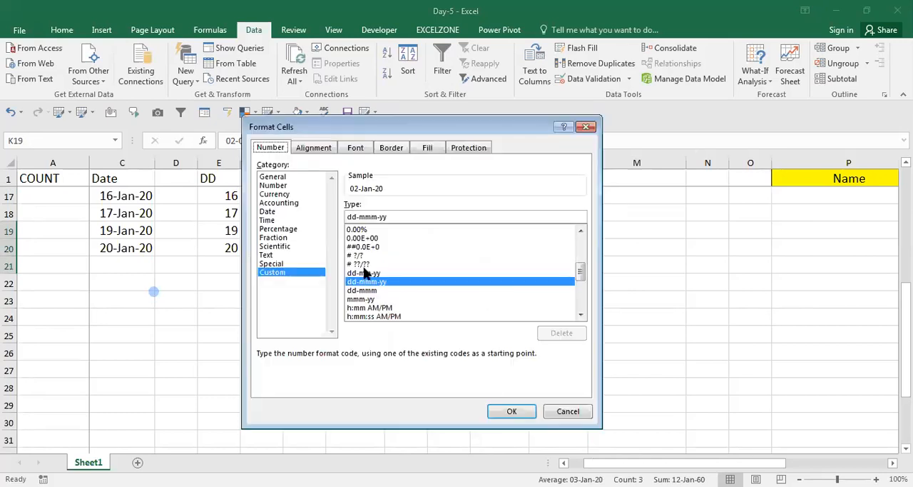
left_click(268, 211)
left_click(580, 265)
left_click(580, 265)
left_click(581, 265)
left_click(581, 265)
left_click(581, 266)
left_click(580, 266)
left_click(581, 266)
left_click(580, 266)
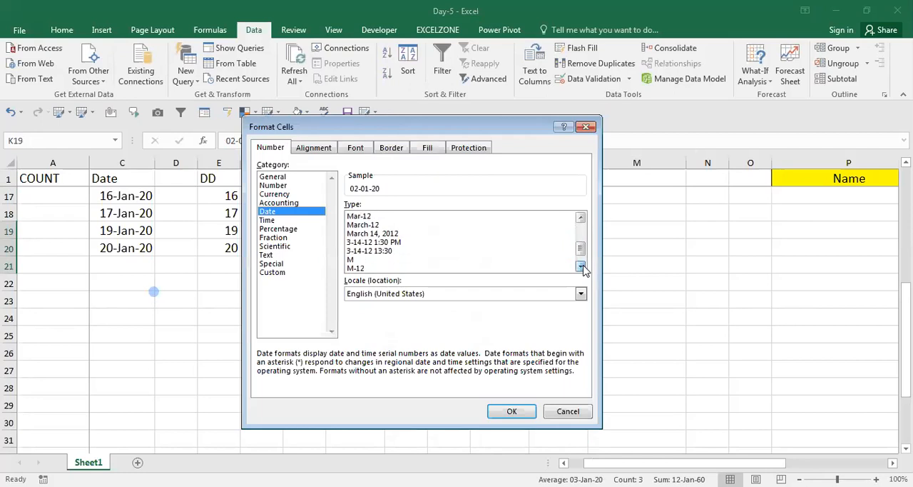
left_click(581, 266)
left_click(581, 265)
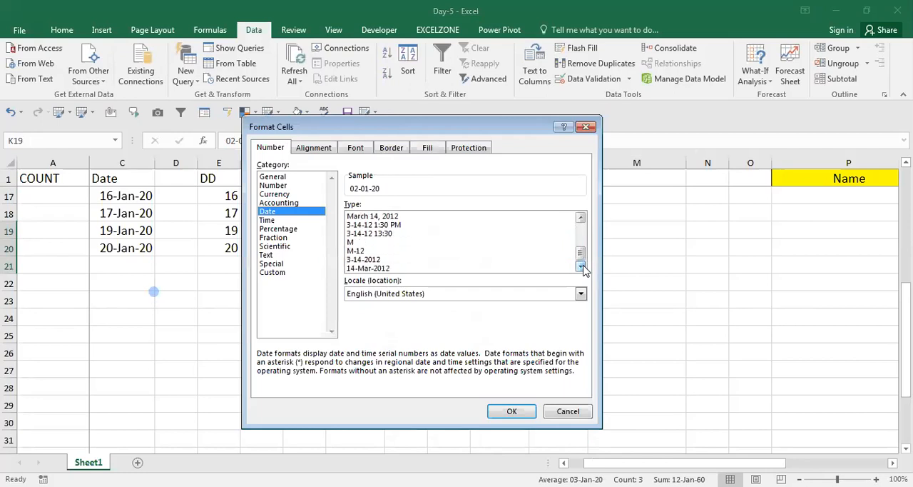
left_click(377, 227)
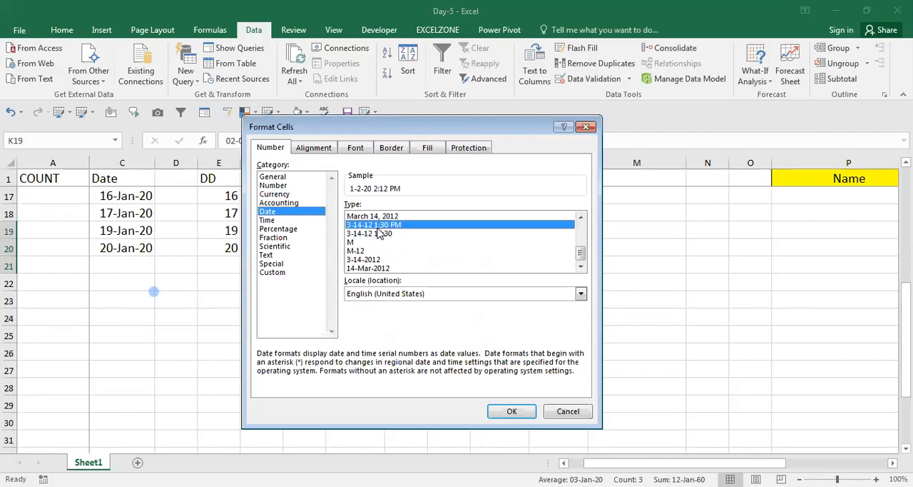
key("Return")
Step: Enter =DAY(K19) in L19 to extract the day from the first date-and-time value
key("Up")
key("Down")
key("Down")
key("Up")
key("Up")
key("Right")
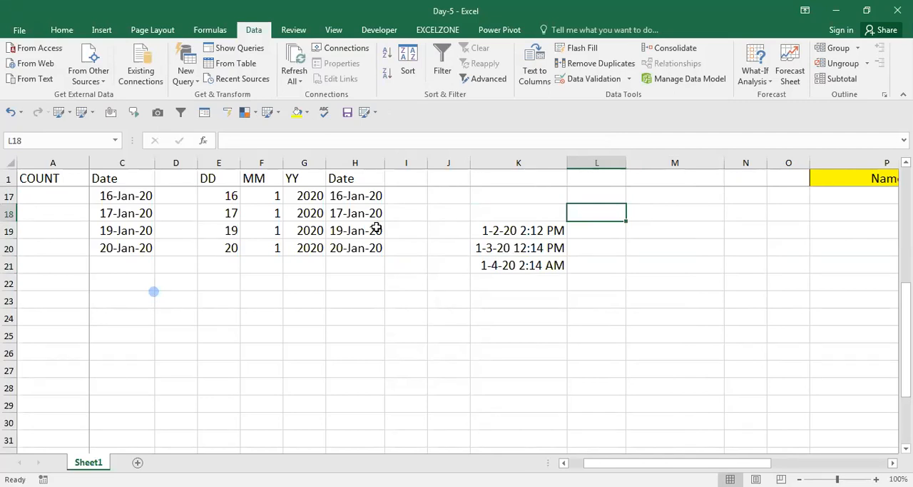
key("Down")
type("=")
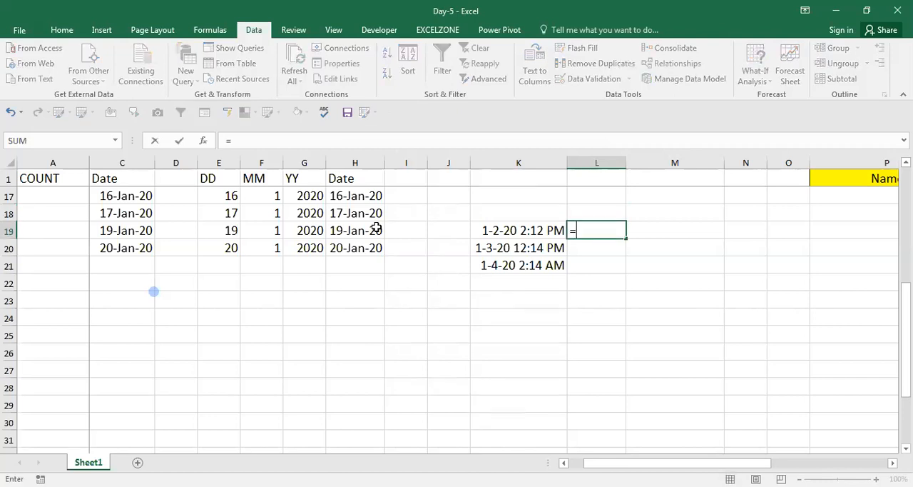
type("DAY(K19)")
key("ctrl+Return")
Step: Fill the DAY formula from L19 down through L21 for the remaining date-and-time values
key("Left")
key("ctrl+Down")
key("Right")
key("ctrl+shift+Up")
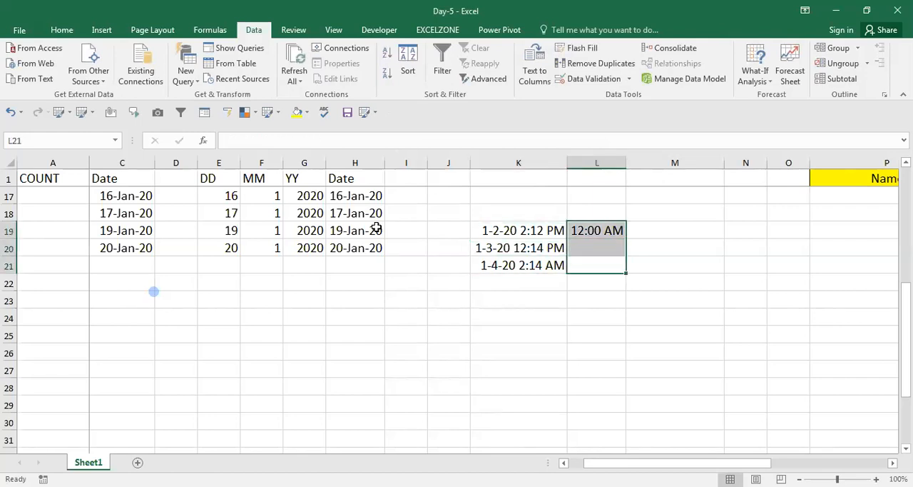
key("ctrl+d")
Step: Examine the DAY formulas at the start of the DD column in E2 and E3
key("Up")
key("Left")
key("ctrl+Left")
key("ctrl+Up")
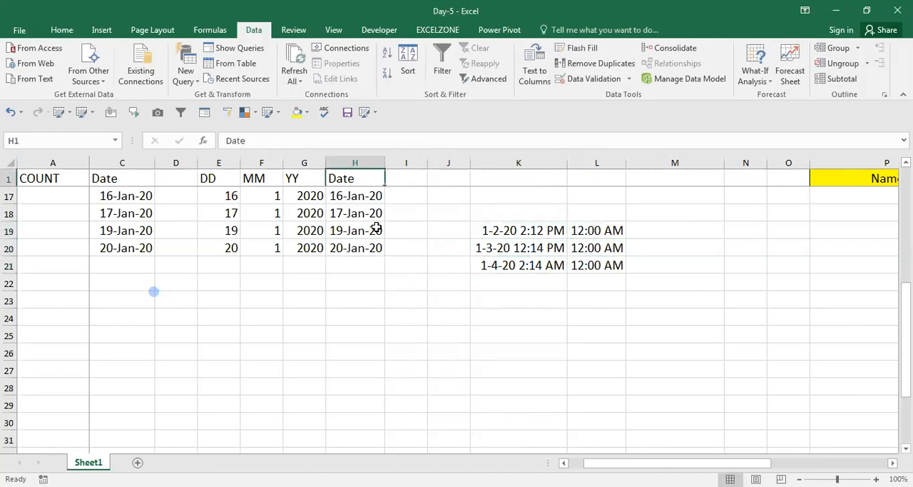
key("Down")
key("Left")
key("Left")
key("Left")
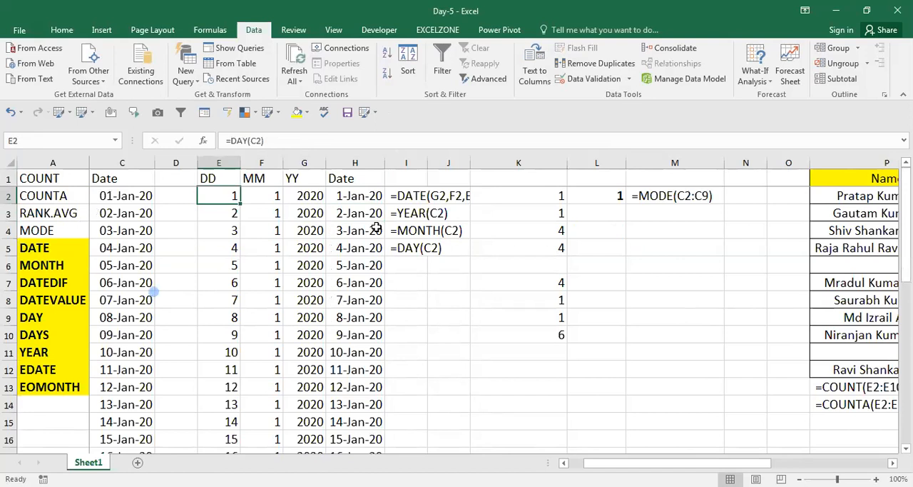
key("F2")
key("Return")
key("F2")
key("Return")
left_click(375, 228)
key("ctrl+Down")
key("Down")
key("Right")
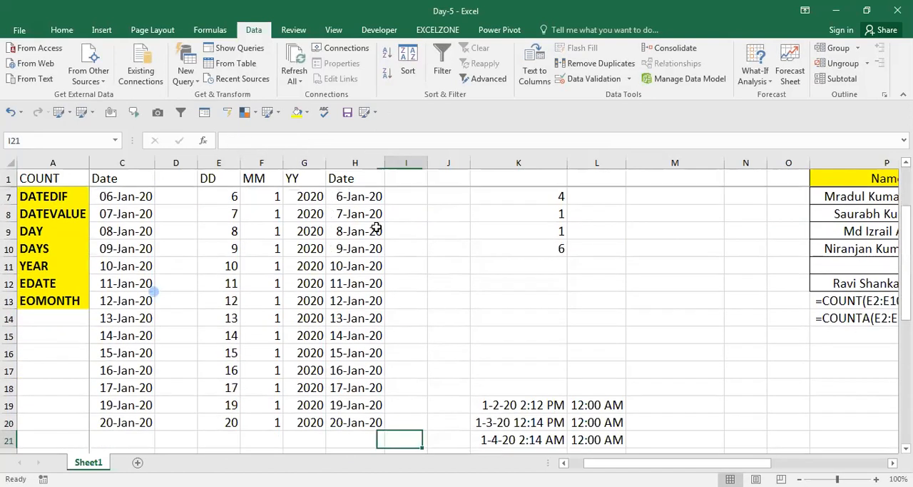
Step: Compare the date-and-time value in K19 with the DAY formula result in L19
key("Right")
key("Right")
key("Right")
key("Left")
key("Down")
key("Up")
key("Up")
key("Up")
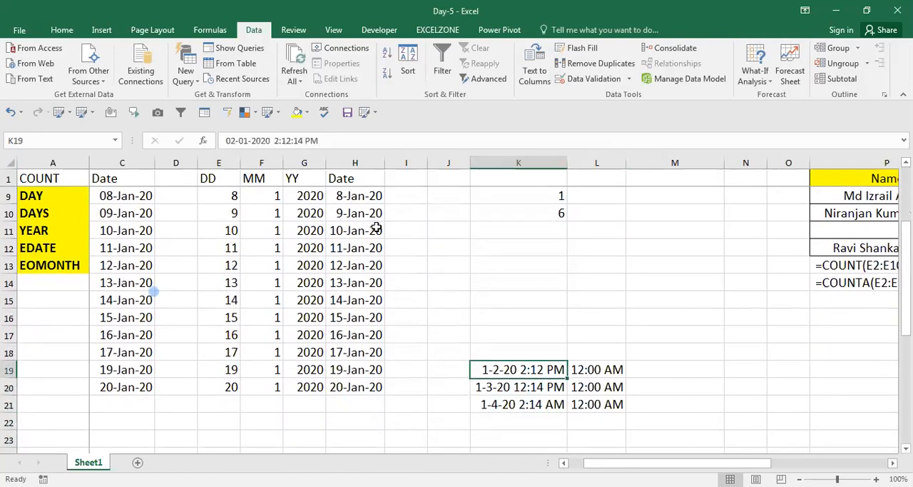
key("Right")
key("Left")
key("Right")
key("Left")
key("Right")
key("Left")
key("Right")
key("Left")
key("Right")
key("Left")
key("Right")
key("Right")
key("Left")
key("Left")
key("Right")
key("Right")
key("Left")
Step: Clear the DAY formulas from L19:L21
key("shift+Down")
key("shift+Down")
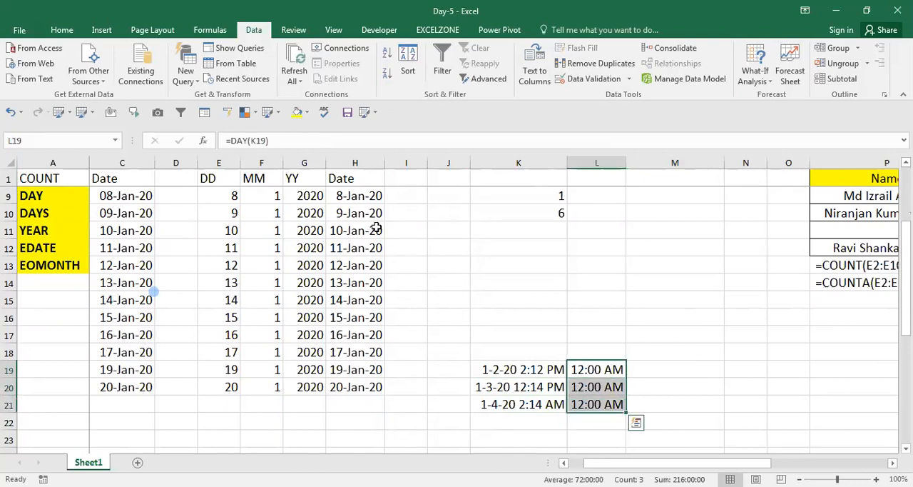
key("BackSpace")
key("Escape")
key("Delete")
key("Up")
key("Down")
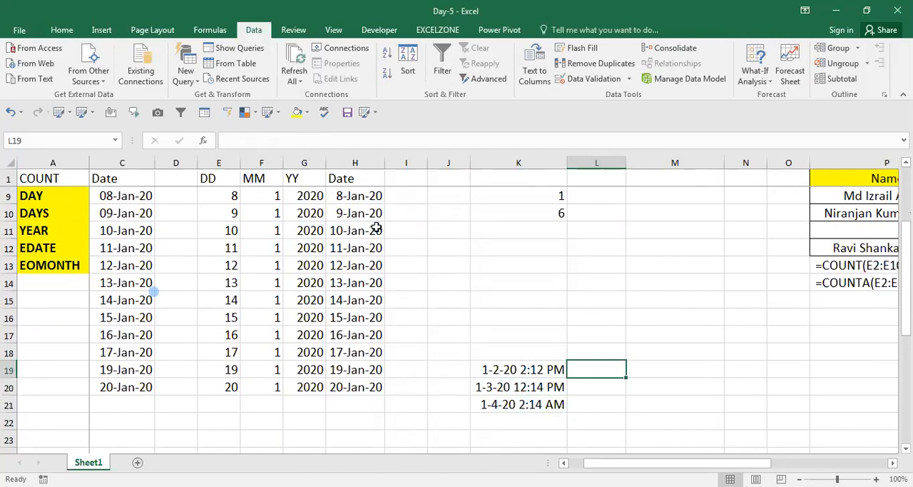
Step: Enter =DATE(YEAR(K19),MONTH(K19),DAY(K19)) in L19 to extract only the date from K19
type("=DA`")
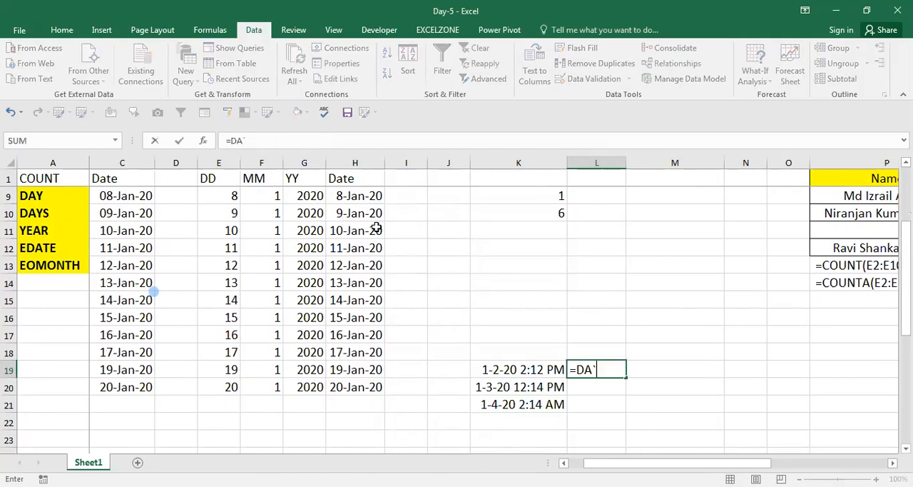
key("BackSpace")
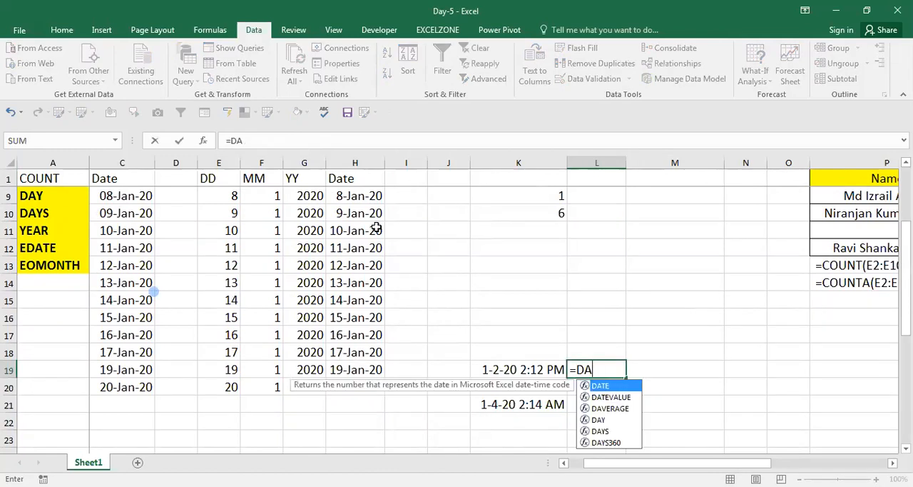
key("Tab")
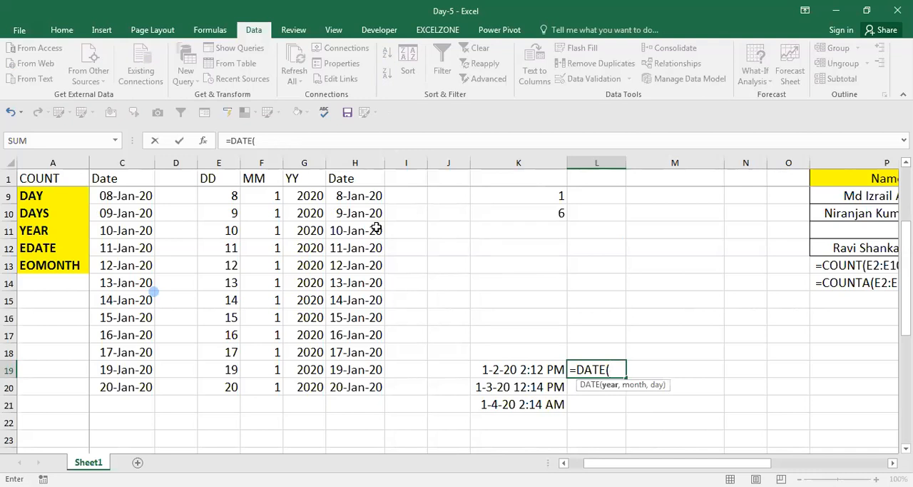
type("YEAR(")
key("Left")
type(")")
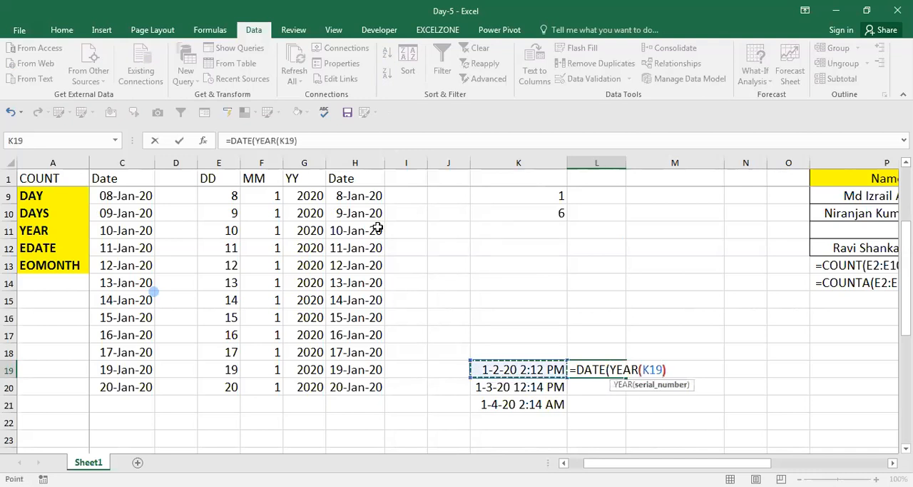
type(",")
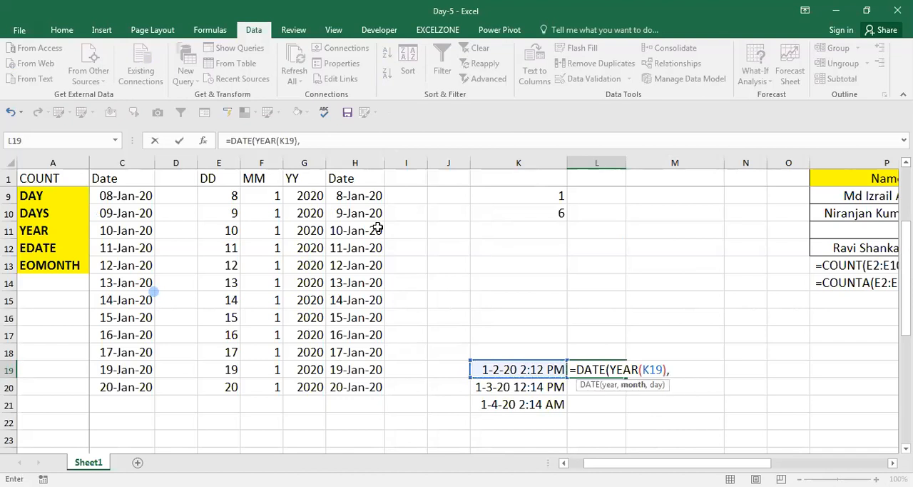
type("MON")
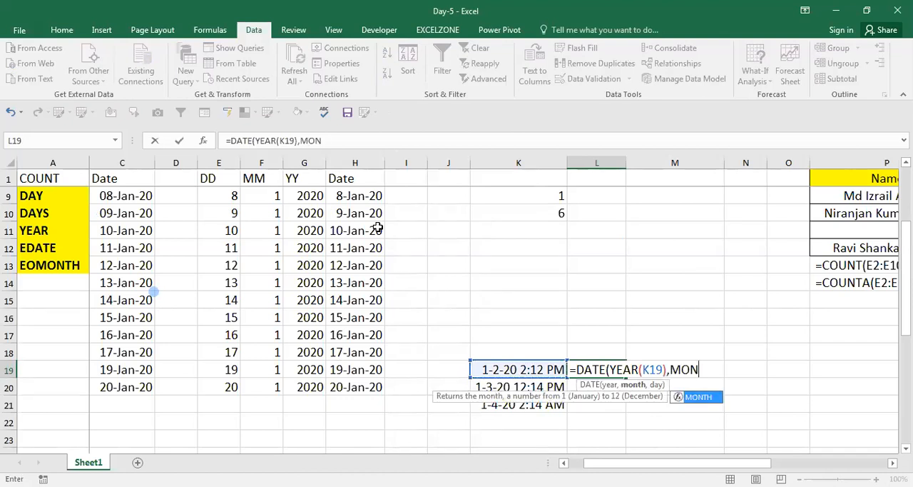
type("TH(")
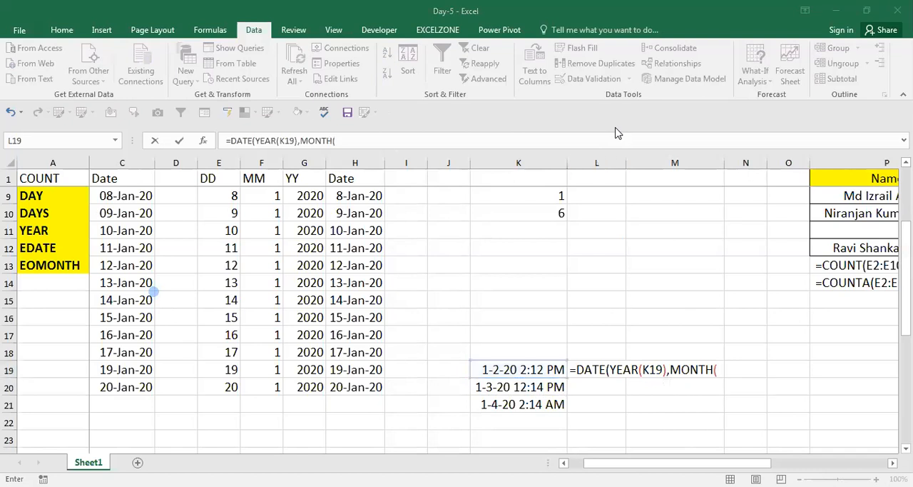
left_click(538, 370)
type(")")
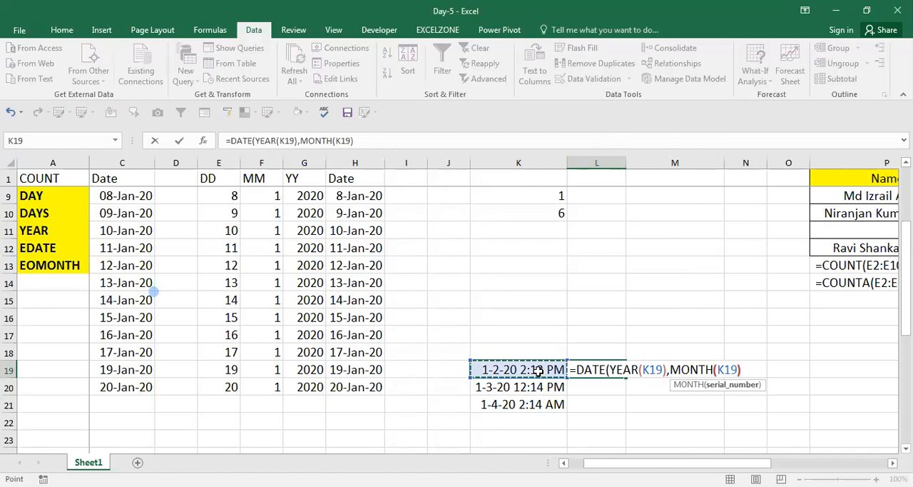
type(",DAY(")
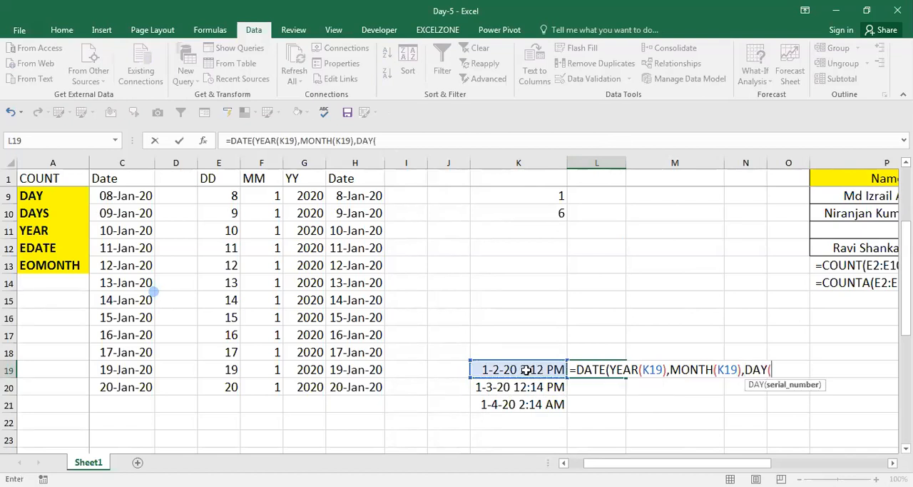
left_click(537, 370)
type(")")
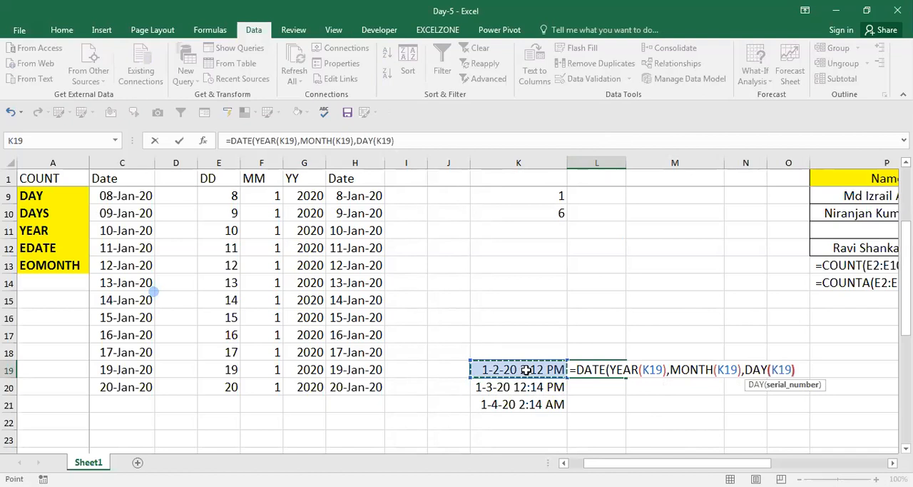
key("Return")
Step: Copy the DATE formula from L19 down through L21
key("Up")
key("ctrl+c")
key("Down")
key("Down")
key("Left")
key("Right")
key("ctrl+shift+Up")
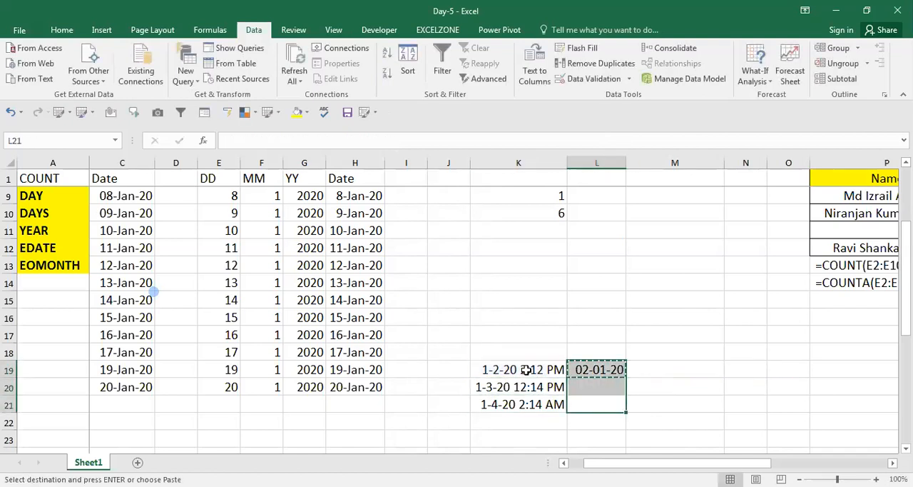
key("Return")
Step: Copy the full DATE formula from L19 and paste it into L18 as visible text
key("Down")
key("Up")
key("Up")
key("Up")
key("F2")
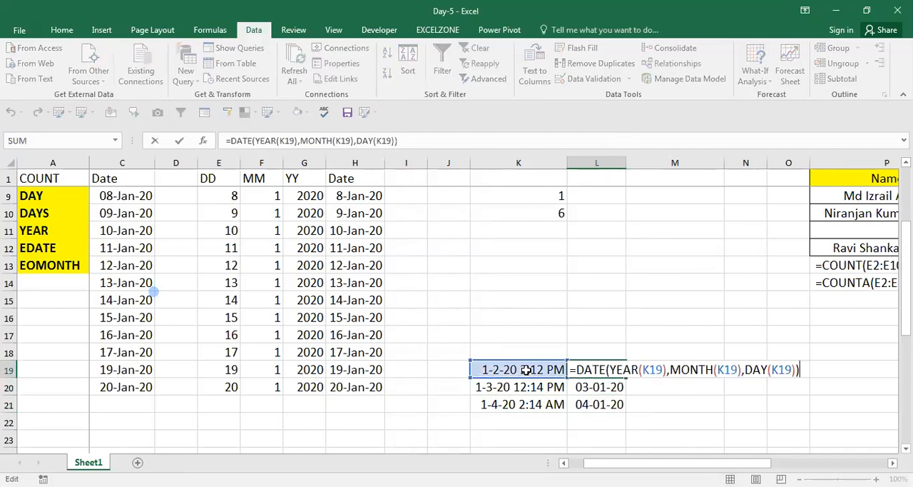
key("Left")
key("Left")
key("shift+Left")
key("shift+Left")
key("shift+Left")
key("shift+Home")
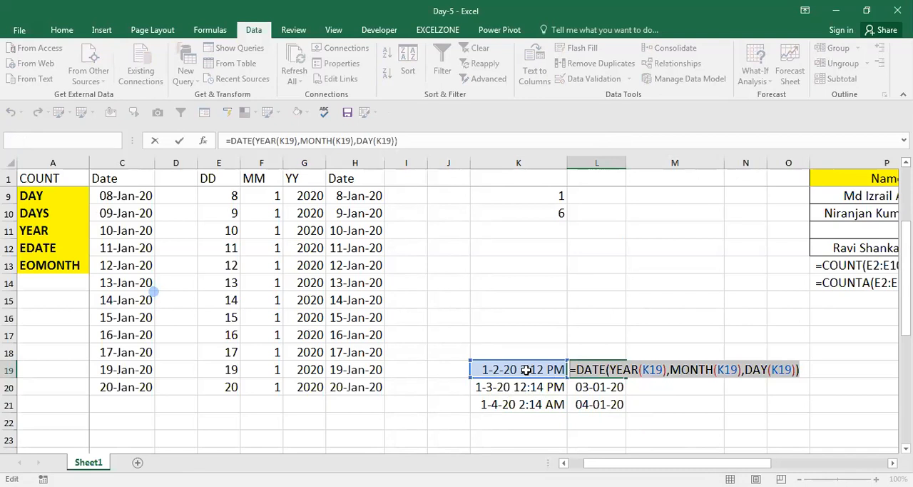
key("ctrl+c")
key("Escape")
key("Up")
key("Up")
key("Down")
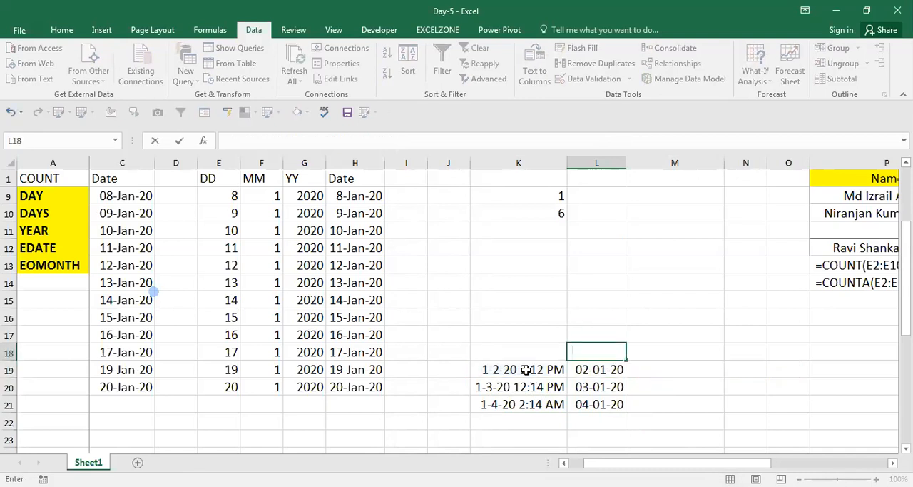
key("ctrl+v")
key("Return")
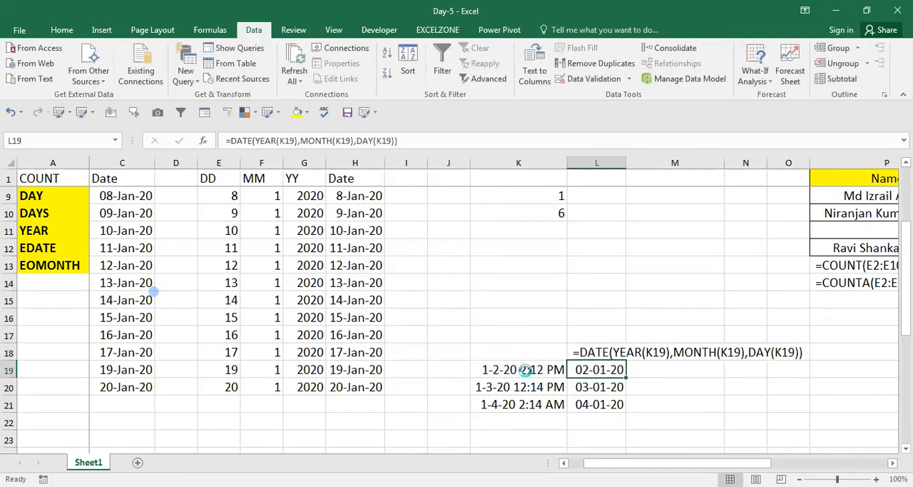
Step: Enter =TIME(HOUR(K19),MINUTE(K19),SECOND(K19)) in M19 to extract only the time from K19
key("Right")
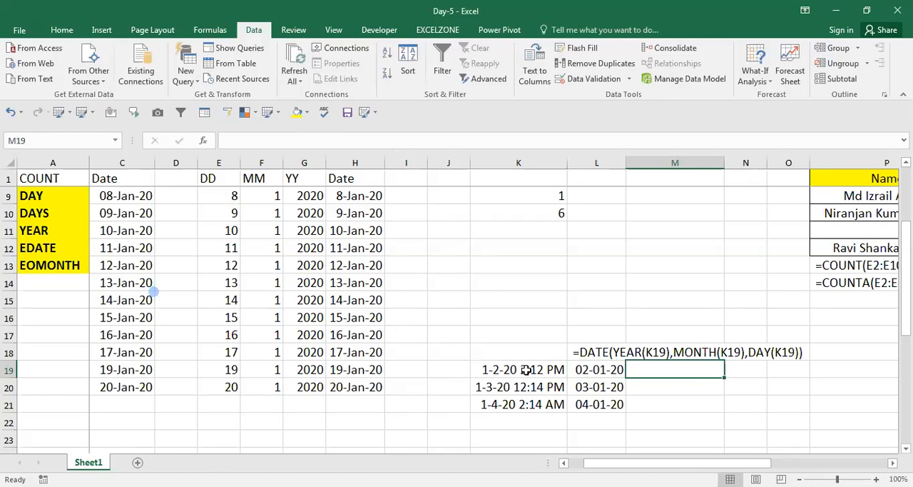
key("Right")
key("Right")
key("Right")
key("Left")
key("Left")
key("Left")
key("Left")
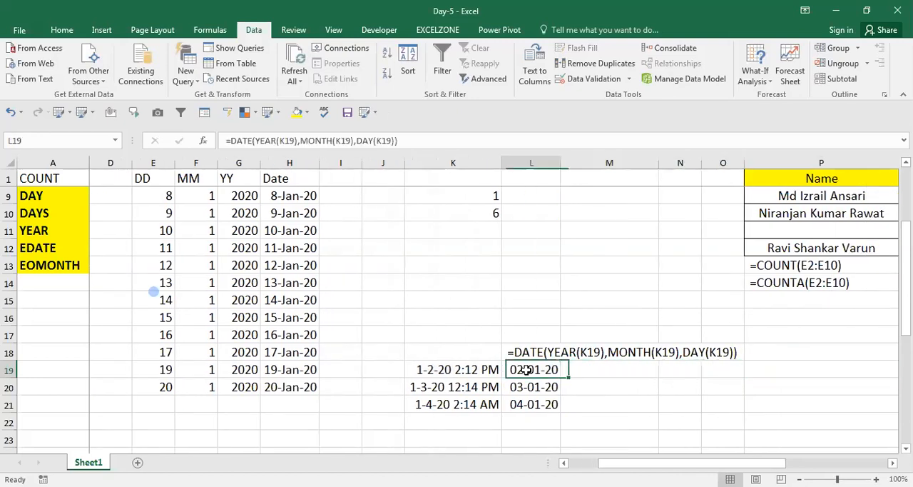
key("Right")
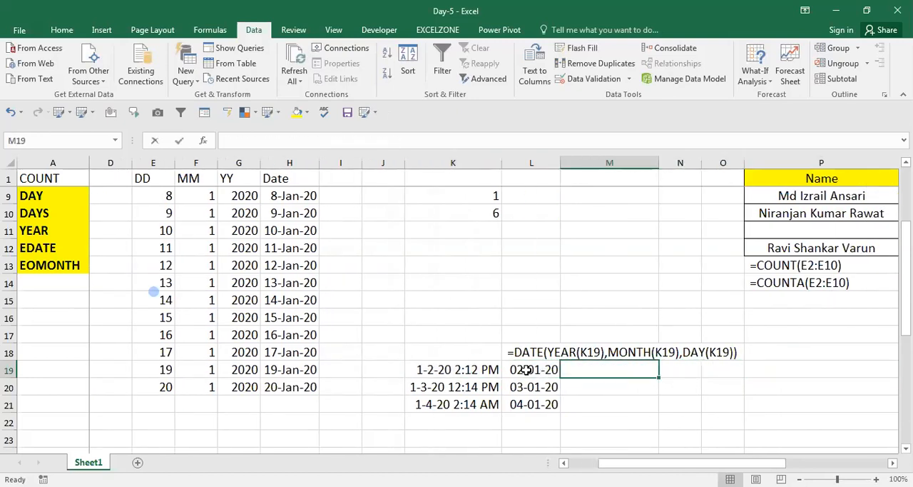
type("=")
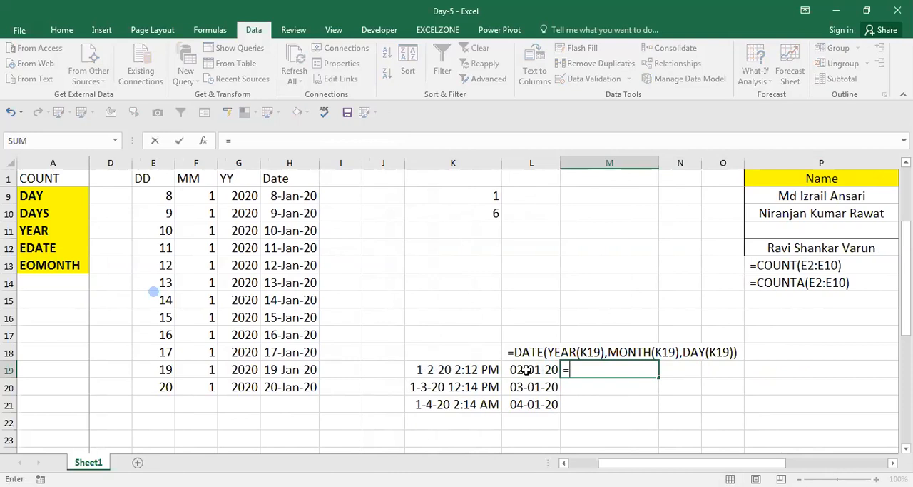
type("TIME(")
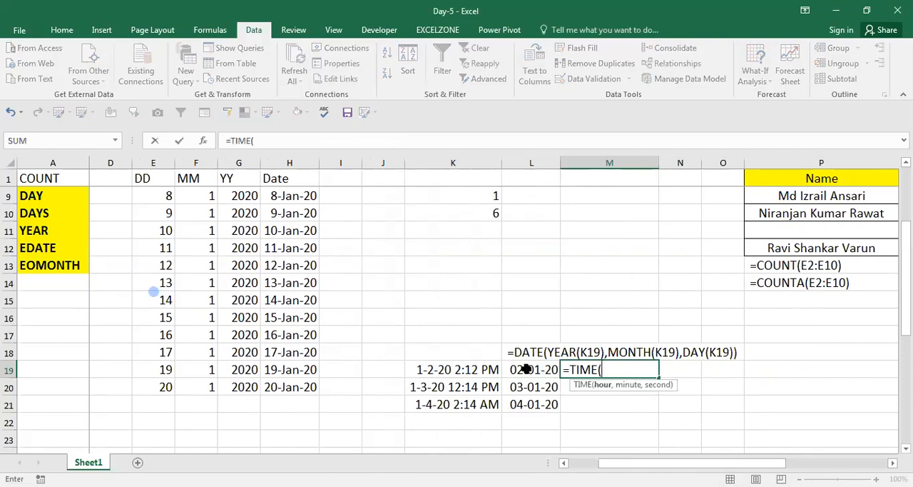
type("HOUR(")
left_click(475, 372)
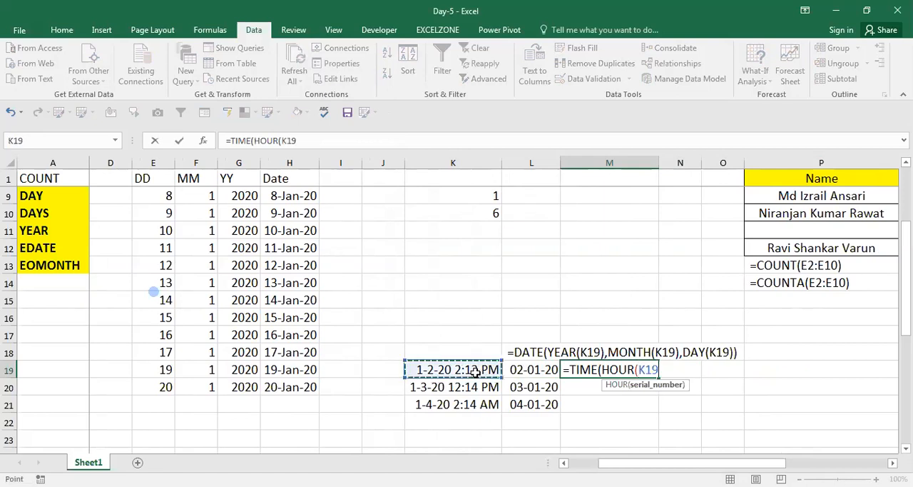
type("),")
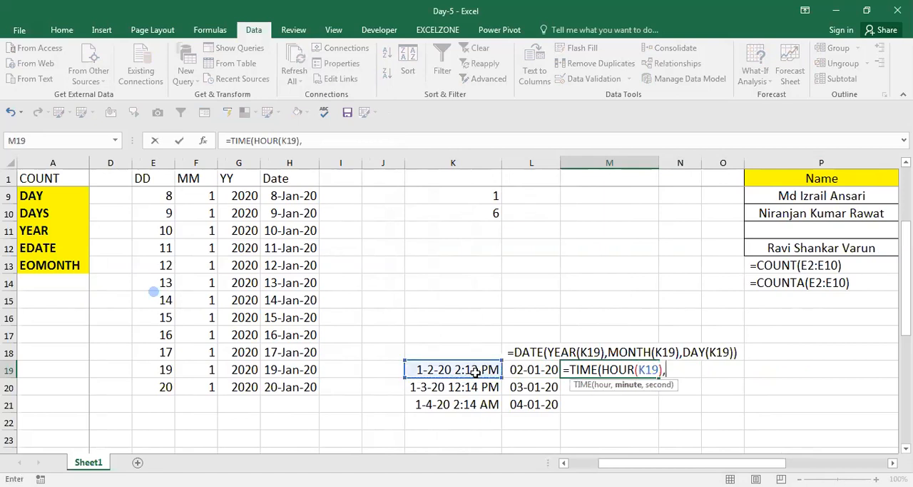
type("MIN")
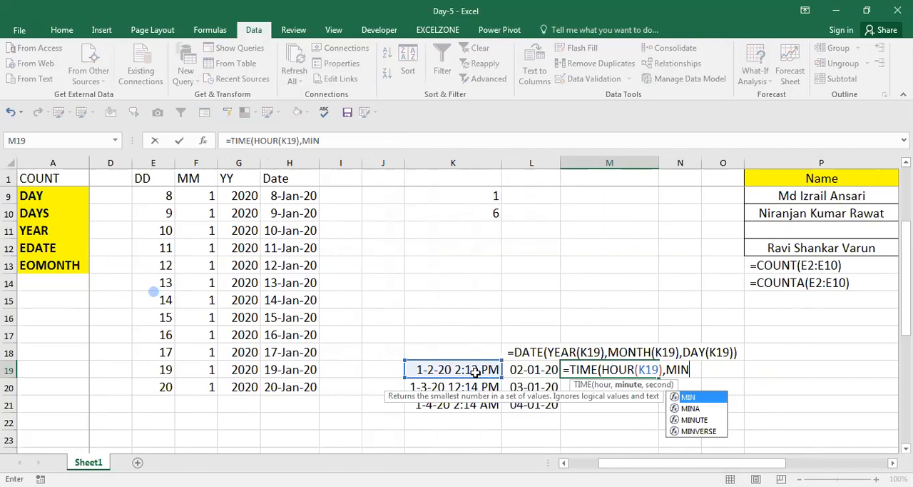
type("UTE(")
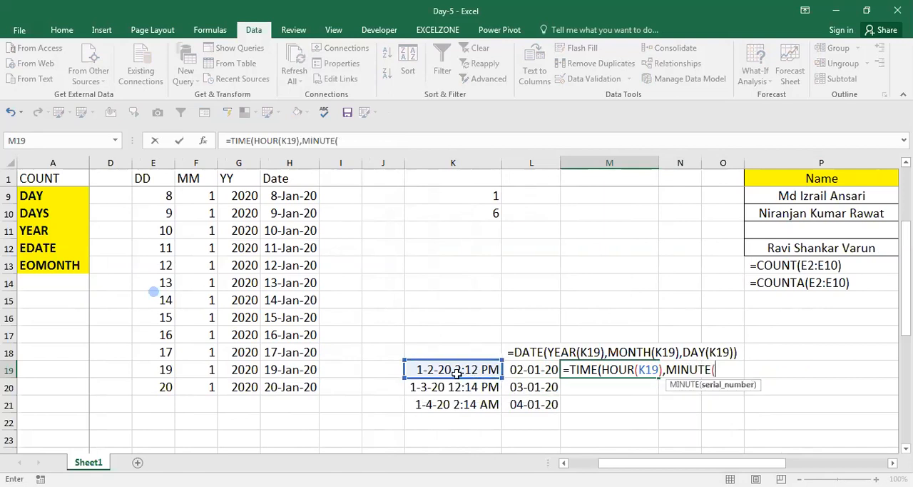
left_click(456, 370)
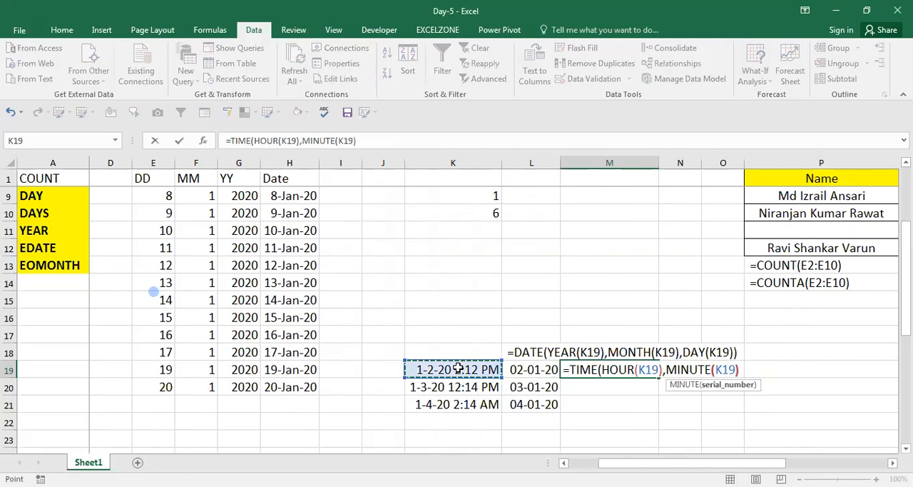
type("),SE")
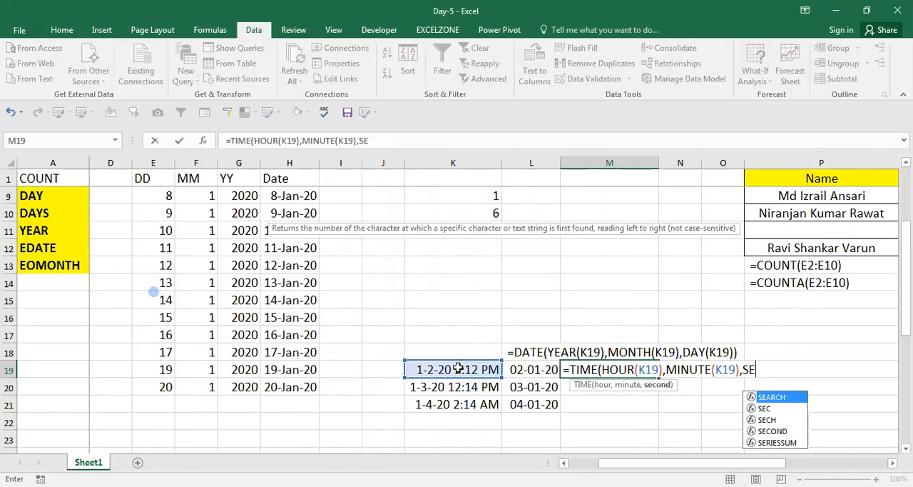
type("COND(")
left_click(469, 369)
type("))")
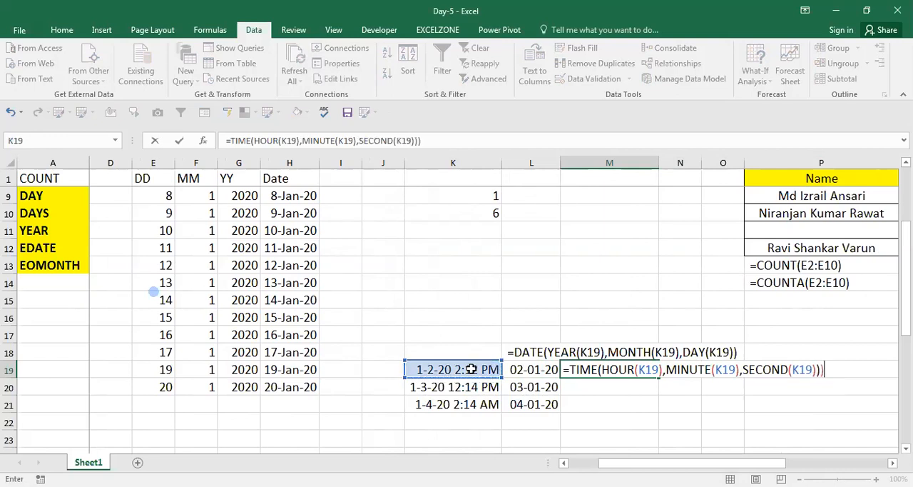
key("Tab")
Step: Fill the TIME formula from M19 down through M21
key("Up")
key("Left")
key("Down")
key("Left")
key("ctrl+Down")
key("Right")
key("ctrl+shift+Up")
key("ctrl+d")
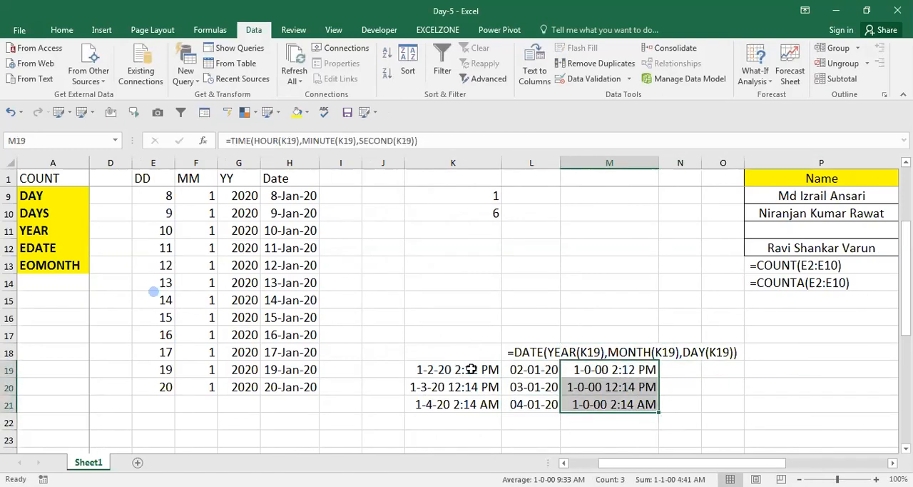
Step: Format the TIME results in M19:M21 with the Time category's 37:30:55 type
key("ctrl+1")
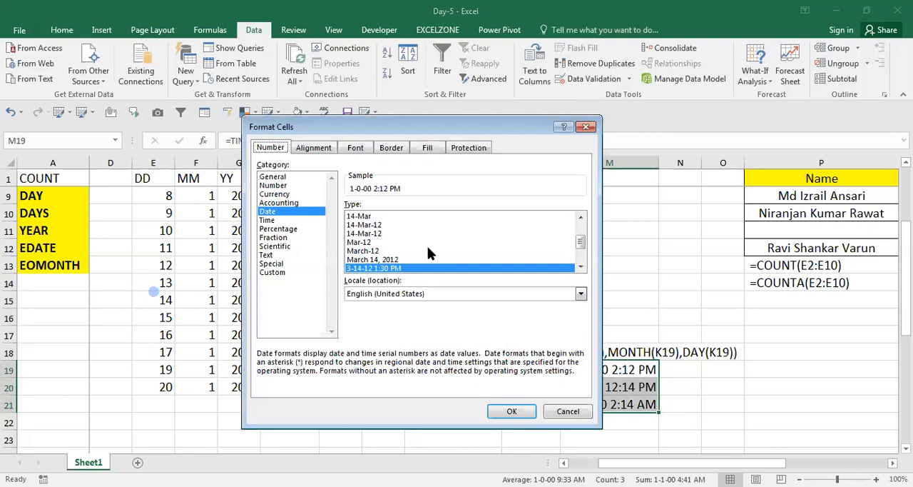
mouse_move(582, 245)
left_mouse_down()
mouse_move(579, 239)
mouse_move(581, 256)
left_mouse_up()
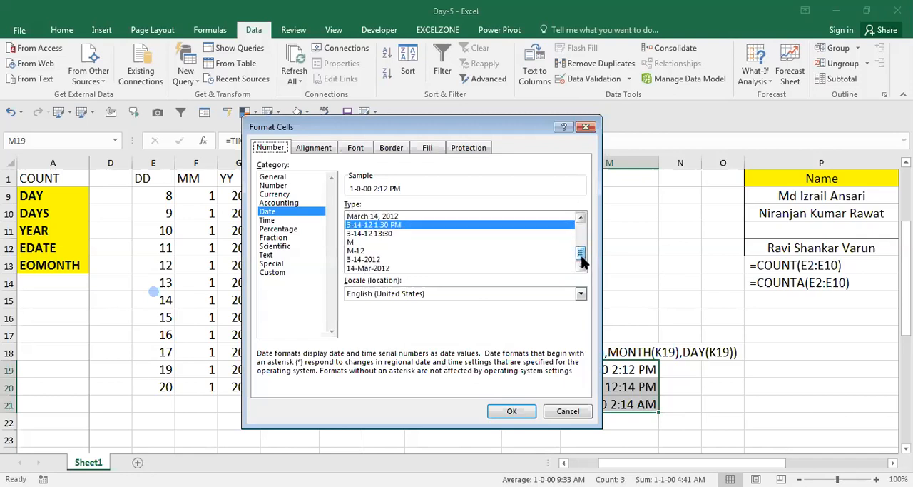
left_click(269, 221)
left_click(374, 268)
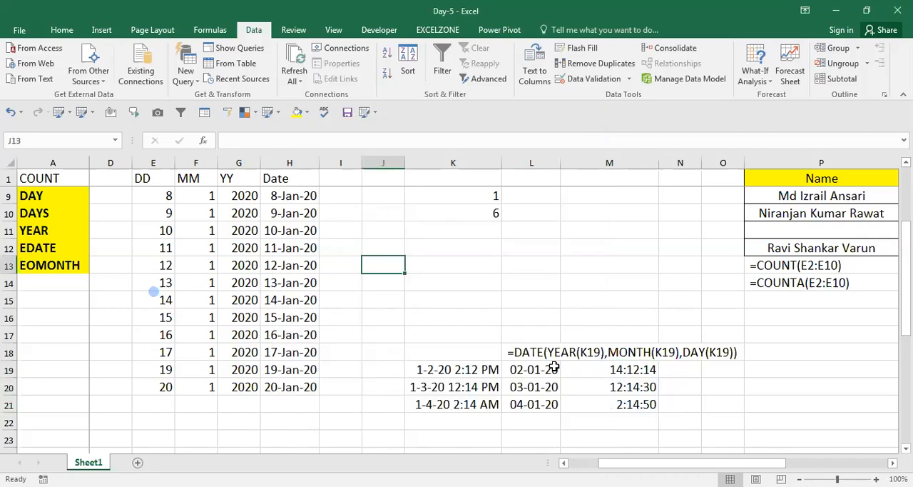
Step: Compare the separated dates in column L and times in column M with the date-and-time values in K19:K21
key("Down")
key("Down")
key("Down")
key("Down")
key("Right")
key("Right")
key("Right")
key("Right")
key("Left")
key("Down")
key("Down")
key("Left")
key("Left")
key("Left")
key("Right")
key("Right")
key("Left")
key("Right")
key("Right")
key("Right")
key("Left")
key("Left")
key("Left")
key("Down")
key("Down")
key("Right")
key("Left")
key("Right")
key("Up")
key("Right")
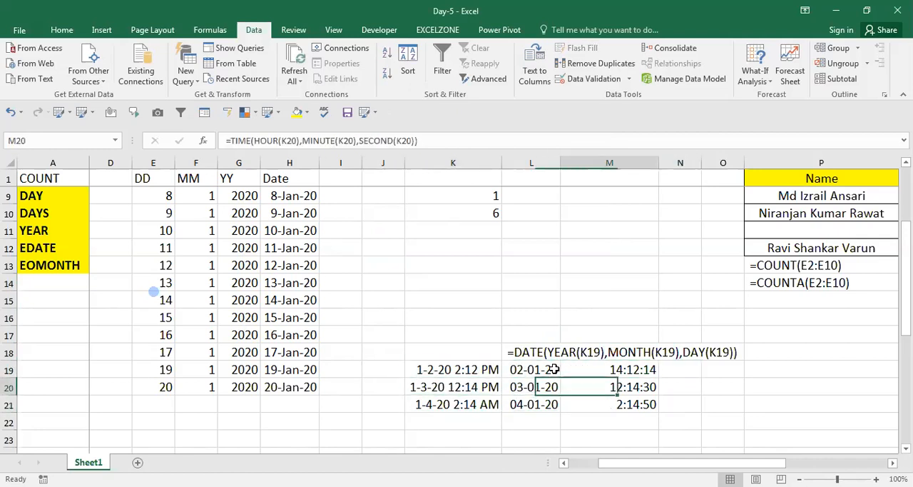
key("Left")
key("Down")
key("Right")
key("Right")
key("Left")
Step: Copy the full TIME formula from M19 and paste it into N20 as visible text
key("Up")
key("Up")
key("F2")
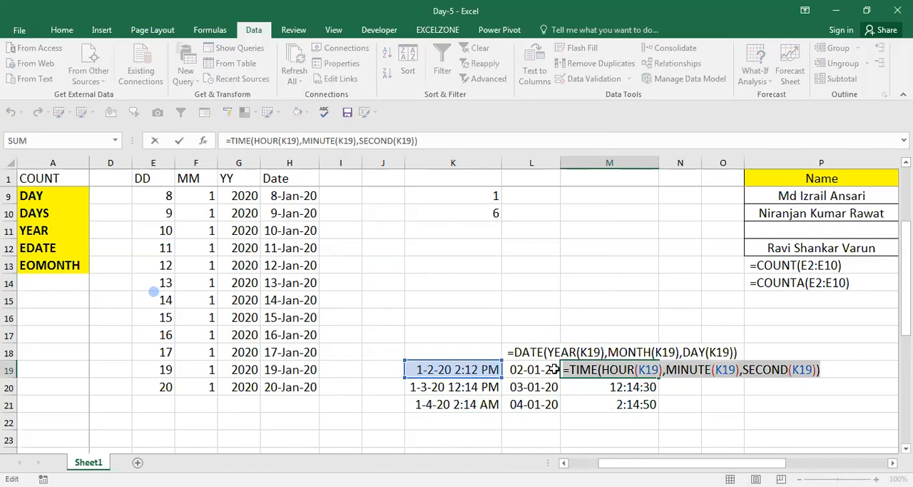
key("Tab")
key("Down")
key("Left")
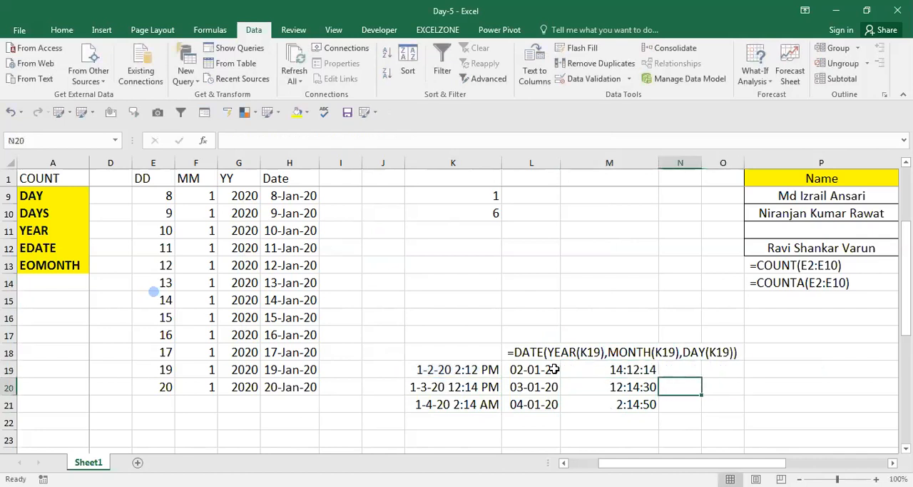
type("=TIME(HOUR(K19),MINUTE(K19),SECOND(K19))")
key("ctrl+Return")
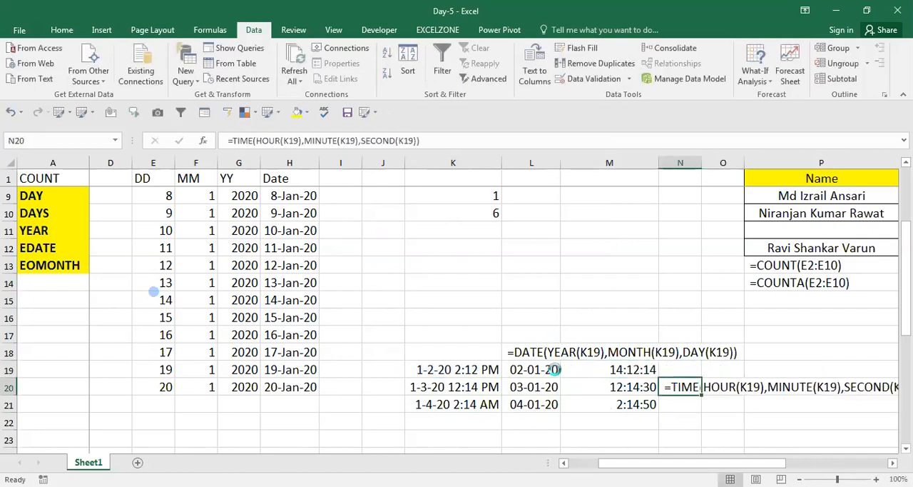
Step: Examine the function names in column A and the date examples beside them to see which functions have been covered
key("Left")
key("ctrl+Left")
key("ctrl+Left")
key("ctrl+Left")
key("ctrl+Up")
key("Right")
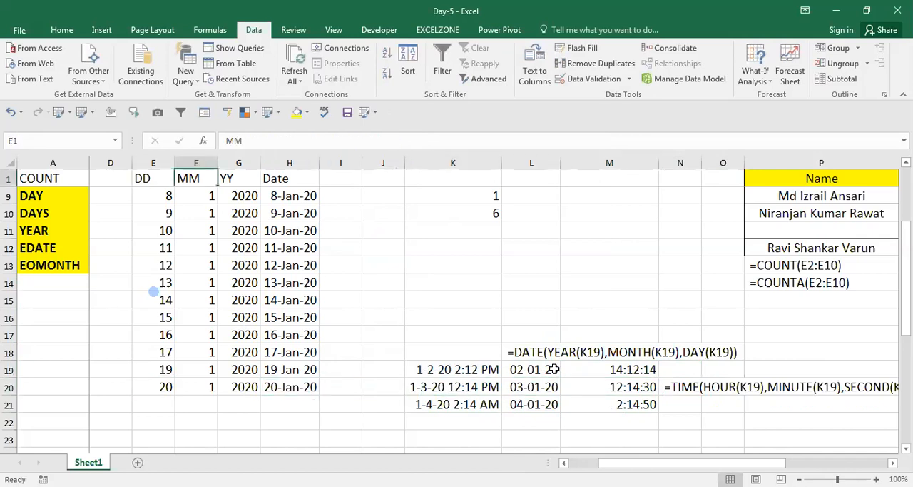
key("Right")
key("Down")
key("Down")
key("Left")
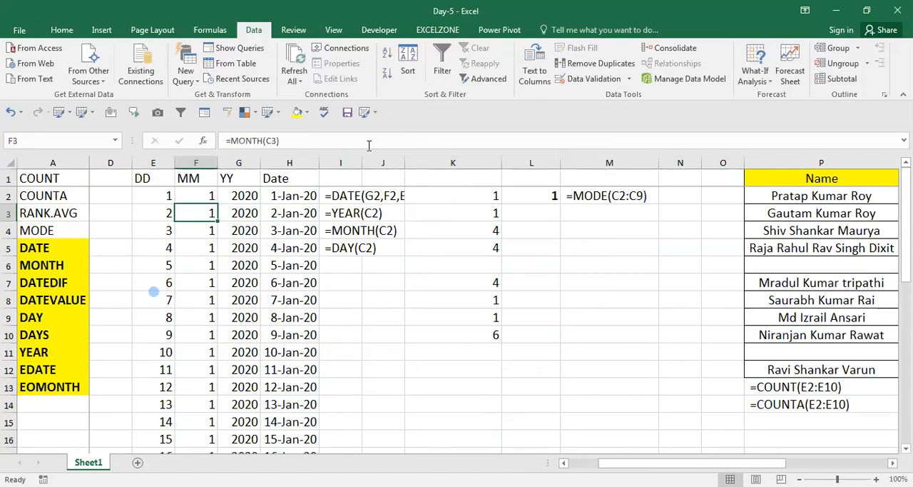
left_click(341, 278)
key("Left")
key("Left")
key("Left")
key("Left")
key("Left")
key("Left")
key("Left")
key("Left")
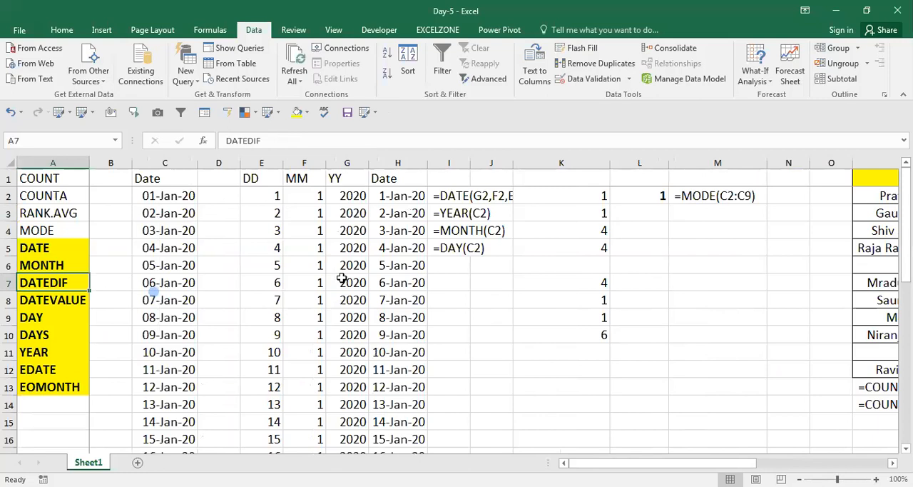
key("Right")
key("Right")
key("Left")
key("Left")
key("Up")
key("Up")
key("Up")
key("Up")
key("Up")
key("Up")
key("Down")
key("Down")
key("Down")
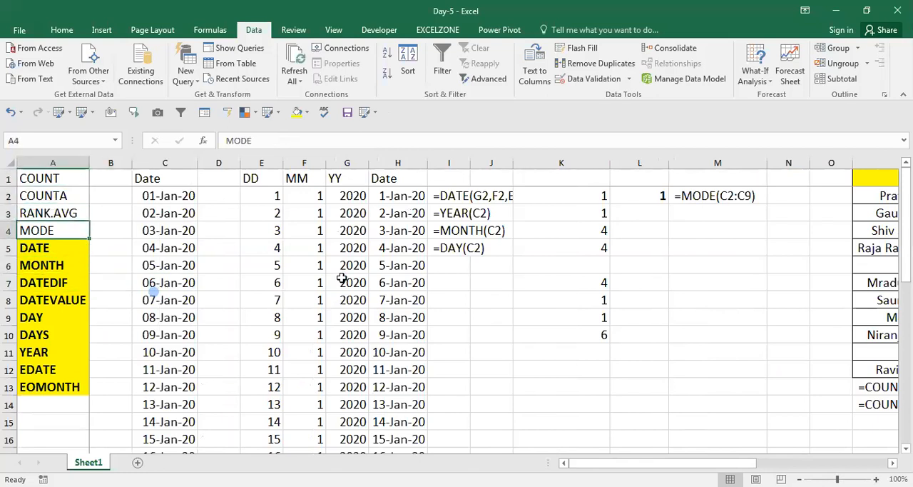
key("Down")
key("Up")
key("Down")
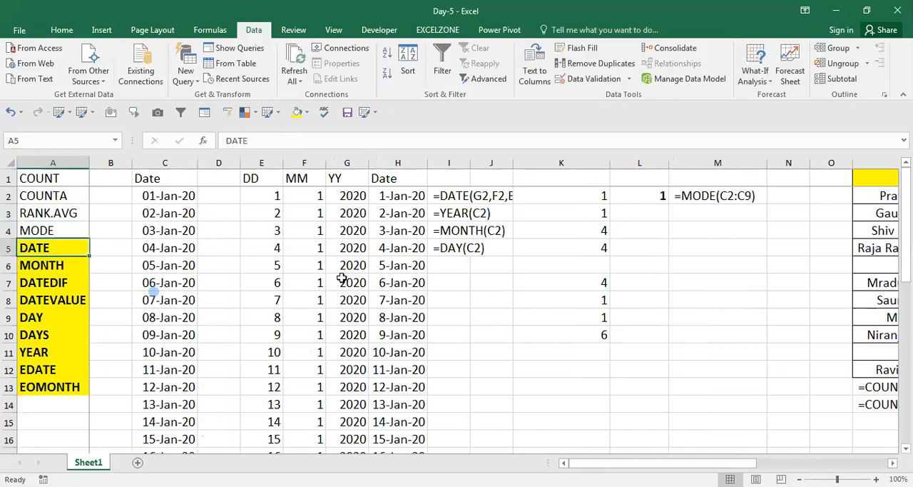
Step: Apply a red font color to the year value in G7
left_click(342, 279)
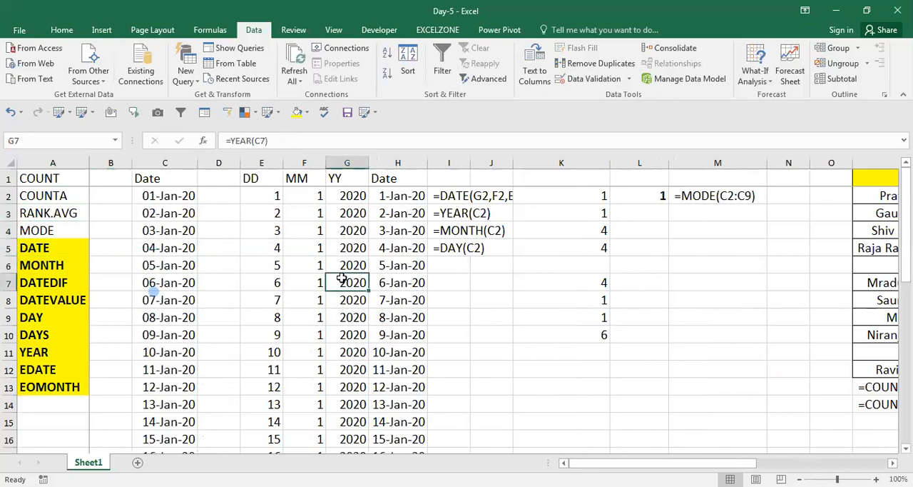
left_click(66, 33)
left_click(225, 74)
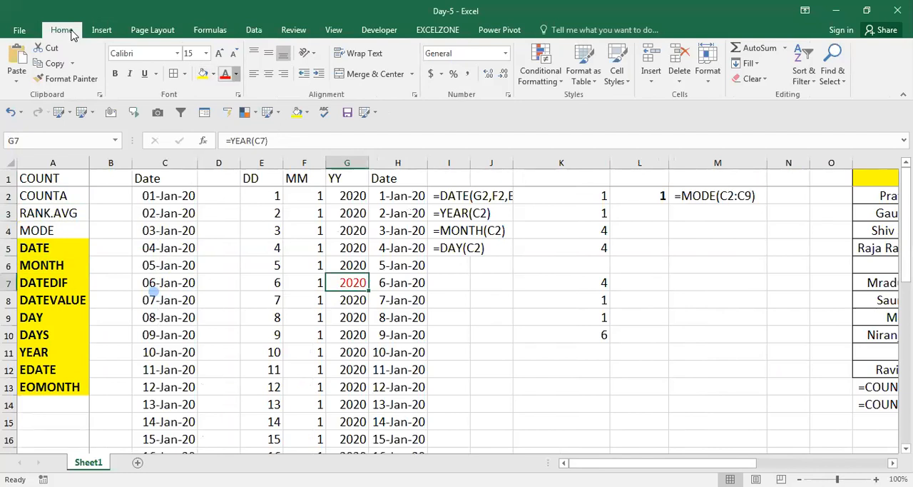
left_click(236, 74)
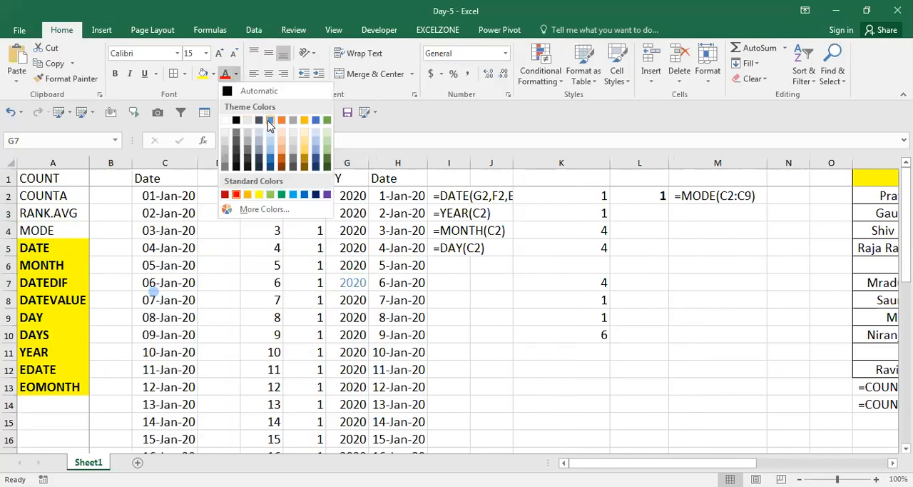
key("Escape")
Step: Change the font color of DATE, MONTH, DAY and YEAR in column A to the blue theme color
key("Home")
key("ctrl+Home")
key("Down")
key("Down")
key("Down")
key("Down")
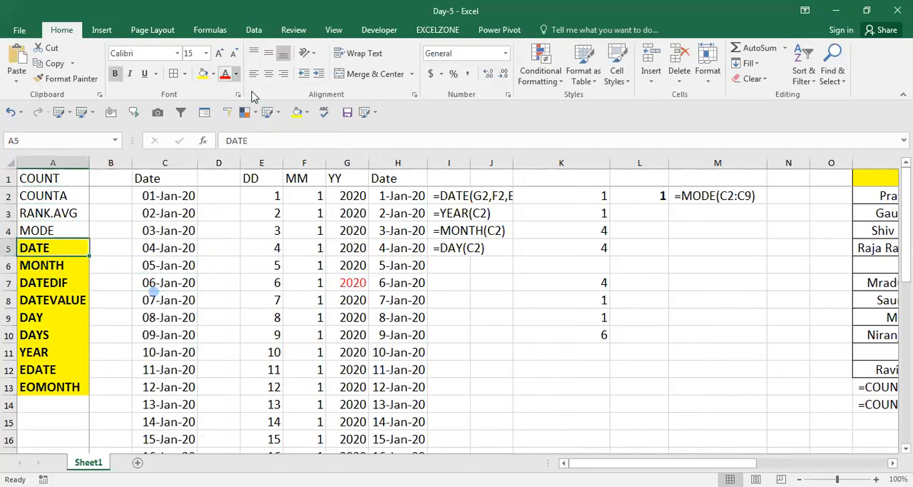
left_click(236, 74)
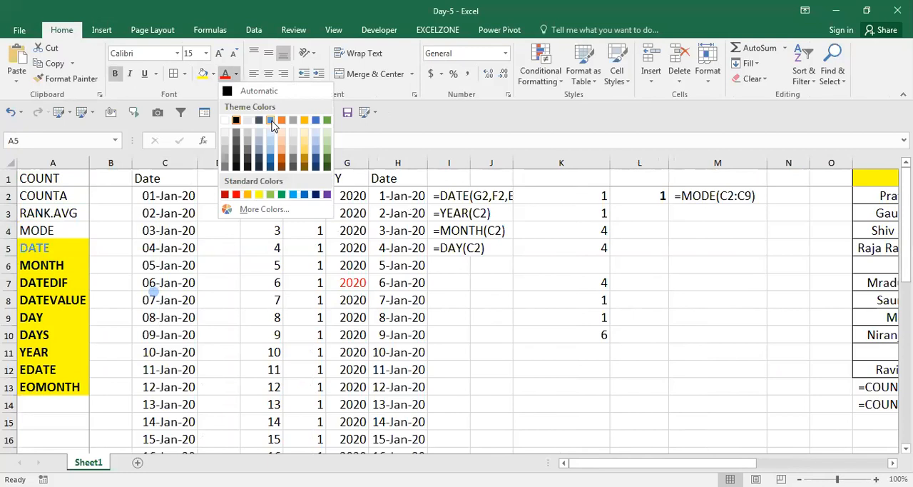
left_click(271, 121)
key("Down")
left_click(271, 120)
key("Down")
key("Down")
key("Down")
left_click(272, 122)
key("Down")
key("Down")
left_click(274, 125)
key("Down")
key("Down")
key("Up")
key("Up")
key("Up")
key("Up")
key("Up")
key("Up")
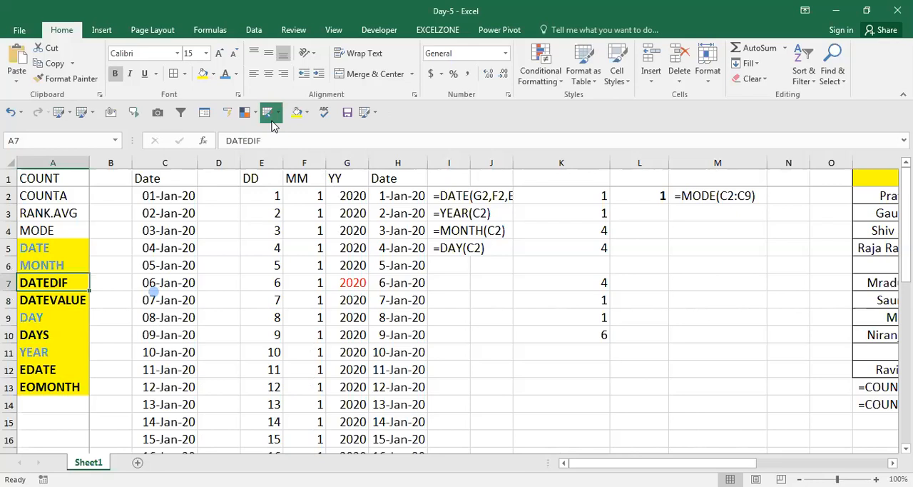
key("ctrl+b")
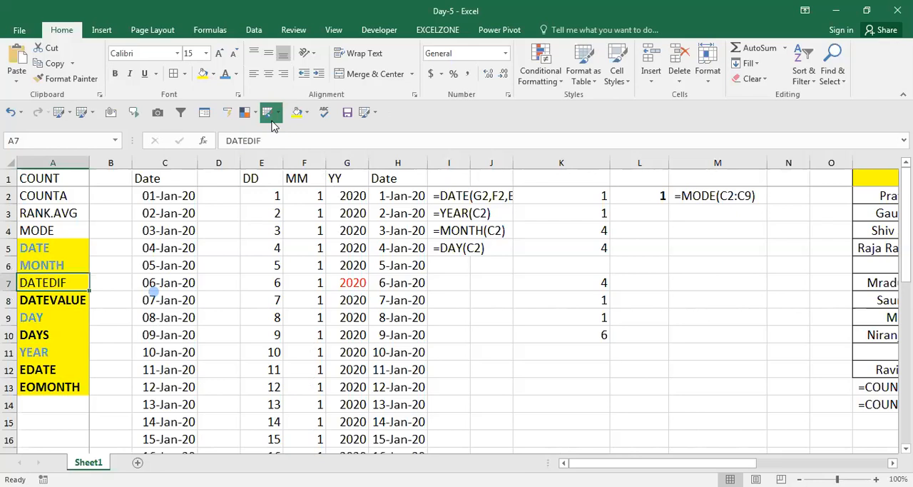
key("ctrl+b")
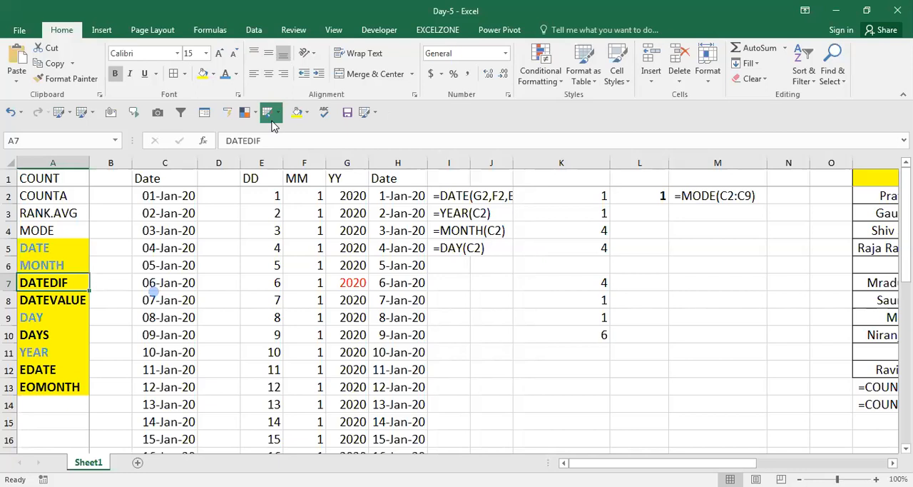
Step: Insert three blank columns before the Date column C
key("Right")
key("Right")
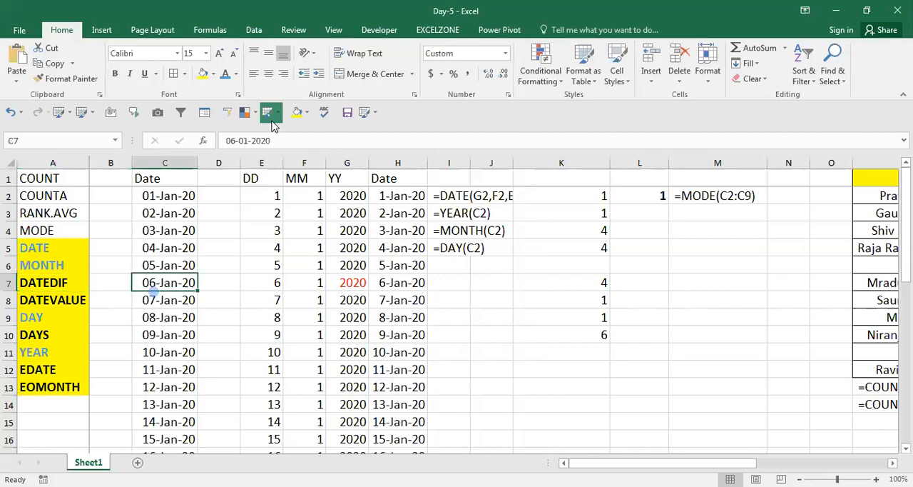
key("ctrl+space")
left_click(270, 113)
left_click(269, 113)
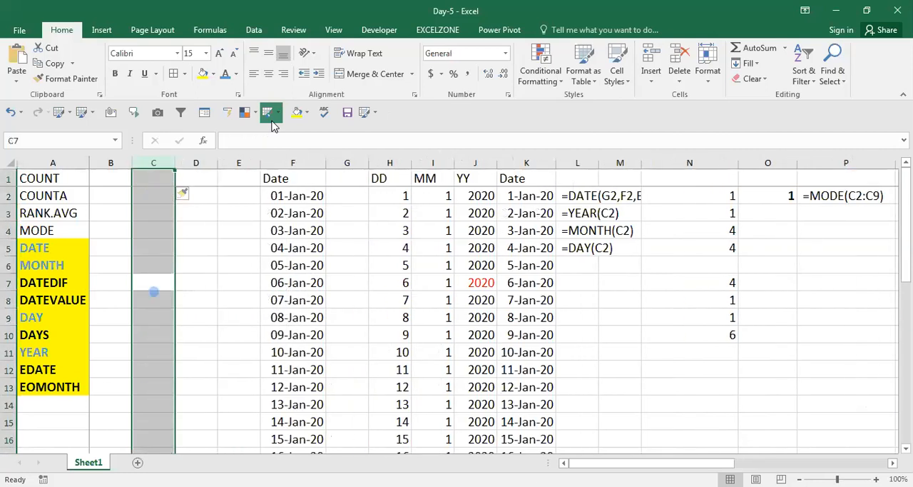
Step: Insert two more blank columns before column E
key("Up")
key("Right")
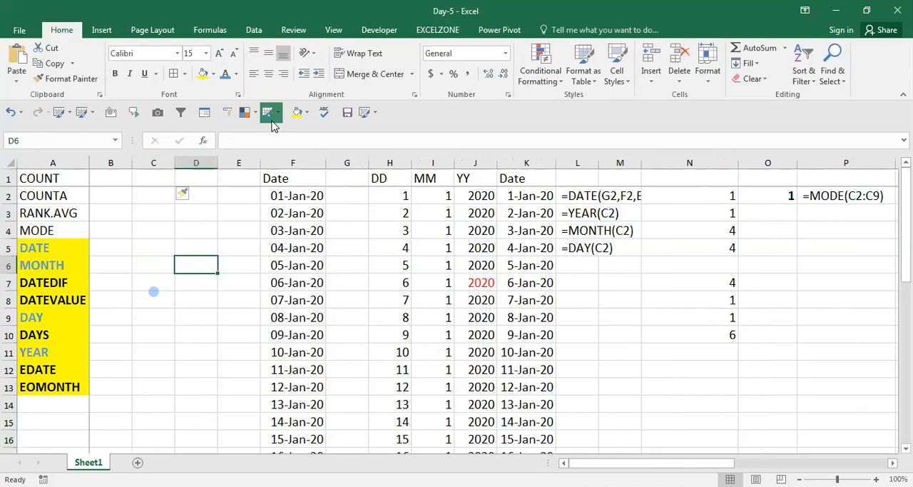
key("Right")
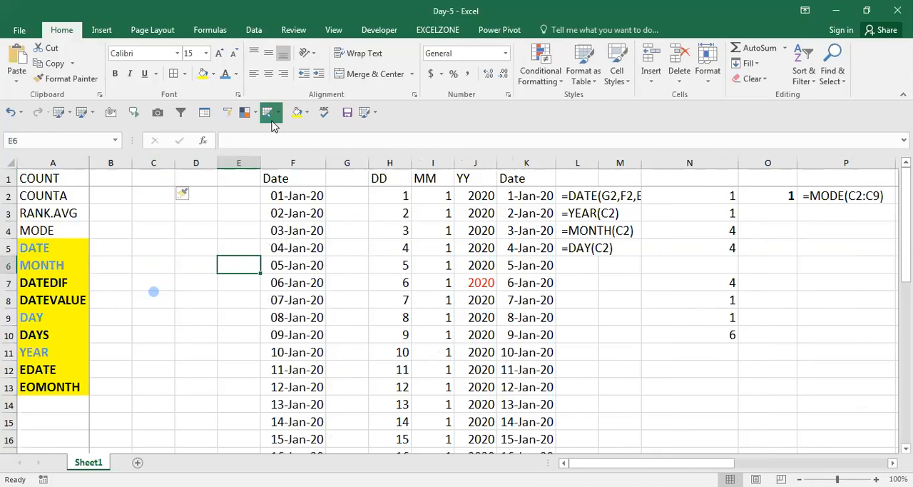
key("ctrl+space")
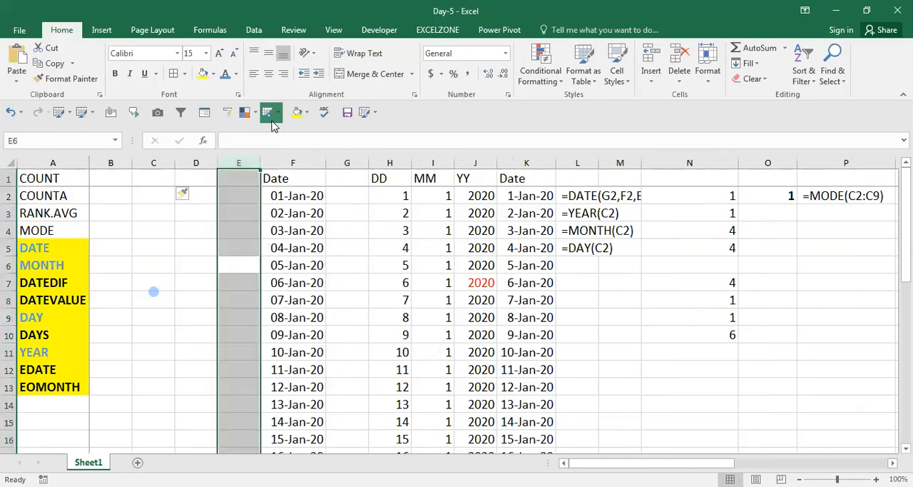
double_click(270, 114)
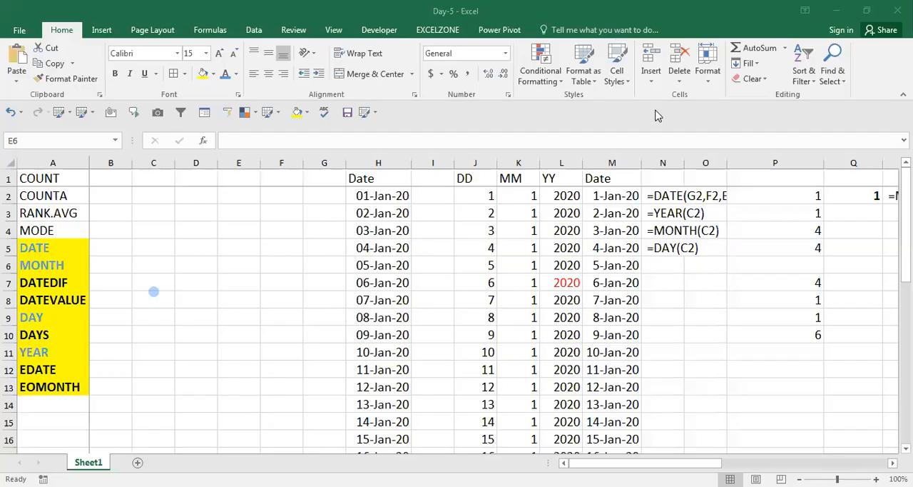
Step: Insert four more blank columns before column C to make room for the DATEDIF example
left_click(379, 220)
key("Left")
key("Left")
key("Left")
key("Left")
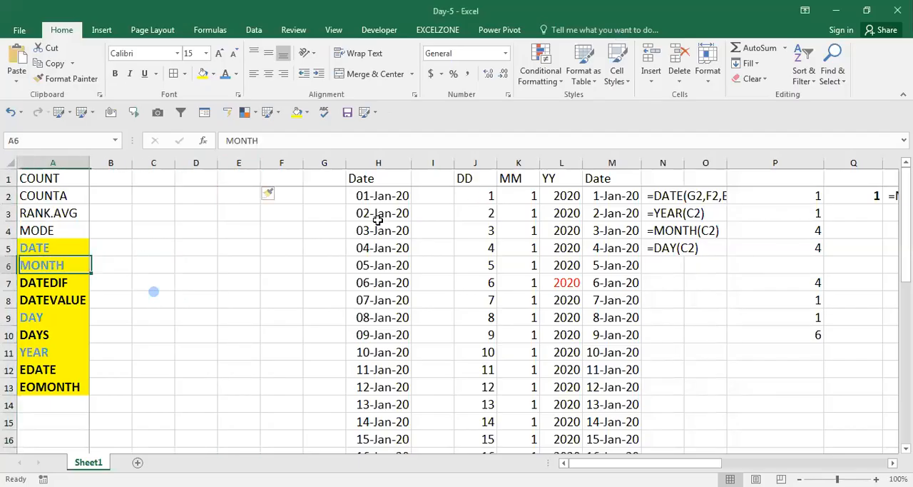
key("Down")
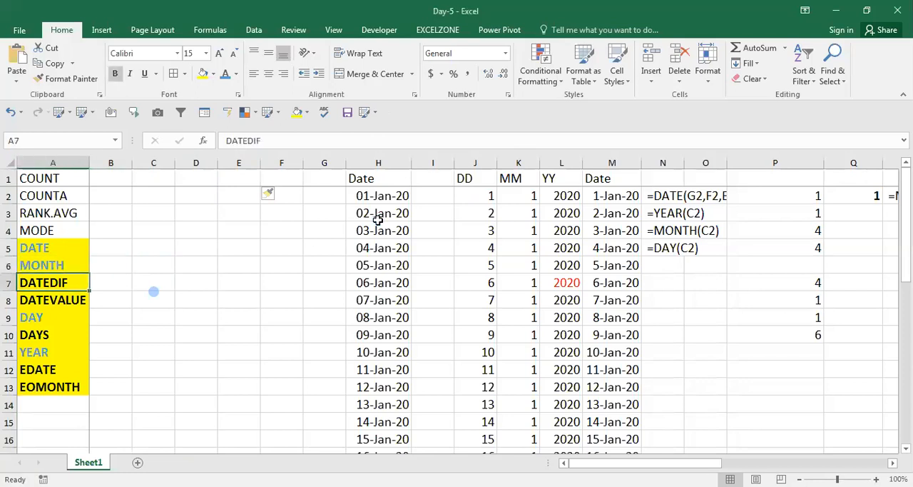
key("Right")
key("Right")
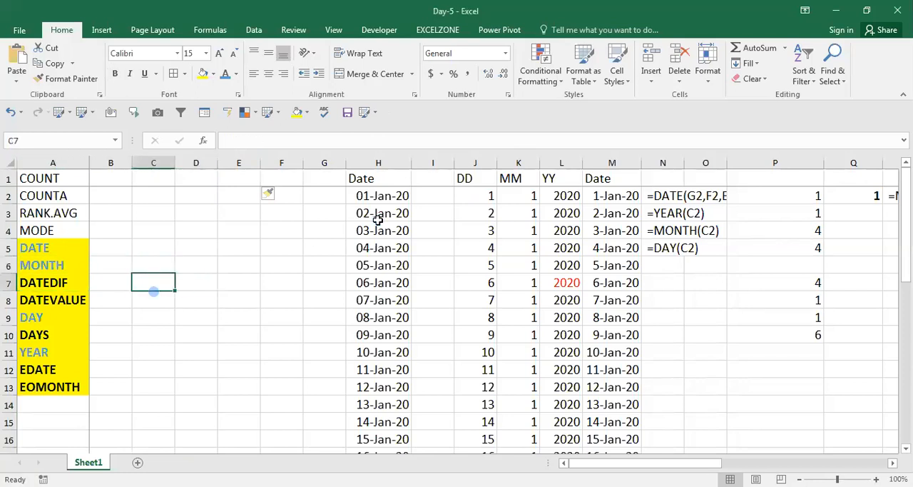
key("ctrl+space")
key("ctrl+shift+plus")
key("ctrl+shift+plus")
key("ctrl+shift+plus")
key("ctrl+shift+plus")
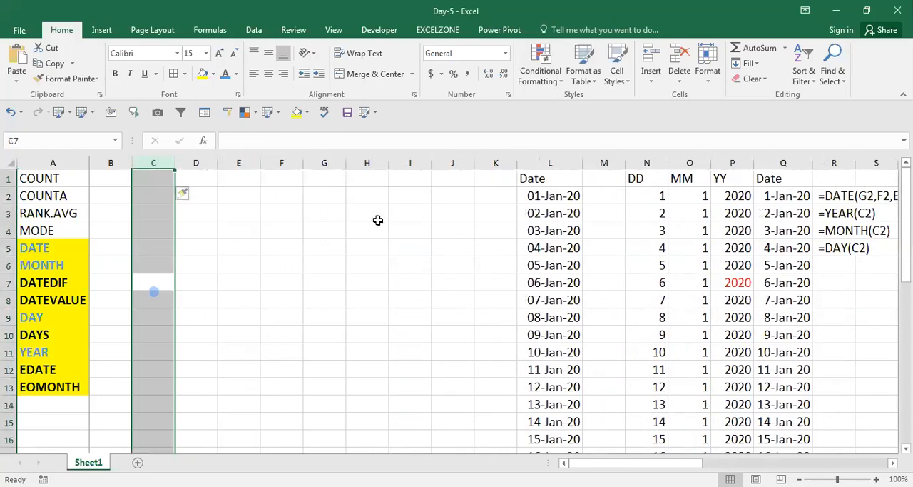
Step: Enter the header DOB in cell E4
key("Down")
key("Right")
key("ctrl+Up")
key("Down")
key("Down")
key("Right")
key("Right")
key("Left")
key("Left")
key("Down")
key("Right")
key("Right")
key("Left")
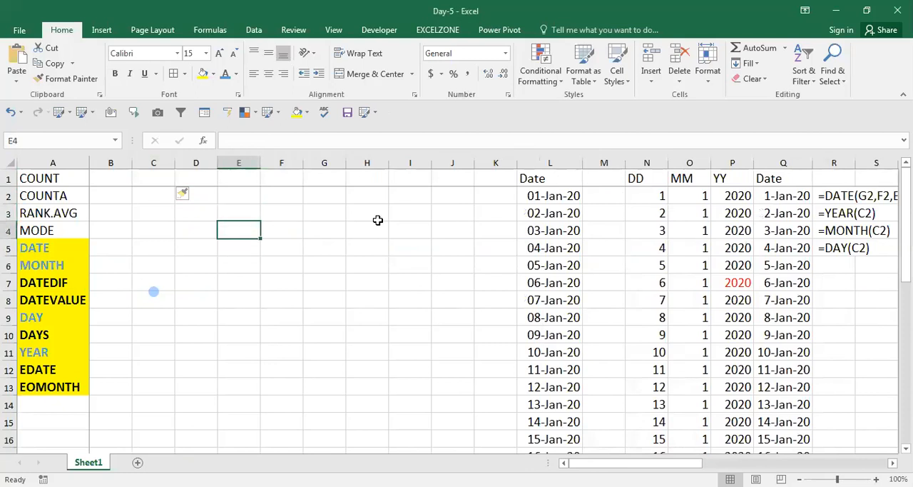
type("DOB")
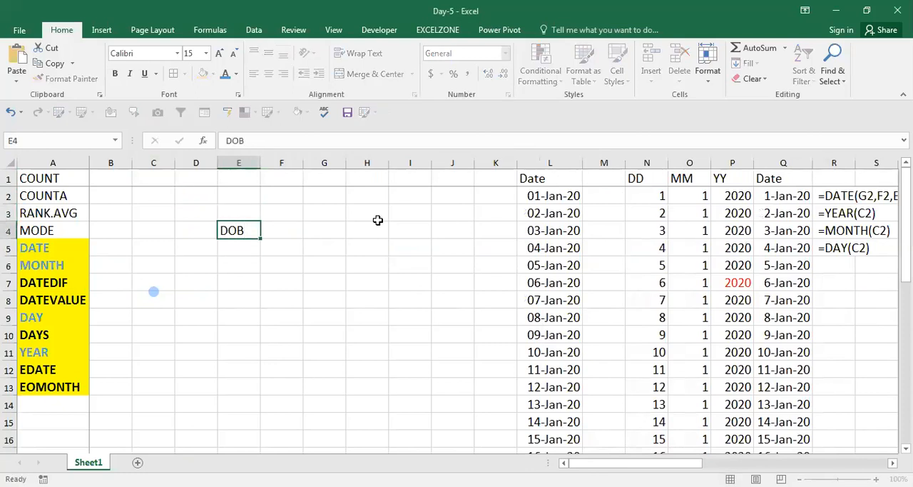
key("Return")
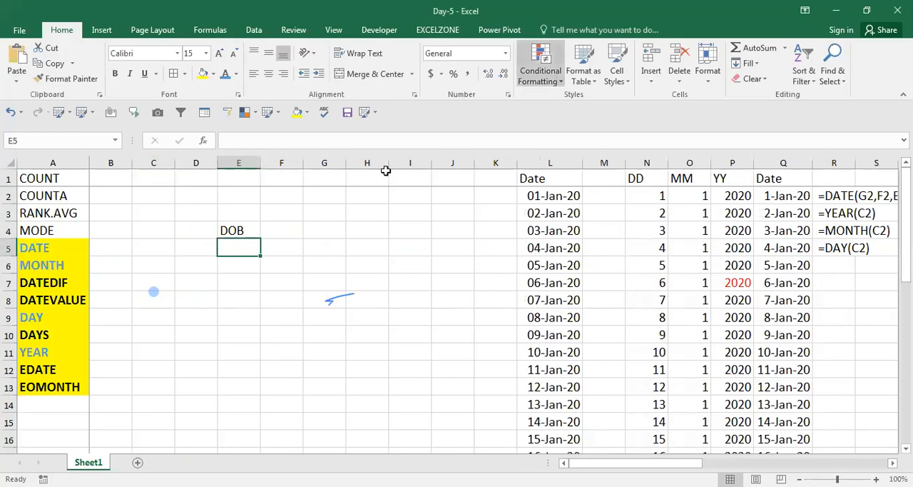
Step: Erase the stray blue annotation marks over columns C and G and return to cell E5
left_click(413, 95)
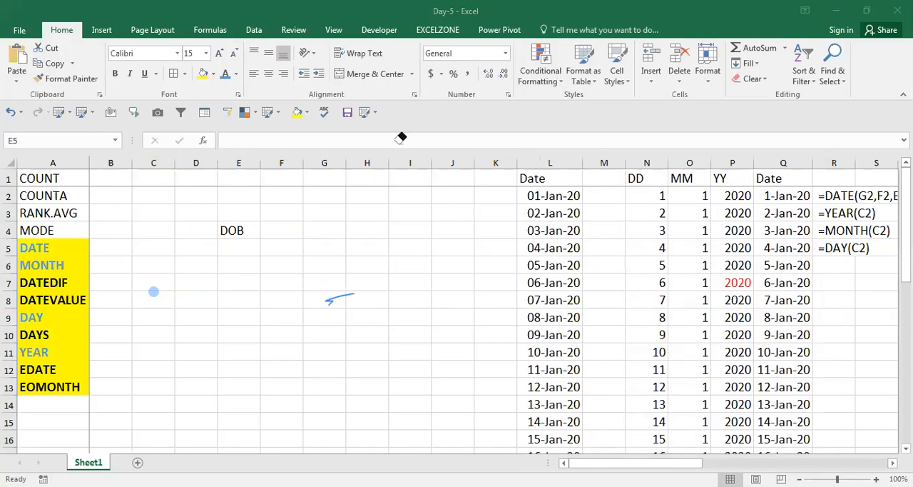
left_click(339, 295)
left_click(152, 290)
left_click(252, 239)
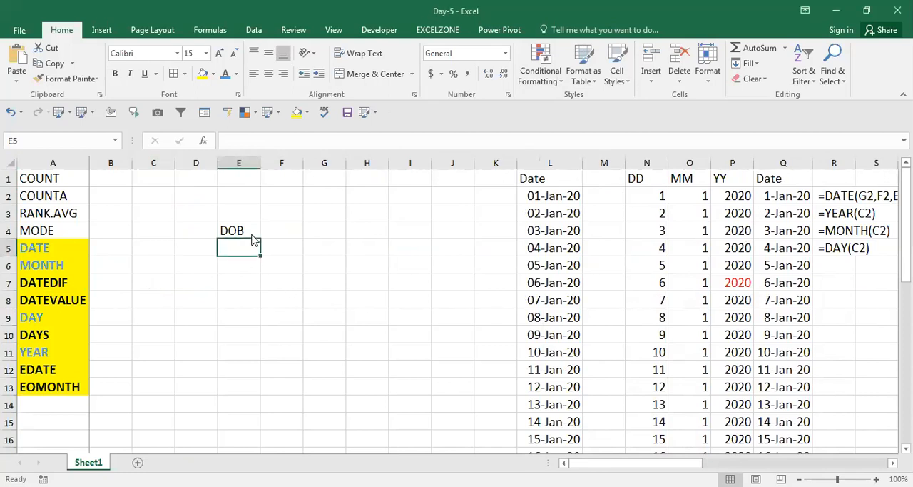
Step: Enter a sample date of birth in cell E5 under the DOB header
type("18")
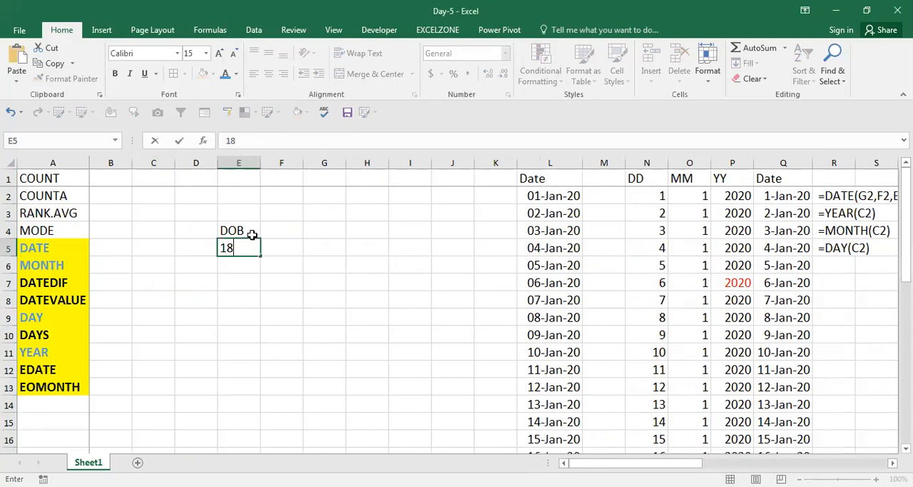
type("JAN1980")
key("Return")
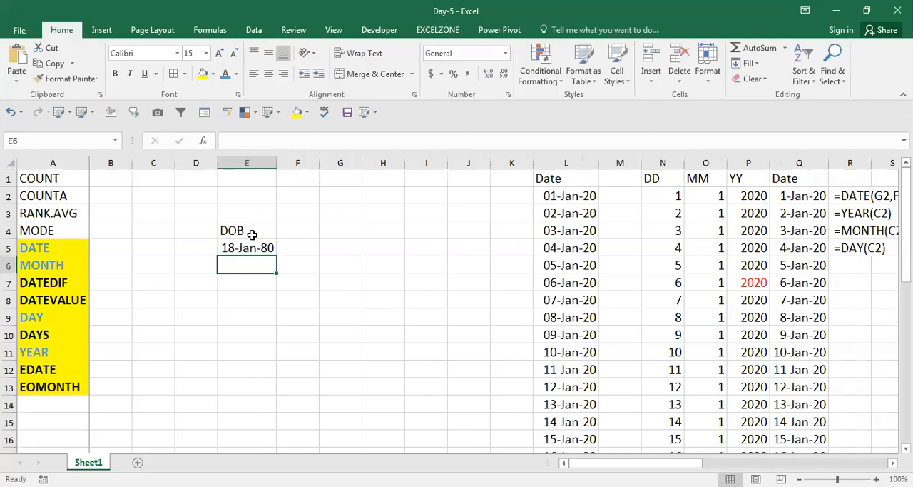
Step: Enter the end date 7JUN in cell E6, below the date of birth
type("7")
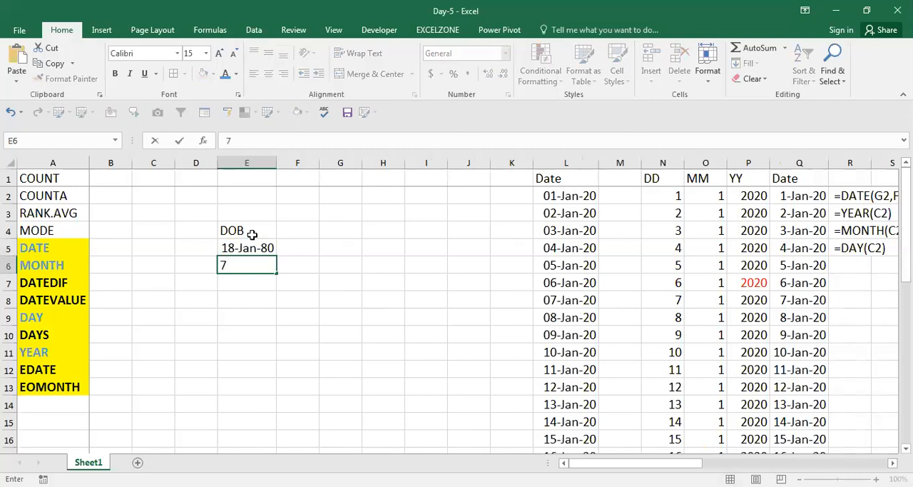
left_click(252, 234)
type("JUN")
key("Escape")
key("Down")
key("Down")
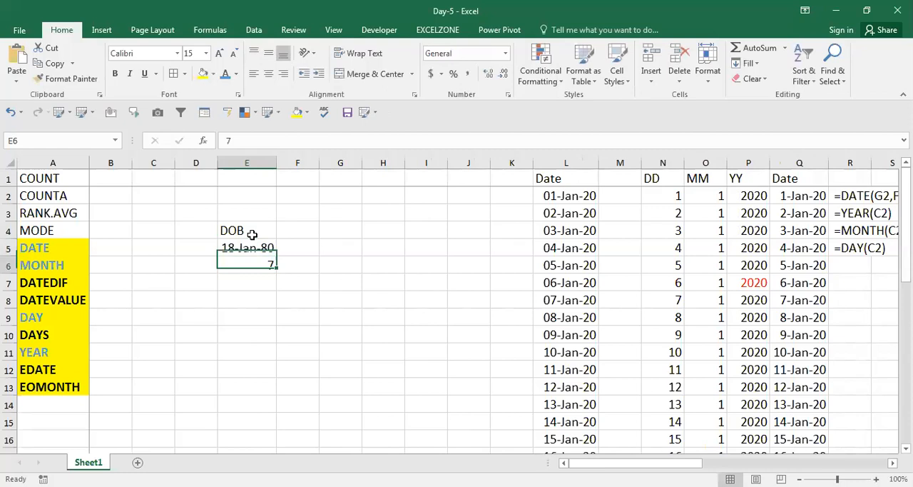
key("F2")
type("JUN")
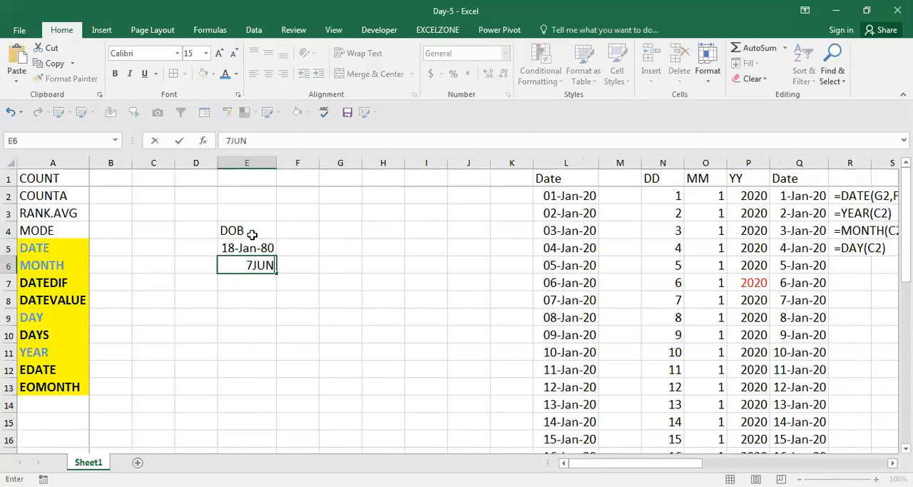
key("ctrl+Return")
Step: Enter the label Age in cell D7
key("Down")
key("Left")
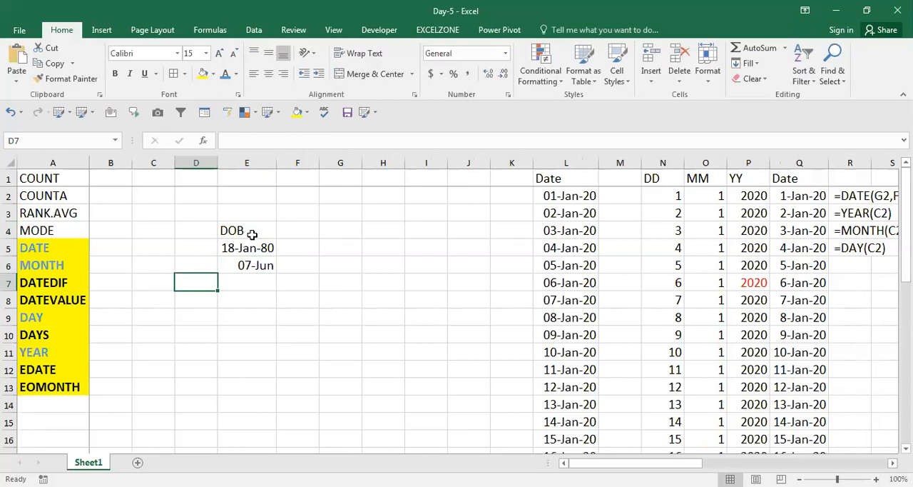
type("Age")
key("Return")
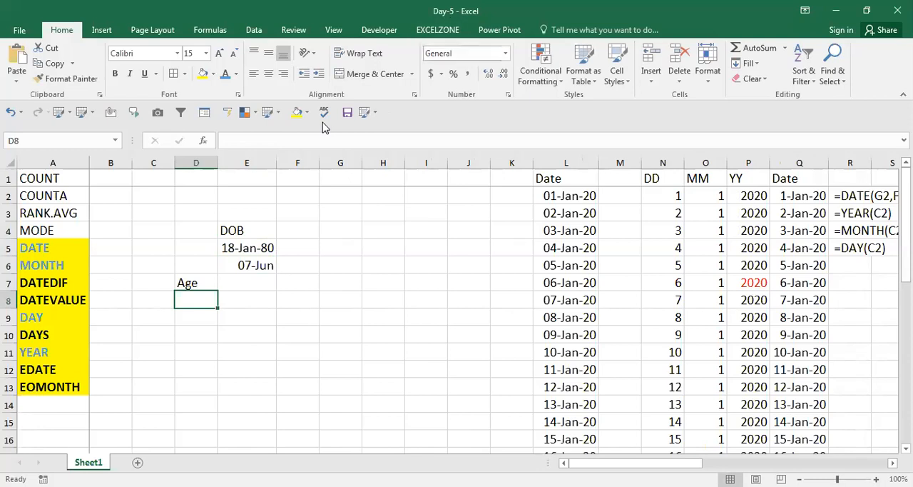
Step: Calculate the age in full years in cell E7 with =DATEDIF(E5,E6,"Y")
key("alt+Tab")
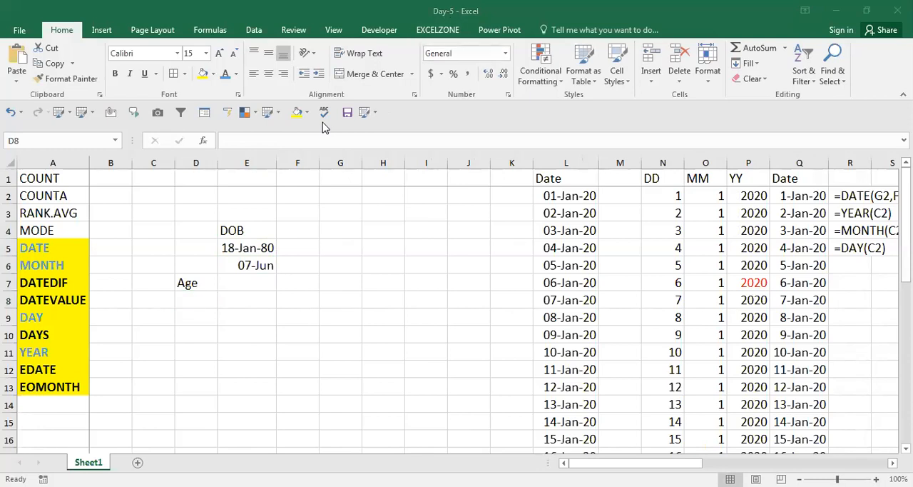
key("alt+Tab")
key("Up")
key("Right")
key("Right")
key("Left")
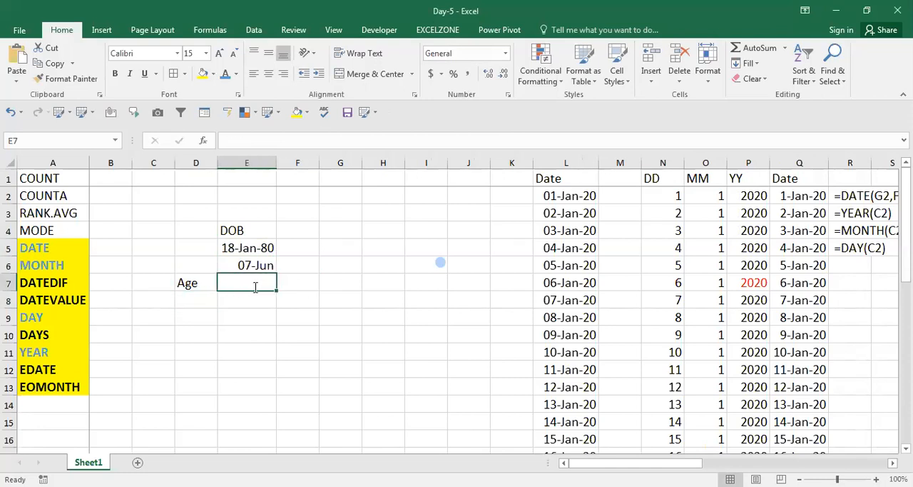
type("=date")
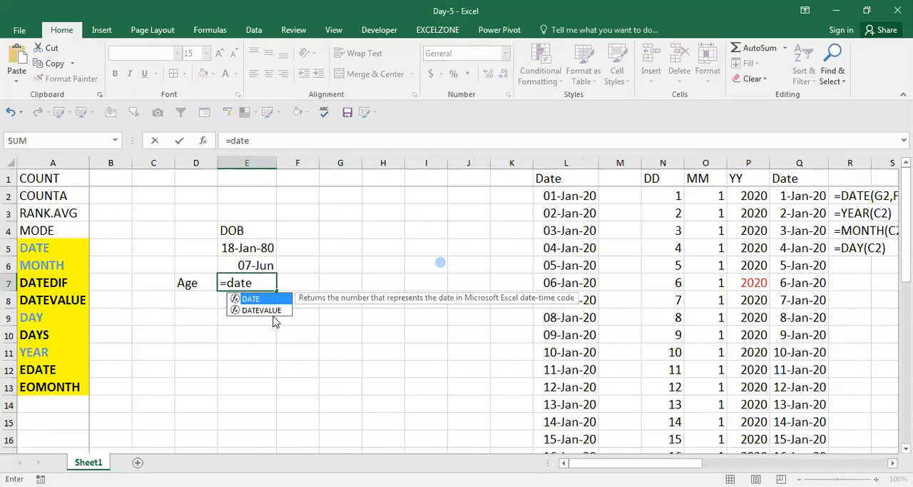
type("dif")
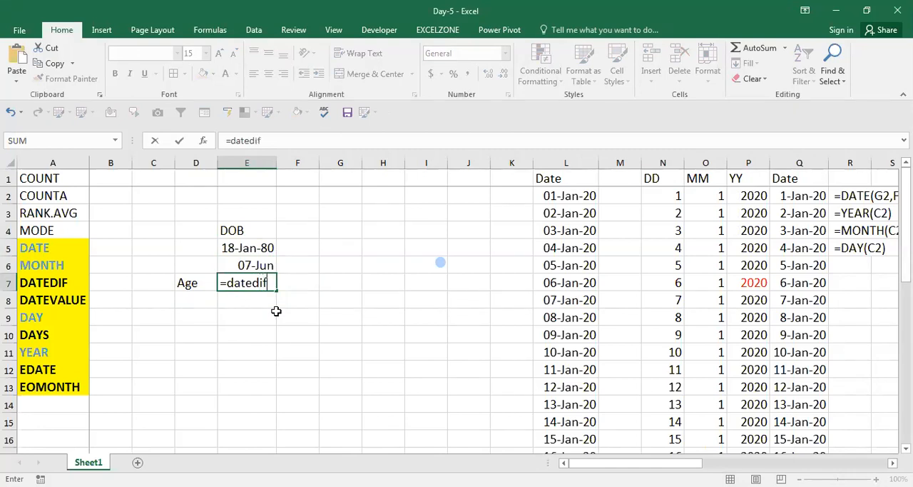
type("(")
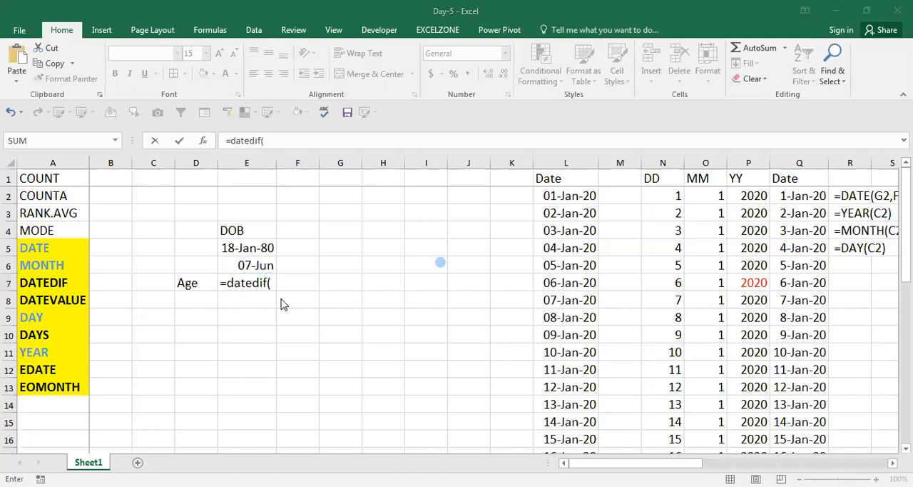
left_click(276, 283)
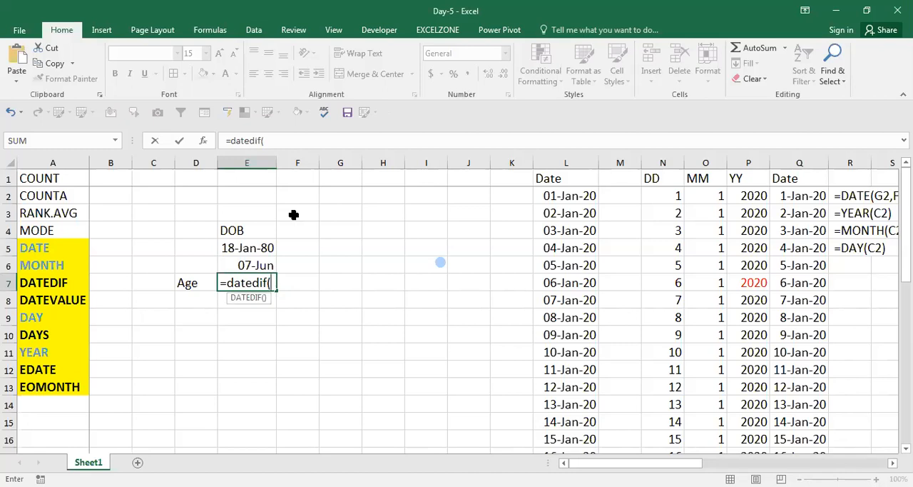
left_click(258, 248)
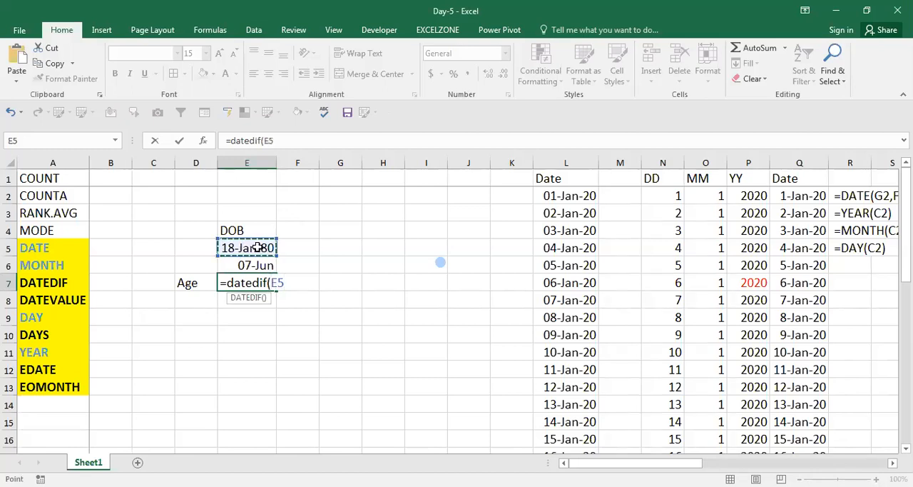
type(",\"y")
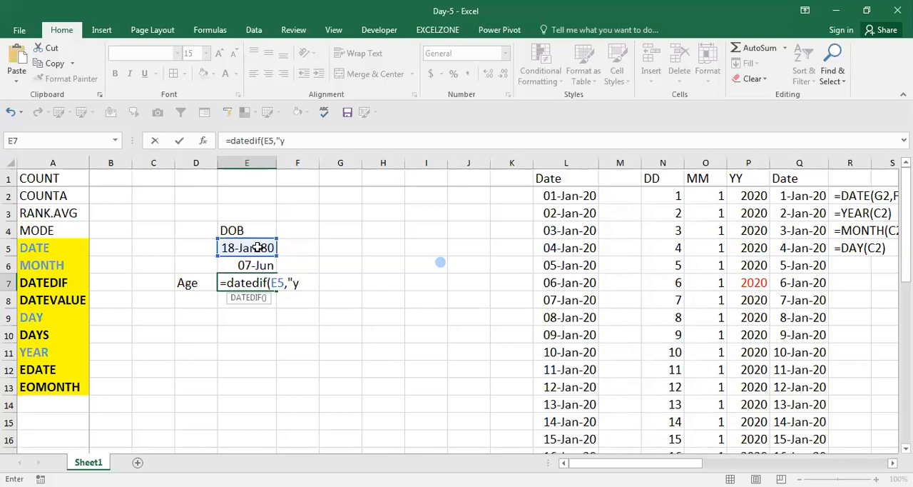
key("BackSpace")
key("BackSpace")
left_click(255, 263)
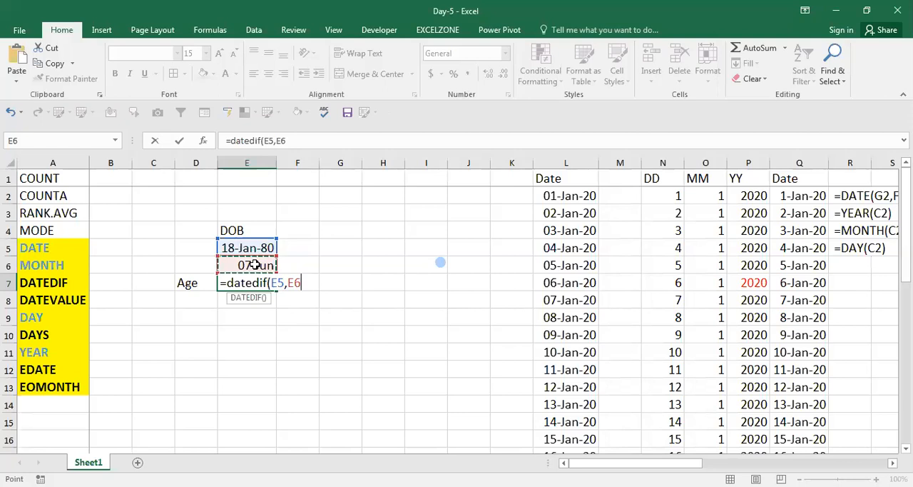
type(",\"Y\"")
key("ctrl+Return")
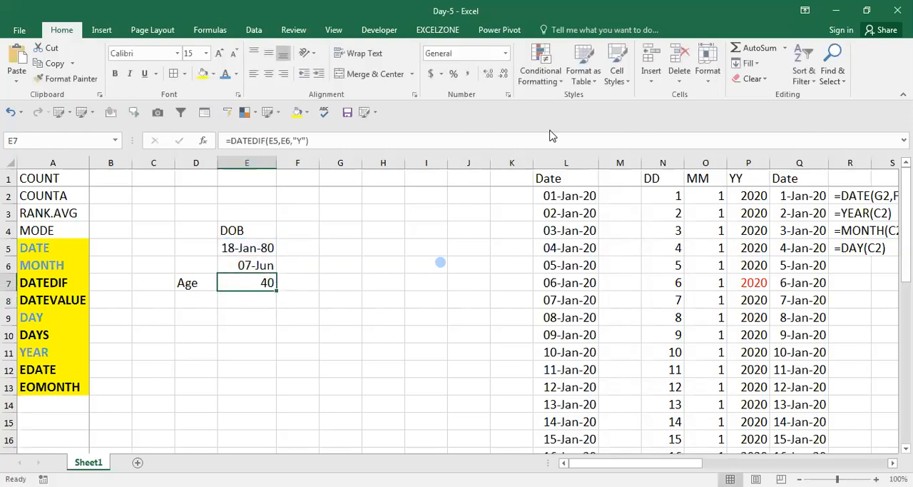
Step: Copy the formula text from E7 and place it as visible text in cell F7
key("F2")
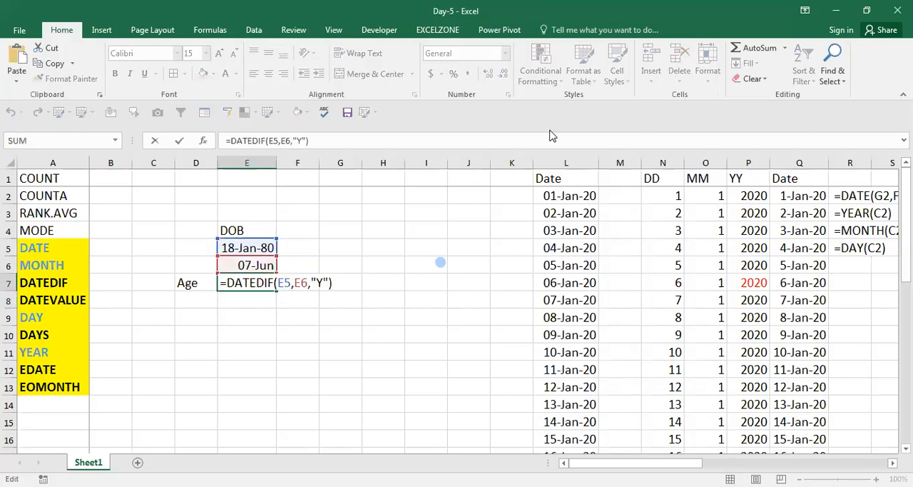
key("shift+Left")
key("shift+Left")
key("shift+Left")
key("shift+Left")
key("shift+Left")
key("shift+Left")
key("shift+Left")
key("shift+Left")
key("Return")
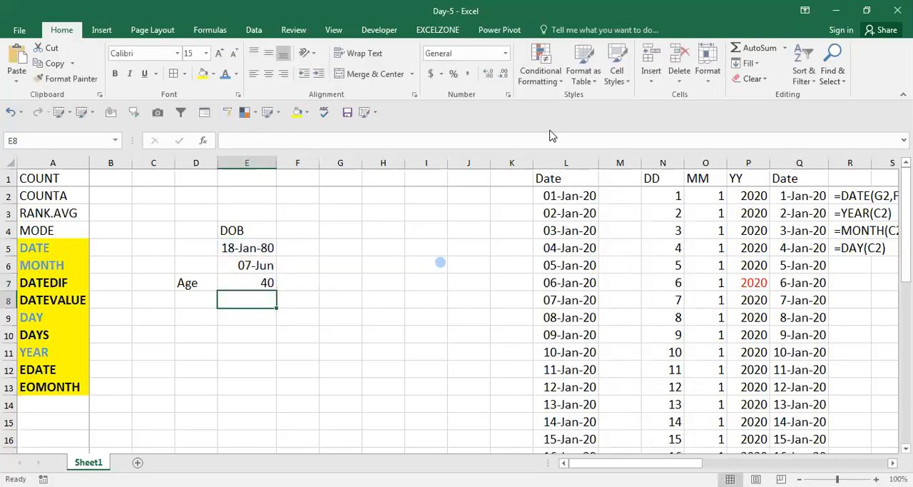
key("Up")
key("Right")
type("=DATEDIF(E5,E6,\"Y\")")
Step: Enter the label Year in cell F6 above the displayed formula text
key("Up")
key("Down")
key("Up")
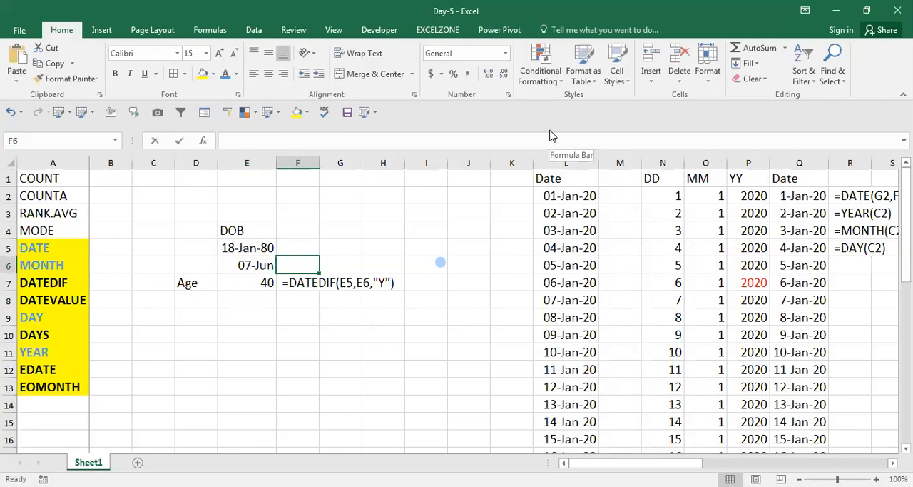
type("Year")
key("Return")
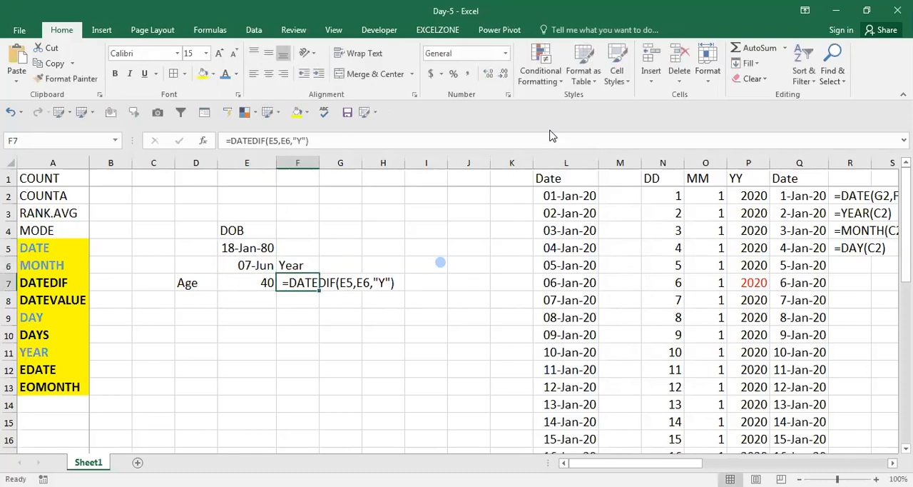
Step: Calculate the remaining days in cell E8 with =DATEDIF(E5,E6,"md")
key("Left")
key("Down")
type("=")
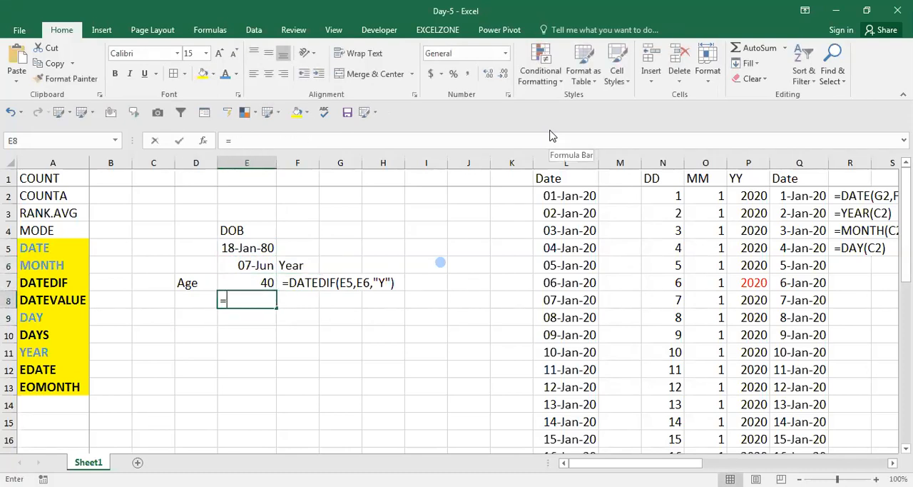
type("datedif")
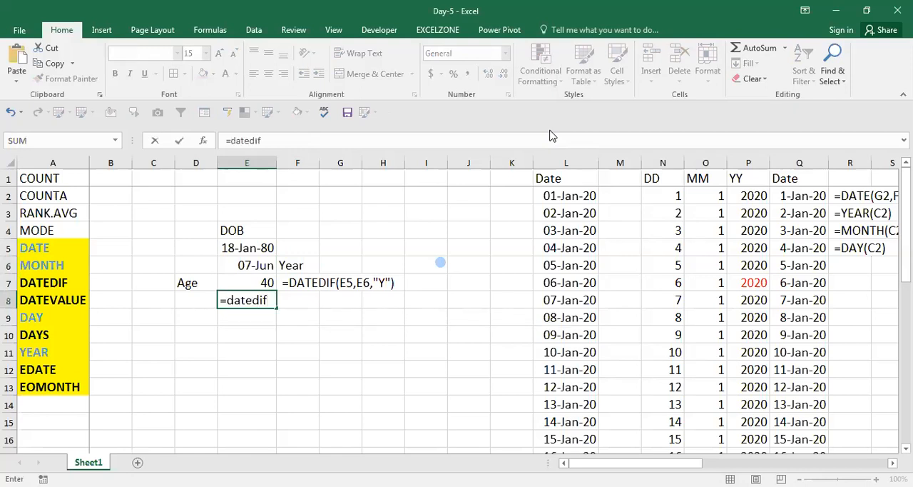
type("(")
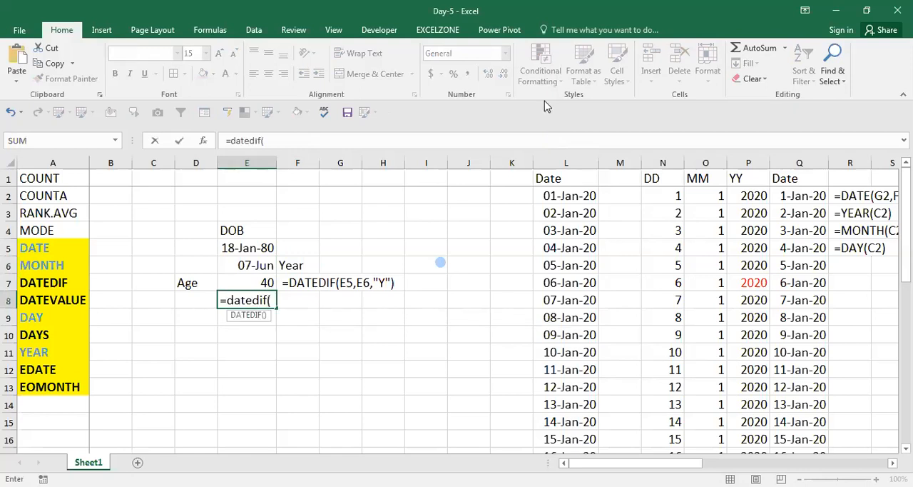
left_click(243, 248)
type(",")
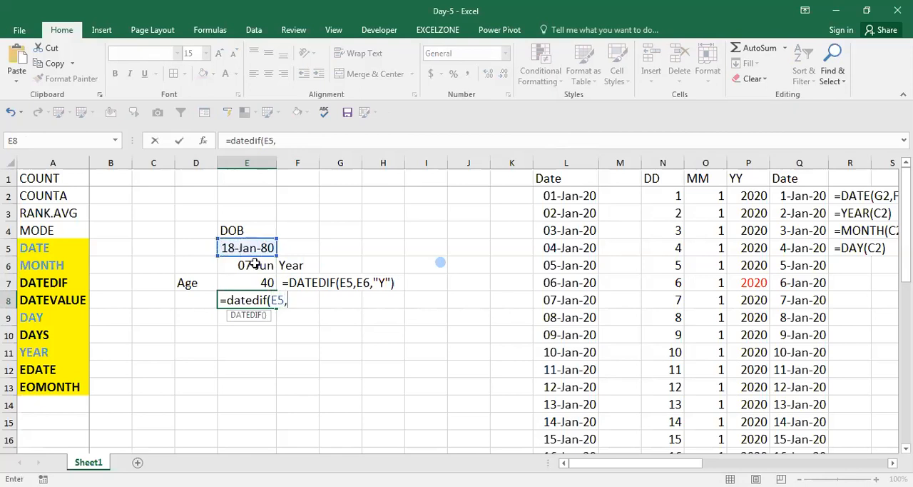
left_click(249, 266)
type(",\"md\")")
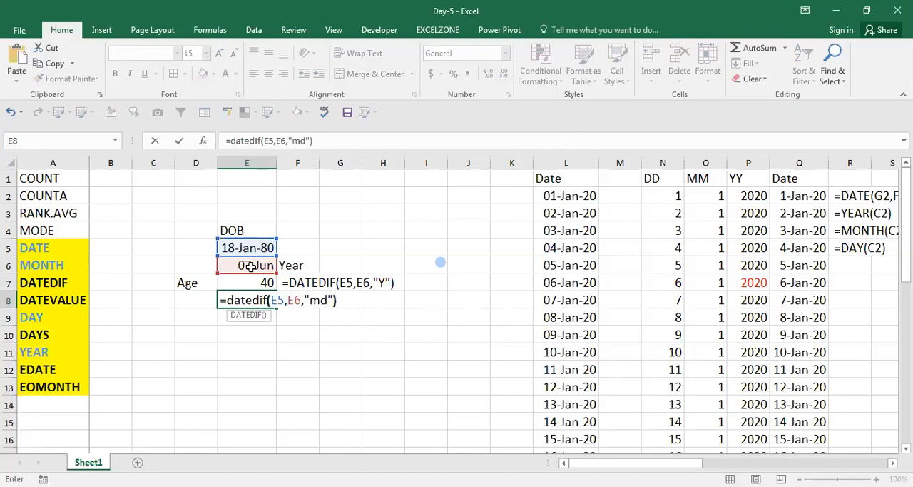
key("ctrl+Return")
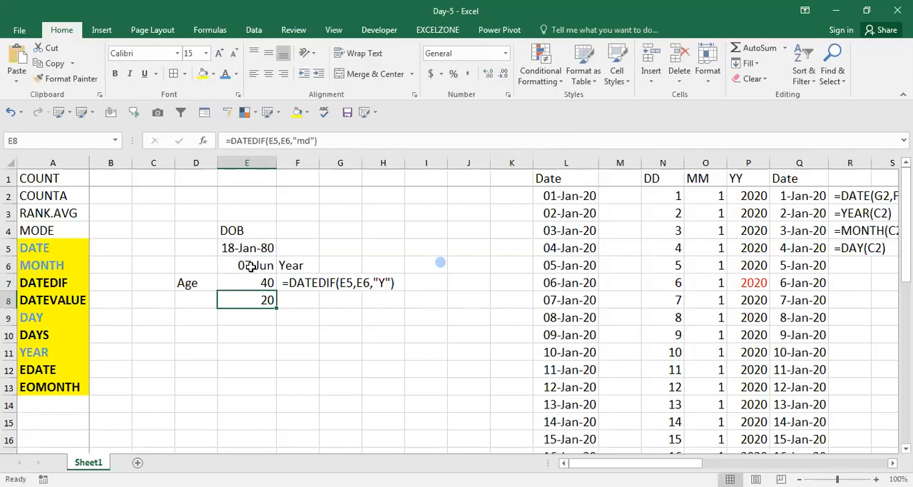
Step: Copy the formula text from E8 and place it as visible text in cell F8
key("F2")
key("shift+Left")
key("shift+Left")
key("shift+Left")
key("shift+Left")
key("shift+Left")
key("shift+Left")
key("shift+Left")
key("shift+Left")
key("shift+Left")
key("shift+Left")
key("shift+Left")
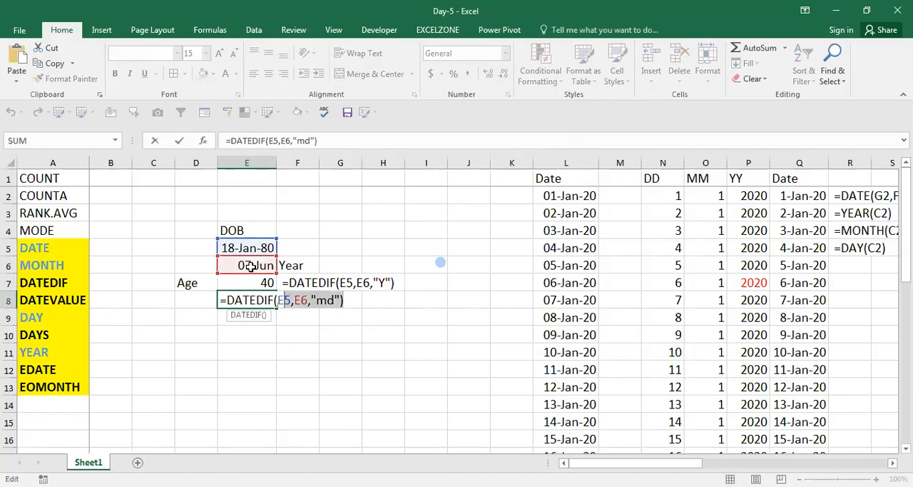
key("Escape")
key("Right")
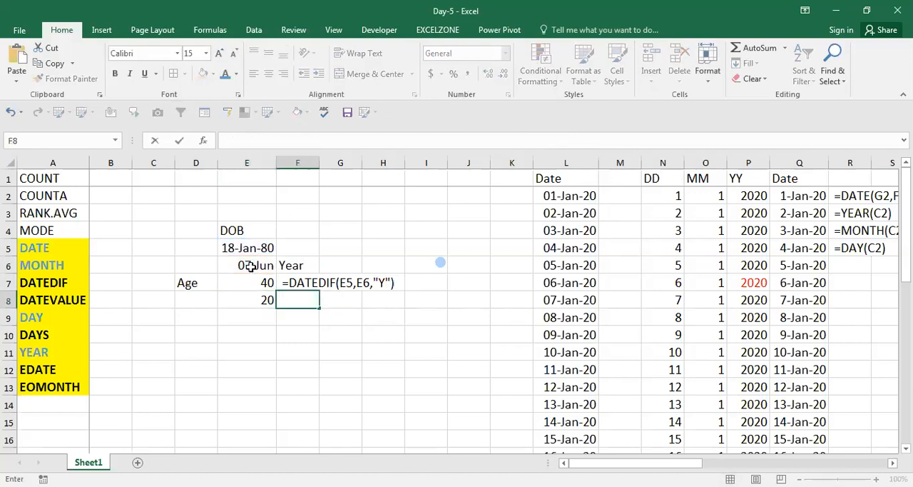
type("=DATEDIF(E5,E6,\"md\")")
Step: Enter the label Day in cell D8
key("Left")
key("Left")
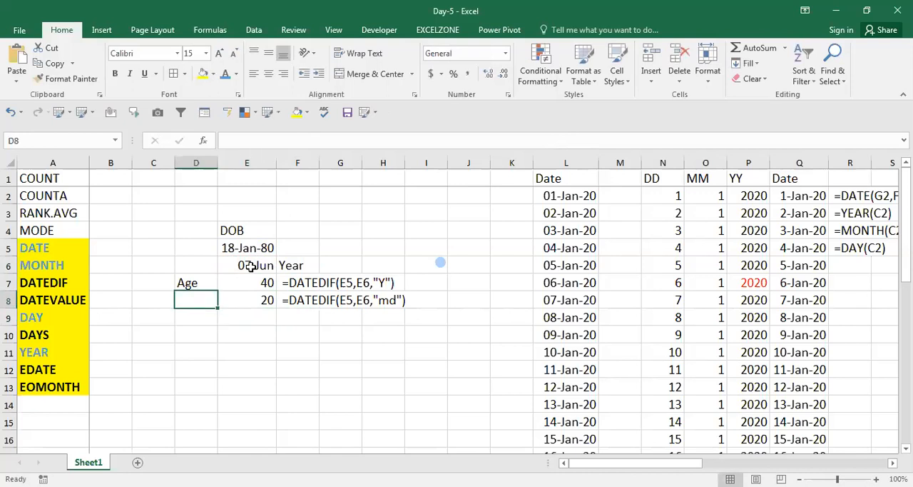
type("Day")
key("Return")
Step: Calculate the remaining months in cell E9 with =DATEDIF(E5,E6,"ym")
left_click(249, 265)
key("Down")
key("Down")
key("Down")
type("=")
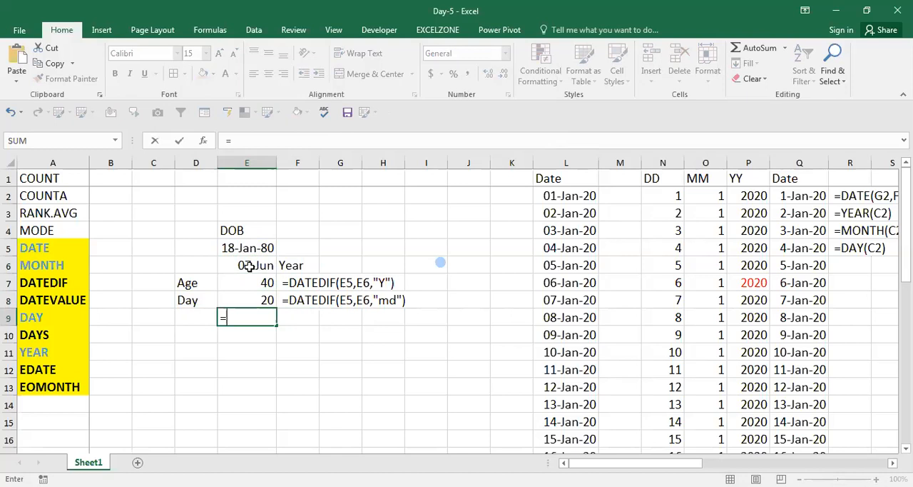
type("dateda")
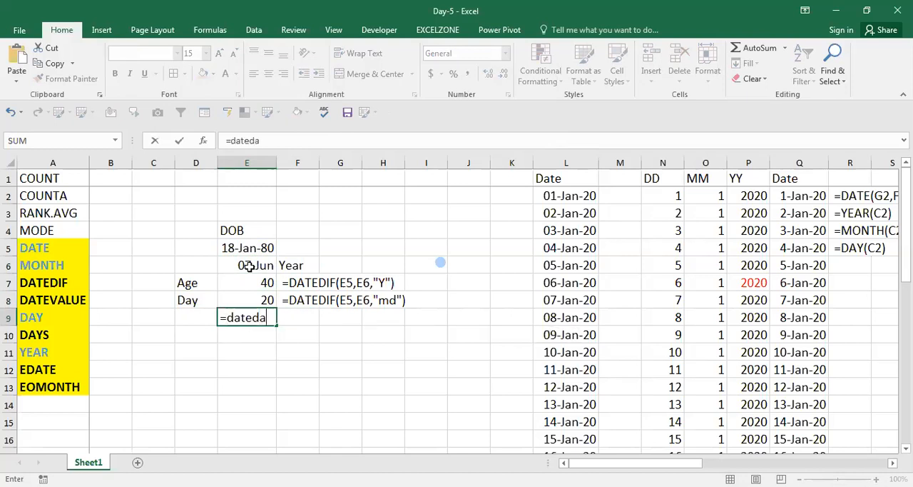
key("BackSpace")
type("if(")
key("Up")
key("Up")
key("Up")
key("Up")
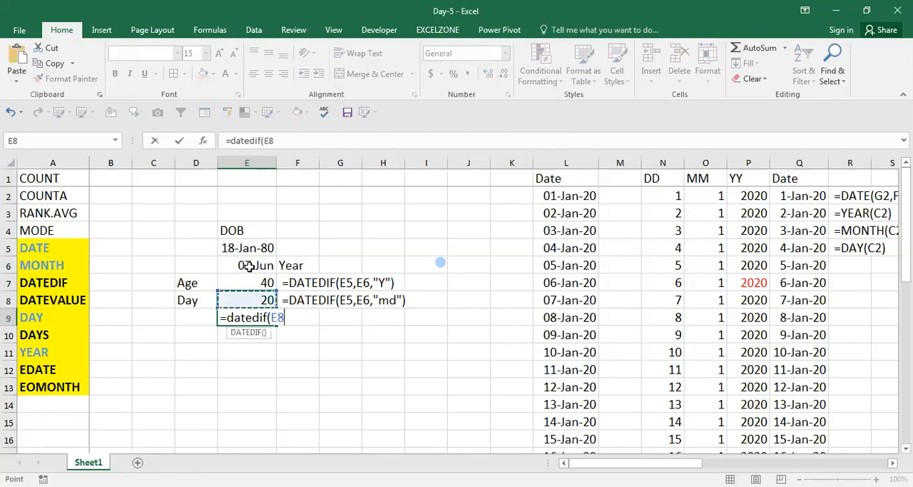
type(",")
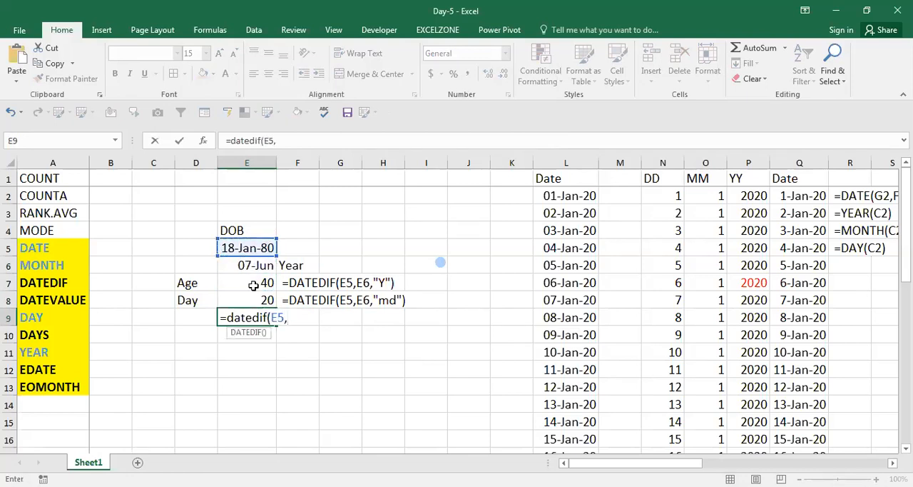
left_click(261, 265)
type(",\"")
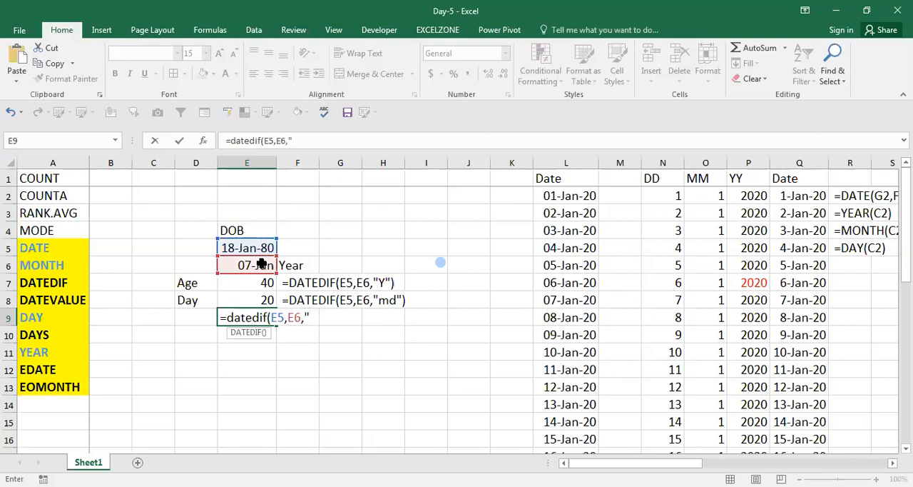
type("ym\")")
key("Return")
Step: Copy the formula text from E9 and place it as visible text in cell F9
key("Up")
key("F2")
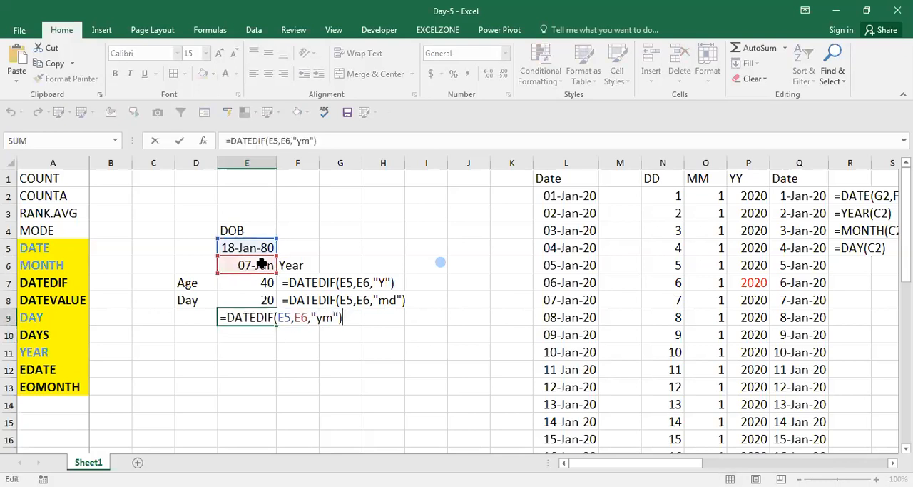
key("shift+Left")
key("shift+Left")
key("shift+Left")
key("shift+Left")
key("shift+Left")
key("shift+Left")
key("shift+Left")
key("shift+Left")
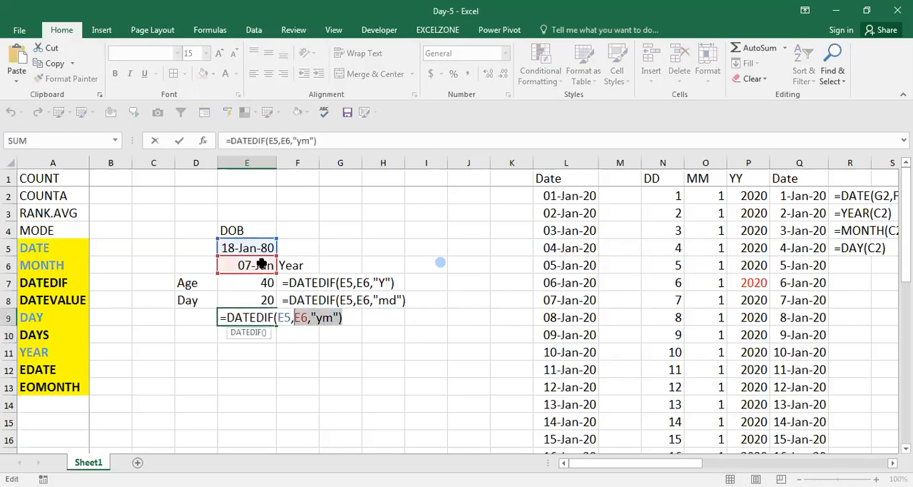
key("shift+Home")
key("ctrl+c")
key("Escape")
key("Right")
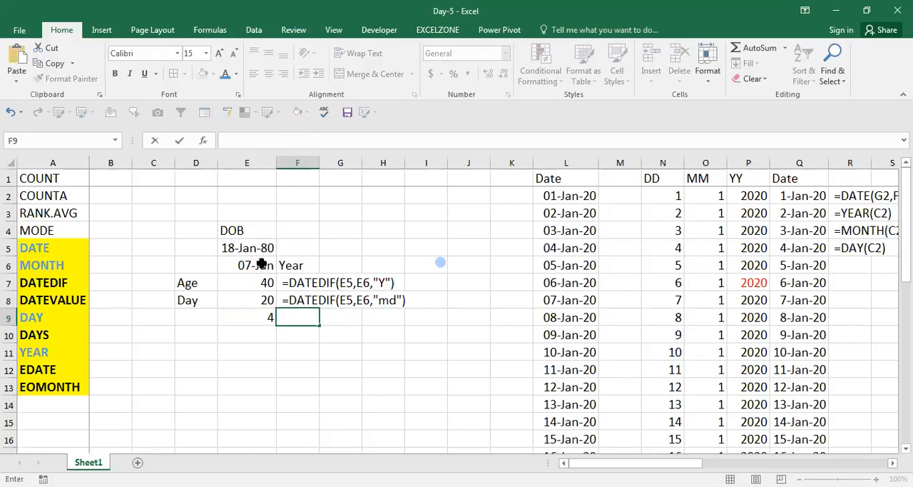
key("ctrl+v")
Step: Review the DATEDIF formulas and results for years, days and months in cells E7 to E9
key("Left")
key("Up")
key("Up")
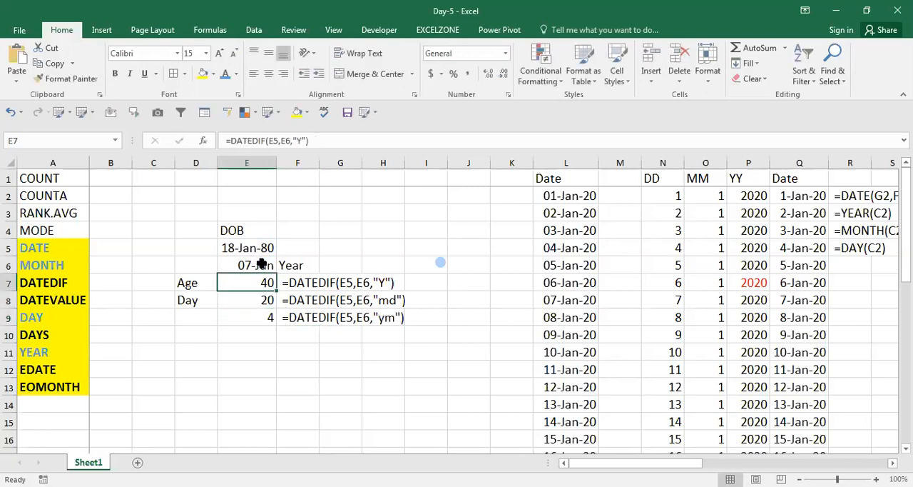
key("Down")
key("Down")
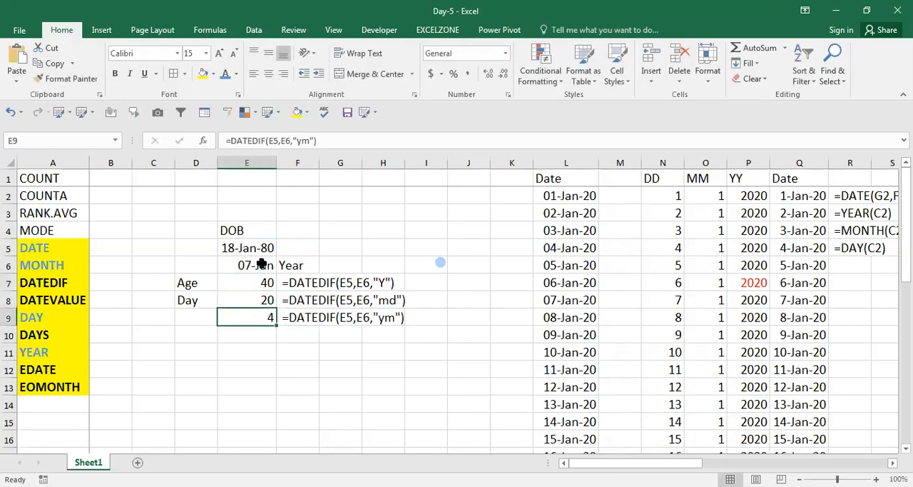
key("Up")
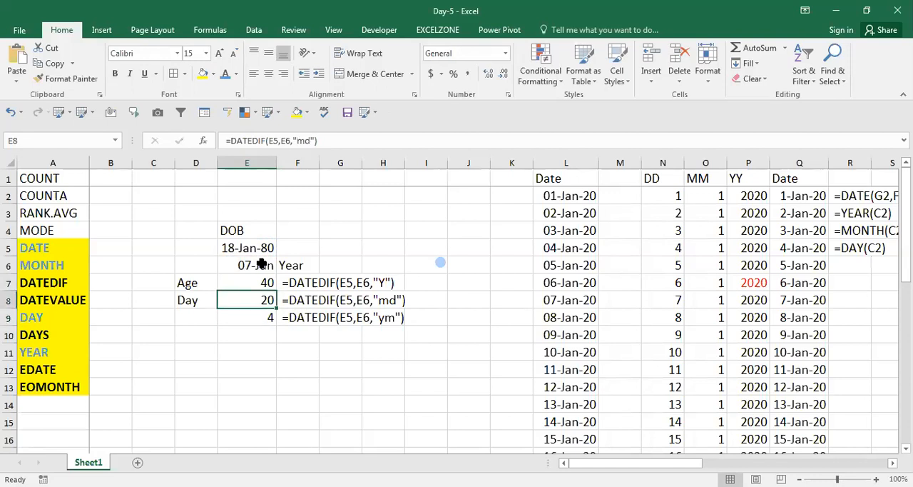
key("Down")
key("Down")
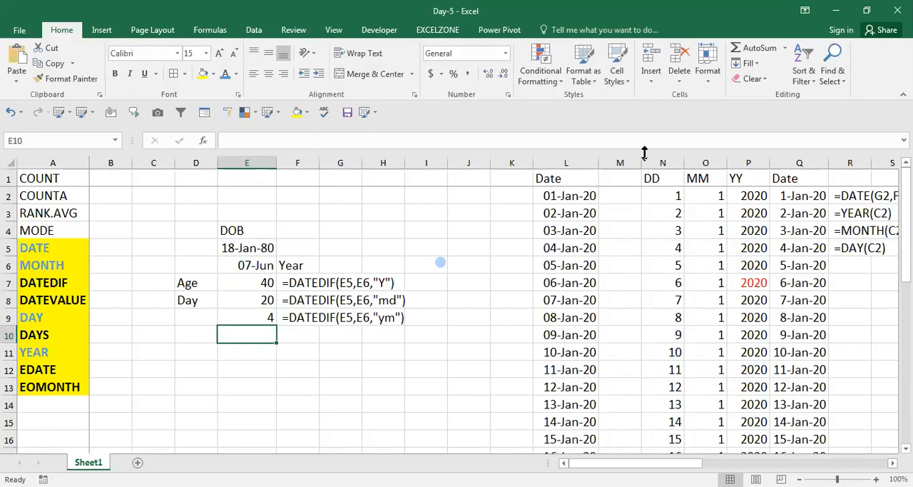
key("Up")
key("Up")
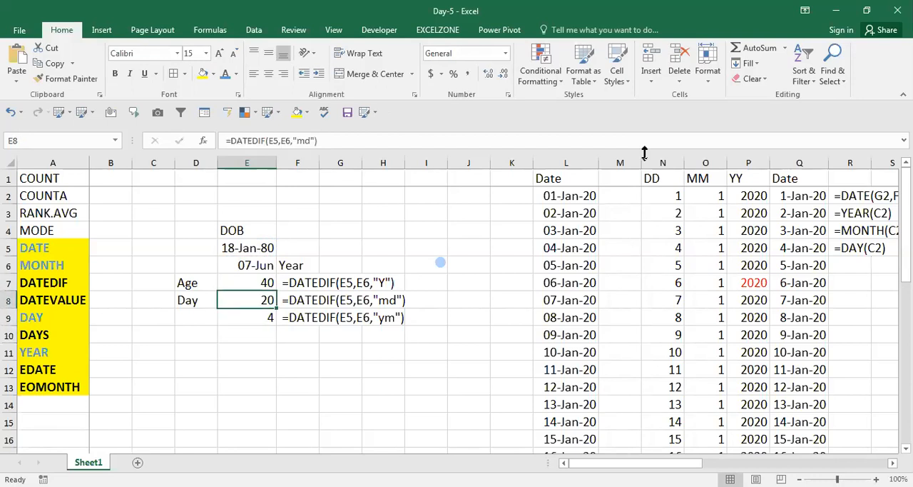
key("Up")
key("Up")
key("Down")
key("Down")
key("Down")
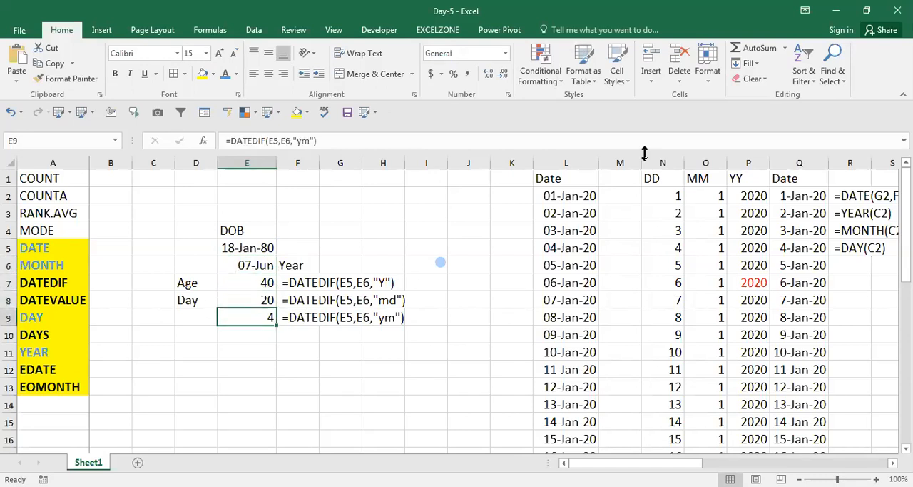
Step: Enter the label Month in cell D9
key("Left")
type("Month")
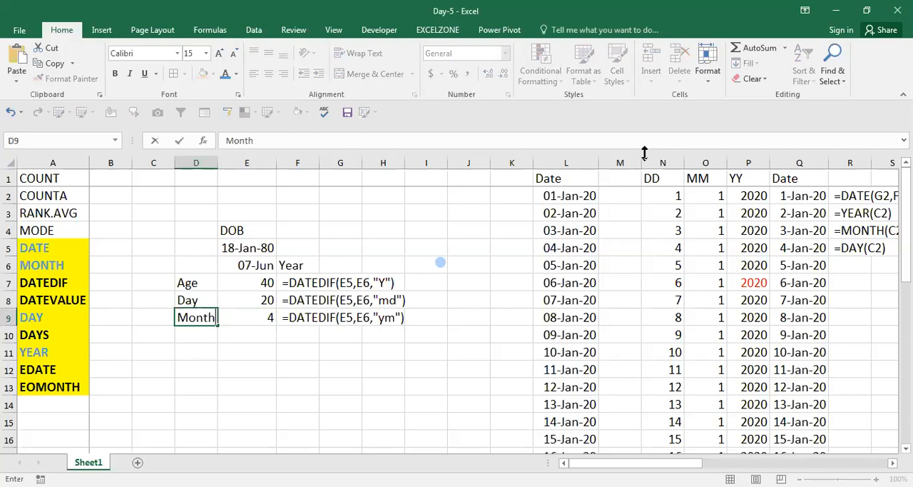
key("Return")
Step: Close the Day-5.xlsx workbook and save its changes
key("Up")
key("alt+F4")
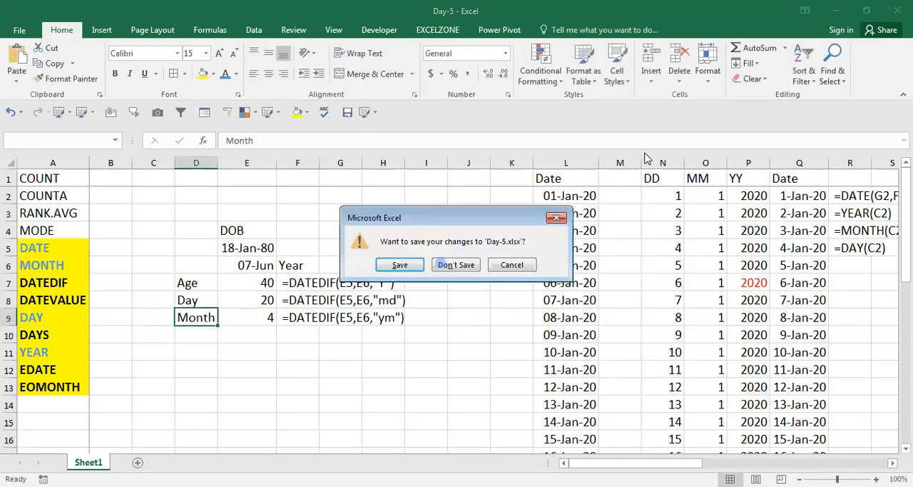
left_click(401, 265)
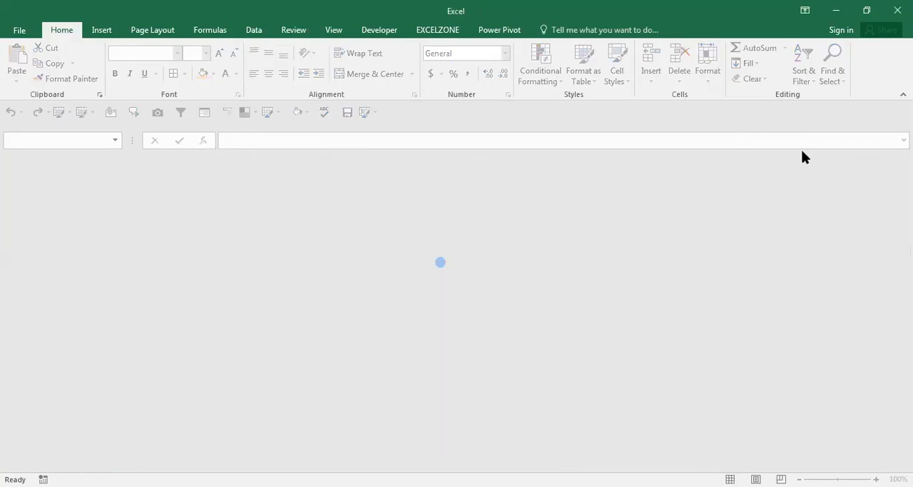